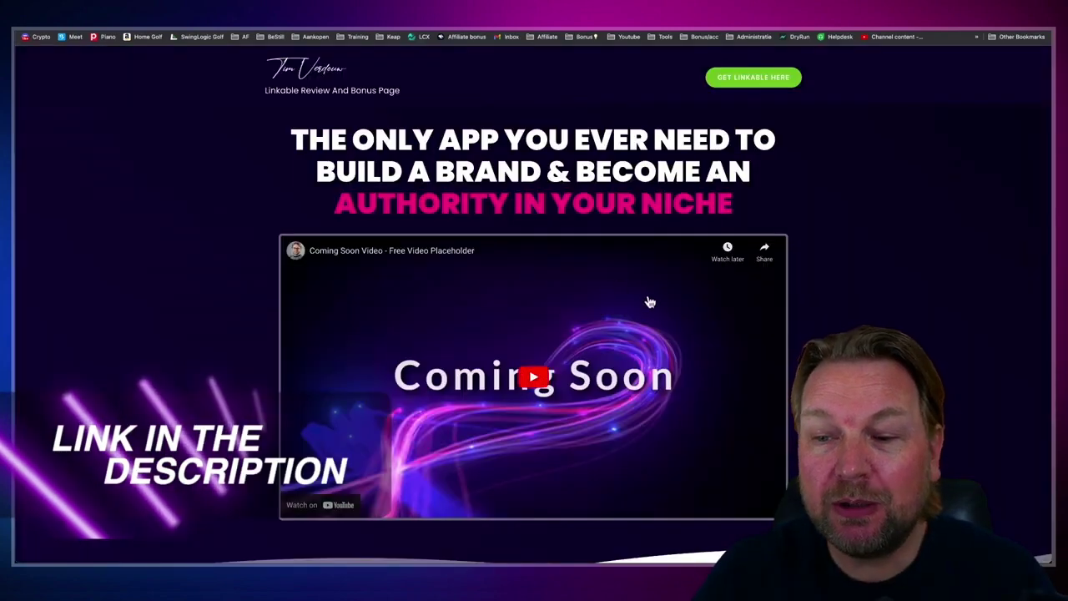
Step: Scroll the Linkable bonus page down to Free Upgrade #2, the cloud-based VideoPages App description
{"action": "scroll", "coordinate": [748, 402], "scroll_direction": "down", "scroll_amount": 8}
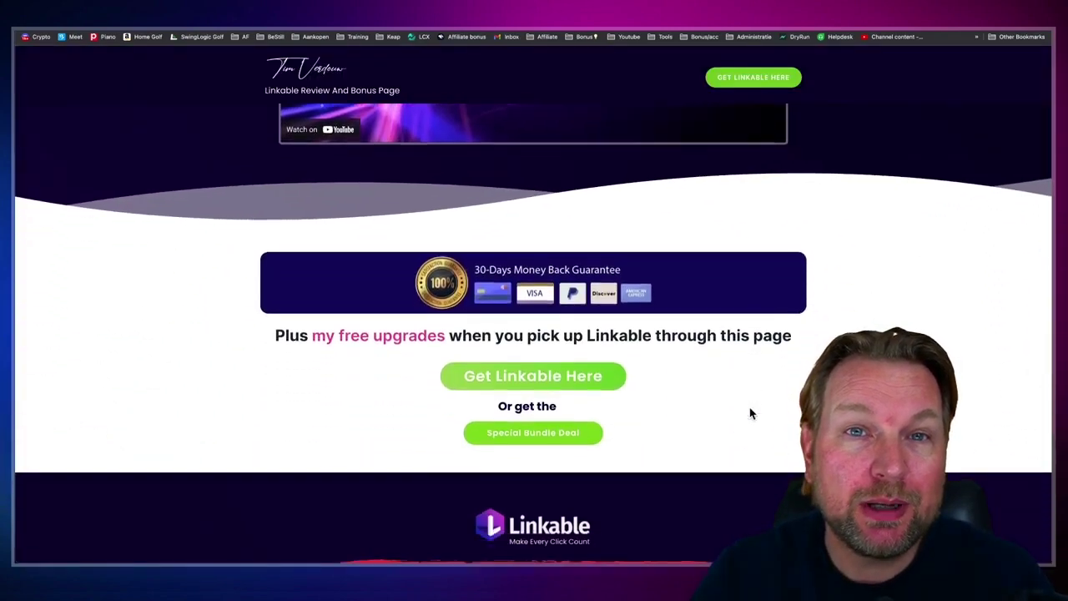
{"action": "scroll", "coordinate": [751, 413], "scroll_direction": "down", "scroll_amount": 10}
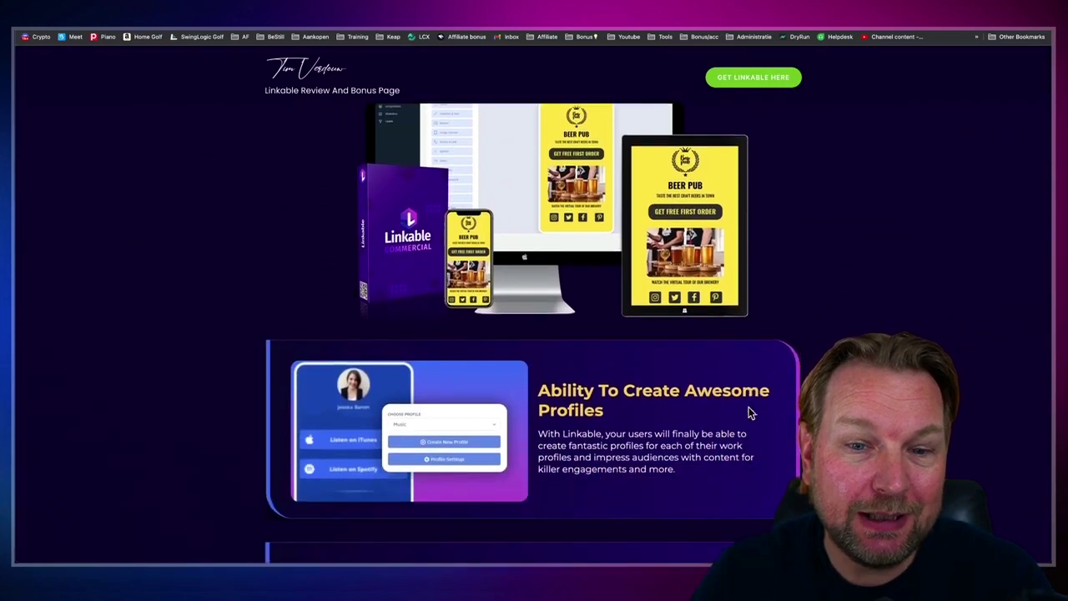
{"action": "scroll", "coordinate": [750, 413], "scroll_direction": "down", "scroll_amount": 5}
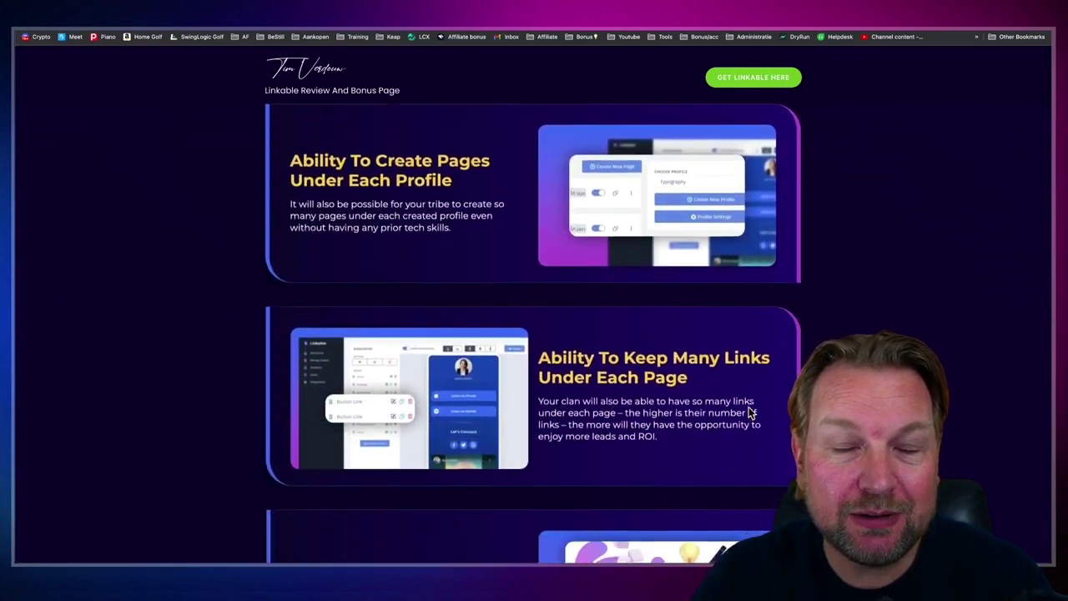
{"action": "scroll", "coordinate": [749, 412], "scroll_direction": "down", "scroll_amount": 5}
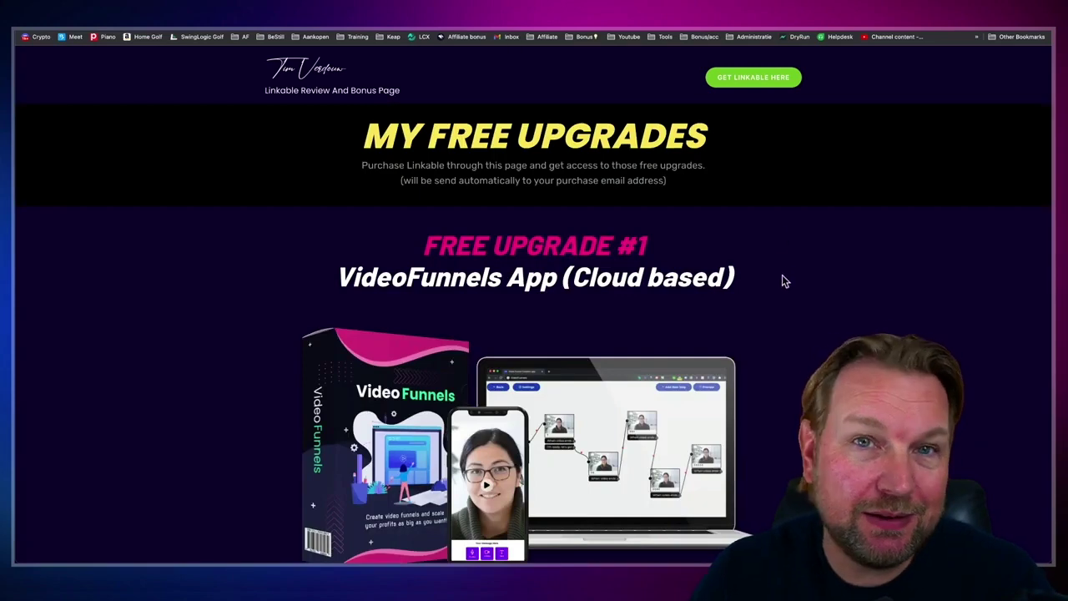
{"action": "scroll", "coordinate": [782, 282], "scroll_direction": "down", "scroll_amount": 3}
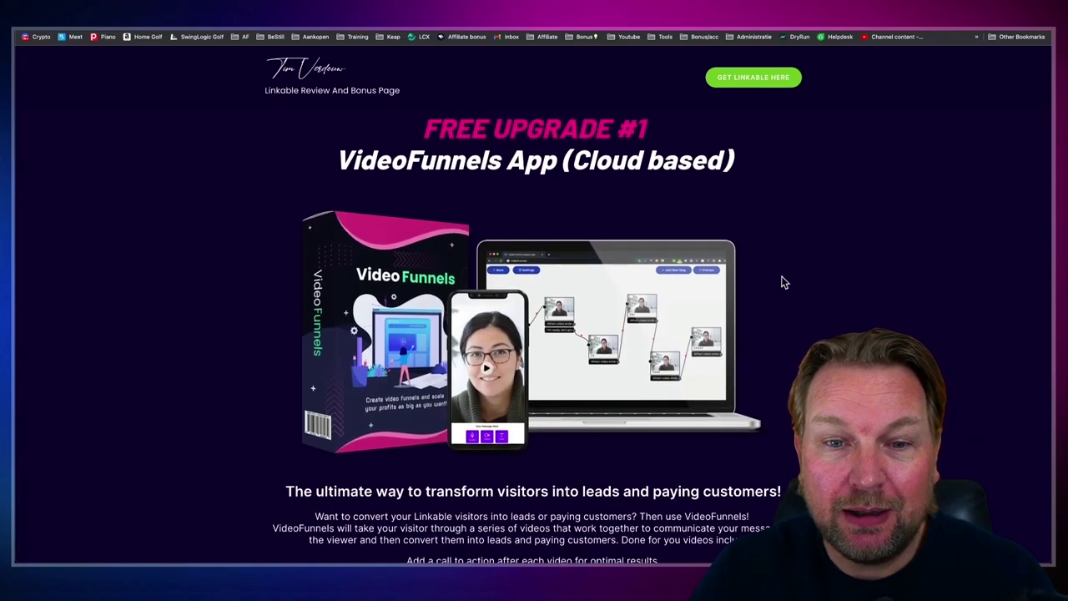
{"action": "scroll", "coordinate": [782, 282], "scroll_direction": "down", "scroll_amount": 1}
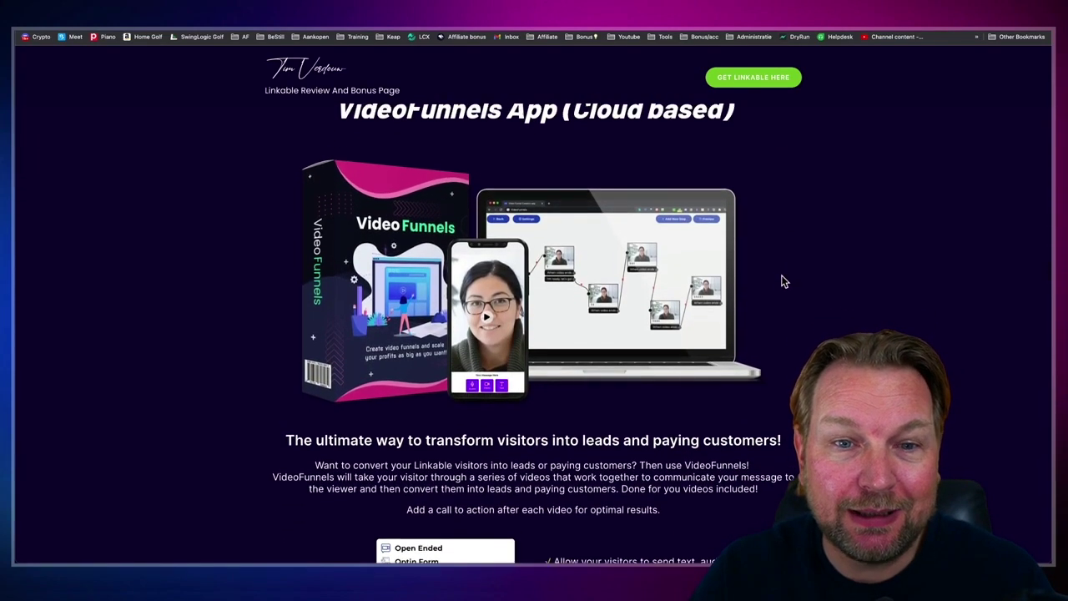
{"action": "scroll", "coordinate": [783, 282], "scroll_direction": "up", "scroll_amount": 1}
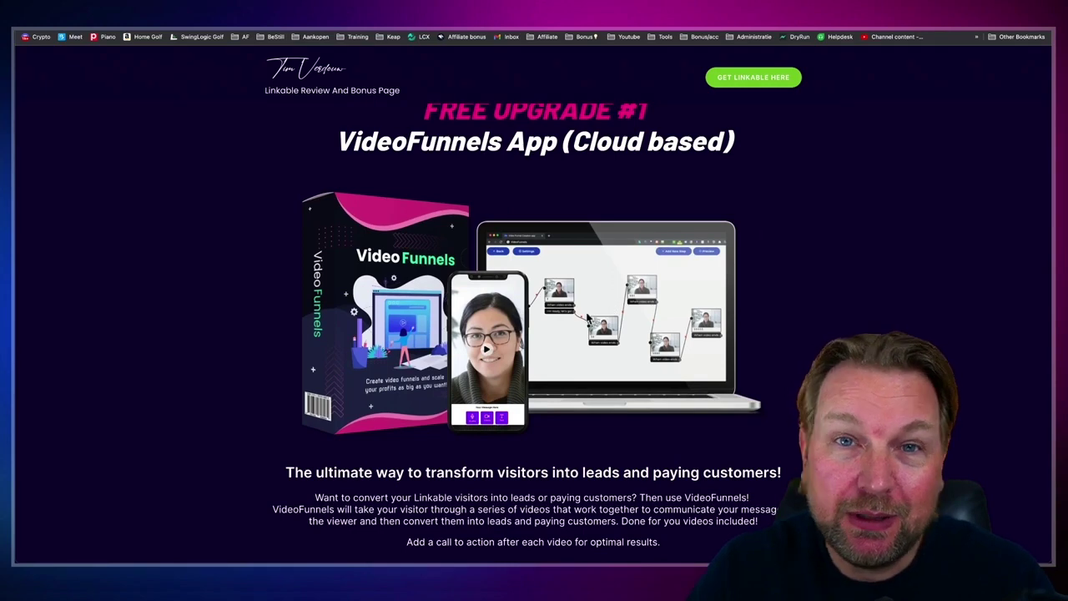
{"action": "scroll", "coordinate": [613, 309], "scroll_direction": "down", "scroll_amount": 3}
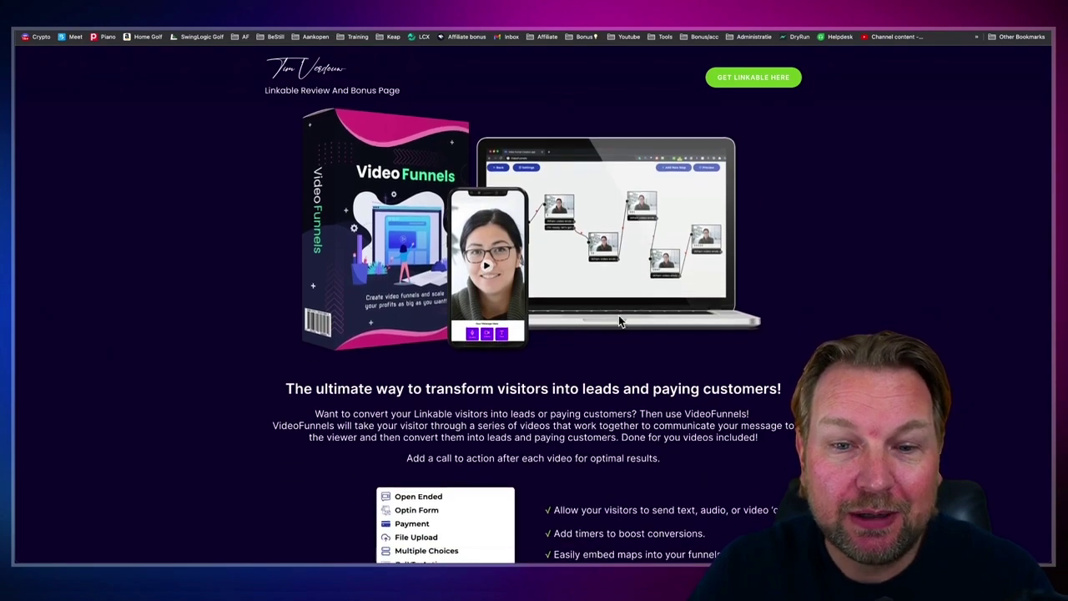
{"action": "scroll", "coordinate": [502, 318], "scroll_direction": "up", "scroll_amount": 5}
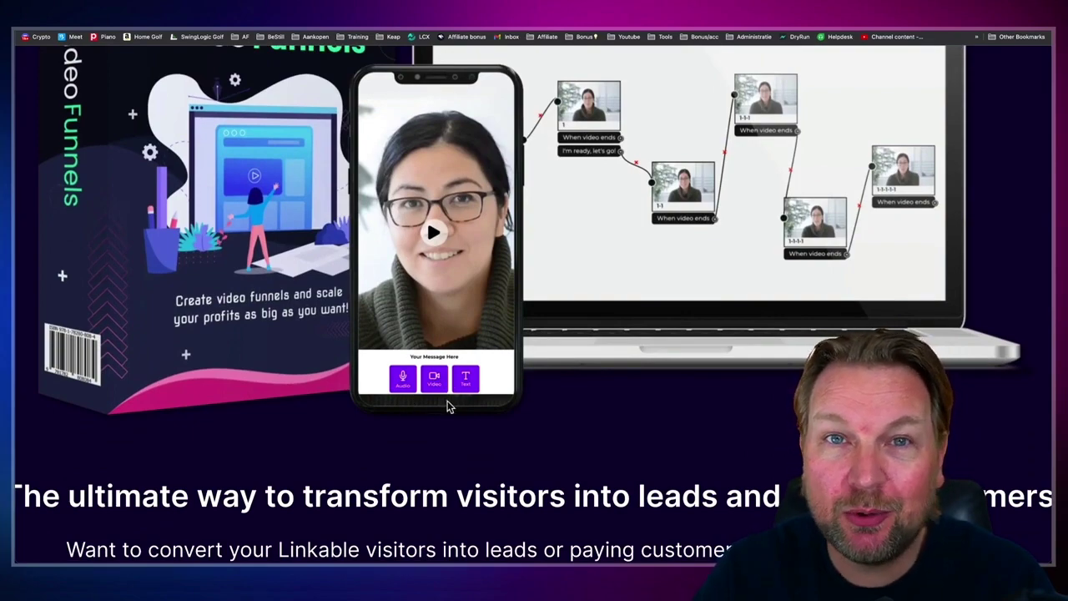
{"action": "scroll", "coordinate": [560, 380], "scroll_direction": "down", "scroll_amount": 5}
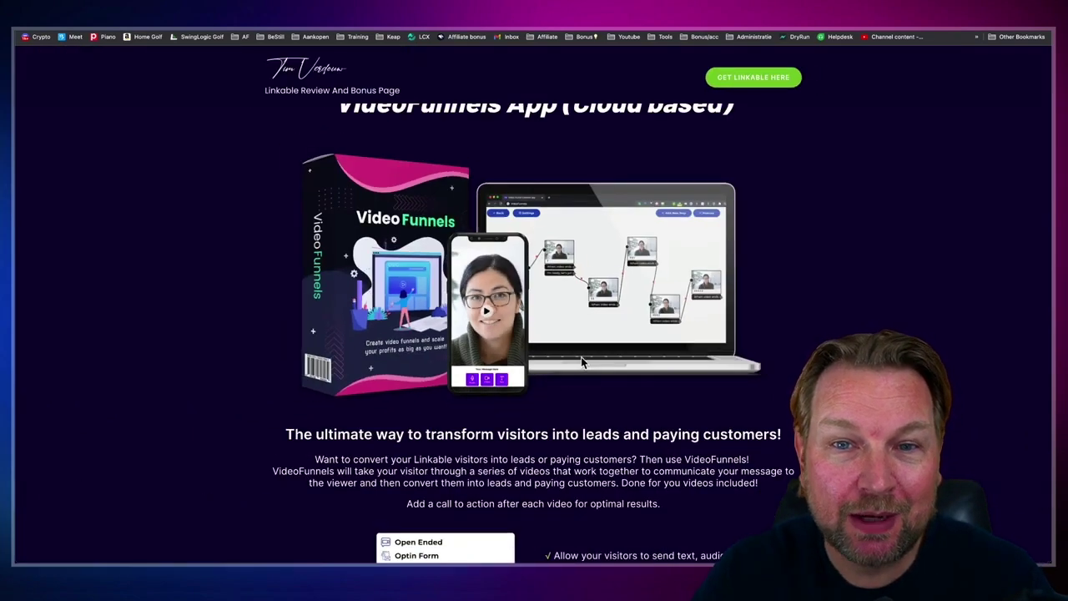
{"action": "scroll", "coordinate": [583, 362], "scroll_direction": "up", "scroll_amount": 1}
{"action": "scroll", "coordinate": [581, 357], "scroll_direction": "down", "scroll_amount": 8}
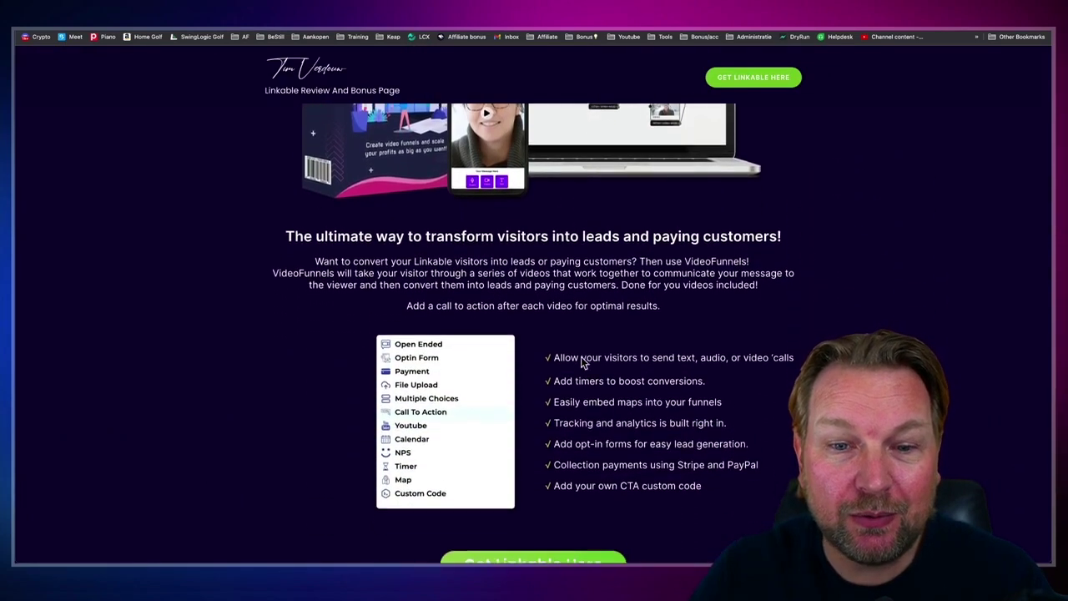
{"action": "scroll", "coordinate": [581, 361], "scroll_direction": "down", "scroll_amount": 4}
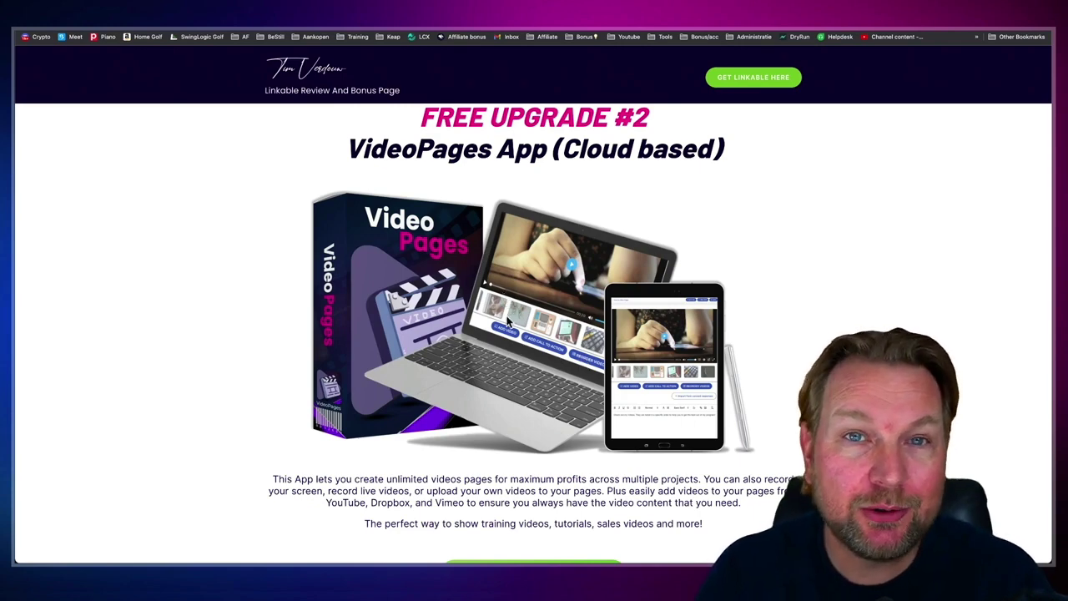
Step: Scroll past free upgrades #2 to #7 to the Linkable Front End ($34) Funnel Details
{"action": "scroll", "coordinate": [506, 309], "scroll_direction": "down", "scroll_amount": 3}
{"action": "scroll", "coordinate": [506, 317], "scroll_direction": "down", "scroll_amount": 10}
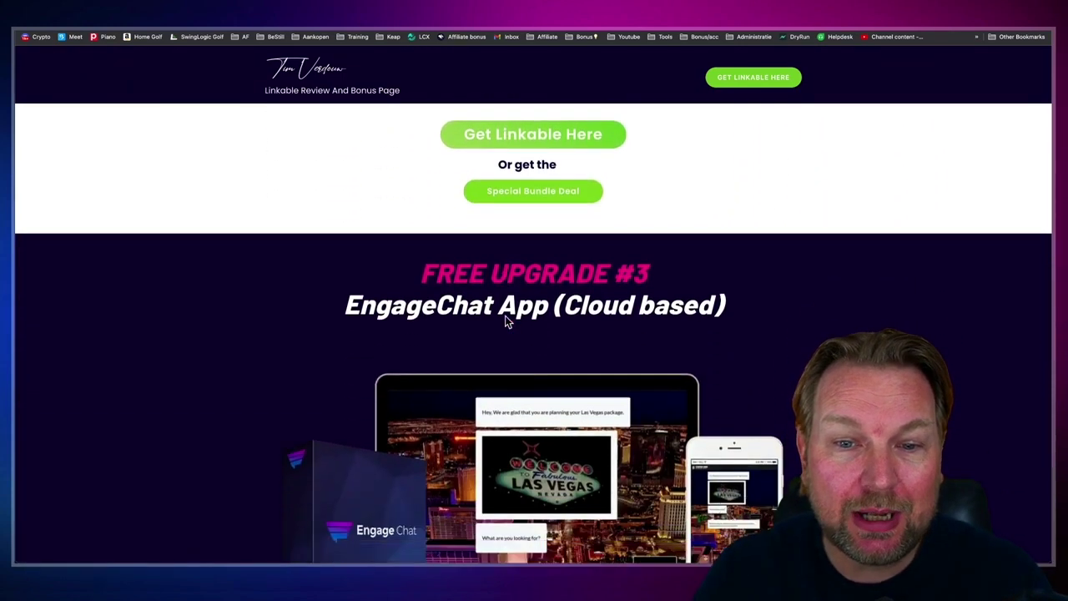
{"action": "scroll", "coordinate": [503, 317], "scroll_direction": "down", "scroll_amount": 10}
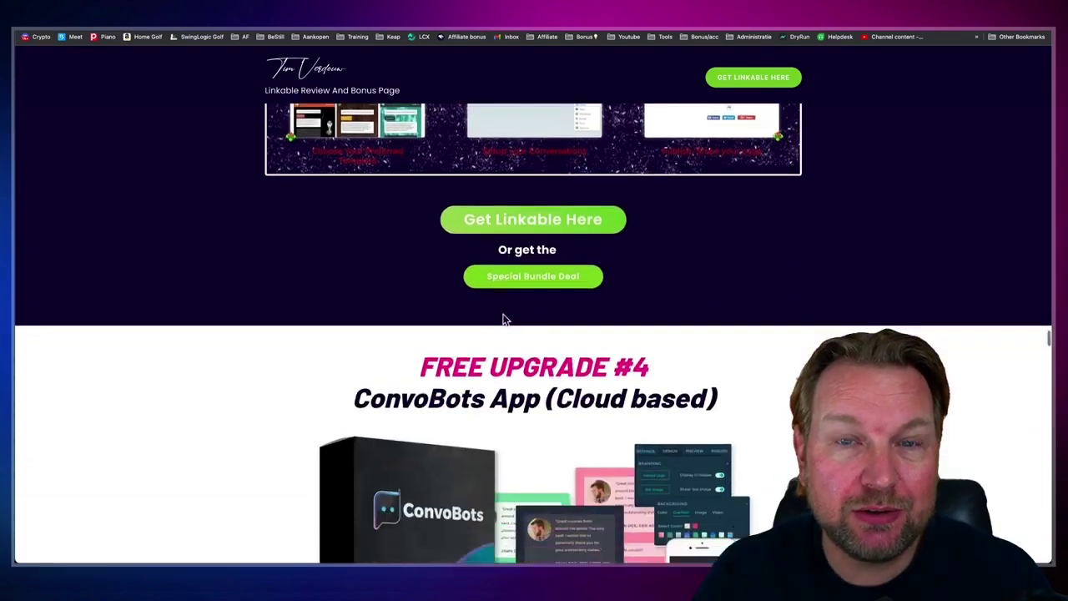
{"action": "scroll", "coordinate": [502, 314], "scroll_direction": "down", "scroll_amount": 15}
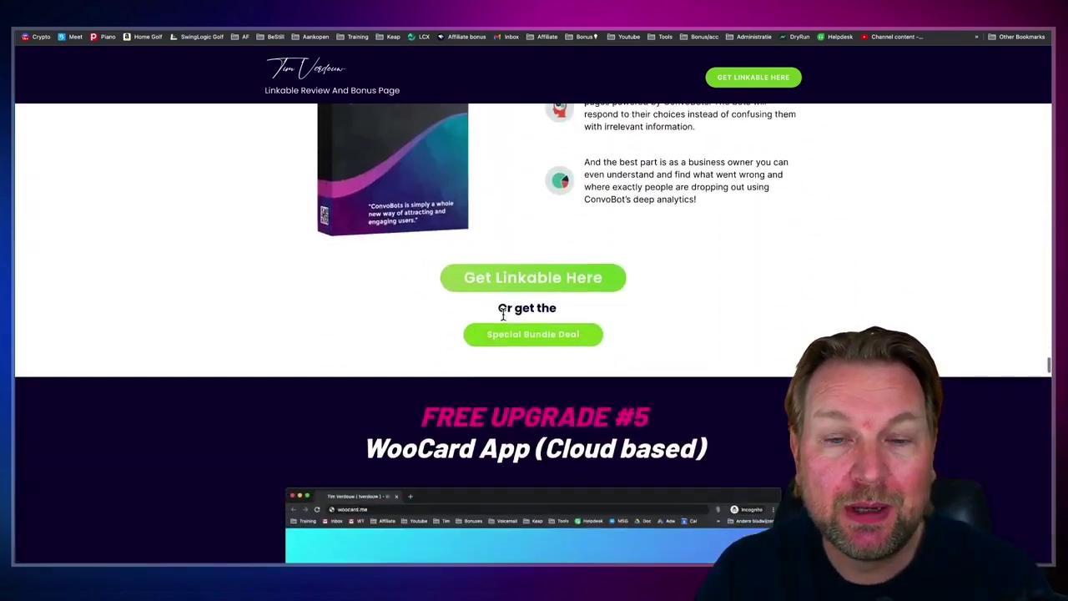
{"action": "scroll", "coordinate": [502, 314], "scroll_direction": "down", "scroll_amount": 15}
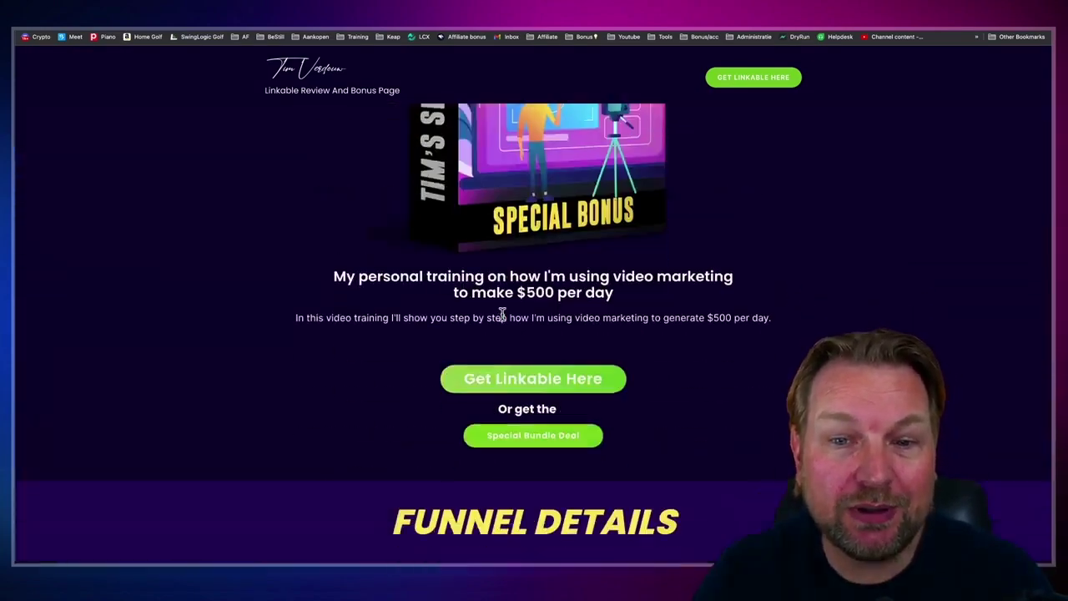
{"action": "scroll", "coordinate": [502, 314], "scroll_direction": "down", "scroll_amount": 5}
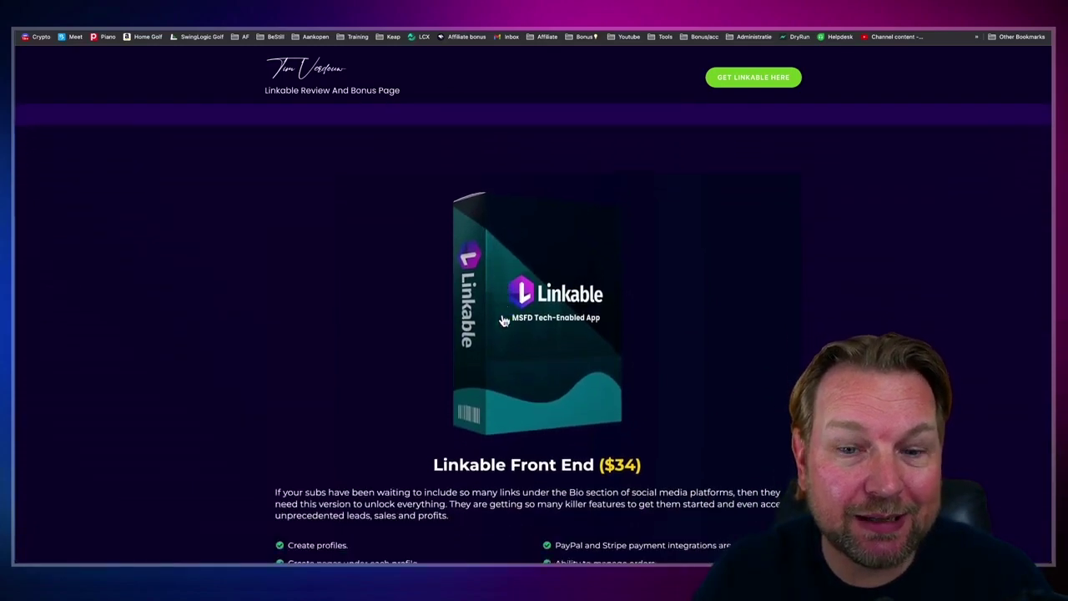
{"action": "scroll", "coordinate": [503, 320], "scroll_direction": "down", "scroll_amount": 1}
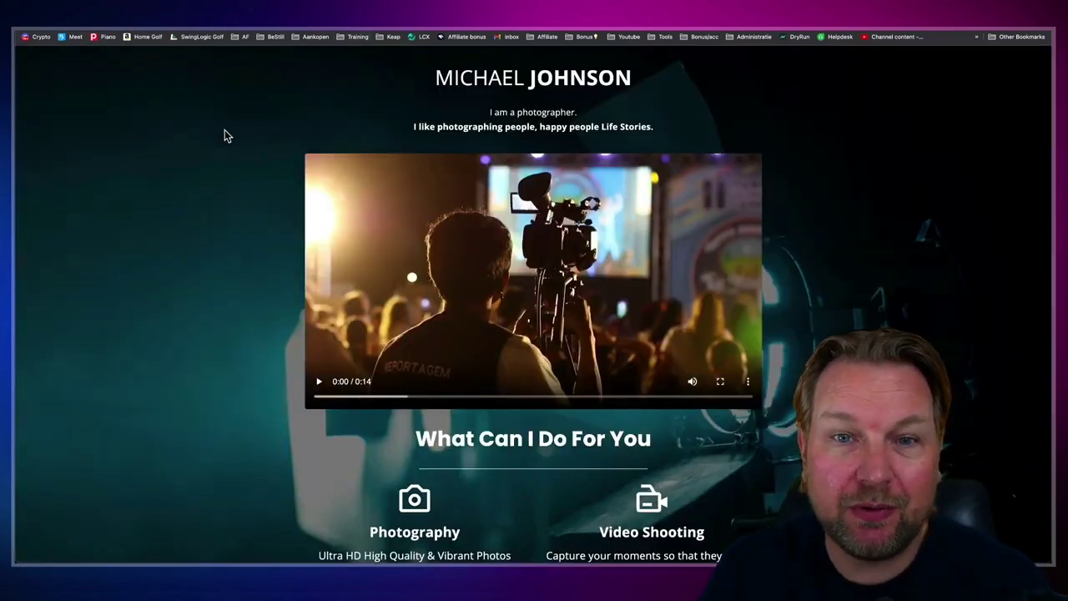
Step: Scroll through the photographer sample page, then switch to the business coach sample page
{"action": "scroll", "coordinate": [225, 136], "scroll_direction": "down", "scroll_amount": 5}
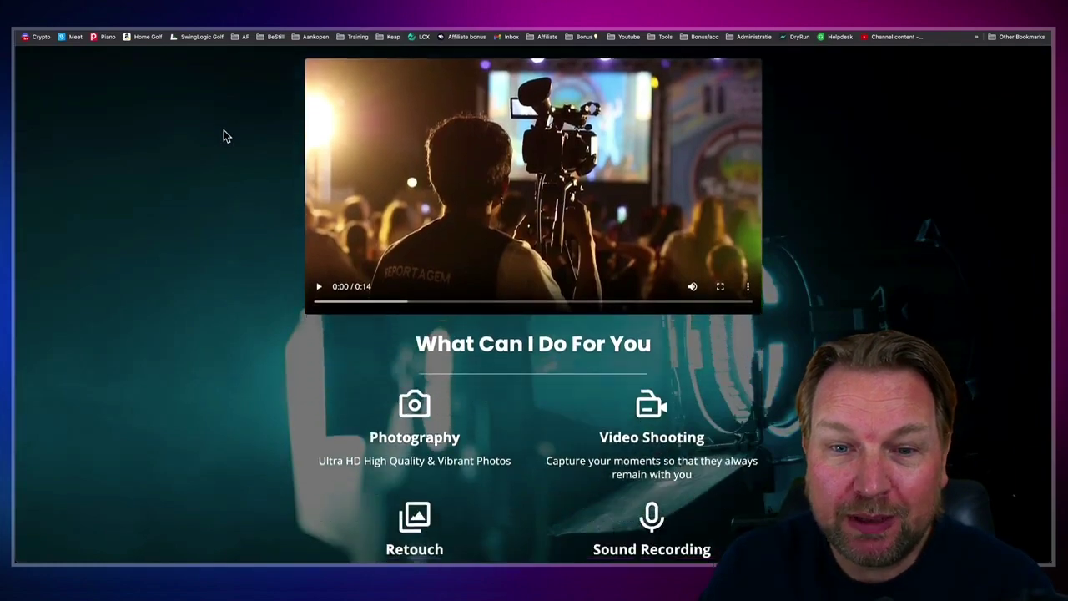
{"action": "scroll", "coordinate": [224, 136], "scroll_direction": "down", "scroll_amount": 8}
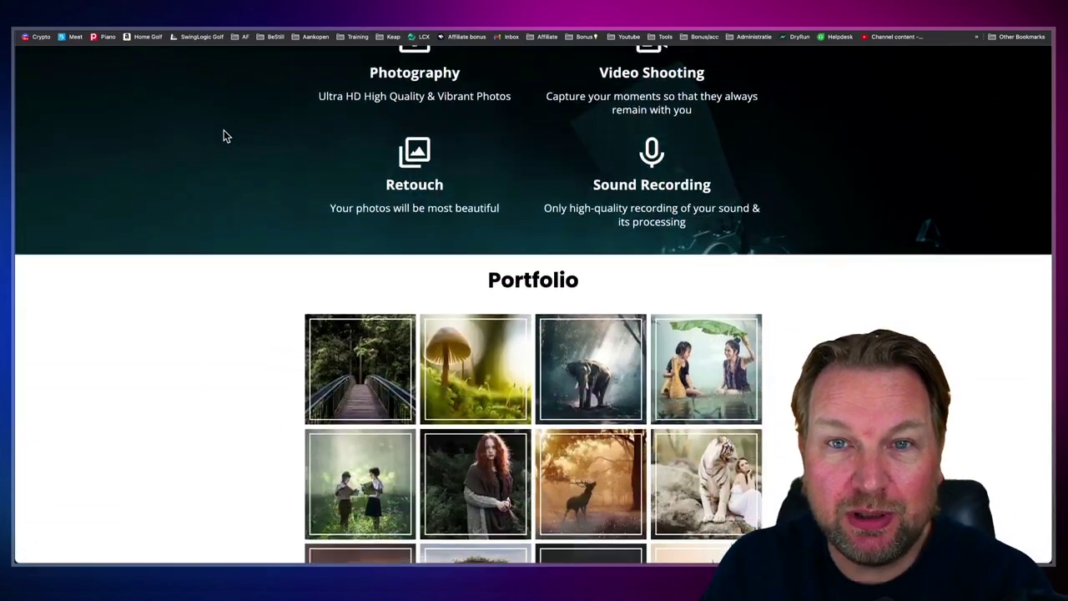
{"action": "scroll", "coordinate": [224, 136], "scroll_direction": "down", "scroll_amount": 11}
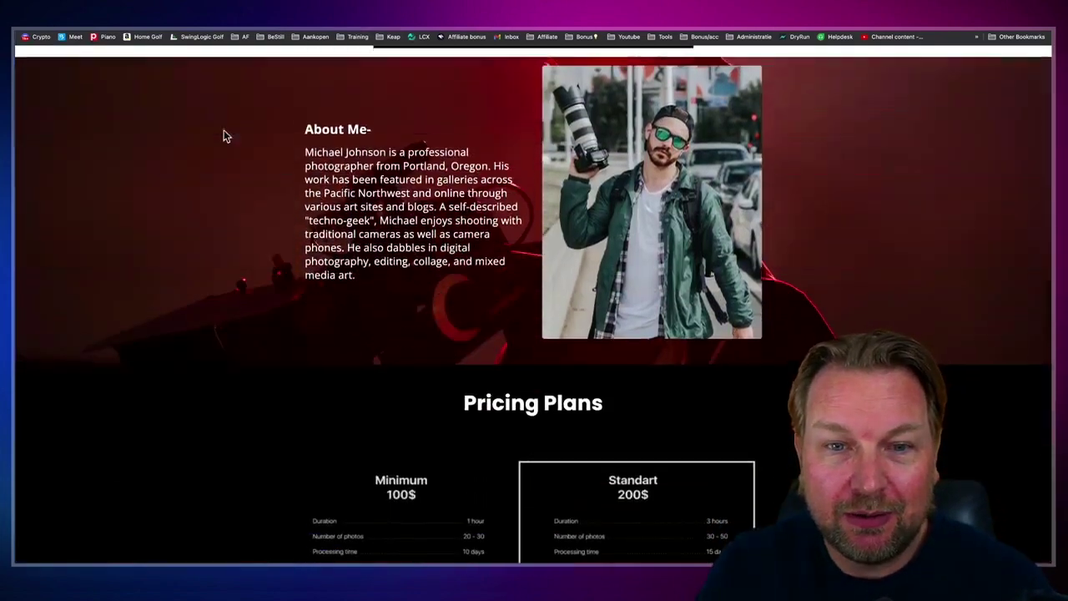
{"action": "scroll", "coordinate": [223, 136], "scroll_direction": "down", "scroll_amount": 10}
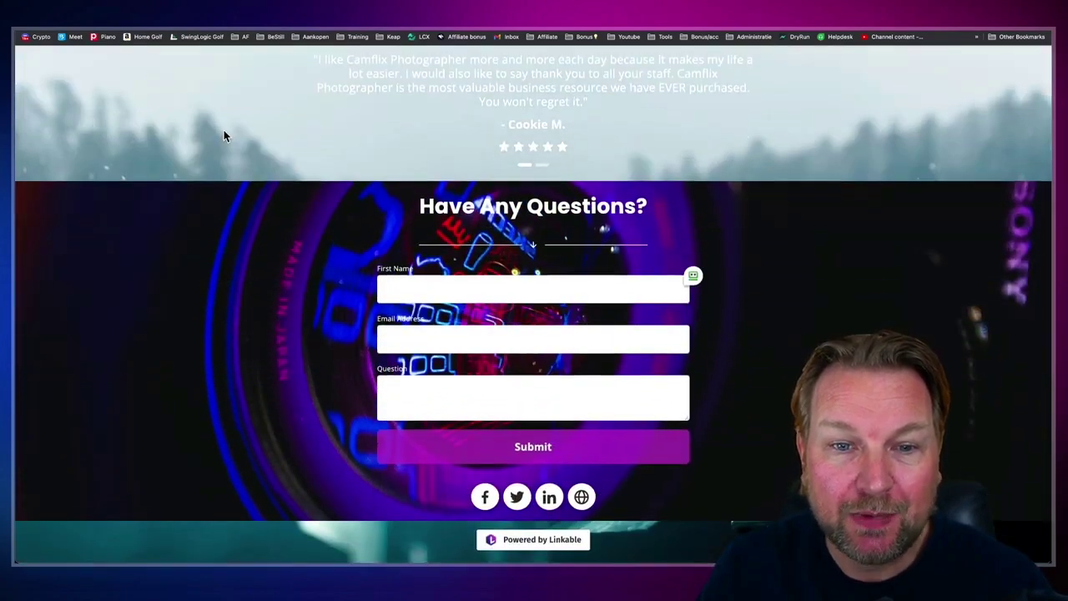
{"action": "scroll", "coordinate": [224, 137], "scroll_direction": "up", "scroll_amount": 20}
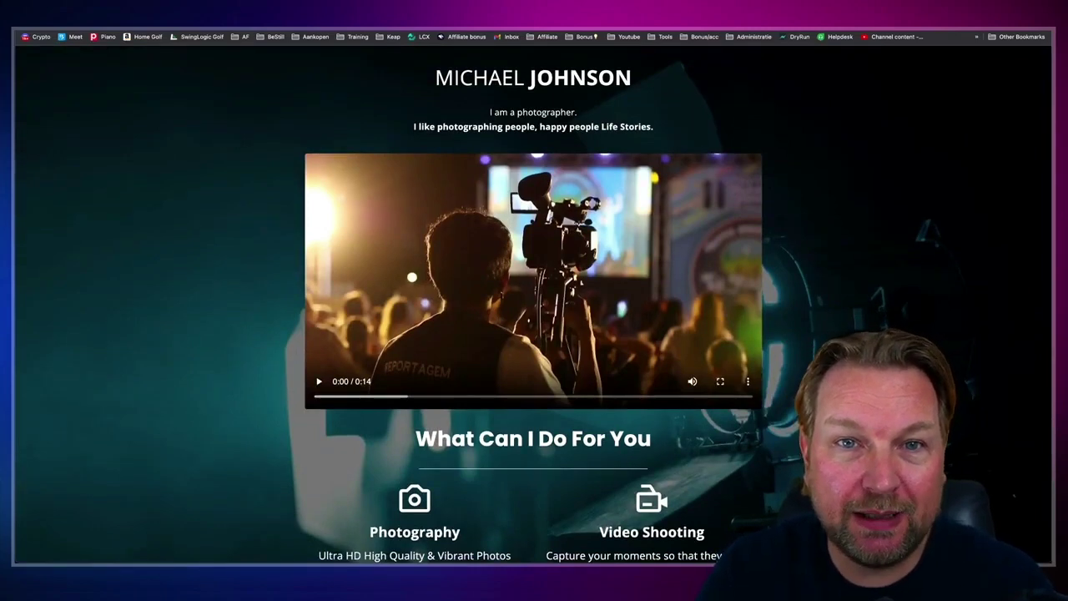
{"action": "key", "text": "ctrl+Tab"}
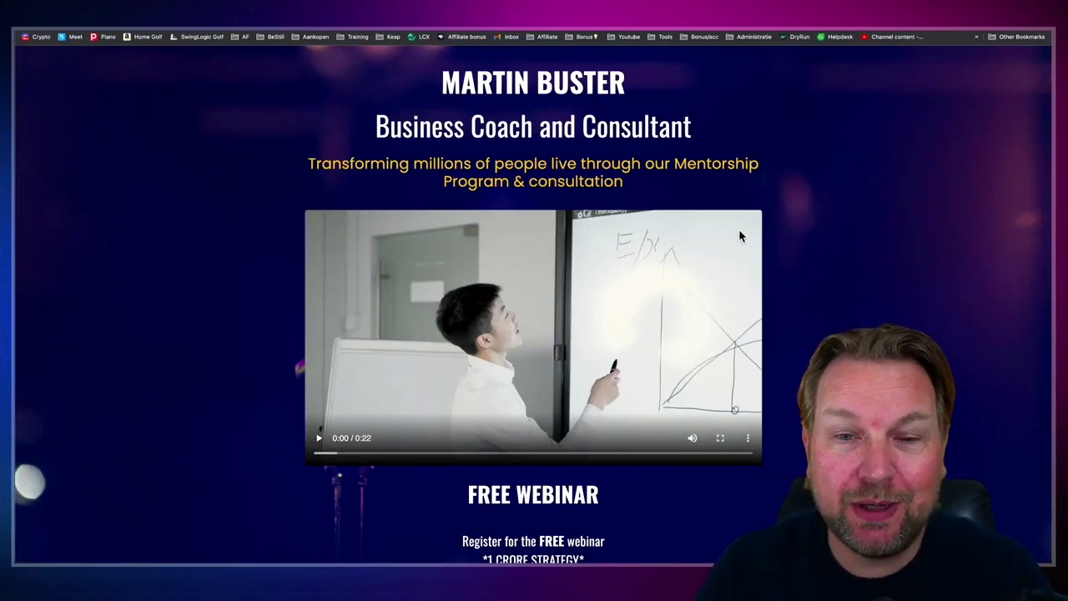
{"action": "scroll", "coordinate": [733, 246], "scroll_direction": "down", "scroll_amount": 3}
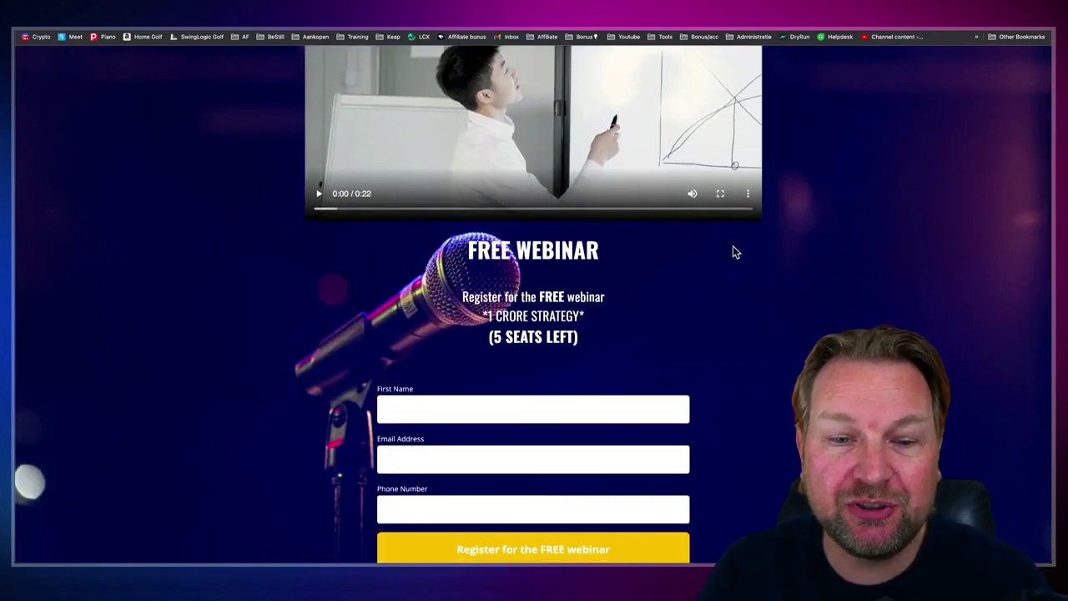
{"action": "scroll", "coordinate": [733, 245], "scroll_direction": "down", "scroll_amount": 4}
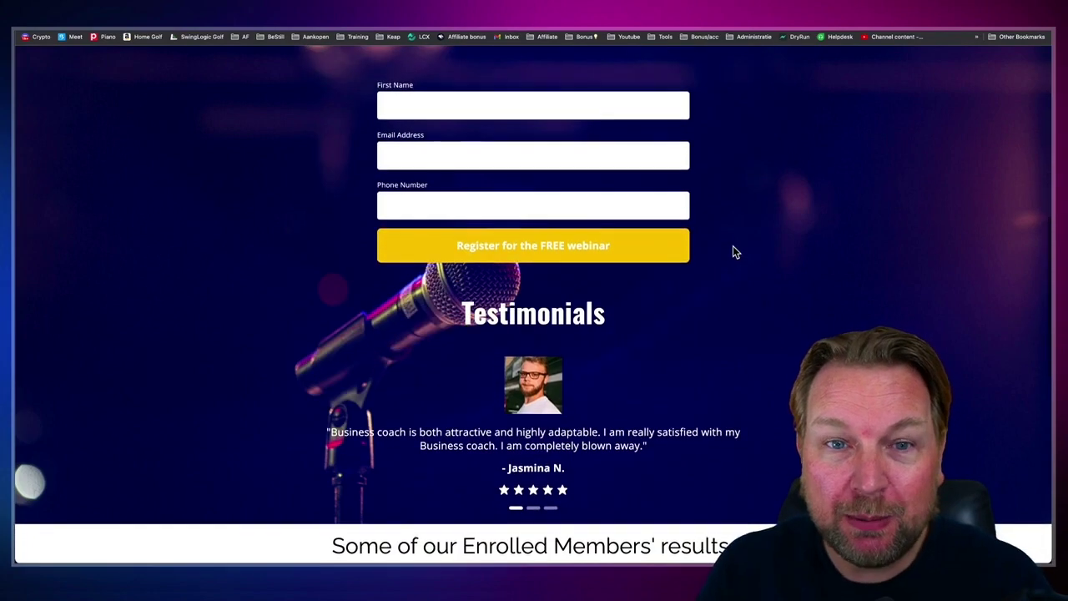
{"action": "scroll", "coordinate": [733, 245], "scroll_direction": "down", "scroll_amount": 2}
{"action": "scroll", "coordinate": [726, 255], "scroll_direction": "down", "scroll_amount": 5}
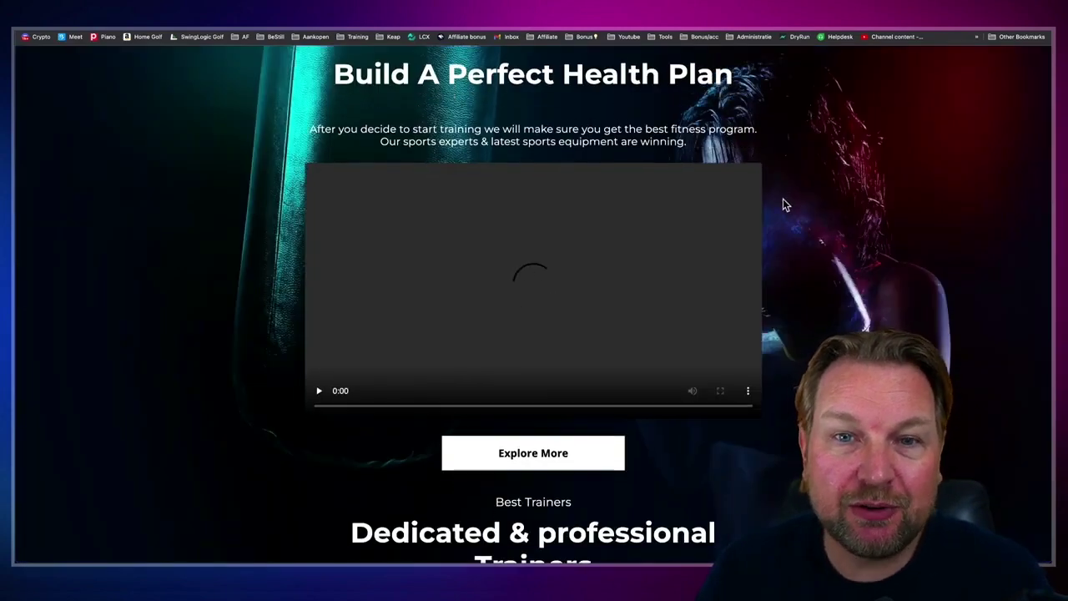
{"action": "scroll", "coordinate": [760, 238], "scroll_direction": "down", "scroll_amount": 1}
{"action": "scroll", "coordinate": [761, 238], "scroll_direction": "down", "scroll_amount": 8}
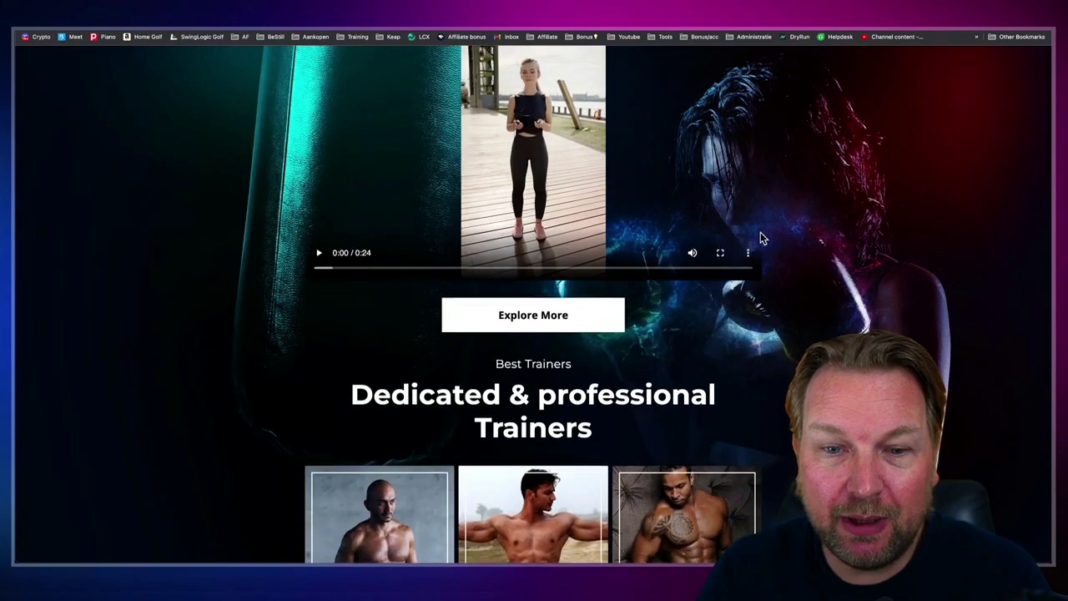
{"action": "scroll", "coordinate": [748, 222], "scroll_direction": "down", "scroll_amount": 8}
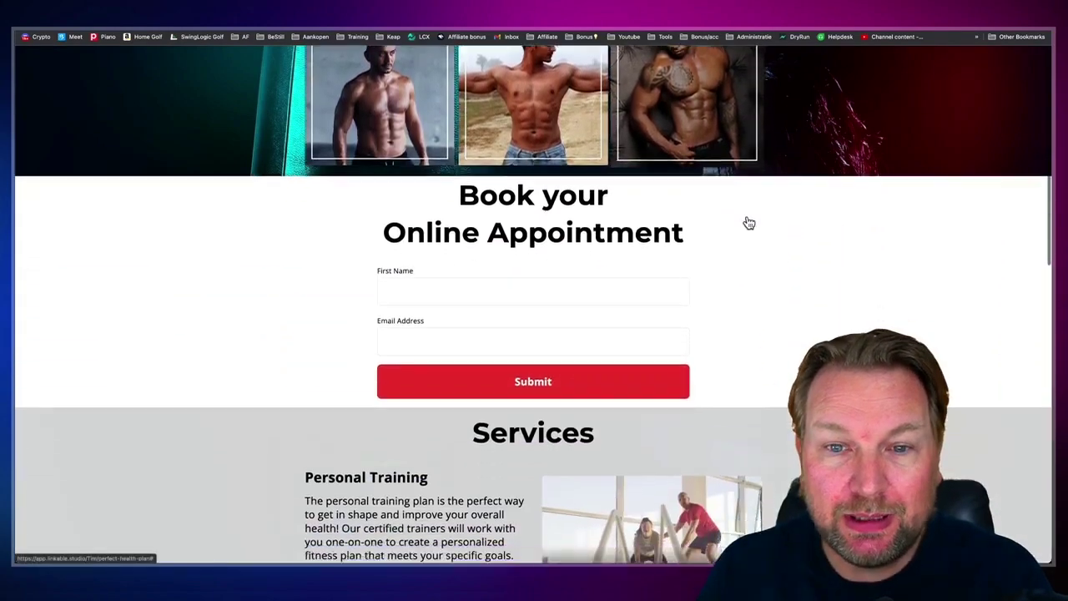
{"action": "scroll", "coordinate": [749, 221], "scroll_direction": "down", "scroll_amount": 7}
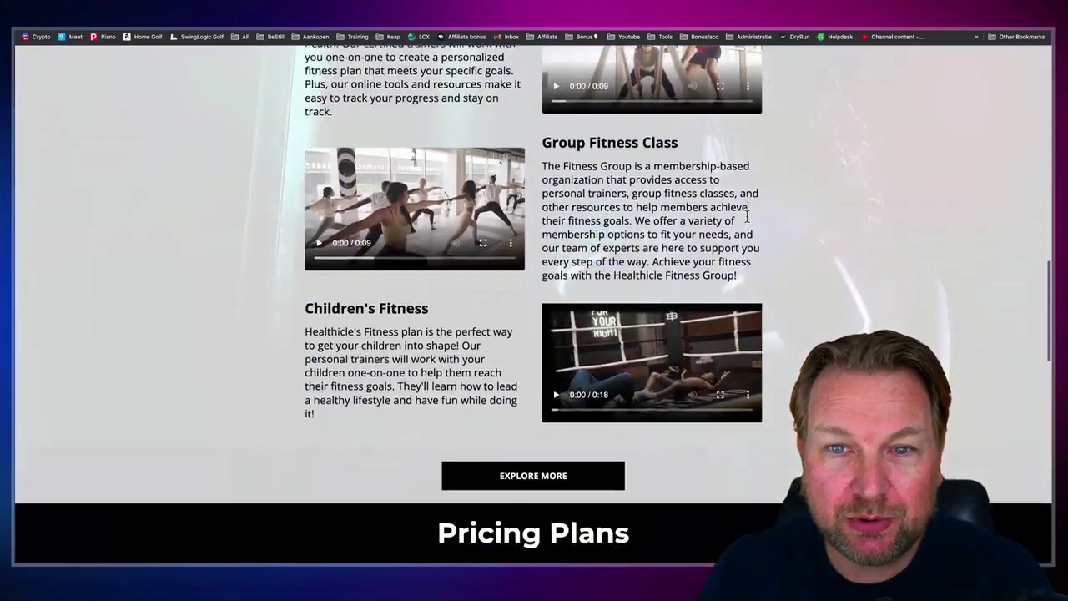
{"action": "scroll", "coordinate": [748, 221], "scroll_direction": "down", "scroll_amount": 9}
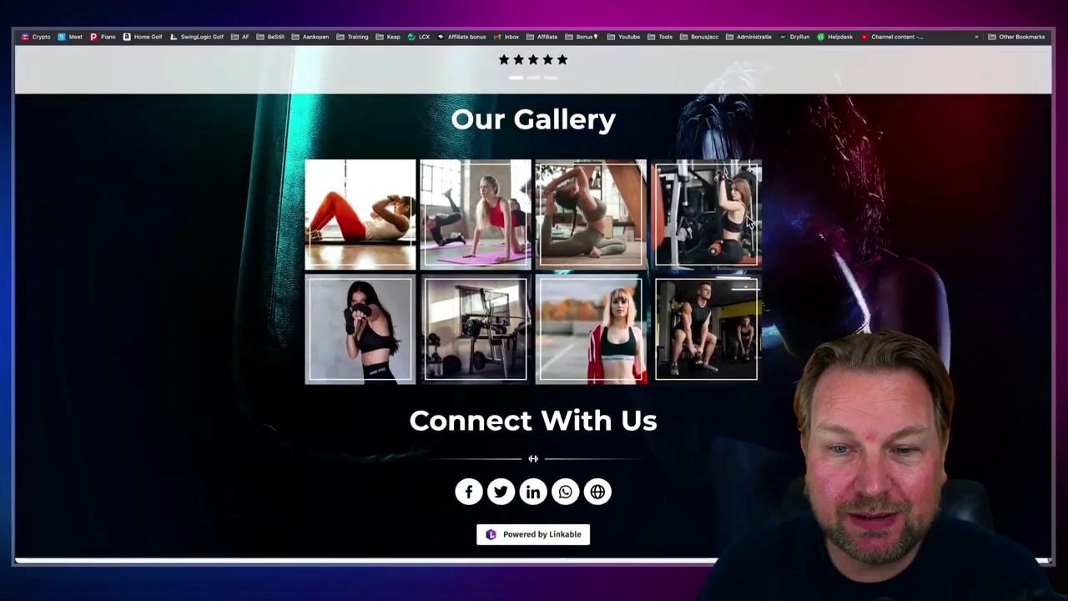
{"action": "key", "text": "Home"}
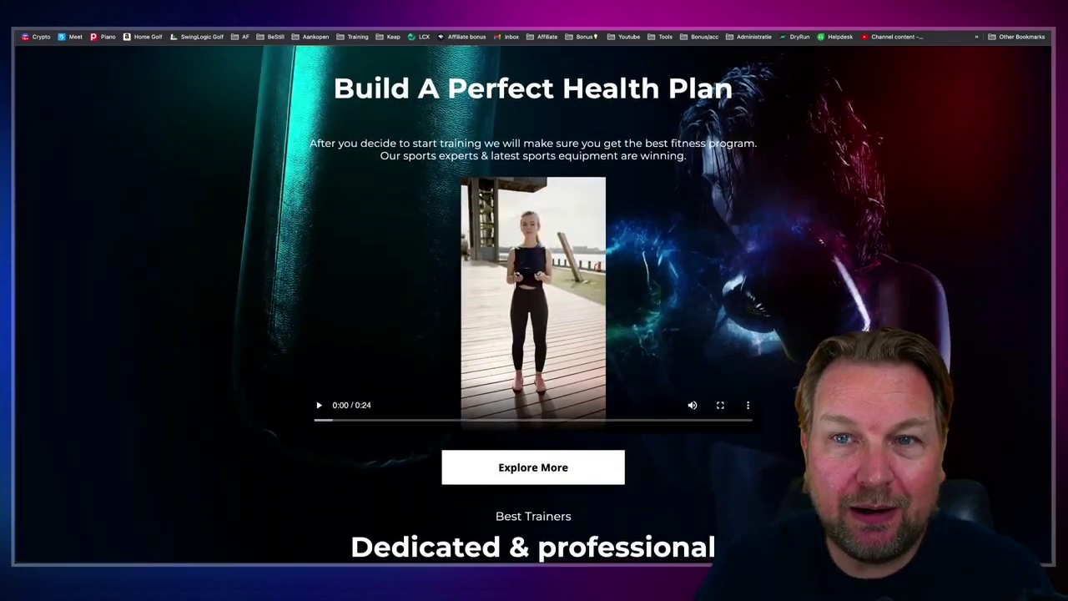
Step: Return to the Linkable Review bio page and scroll down, zoomed in, to its FAQ
{"action": "key", "text": "ctrl+Tab"}
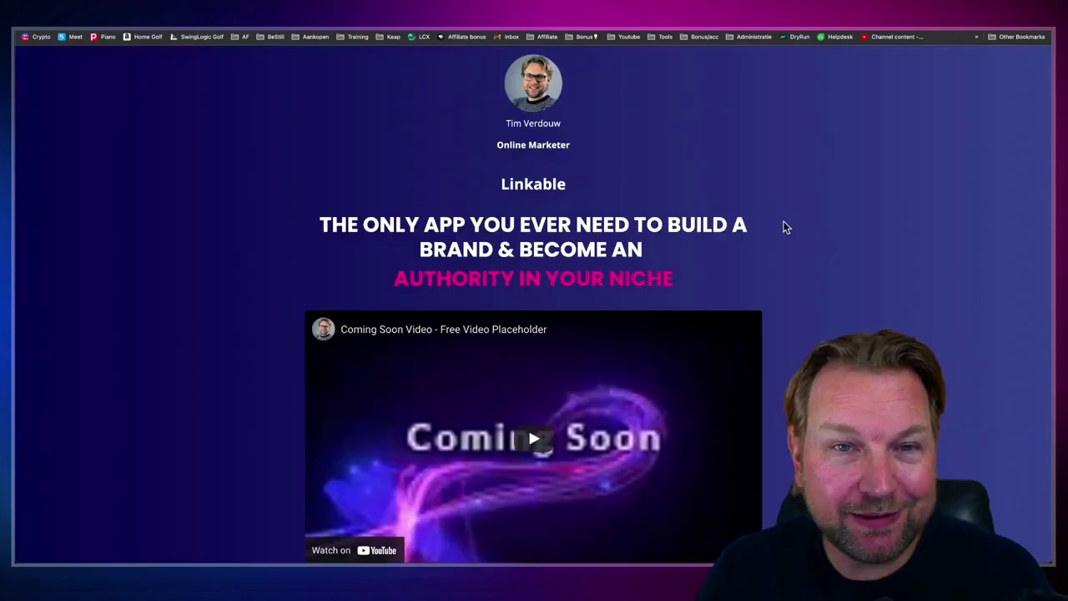
{"action": "scroll", "coordinate": [782, 233], "scroll_direction": "down", "scroll_amount": 3}
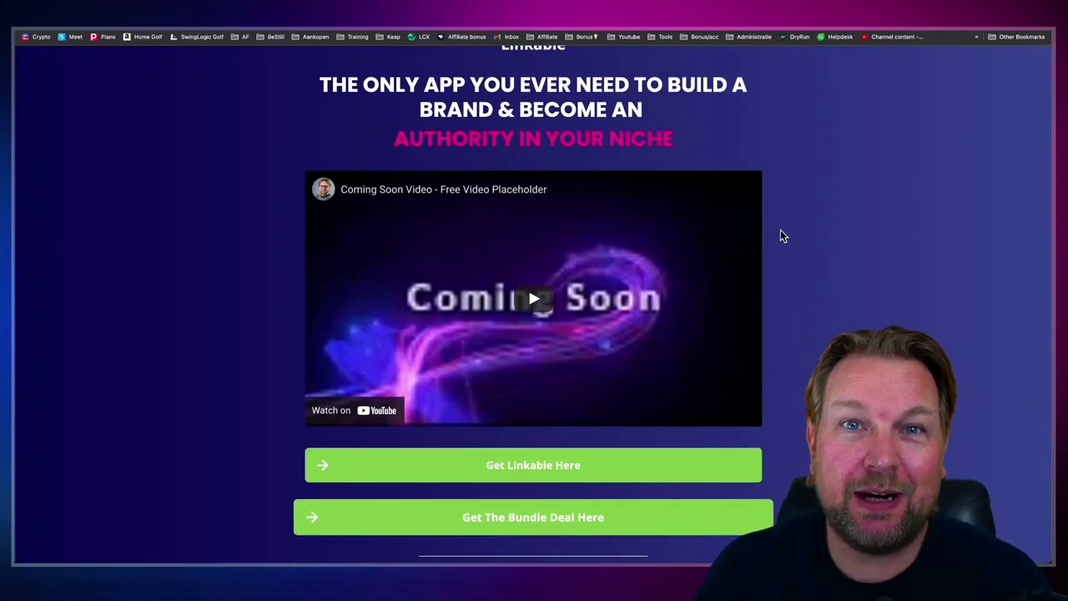
{"action": "scroll", "coordinate": [782, 236], "scroll_direction": "down", "scroll_amount": 4}
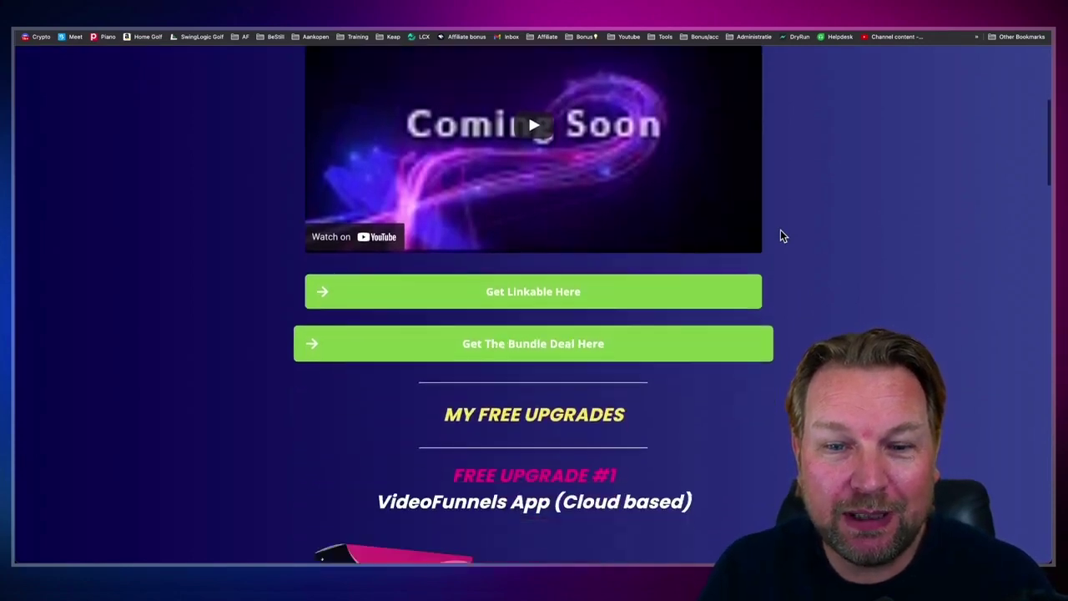
{"action": "scroll", "coordinate": [782, 234], "scroll_direction": "down", "scroll_amount": 4}
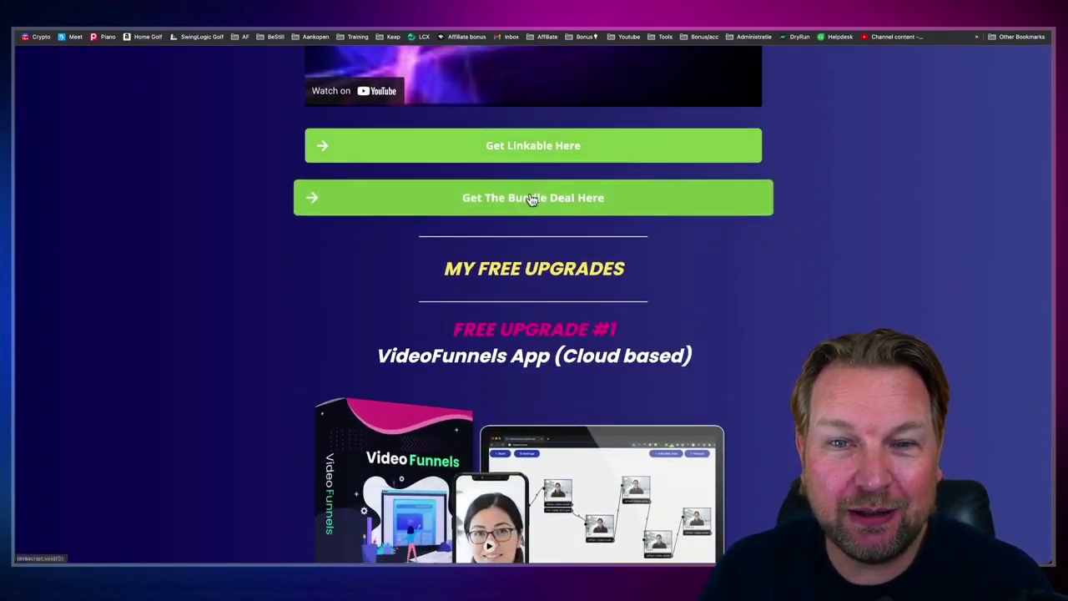
{"action": "scroll", "coordinate": [706, 254], "scroll_direction": "down", "scroll_amount": 8}
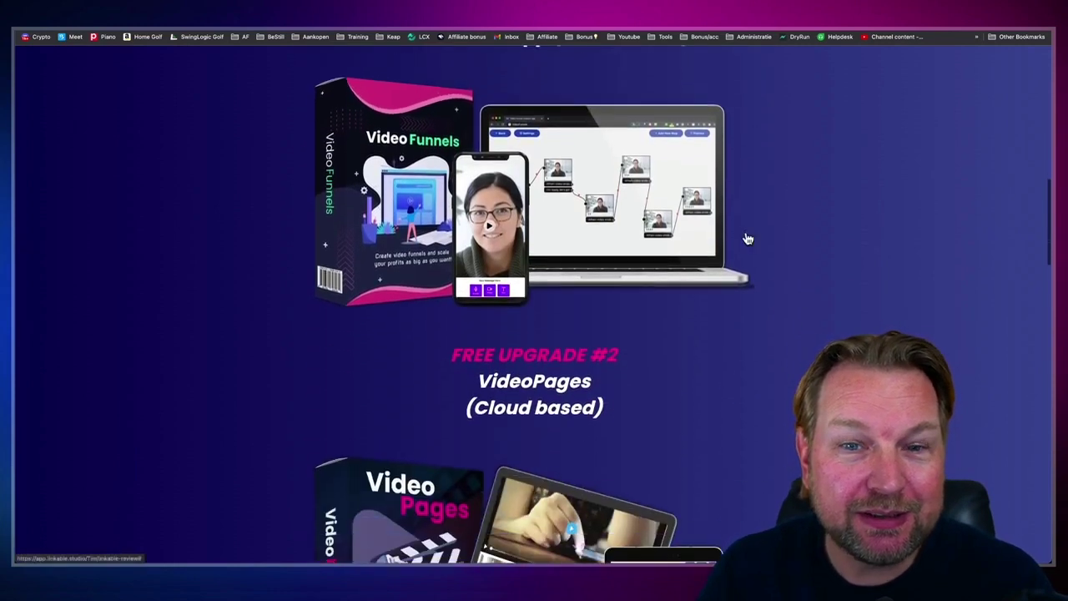
{"action": "scroll", "coordinate": [749, 239], "scroll_direction": "down", "scroll_amount": 15}
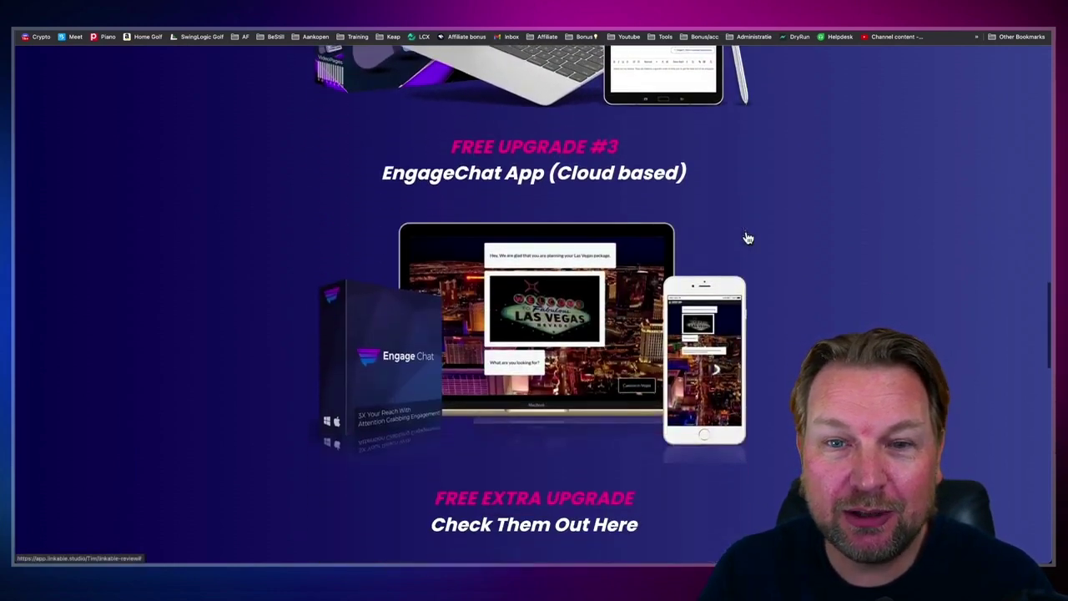
{"action": "scroll", "coordinate": [749, 239], "scroll_direction": "down", "scroll_amount": 13}
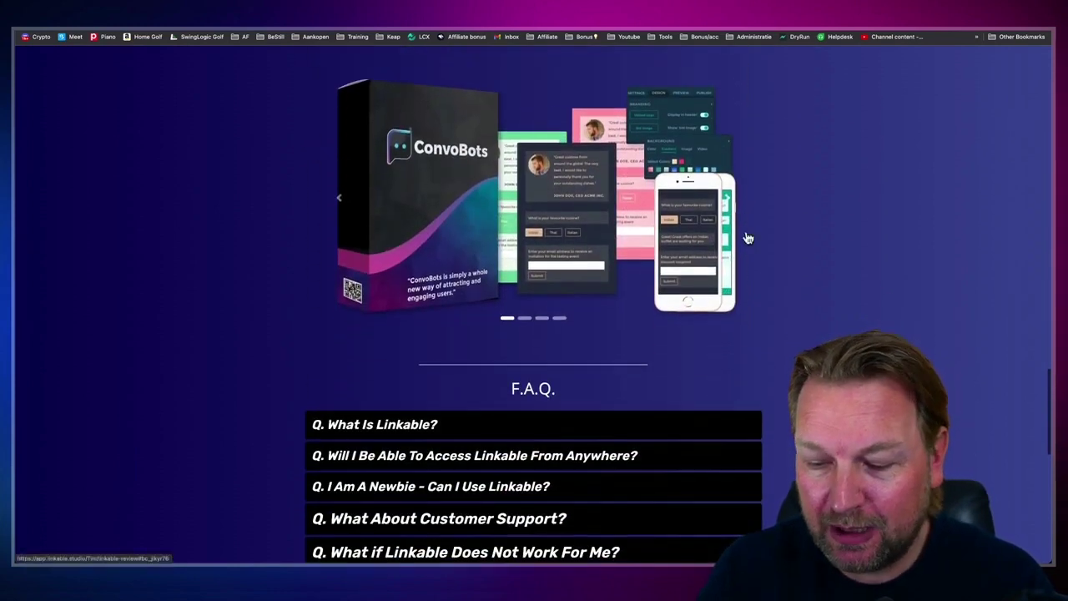
{"action": "key", "text": "ctrl+plus"}
{"action": "key", "text": "ctrl+plus"}
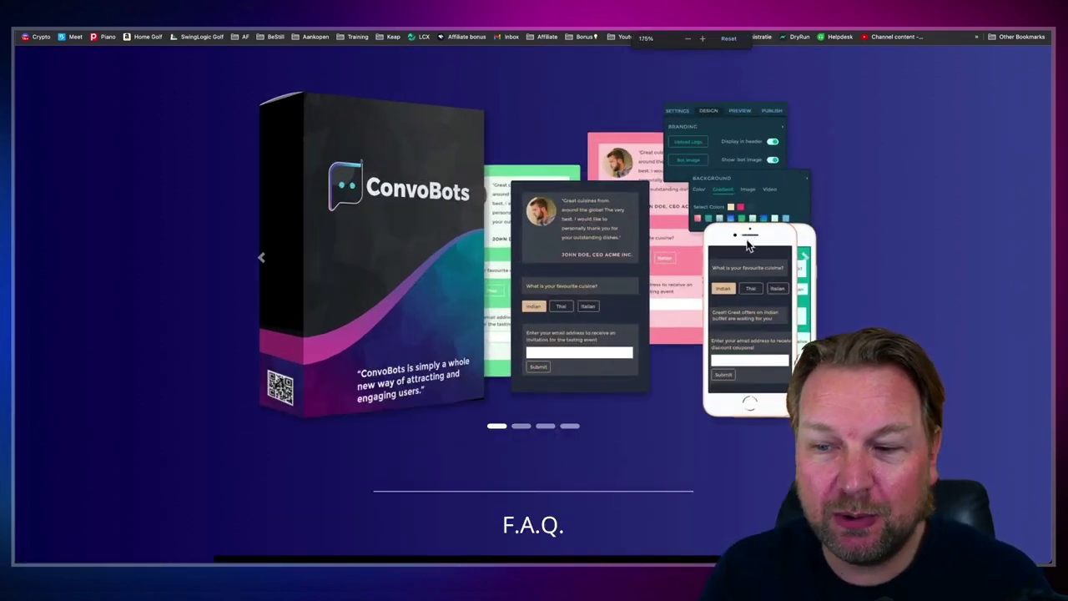
{"action": "scroll", "coordinate": [749, 245], "scroll_direction": "down", "scroll_amount": 7}
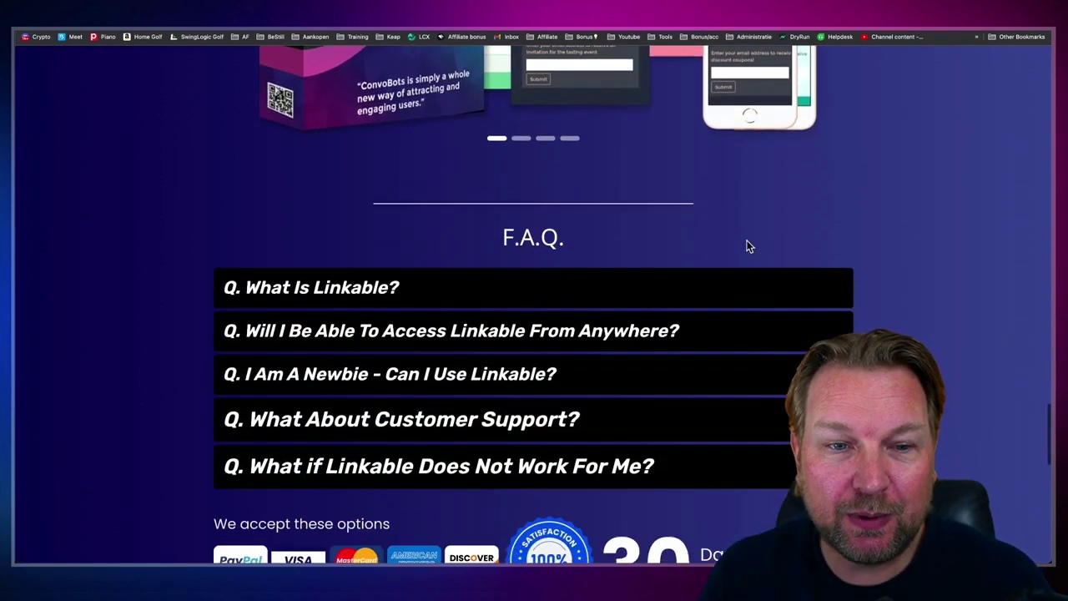
{"action": "scroll", "coordinate": [748, 245], "scroll_direction": "down", "scroll_amount": 4}
Step: Expand the FAQ answers for What Is Linkable?, accessing it anywhere, and the newbie question
{"action": "left_click", "coordinate": [349, 138]}
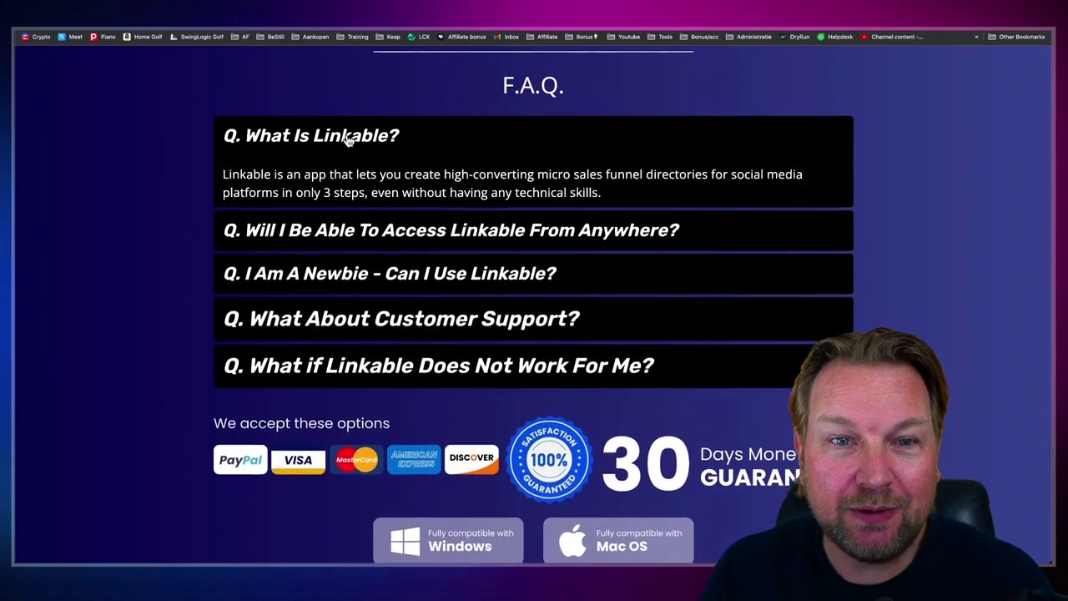
{"action": "left_click", "coordinate": [365, 238]}
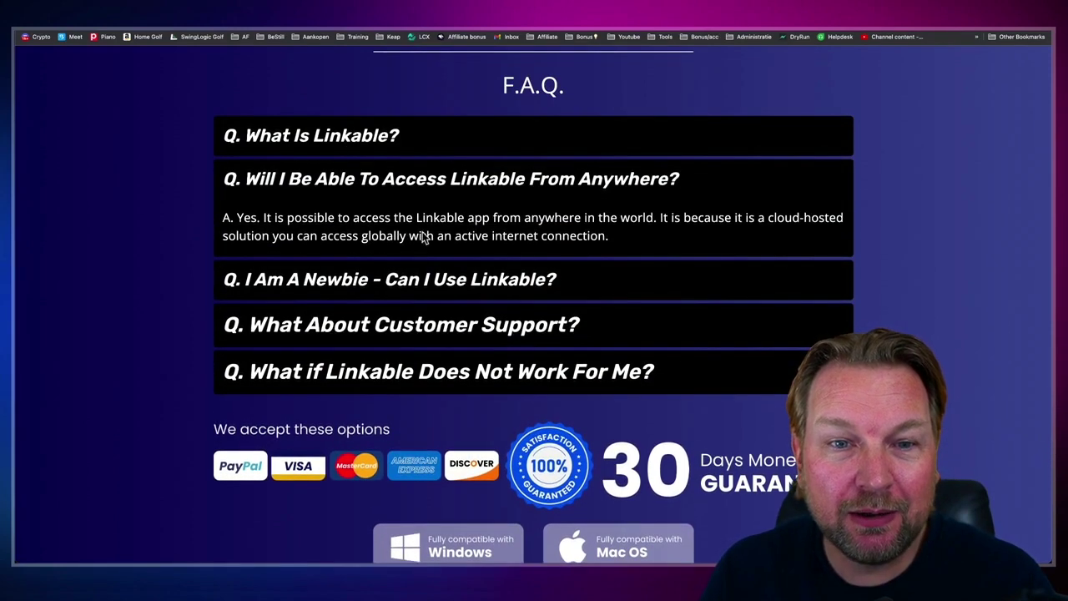
{"action": "left_click", "coordinate": [388, 278]}
{"action": "scroll", "coordinate": [441, 256], "scroll_direction": "down", "scroll_amount": 6}
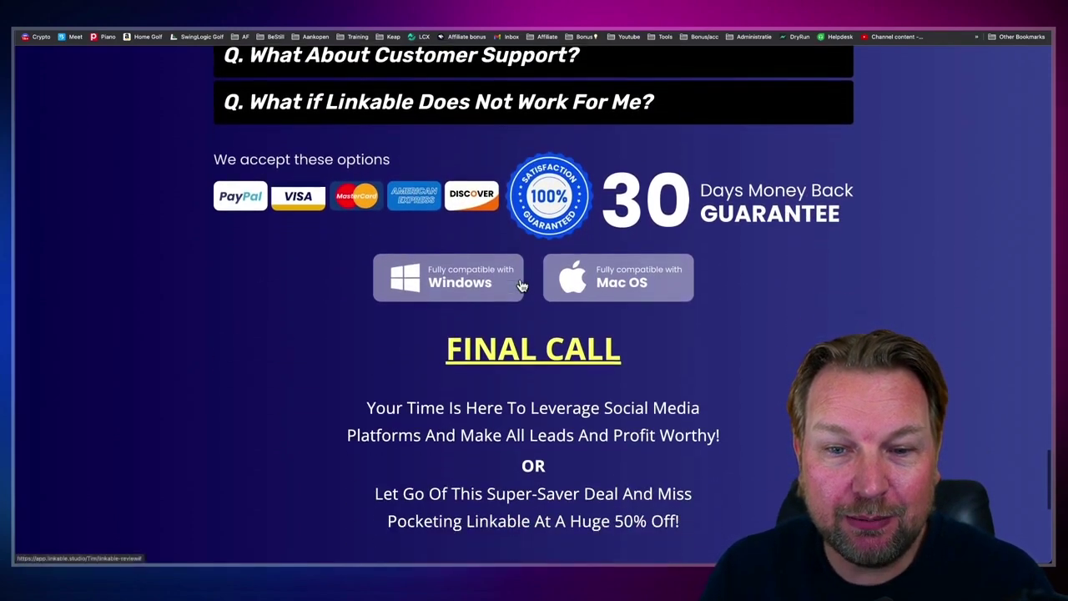
{"action": "scroll", "coordinate": [521, 285], "scroll_direction": "down", "scroll_amount": 5}
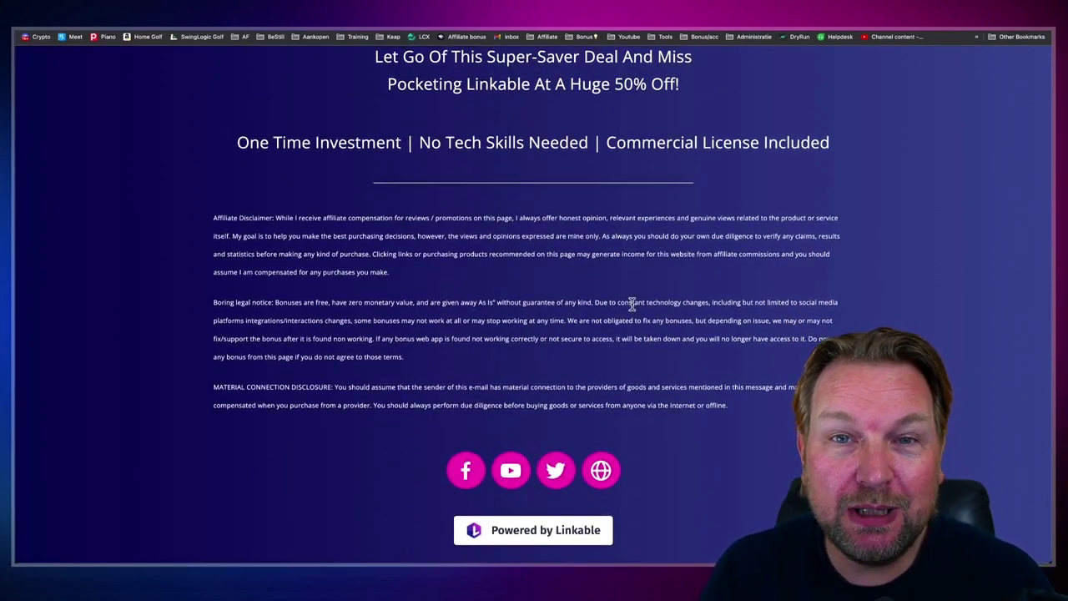
{"action": "scroll", "coordinate": [632, 305], "scroll_direction": "up", "scroll_amount": 20}
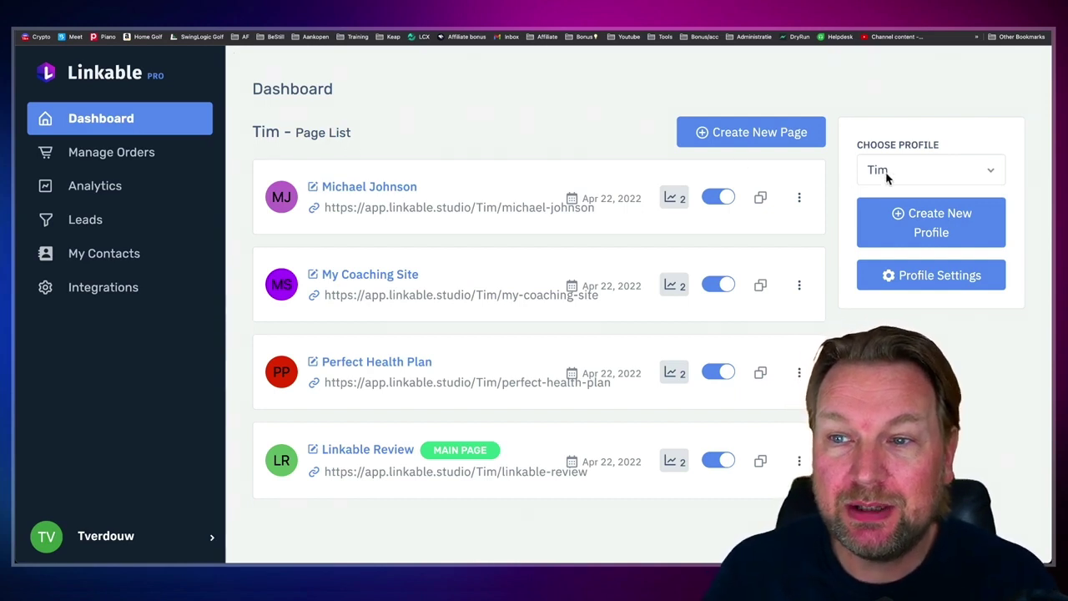
{"action": "left_click", "coordinate": [908, 173]}
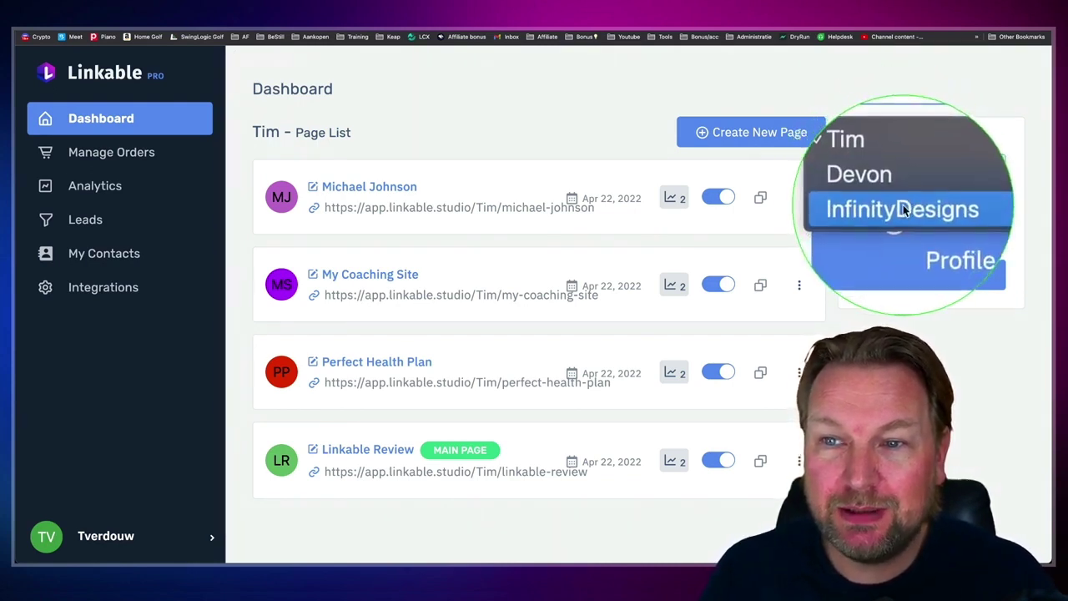
{"action": "left_click", "coordinate": [902, 192]}
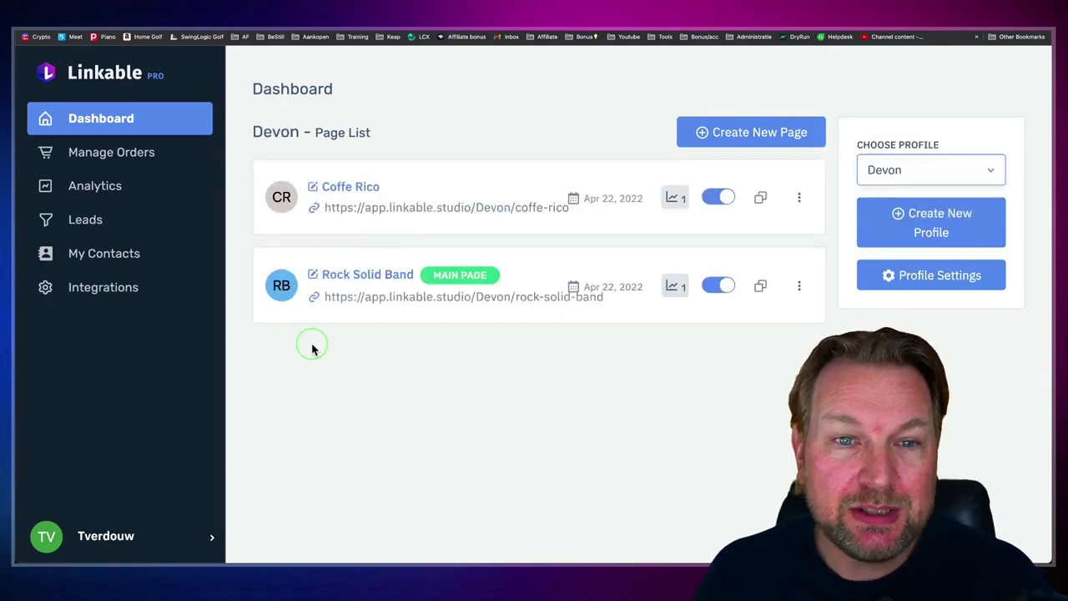
{"action": "left_click", "coordinate": [900, 175]}
{"action": "left_click", "coordinate": [901, 189]}
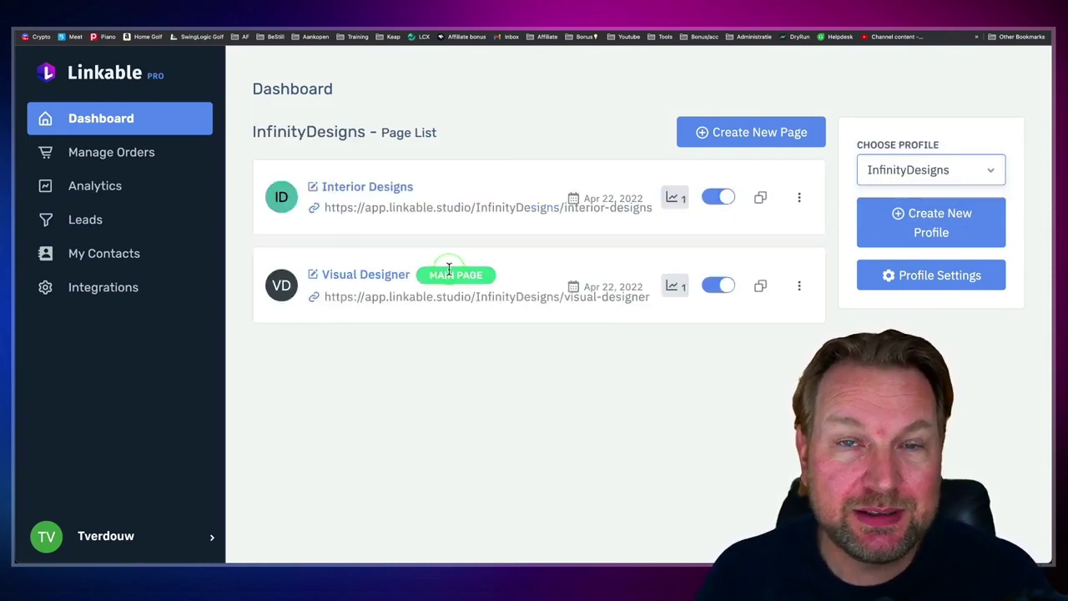
{"action": "left_click", "coordinate": [933, 171]}
{"action": "left_click", "coordinate": [900, 140]}
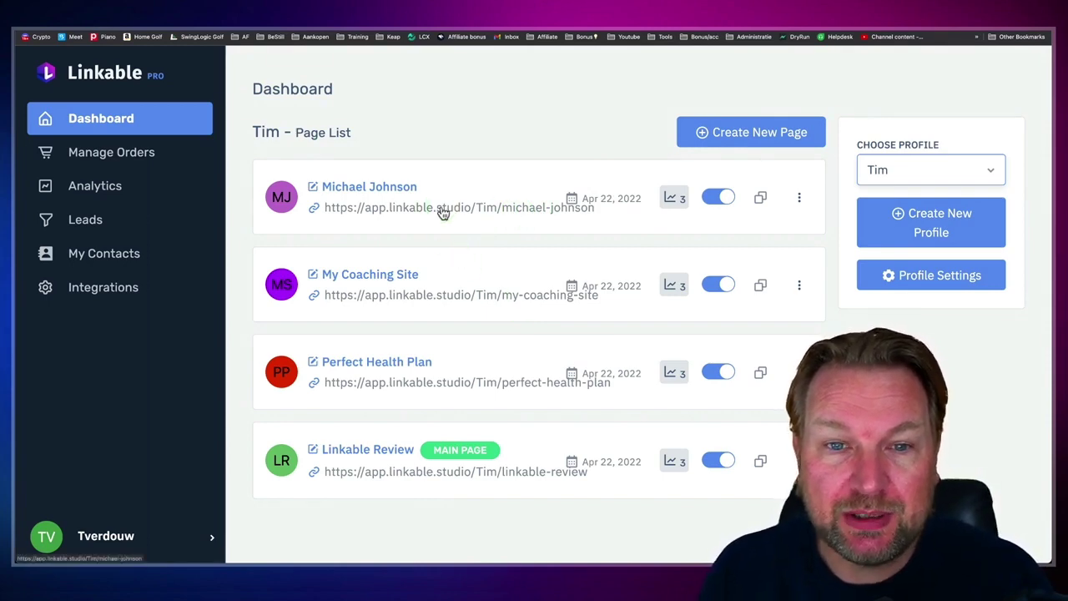
Step: Open the photographer page at phone width and scroll down to its 'Have Any Questions?' form
{"action": "left_click", "coordinate": [459, 207]}
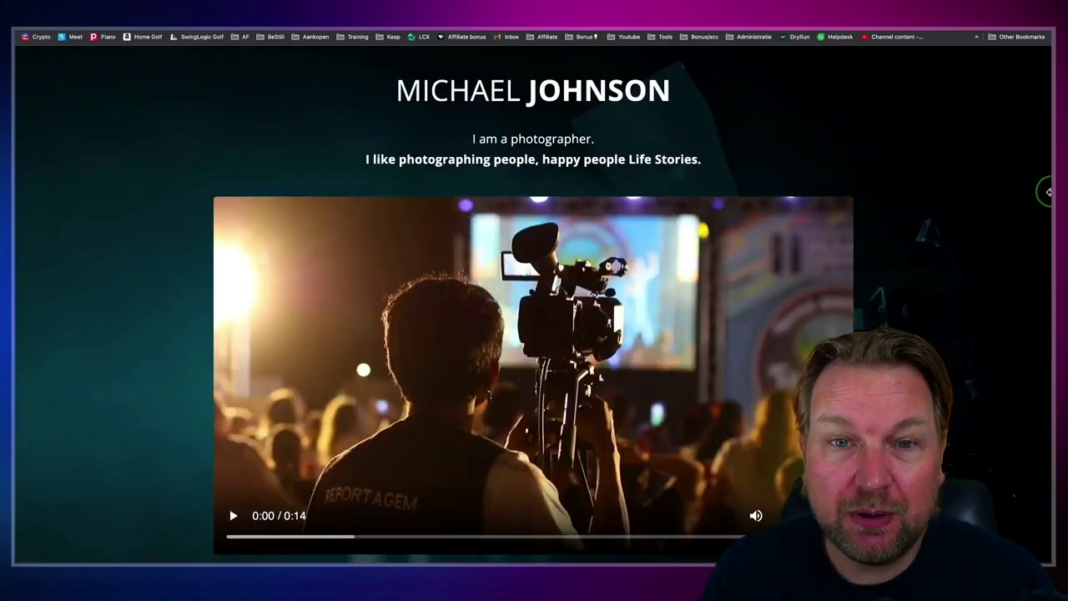
{"action": "left_click_drag", "start_coordinate": [1044, 191], "coordinate": [200, 197]}
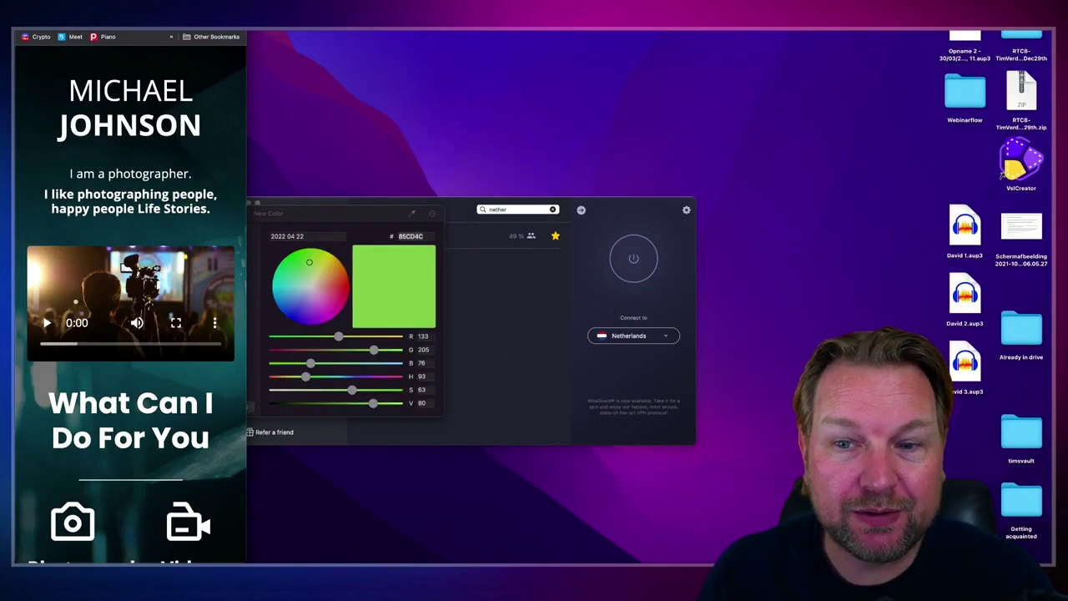
{"action": "left_click_drag", "start_coordinate": [125, 33], "coordinate": [482, 33]}
{"action": "scroll", "coordinate": [567, 209], "scroll_direction": "down", "scroll_amount": 3}
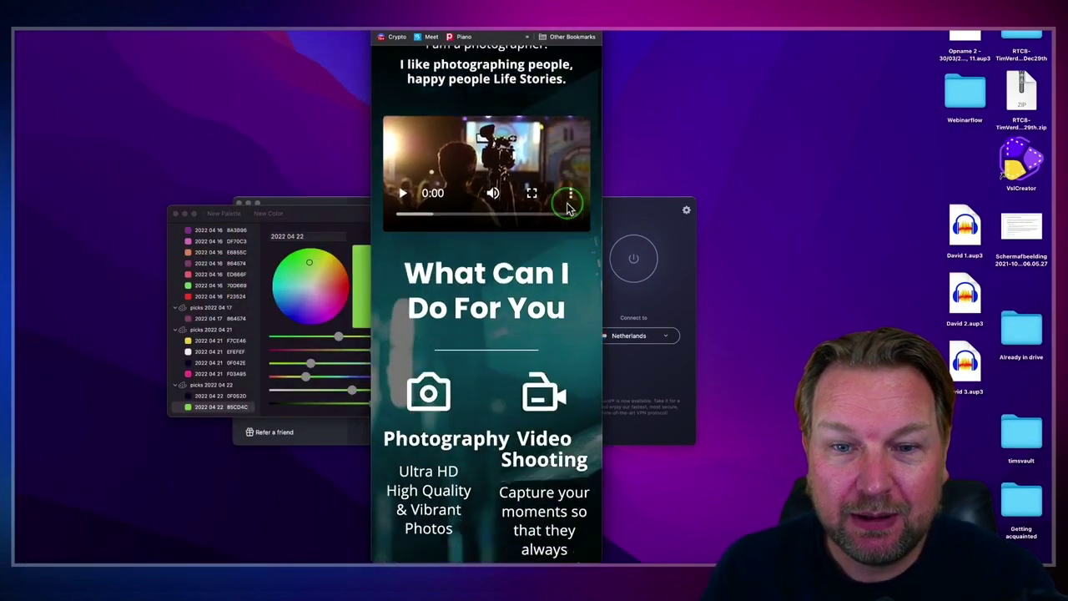
{"action": "scroll", "coordinate": [568, 209], "scroll_direction": "down", "scroll_amount": 5}
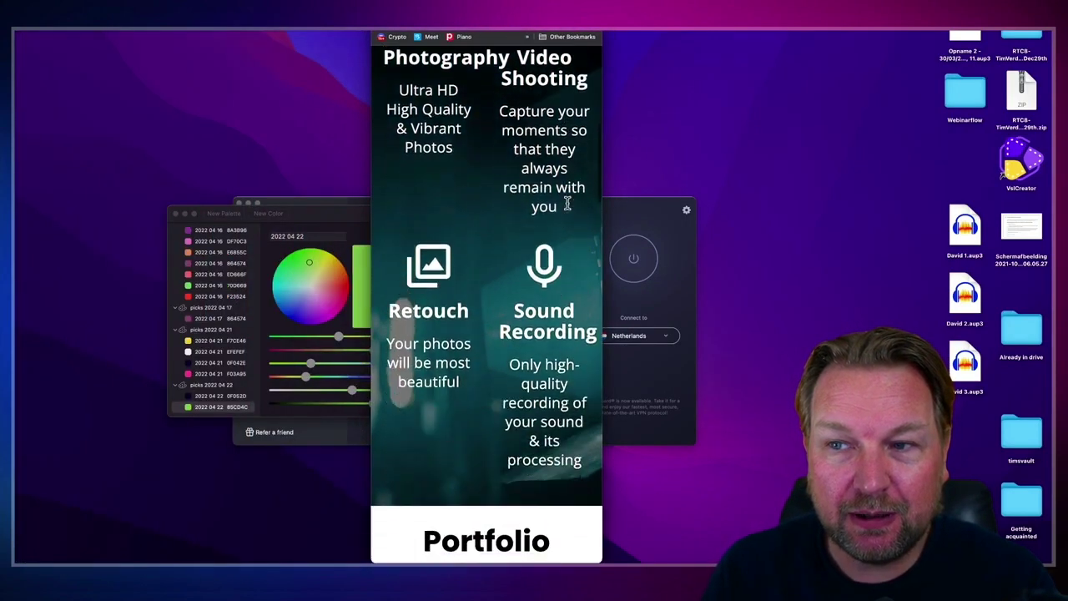
{"action": "scroll", "coordinate": [567, 203], "scroll_direction": "down", "scroll_amount": 8}
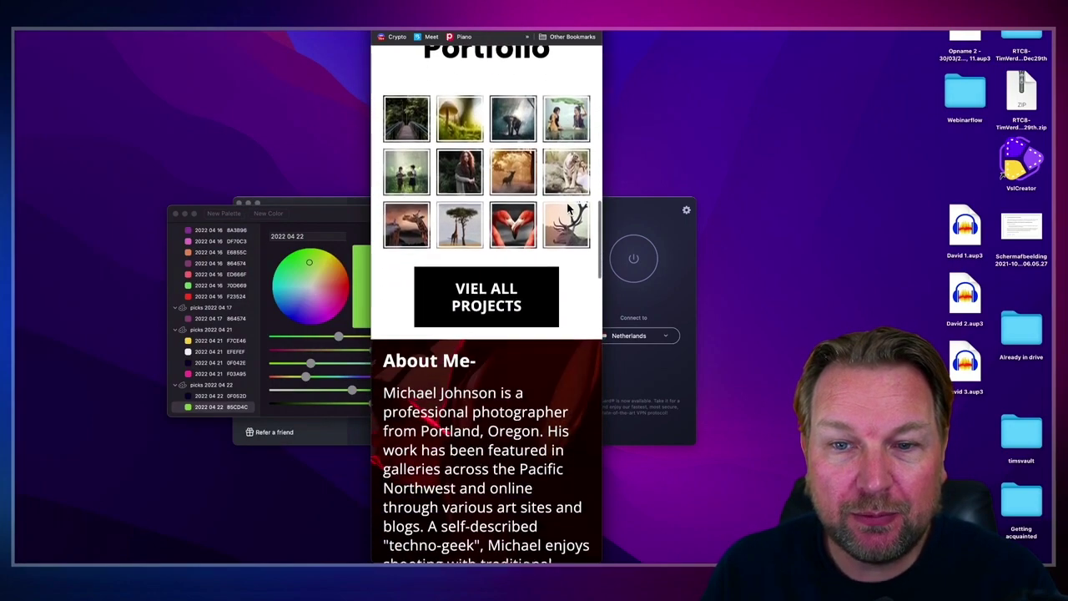
{"action": "scroll", "coordinate": [568, 209], "scroll_direction": "down", "scroll_amount": 8}
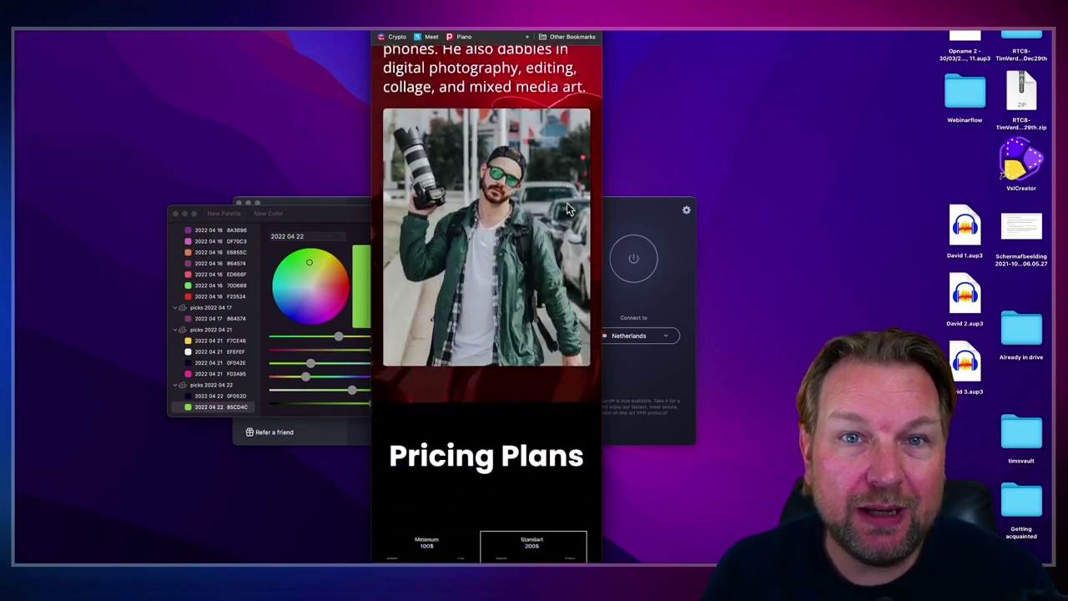
{"action": "scroll", "coordinate": [567, 206], "scroll_direction": "down", "scroll_amount": 8}
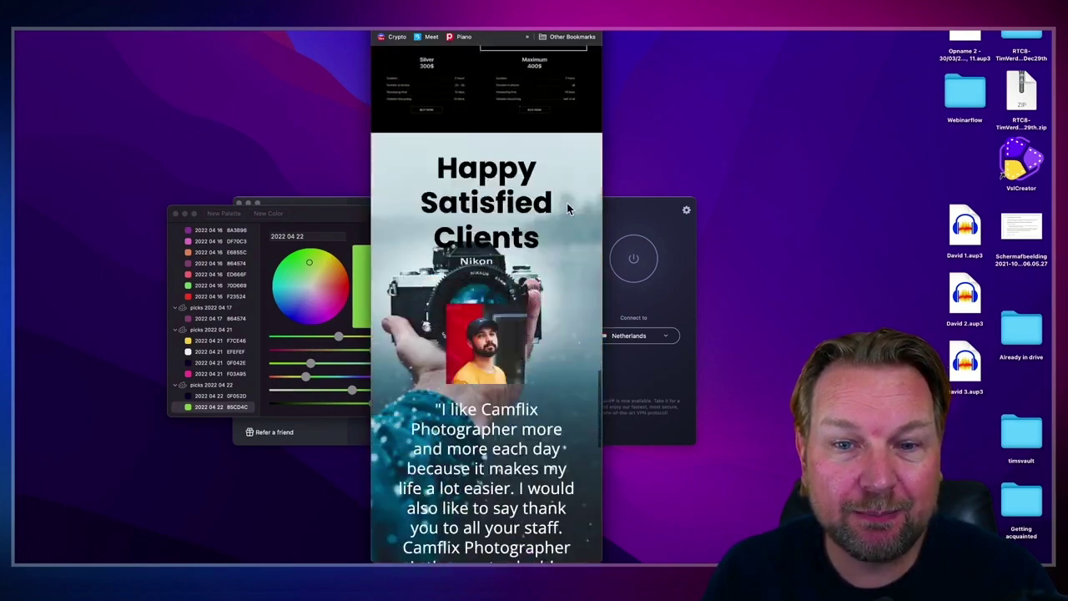
{"action": "scroll", "coordinate": [566, 206], "scroll_direction": "down", "scroll_amount": 8}
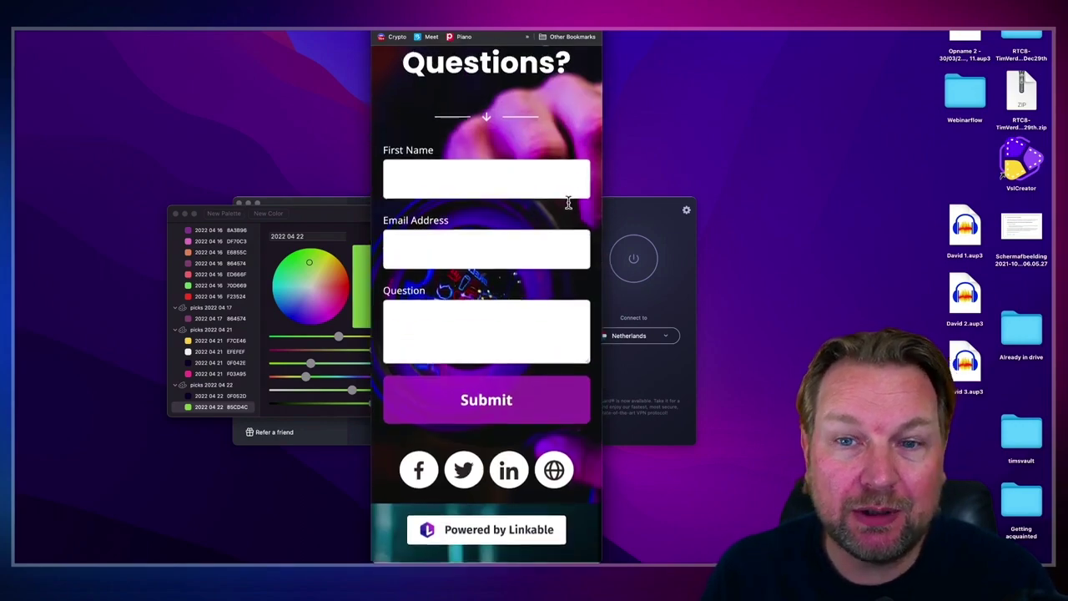
Step: Widen the browser window again, move it left and expand it to fill the screen
{"action": "left_click", "coordinate": [596, 187]}
{"action": "left_click_drag", "start_coordinate": [603, 180], "coordinate": [1049, 182]}
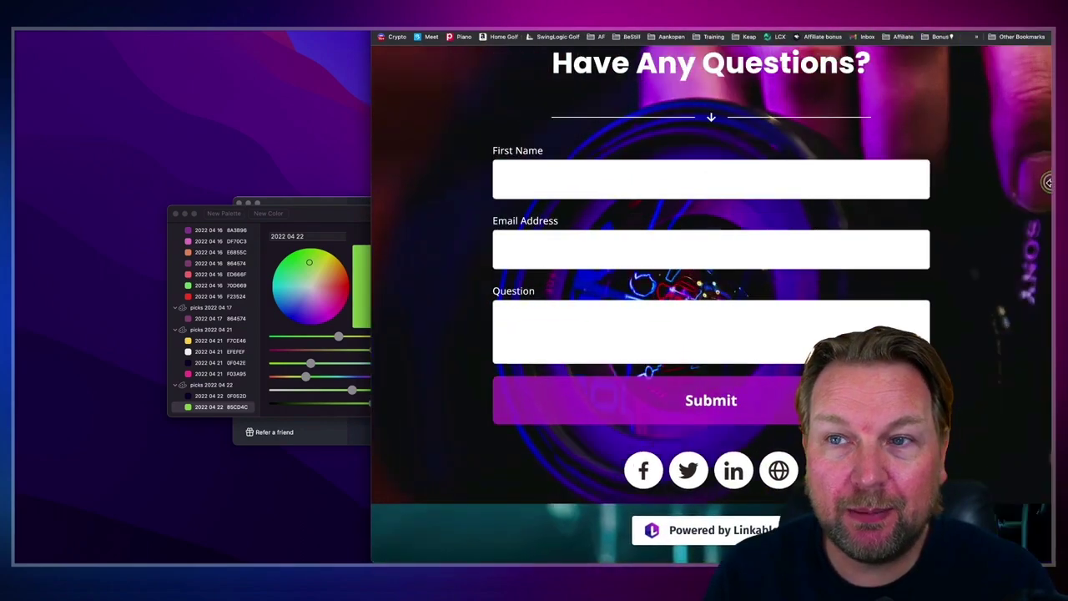
{"action": "left_click_drag", "start_coordinate": [968, 33], "coordinate": [612, 33]}
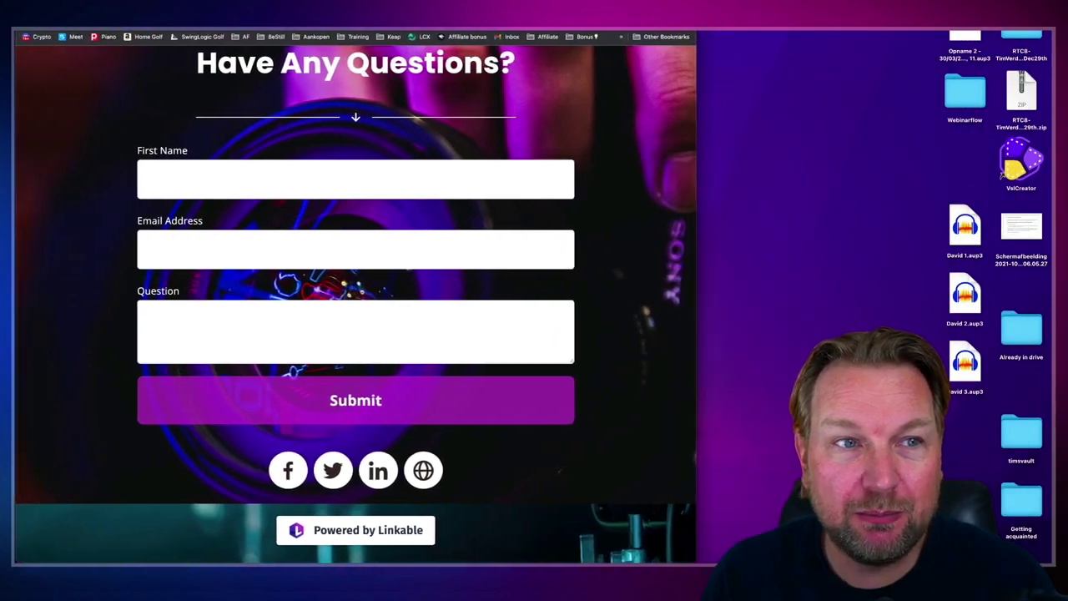
{"action": "double_click", "coordinate": [697, 167]}
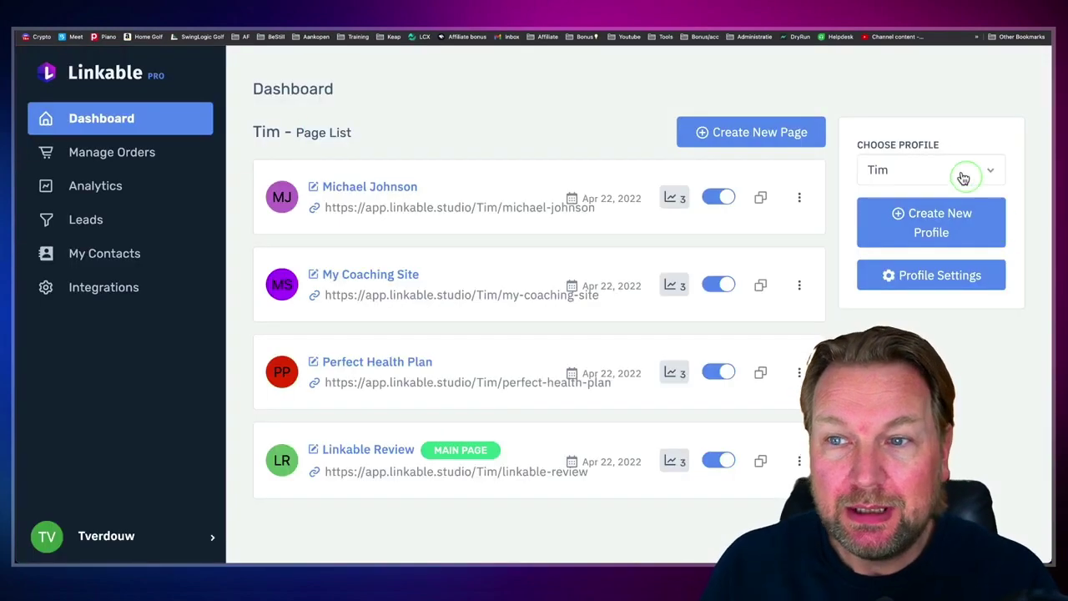
Step: Keep the current profile and start a new page, zooming out to browse the templates
{"action": "left_click", "coordinate": [935, 168]}
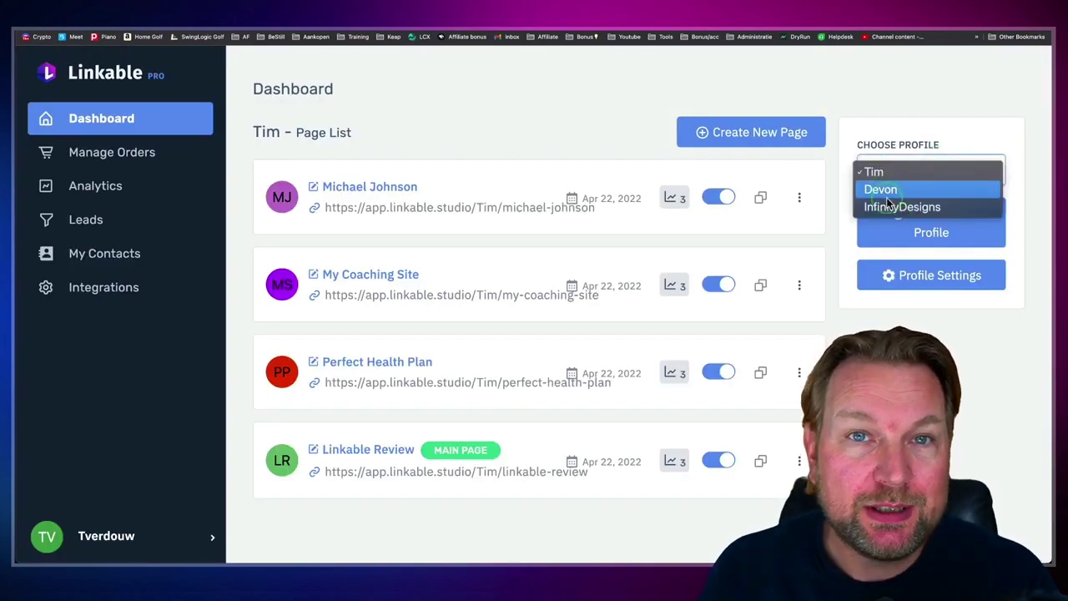
{"action": "left_click", "coordinate": [616, 156]}
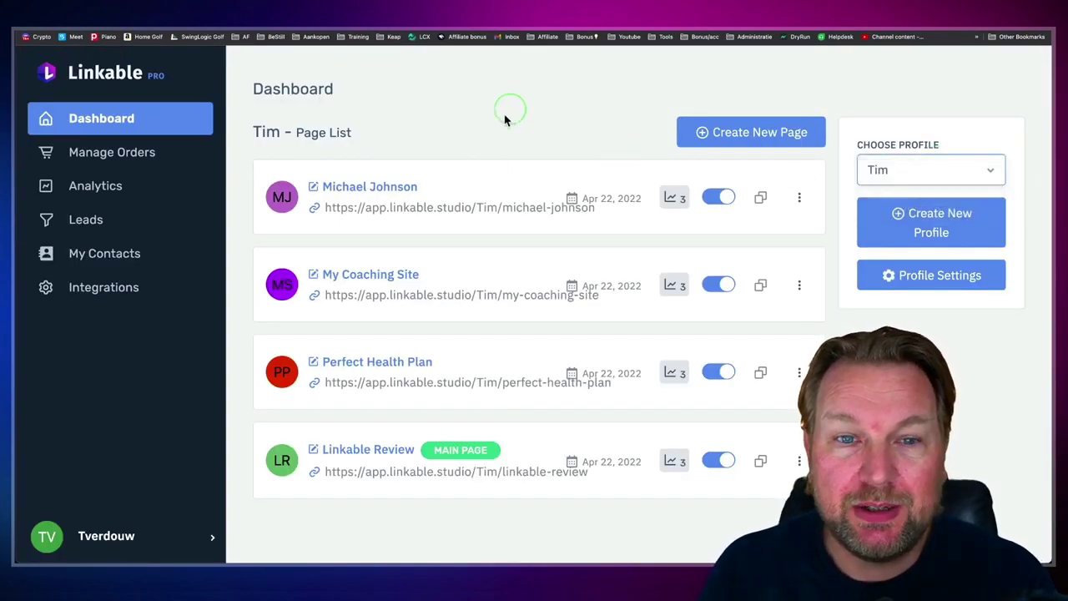
{"action": "left_click", "coordinate": [743, 135]}
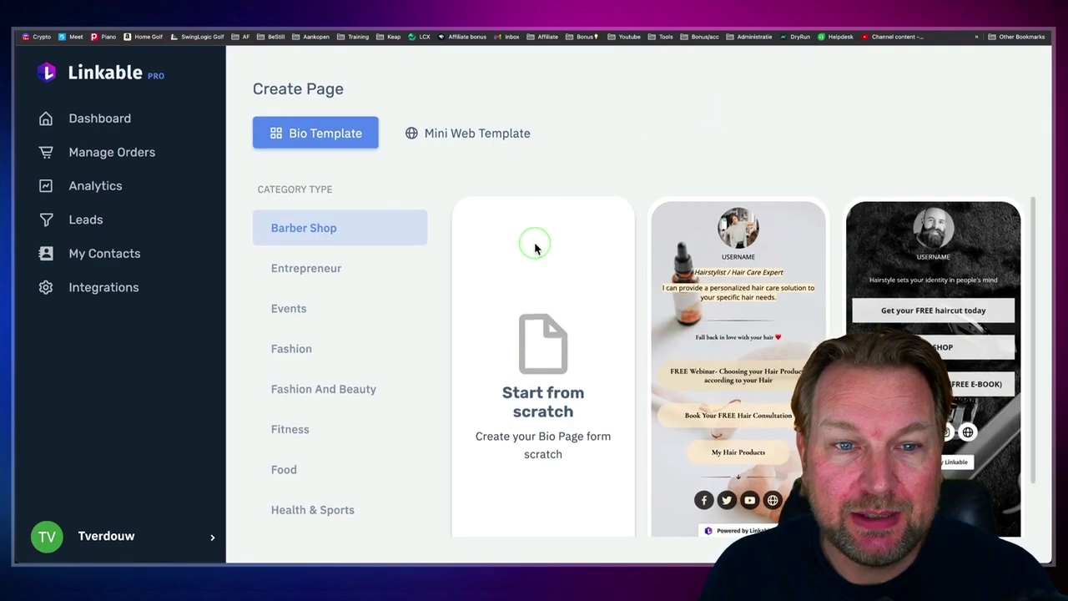
{"action": "scroll", "coordinate": [535, 247], "scroll_direction": "down", "scroll_amount": 2}
{"action": "scroll", "coordinate": [537, 249], "scroll_direction": "up", "scroll_amount": 1}
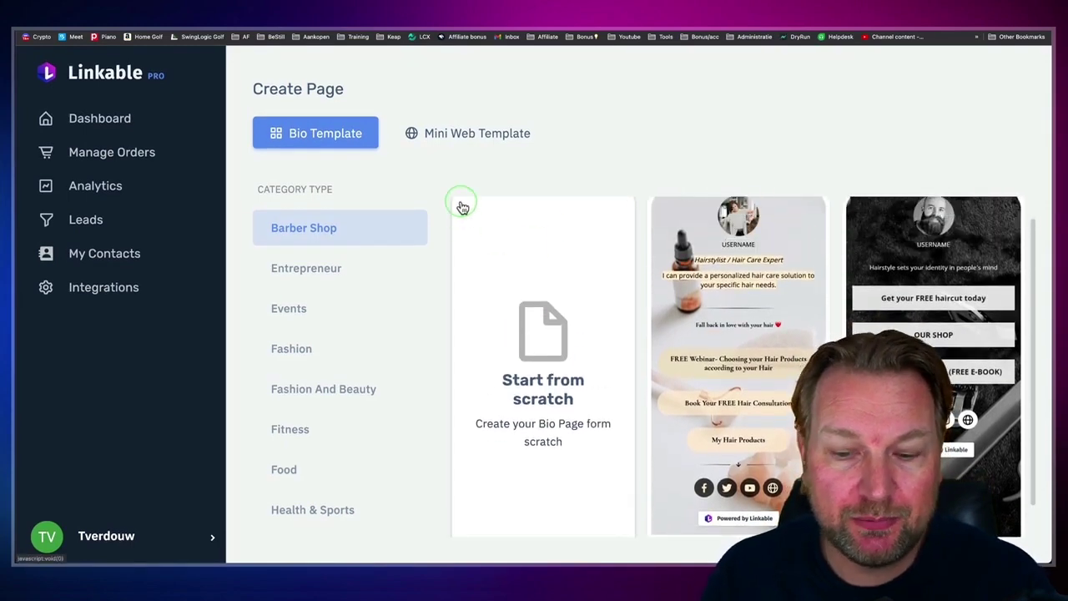
{"action": "key", "text": "ctrl+minus"}
{"action": "scroll", "coordinate": [362, 223], "scroll_direction": "down", "scroll_amount": 3}
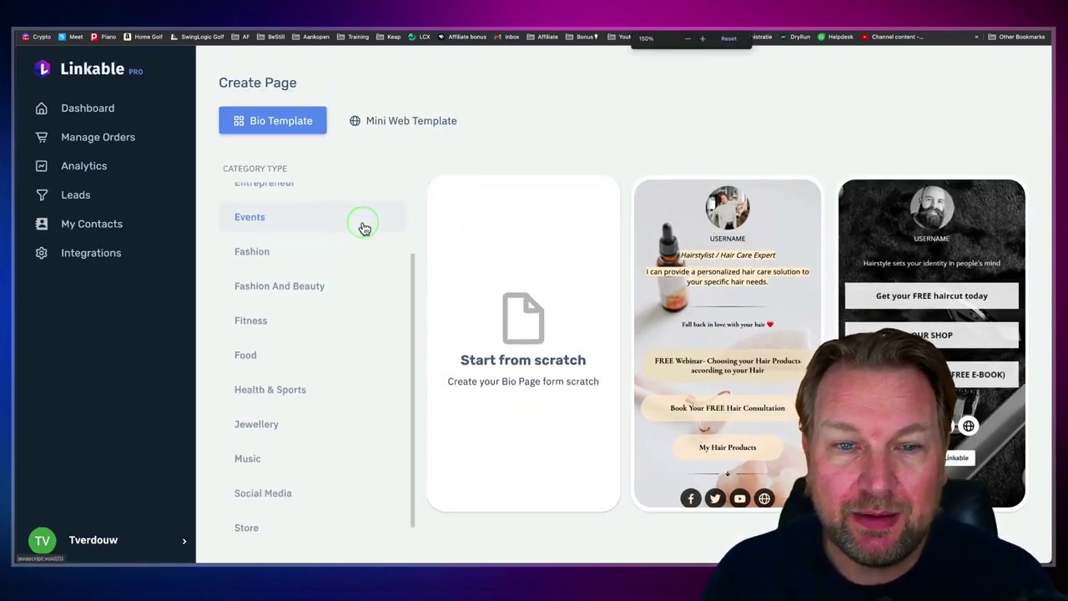
{"action": "scroll", "coordinate": [363, 227], "scroll_direction": "up", "scroll_amount": 3}
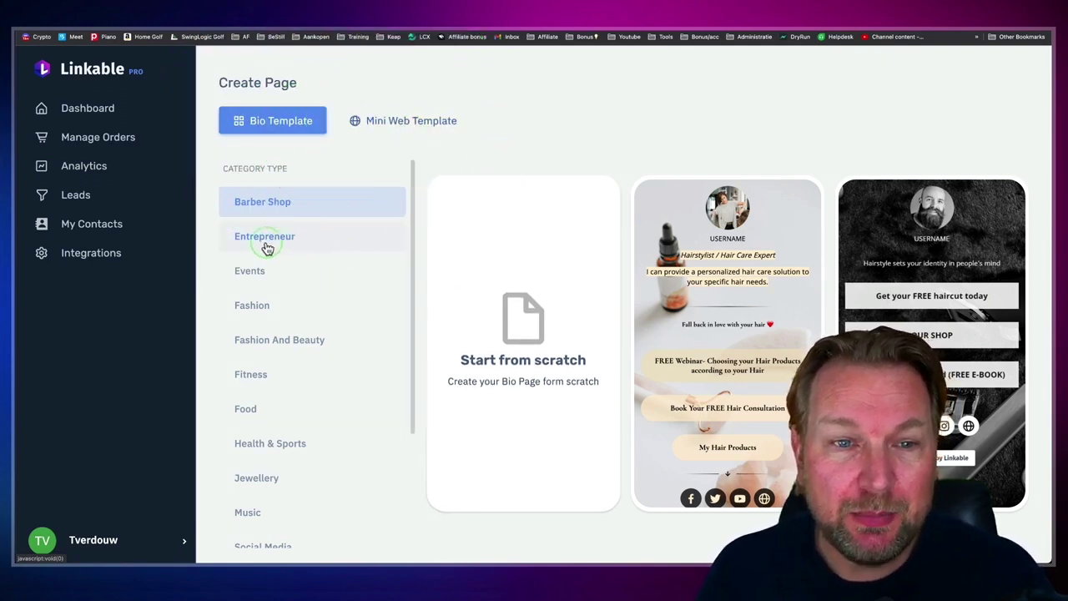
{"action": "scroll", "coordinate": [288, 260], "scroll_direction": "down", "scroll_amount": 2}
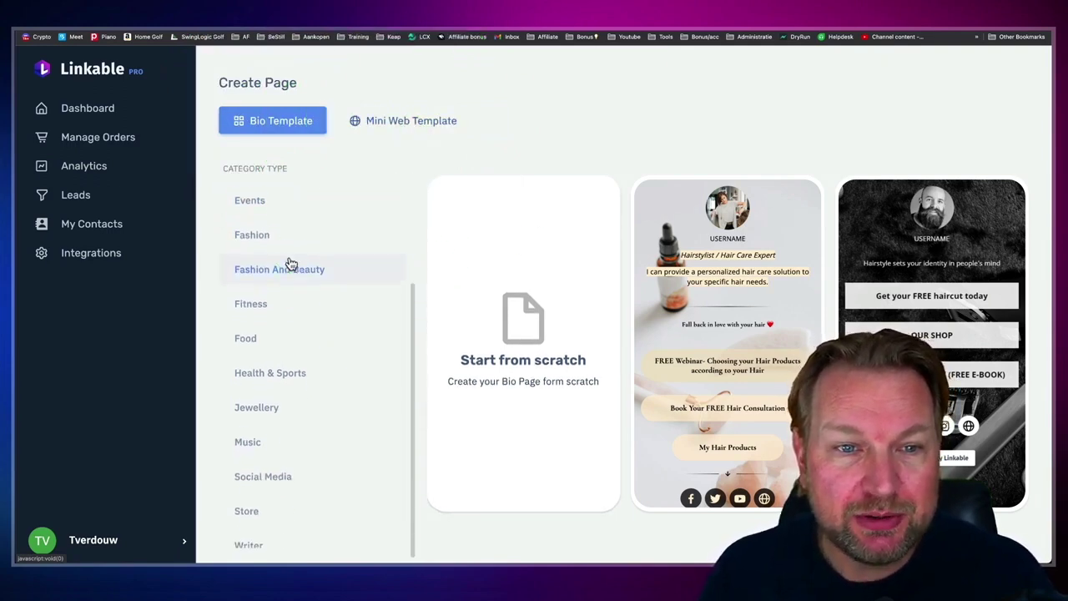
{"action": "scroll", "coordinate": [241, 244], "scroll_direction": "up", "scroll_amount": 1}
Step: Open the Bazz King Band template from the Events category for editing
{"action": "left_click", "coordinate": [248, 250]}
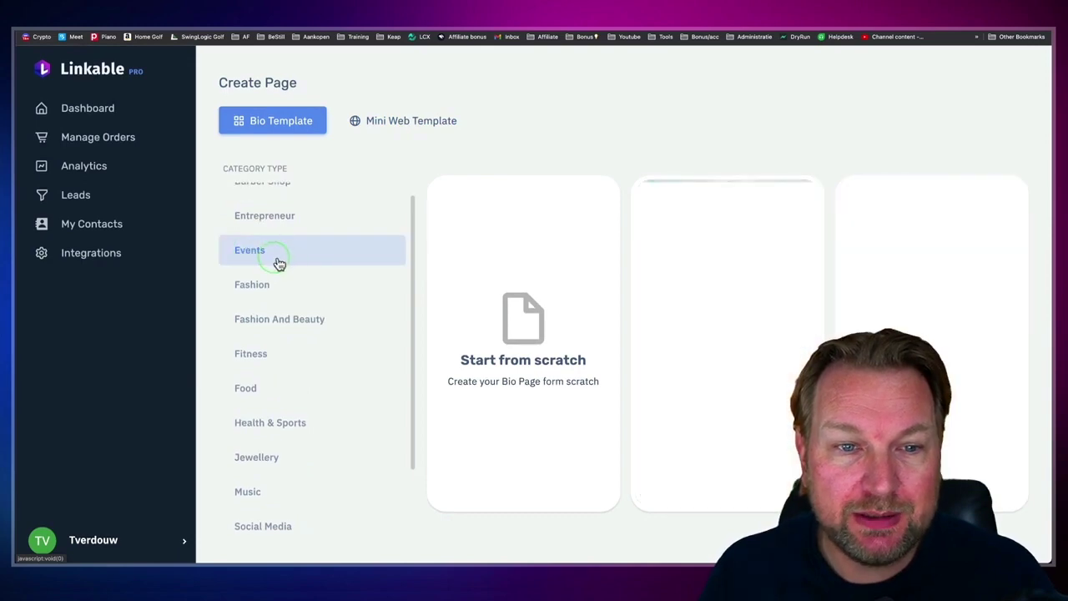
{"action": "left_click", "coordinate": [690, 361]}
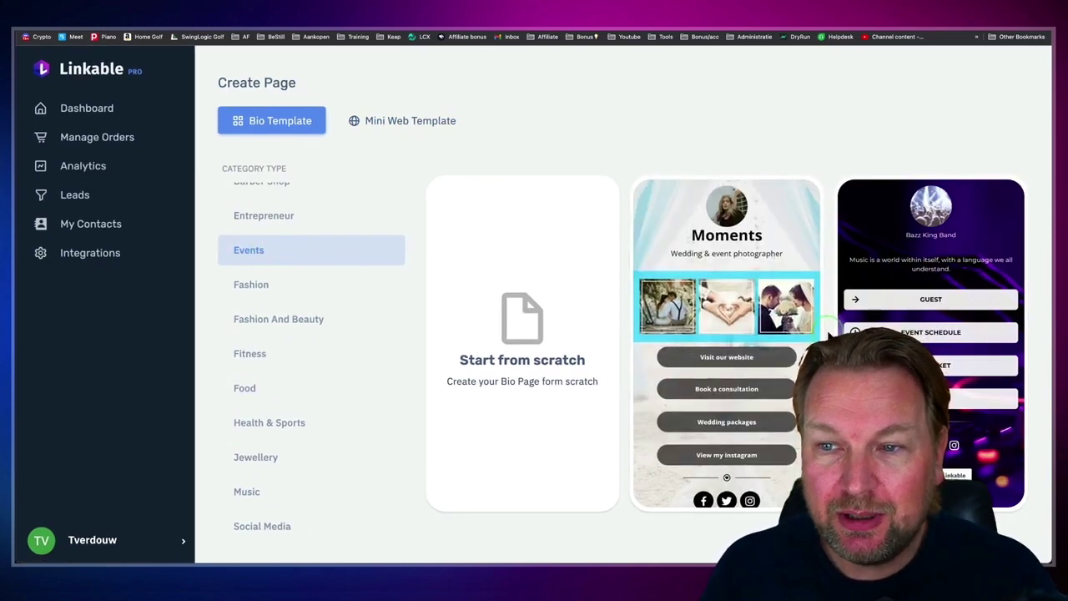
{"action": "left_click", "coordinate": [919, 271]}
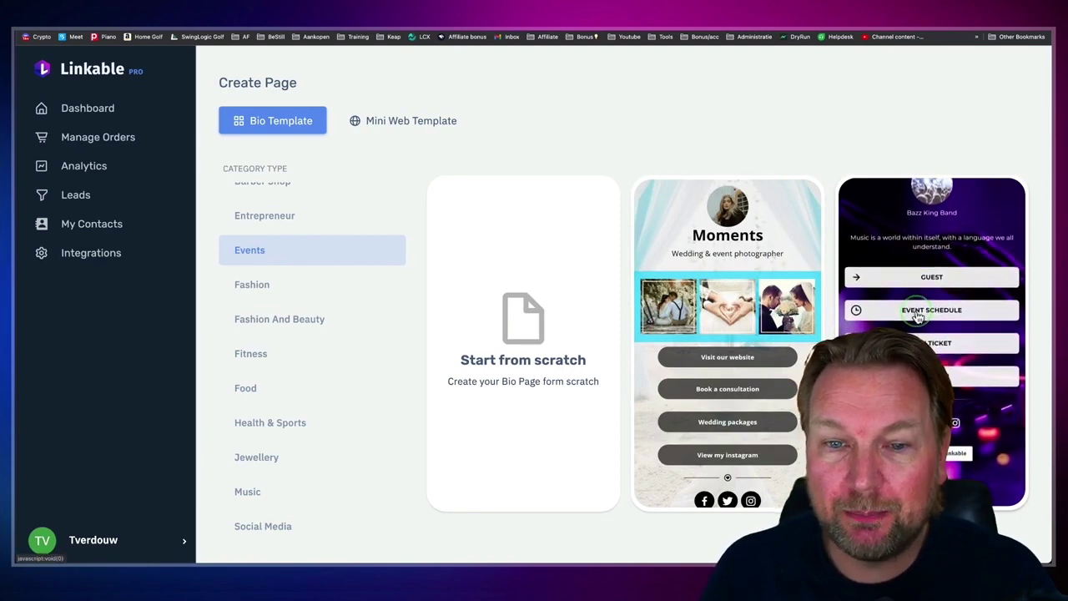
{"action": "left_click", "coordinate": [914, 302]}
{"action": "left_click", "coordinate": [915, 307]}
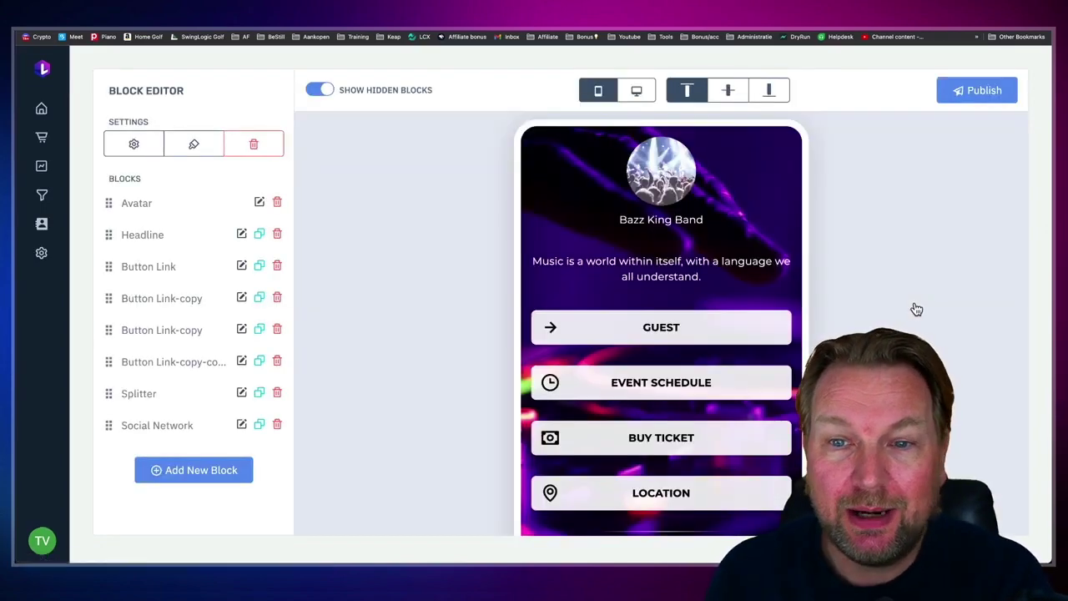
Step: Scroll the phone preview to review the Guest, Event Schedule, Buy Ticket and Location buttons
{"action": "scroll", "coordinate": [721, 331], "scroll_direction": "down", "scroll_amount": 2}
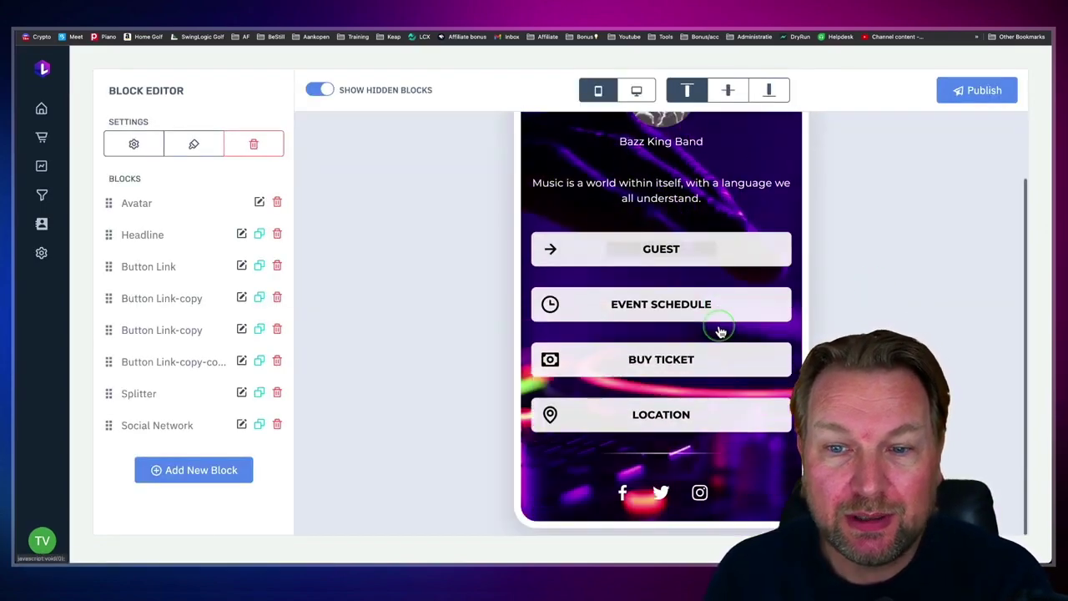
{"action": "scroll", "coordinate": [721, 331], "scroll_direction": "up", "scroll_amount": 2}
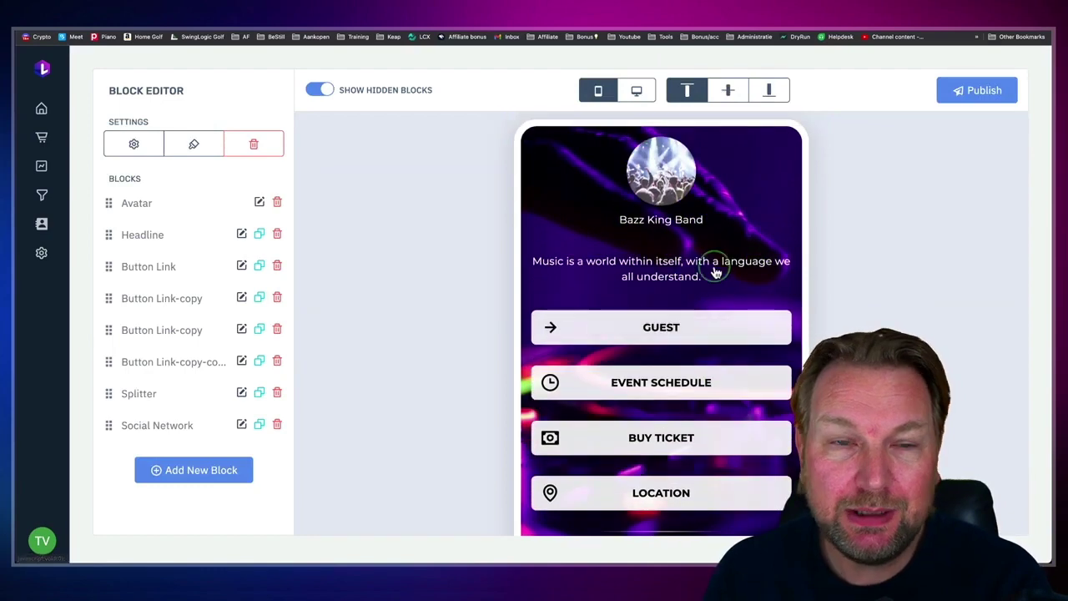
{"action": "scroll", "coordinate": [715, 267], "scroll_direction": "down", "scroll_amount": 2}
{"action": "scroll", "coordinate": [715, 250], "scroll_direction": "up", "scroll_amount": 2}
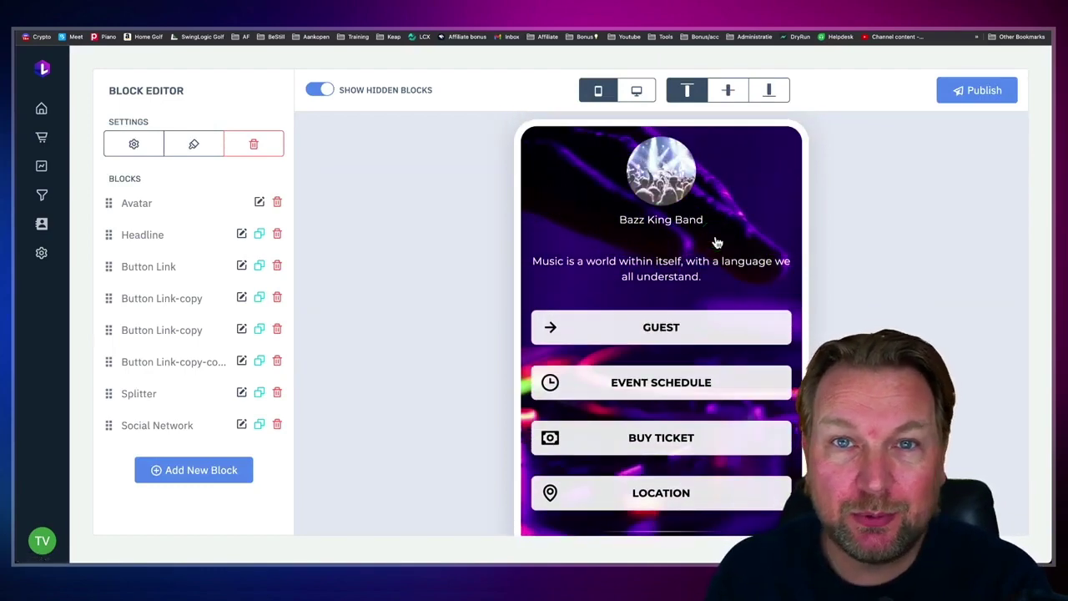
{"action": "scroll", "coordinate": [692, 259], "scroll_direction": "down", "scroll_amount": 2}
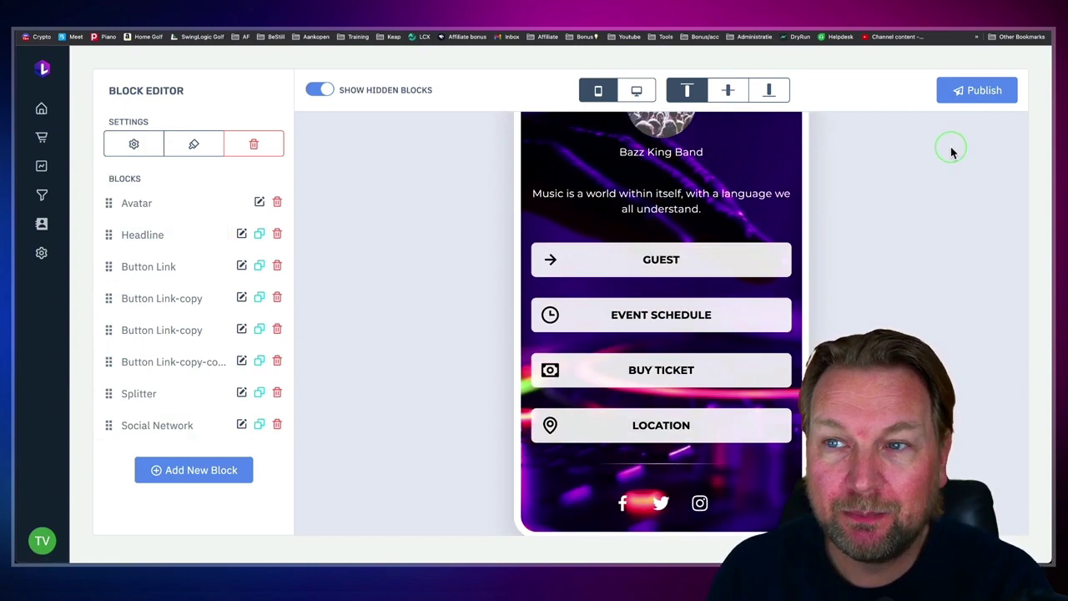
Step: Publish the Bazz King Band page, check it live in a new tab, and return to the dashboard
{"action": "left_click", "coordinate": [971, 95]}
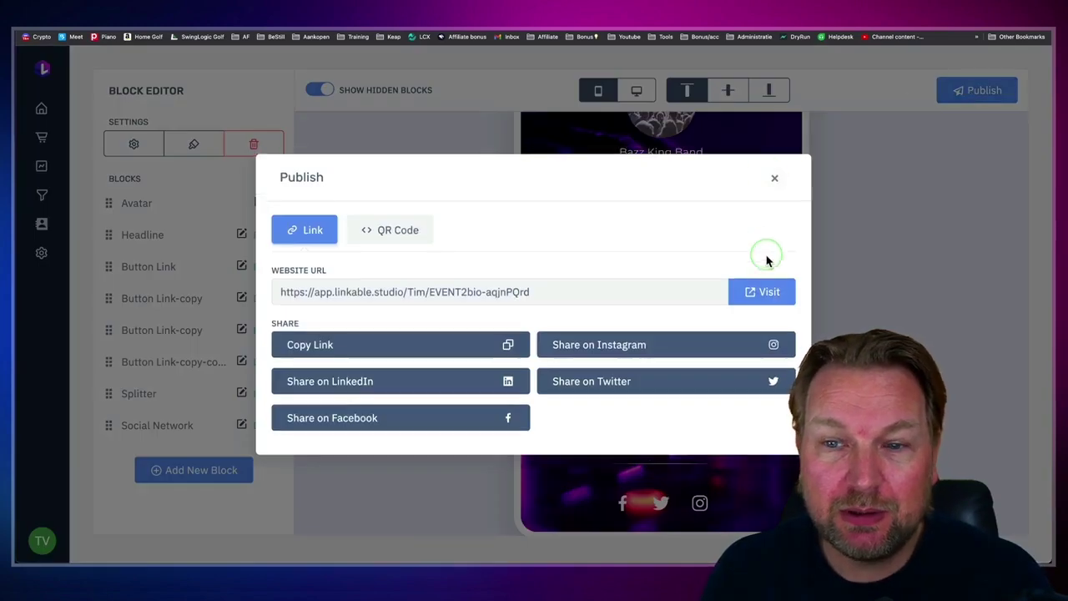
{"action": "left_click", "coordinate": [766, 294]}
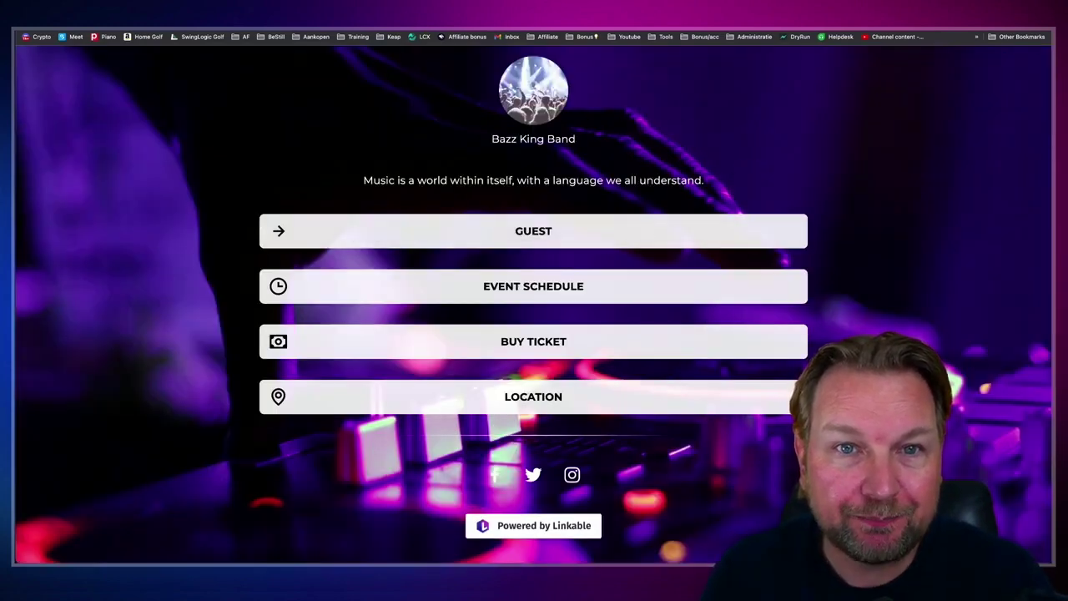
{"action": "key", "text": "ctrl+w"}
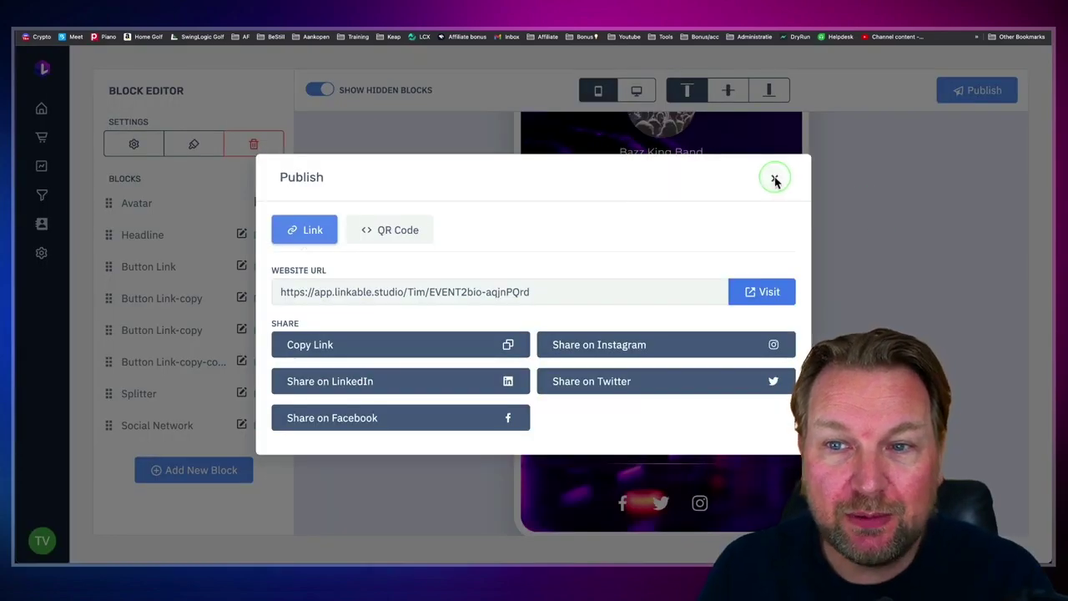
{"action": "left_click", "coordinate": [775, 181]}
{"action": "left_click", "coordinate": [43, 107]}
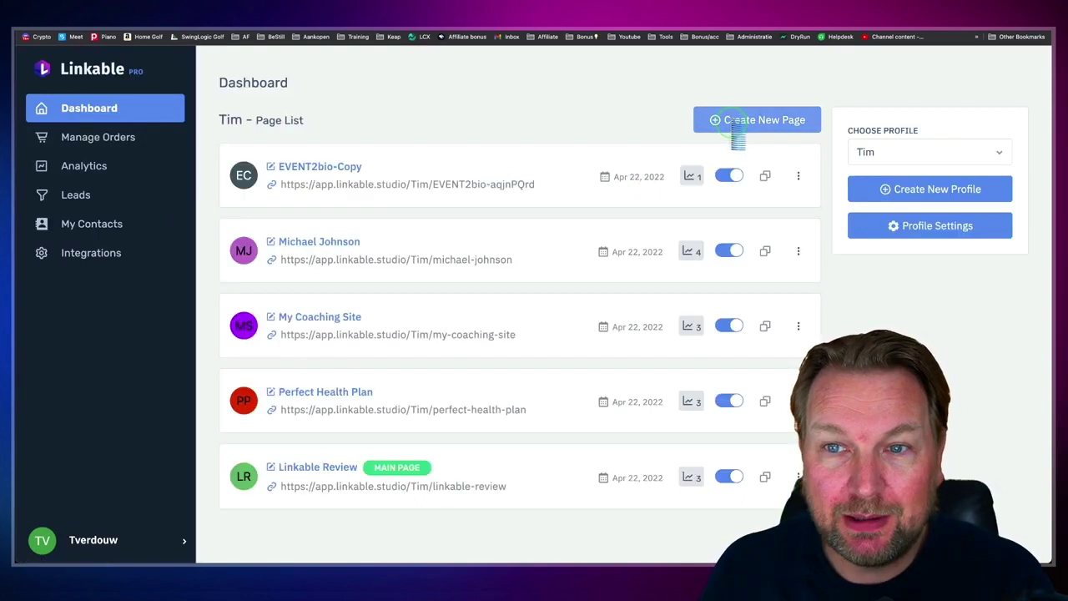
Step: Create another new bio page using the Start from scratch option
{"action": "left_click", "coordinate": [733, 121]}
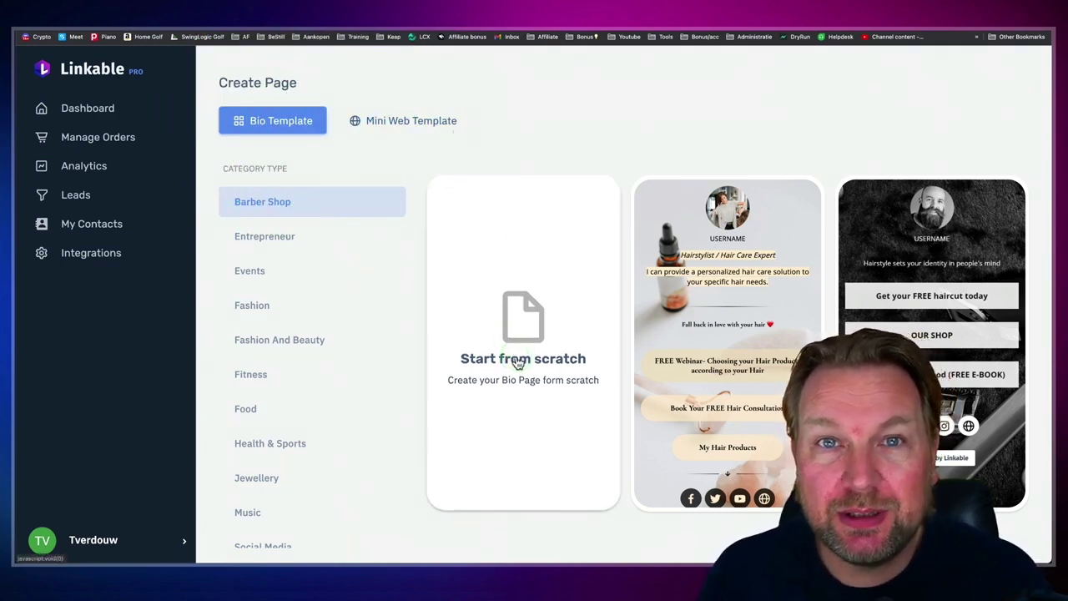
{"action": "left_click", "coordinate": [494, 349]}
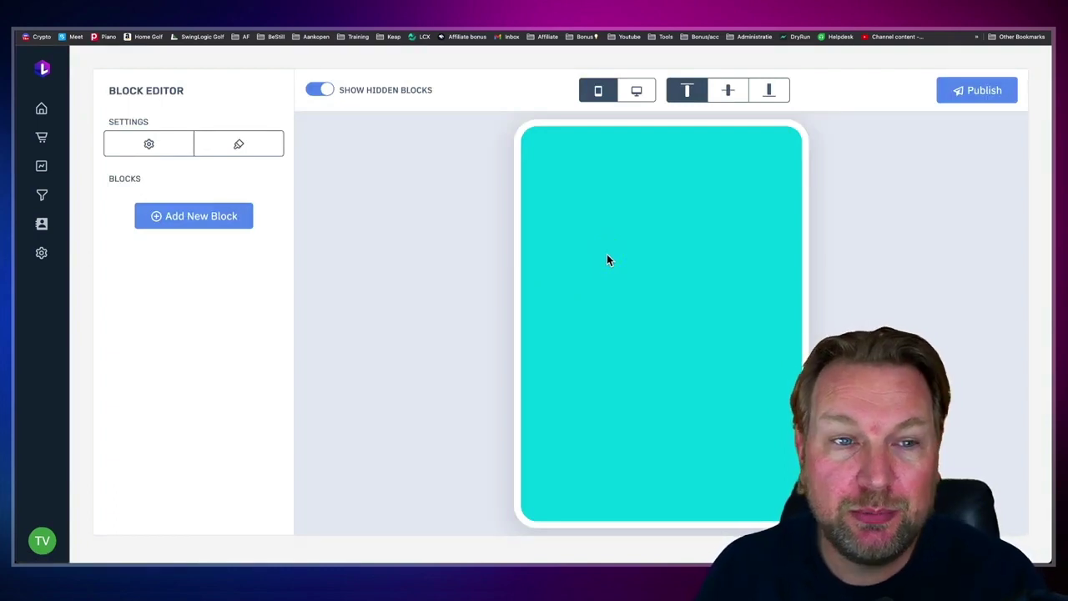
{"action": "left_click", "coordinate": [195, 222]}
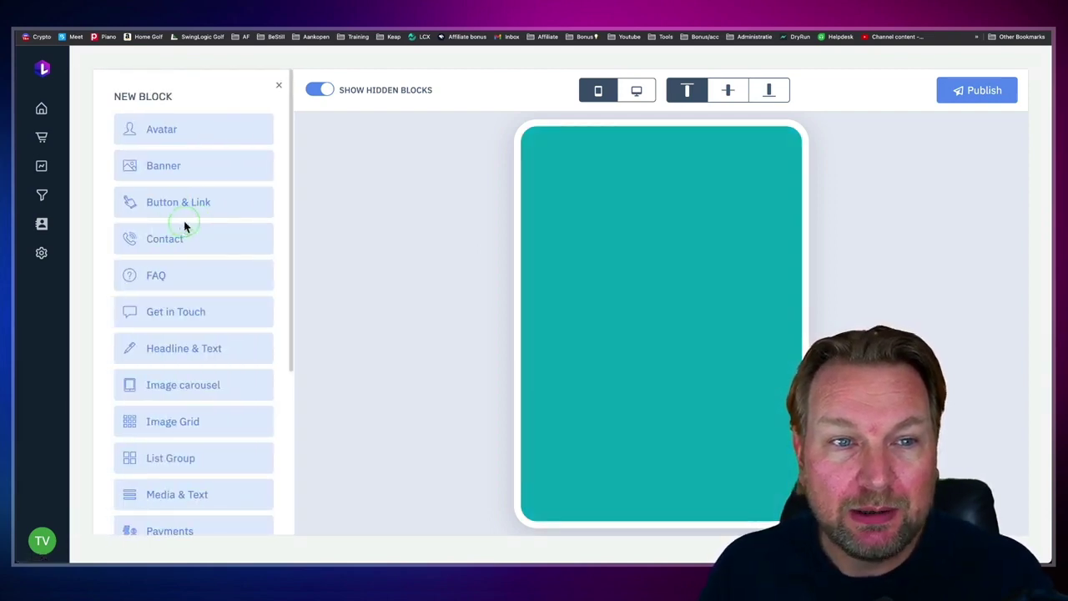
{"action": "scroll", "coordinate": [464, 298], "scroll_direction": "down", "scroll_amount": 2}
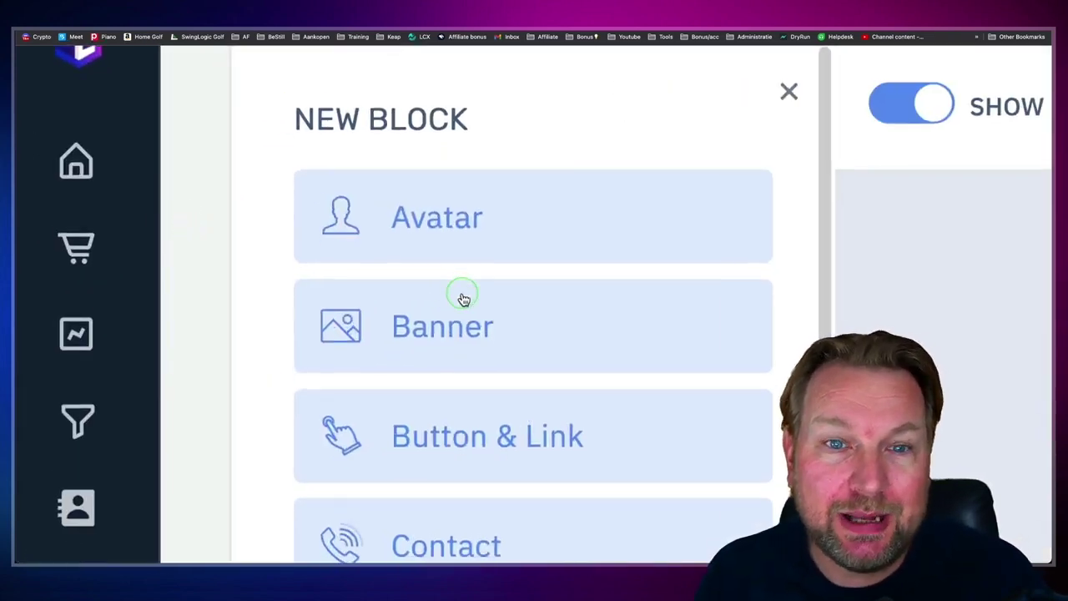
{"action": "scroll", "coordinate": [480, 257], "scroll_direction": "down", "scroll_amount": 5}
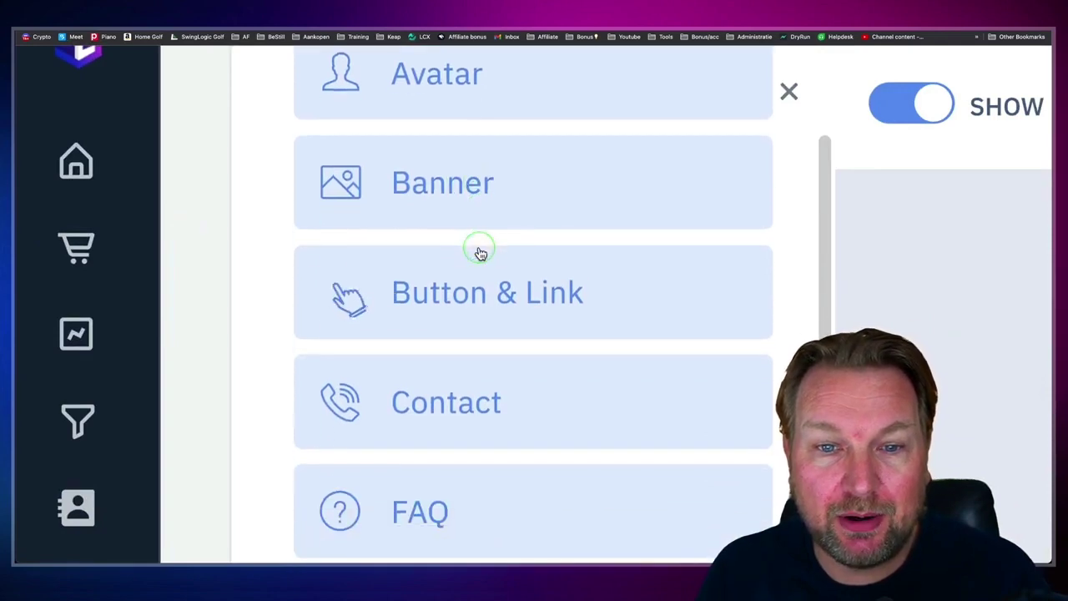
{"action": "scroll", "coordinate": [481, 287], "scroll_direction": "down", "scroll_amount": 3}
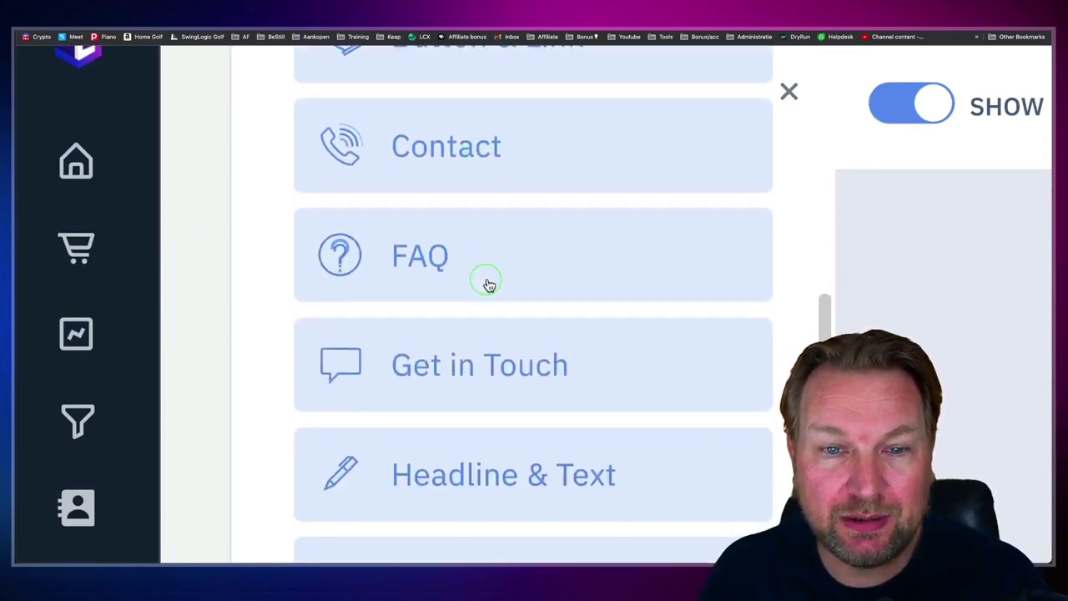
{"action": "scroll", "coordinate": [674, 297], "scroll_direction": "down", "scroll_amount": 2}
{"action": "scroll", "coordinate": [674, 297], "scroll_direction": "down", "scroll_amount": 2}
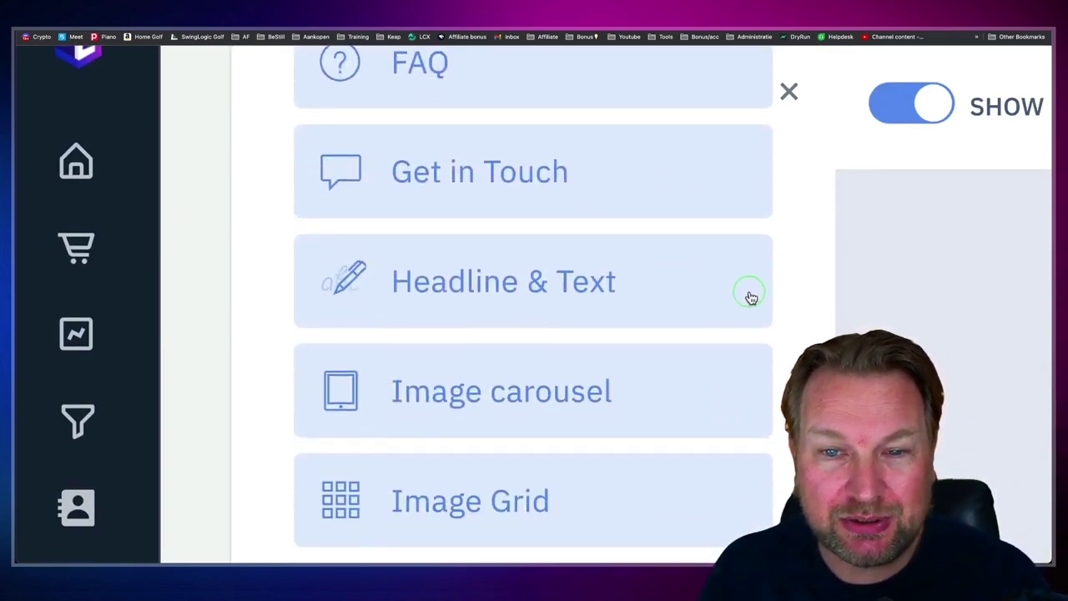
{"action": "scroll", "coordinate": [751, 298], "scroll_direction": "down", "scroll_amount": 6}
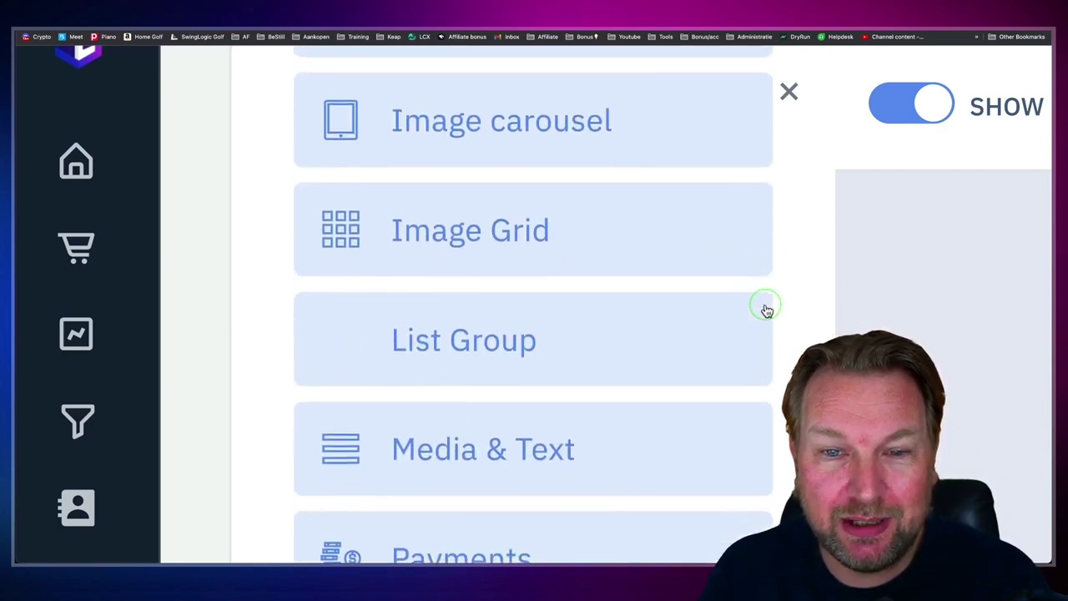
{"action": "scroll", "coordinate": [835, 322], "scroll_direction": "down", "scroll_amount": 4}
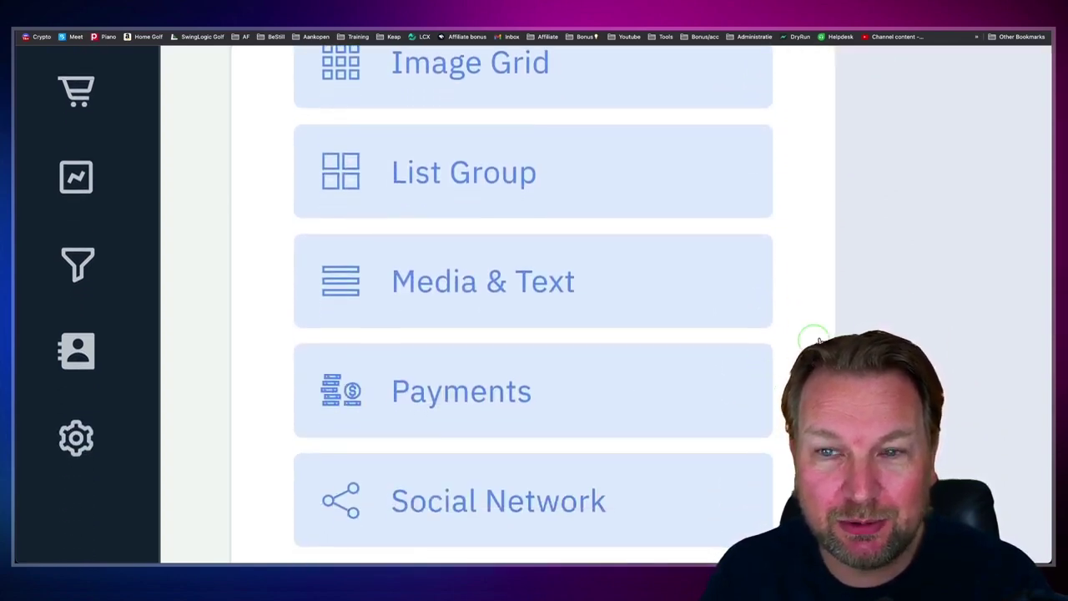
{"action": "scroll", "coordinate": [773, 329], "scroll_direction": "up", "scroll_amount": 15}
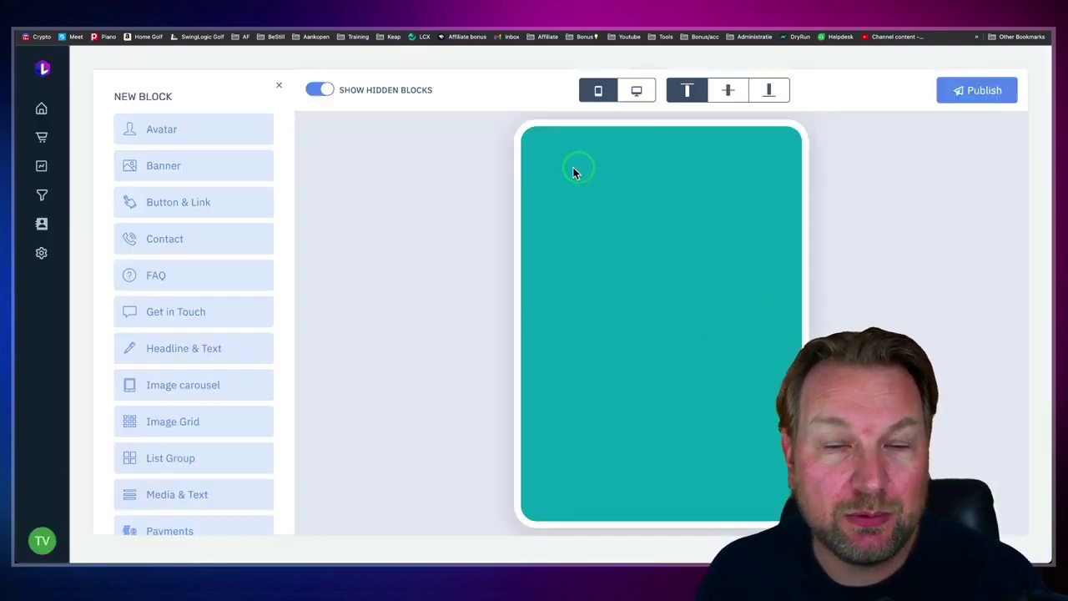
Step: Add an Avatar block and enter the owner's full name, closing its settings unsaved
{"action": "left_click", "coordinate": [159, 131]}
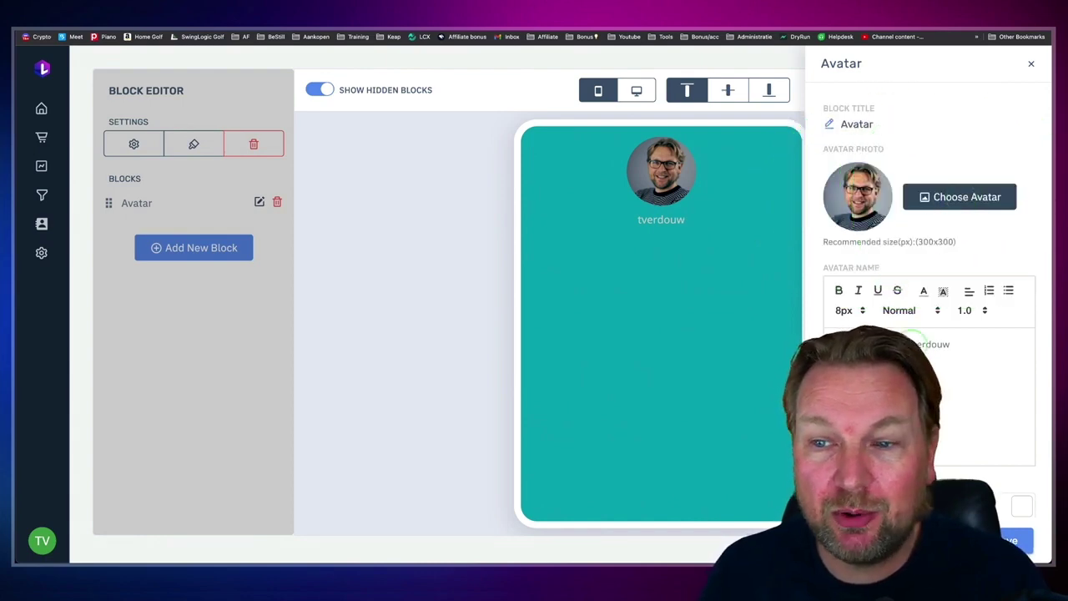
{"action": "double_click", "coordinate": [931, 346]}
{"action": "type", "text": "Tim Verdouw"}
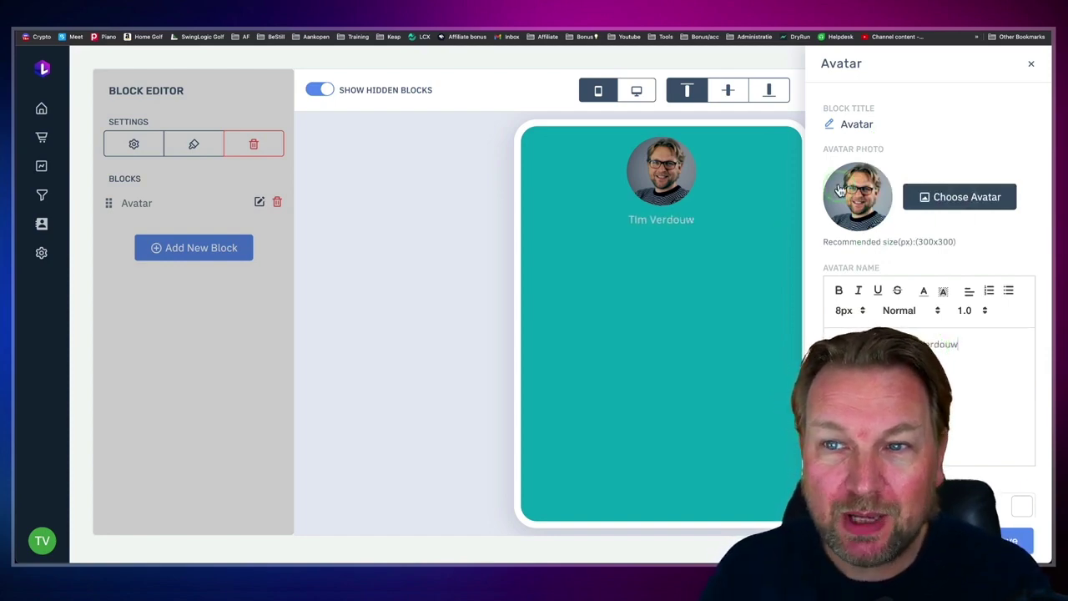
{"action": "left_click", "coordinate": [1032, 67]}
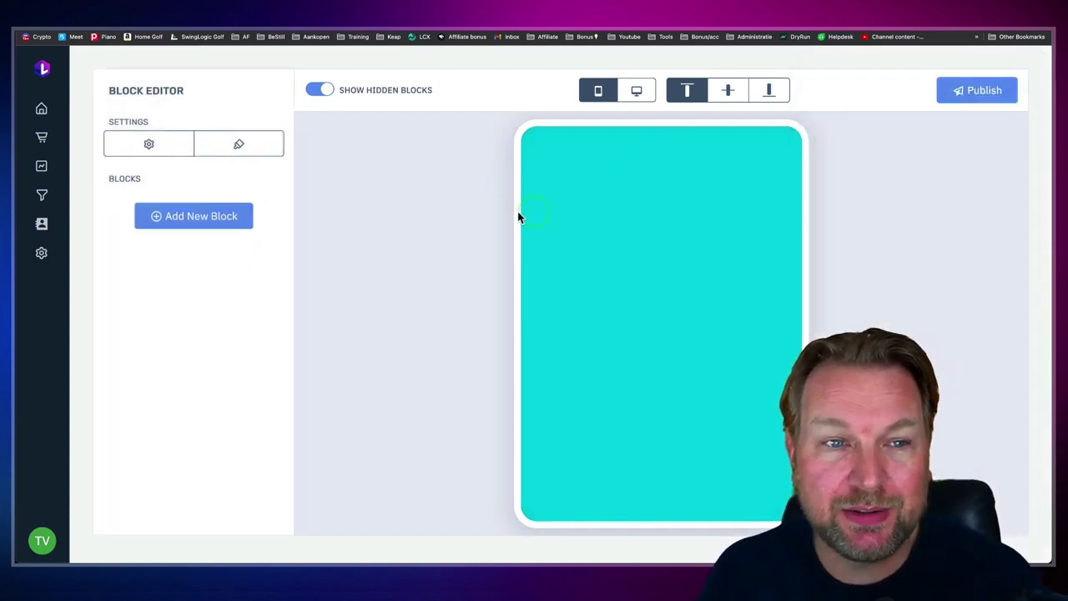
Step: Re-add the Avatar block with the owner's full name as its caption and save it
{"action": "left_click", "coordinate": [218, 217]}
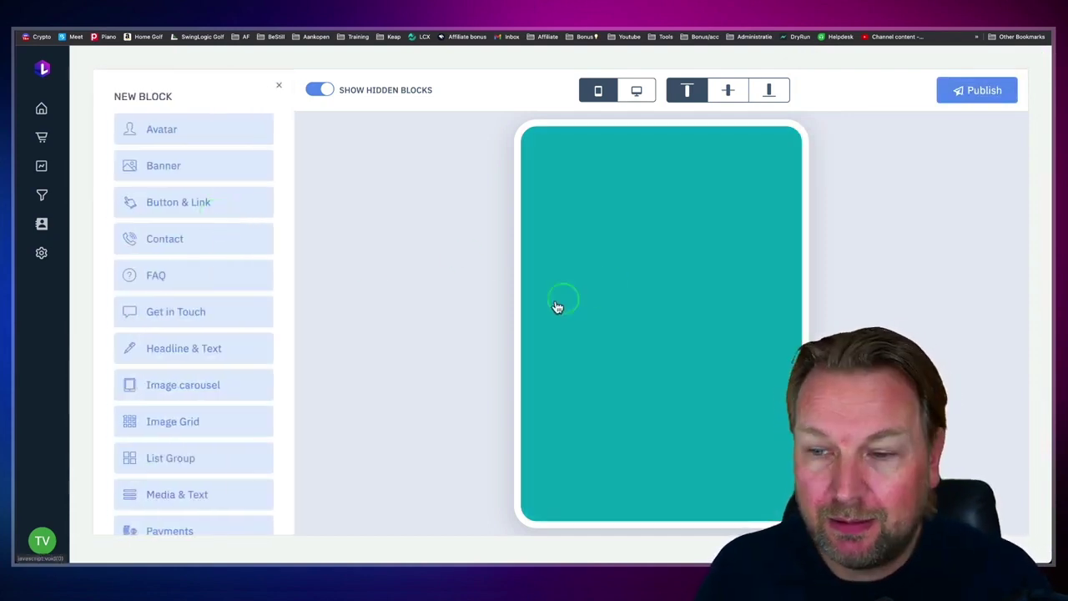
{"action": "left_click", "coordinate": [164, 130]}
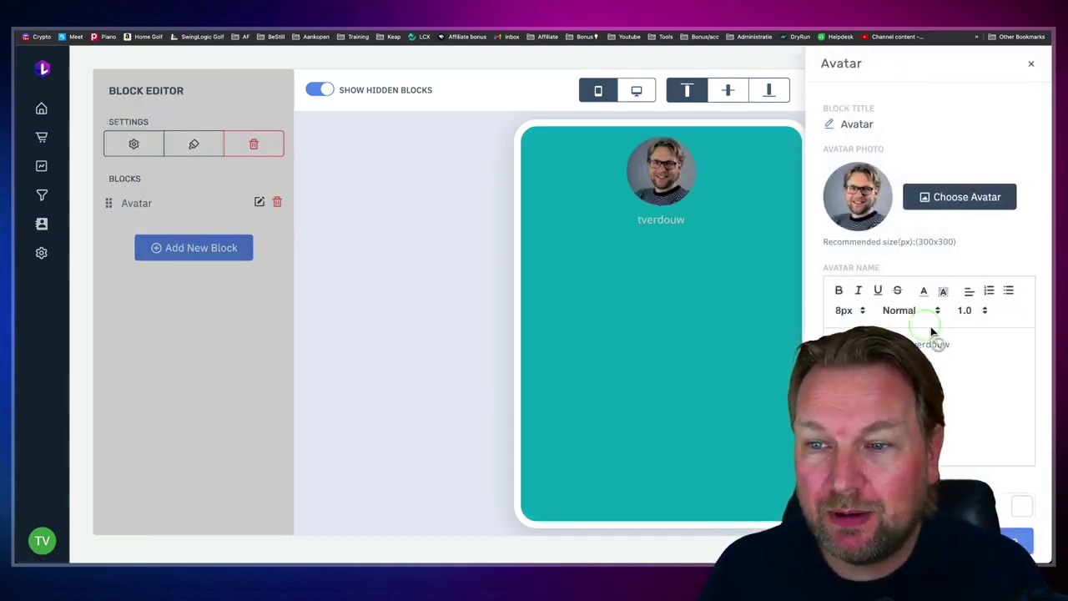
{"action": "double_click", "coordinate": [935, 344]}
{"action": "type", "text": "Tim Verdouw"}
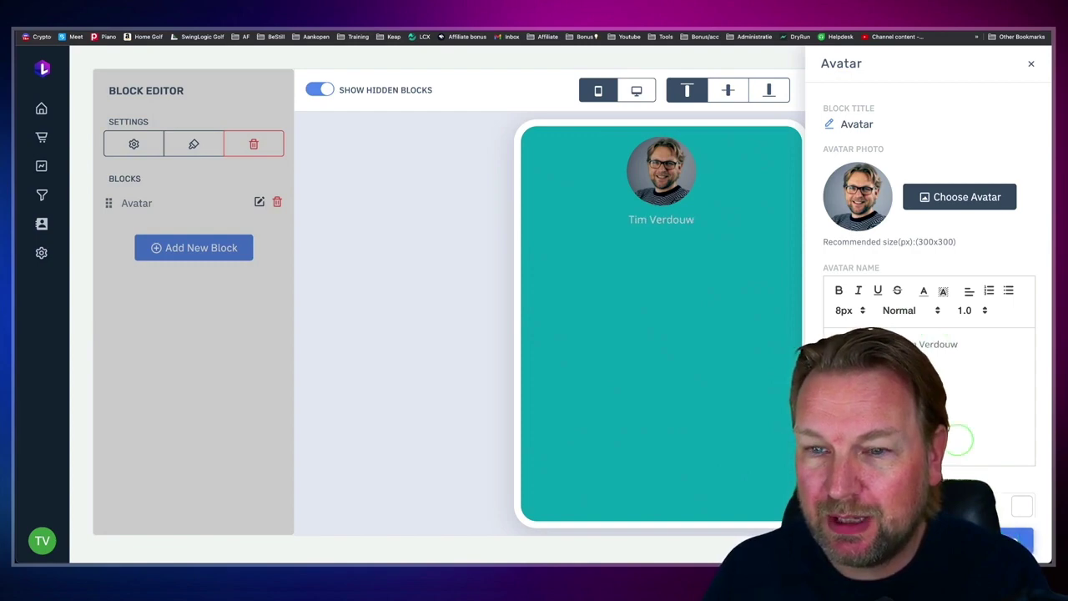
{"action": "left_click", "coordinate": [1017, 539]}
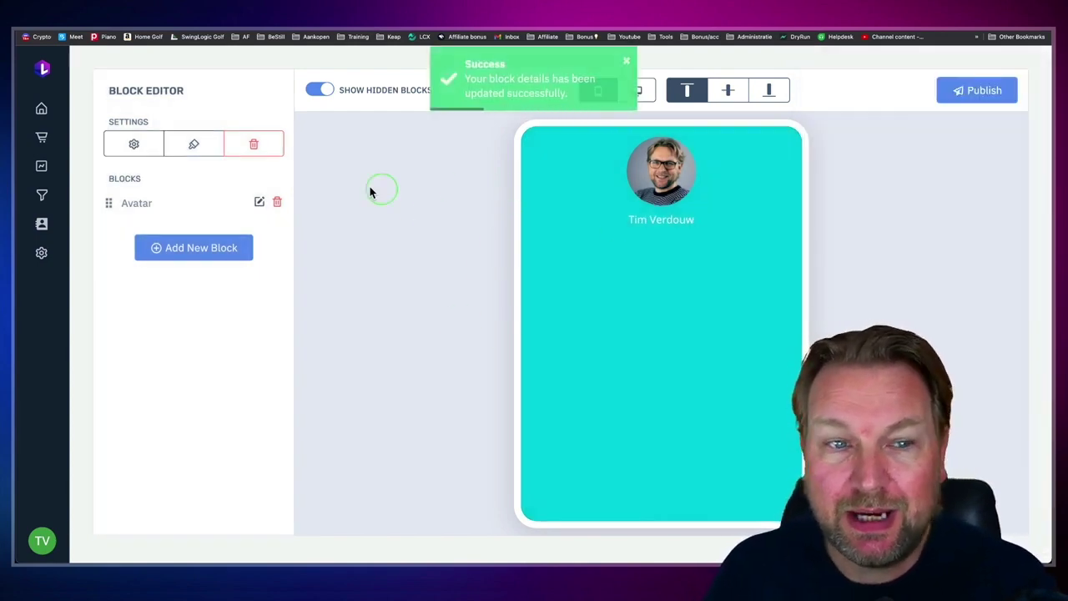
{"action": "left_click", "coordinate": [181, 249]}
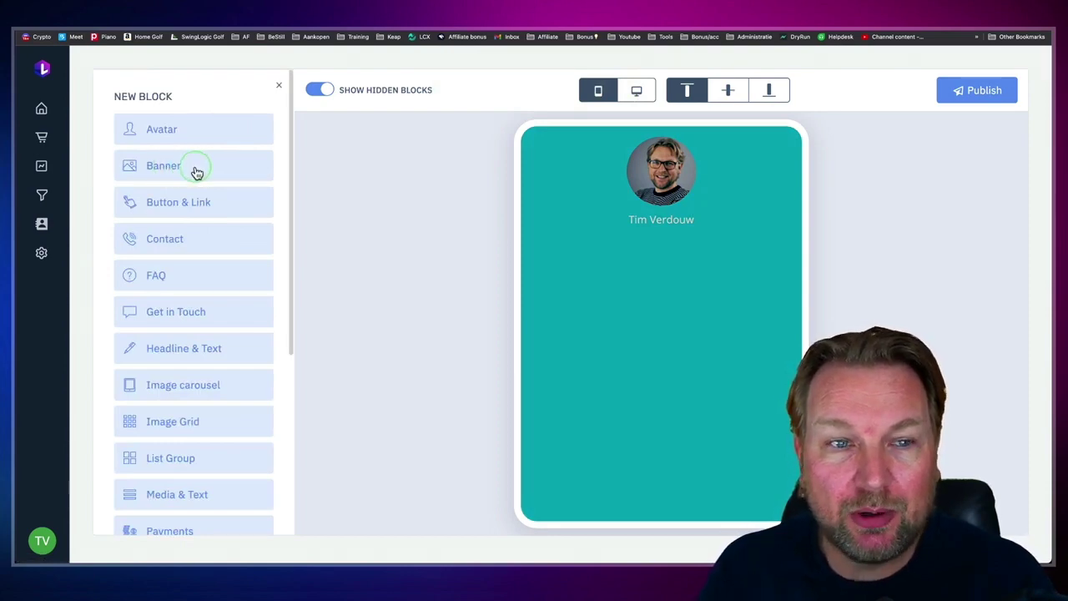
{"action": "scroll", "coordinate": [175, 212], "scroll_direction": "down", "scroll_amount": 2}
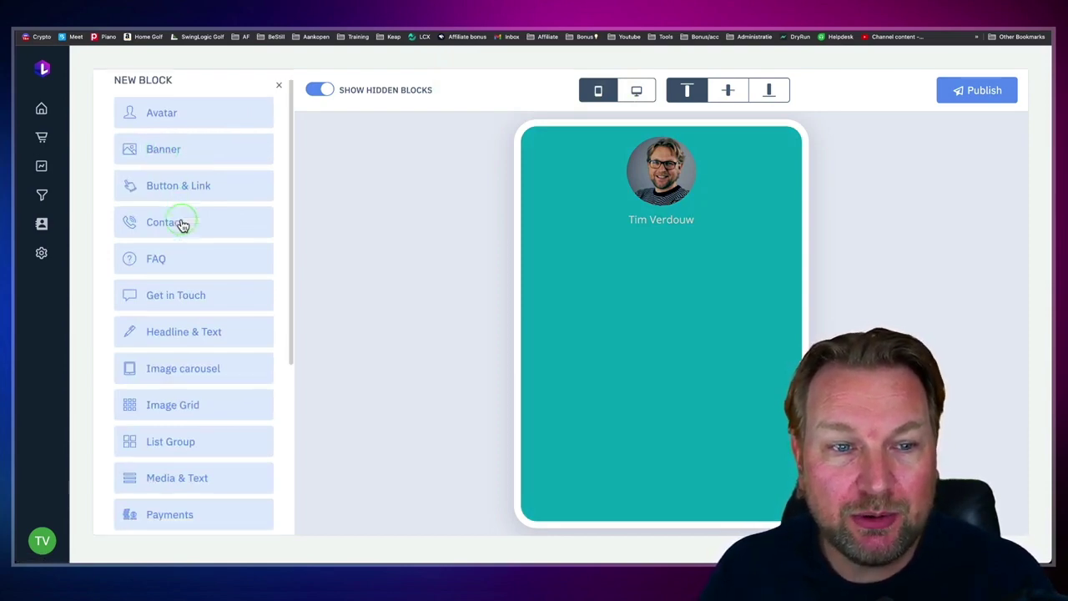
Step: Add a 'Linkable Review' headline block, centre-aligned at 36px
{"action": "left_click", "coordinate": [197, 203]}
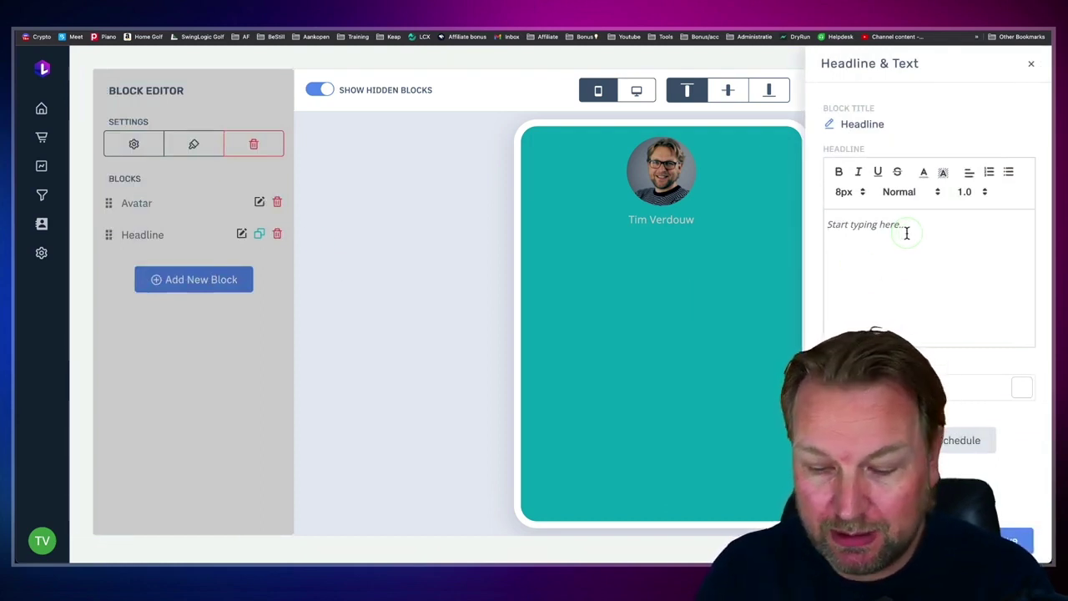
{"action": "type", "text": "Linkable Review"}
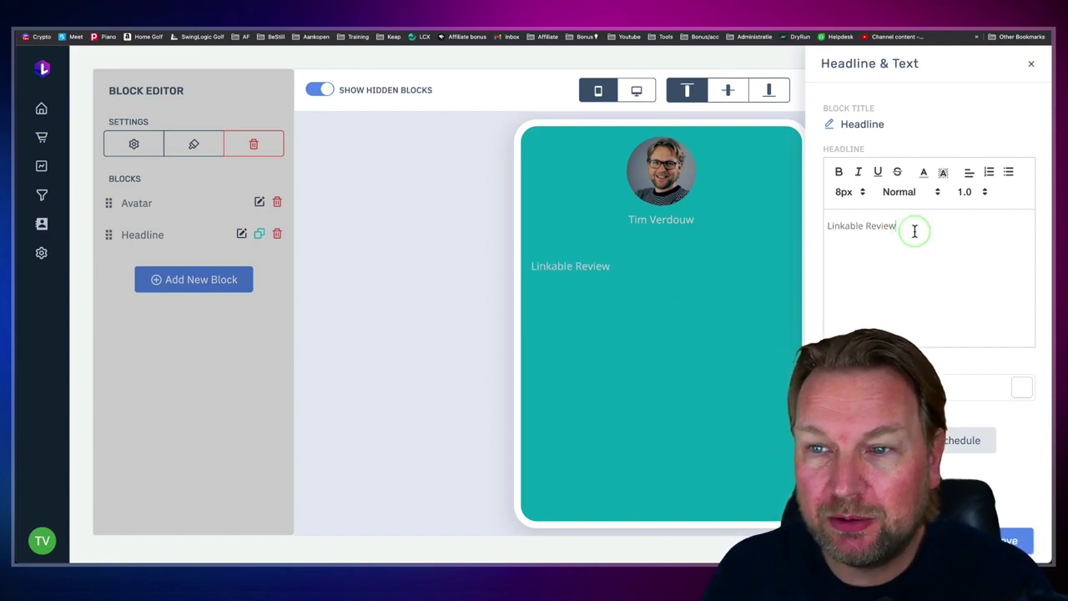
{"action": "left_click_drag", "start_coordinate": [910, 226], "coordinate": [825, 226]}
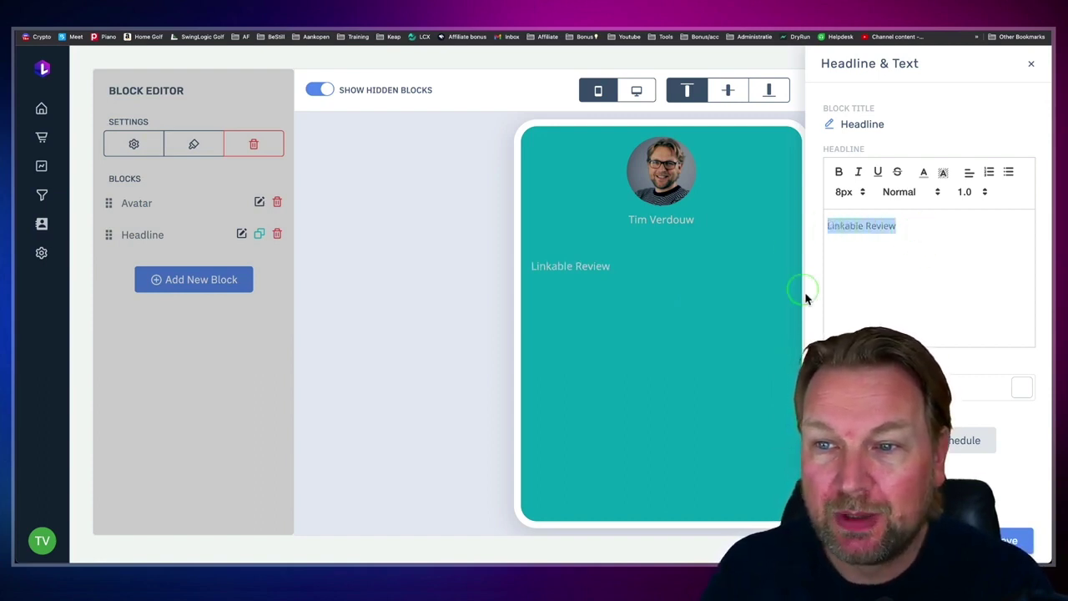
{"action": "left_click", "coordinate": [970, 175]}
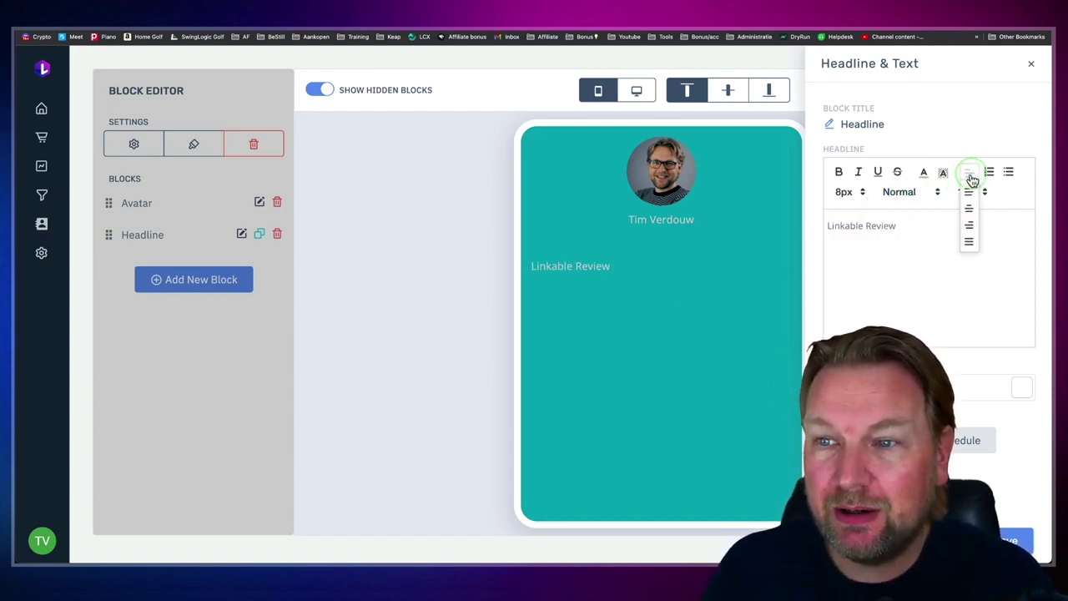
{"action": "left_click", "coordinate": [970, 206]}
{"action": "left_click", "coordinate": [850, 192]}
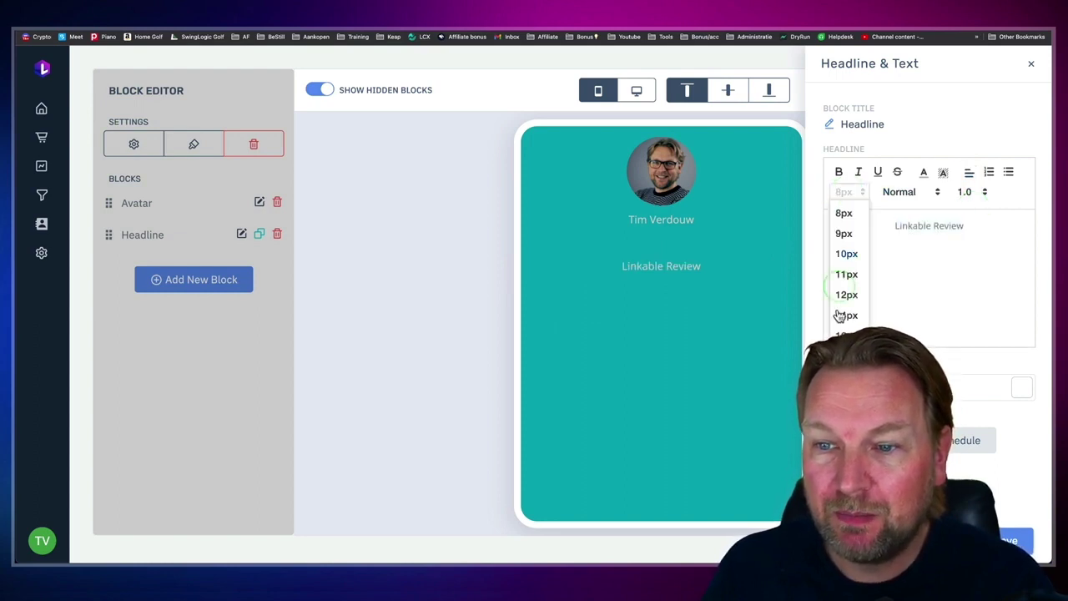
{"action": "left_click", "coordinate": [844, 401]}
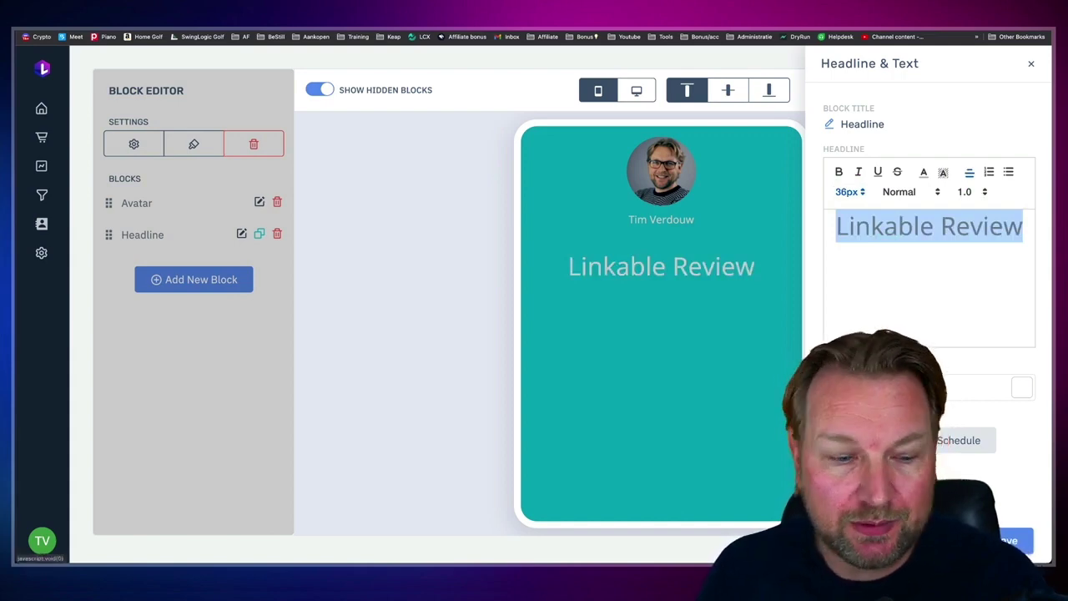
Step: In the advanced headline settings, try bounce and pulse highlight animations, then remove the animation
{"action": "left_click", "coordinate": [885, 477]}
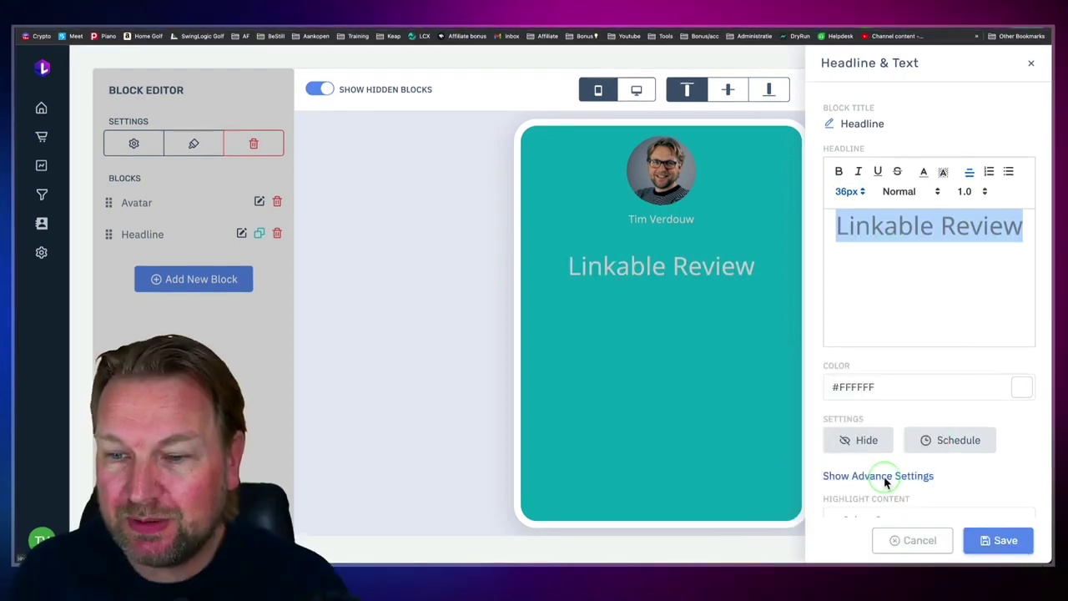
{"action": "scroll", "coordinate": [884, 476], "scroll_direction": "down", "scroll_amount": 3}
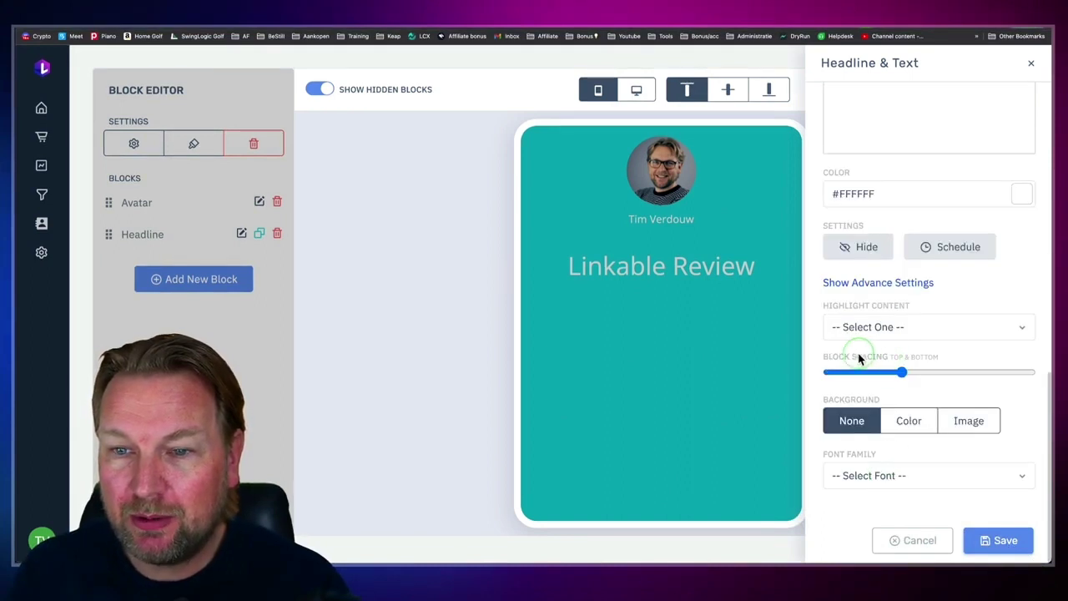
{"action": "left_click", "coordinate": [896, 327]}
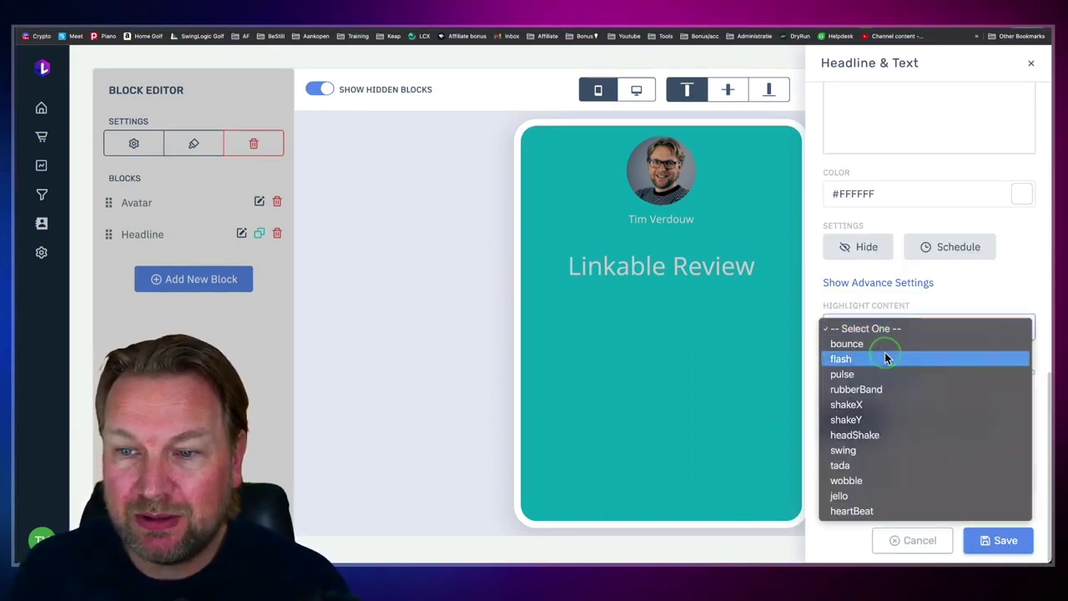
{"action": "left_click", "coordinate": [886, 346]}
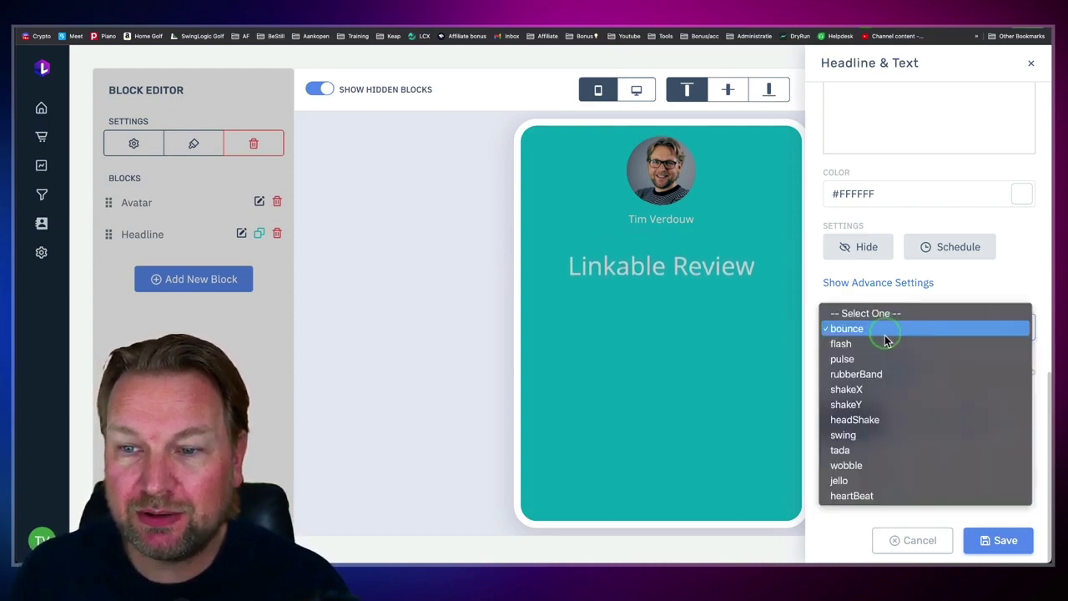
{"action": "left_click", "coordinate": [887, 332]}
{"action": "left_click", "coordinate": [883, 360]}
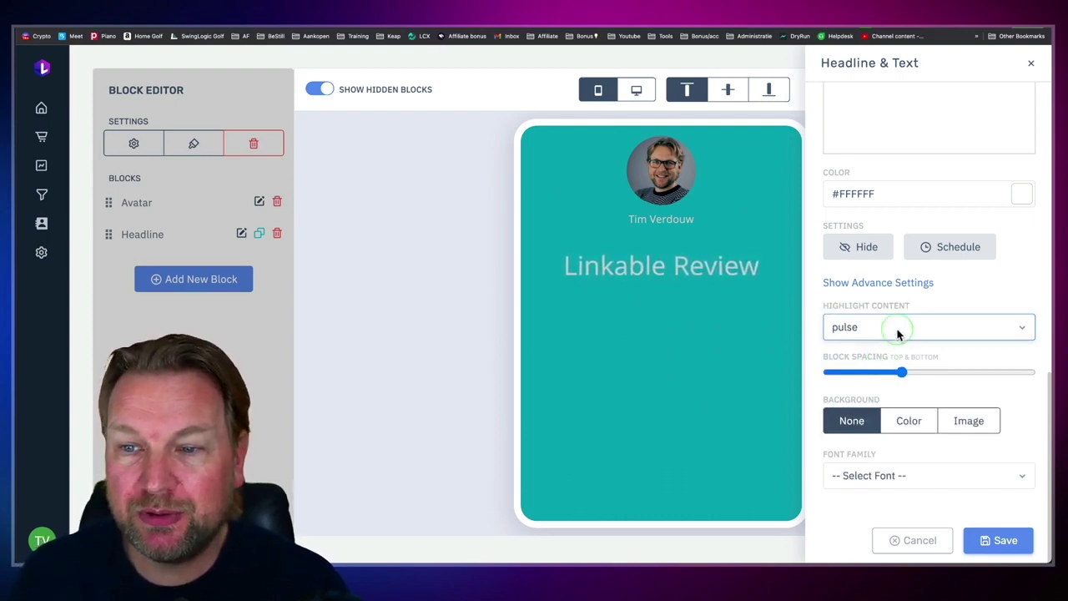
{"action": "left_click", "coordinate": [898, 331]}
{"action": "left_click", "coordinate": [894, 284]}
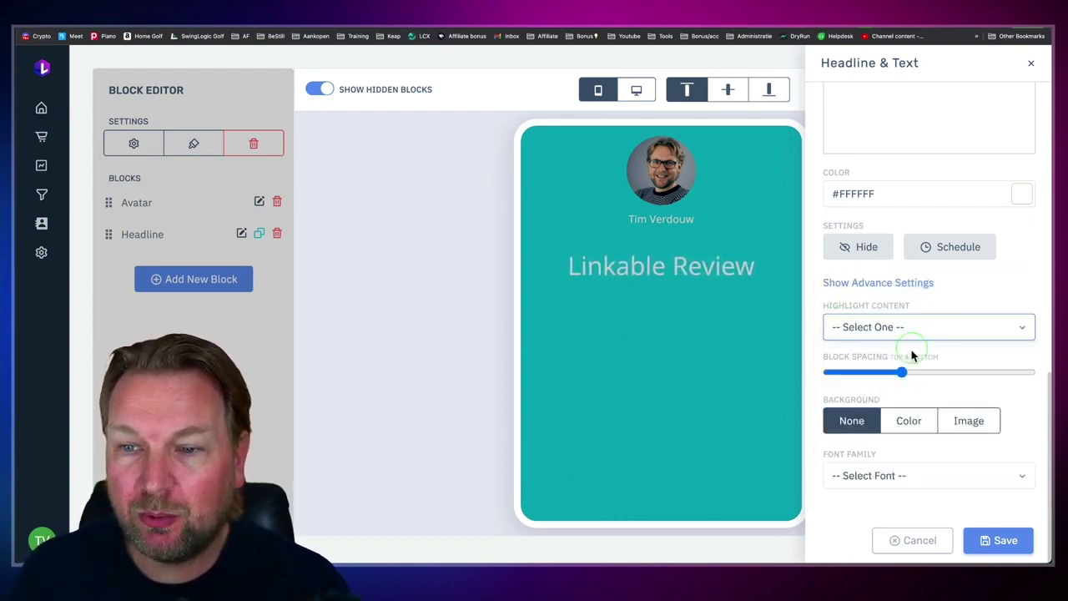
{"action": "left_click", "coordinate": [846, 362]}
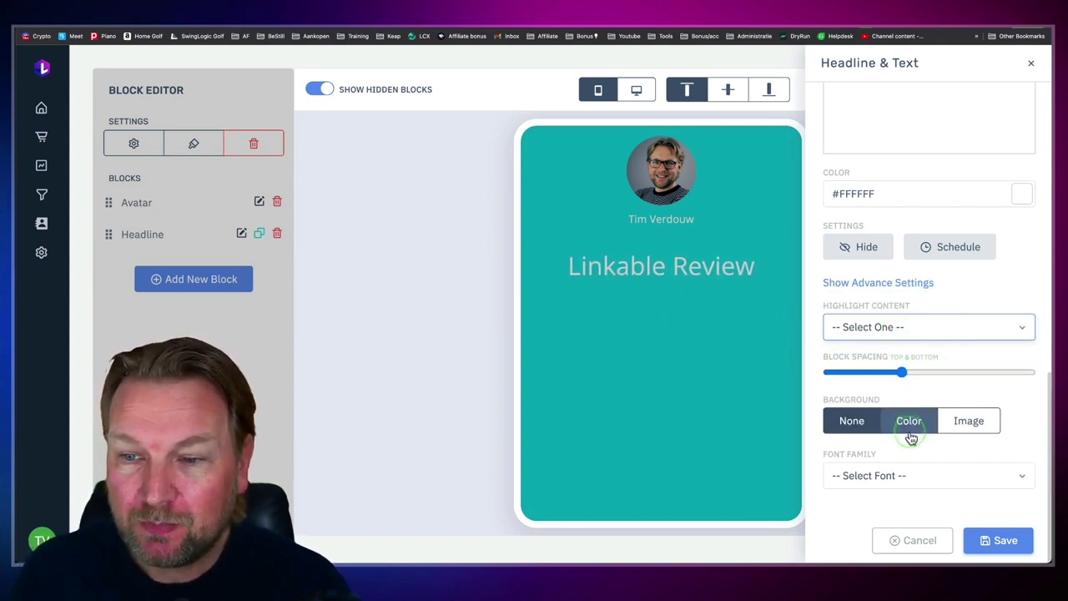
Step: Set the headline font family to Poppins and save the block
{"action": "left_click", "coordinate": [898, 476]}
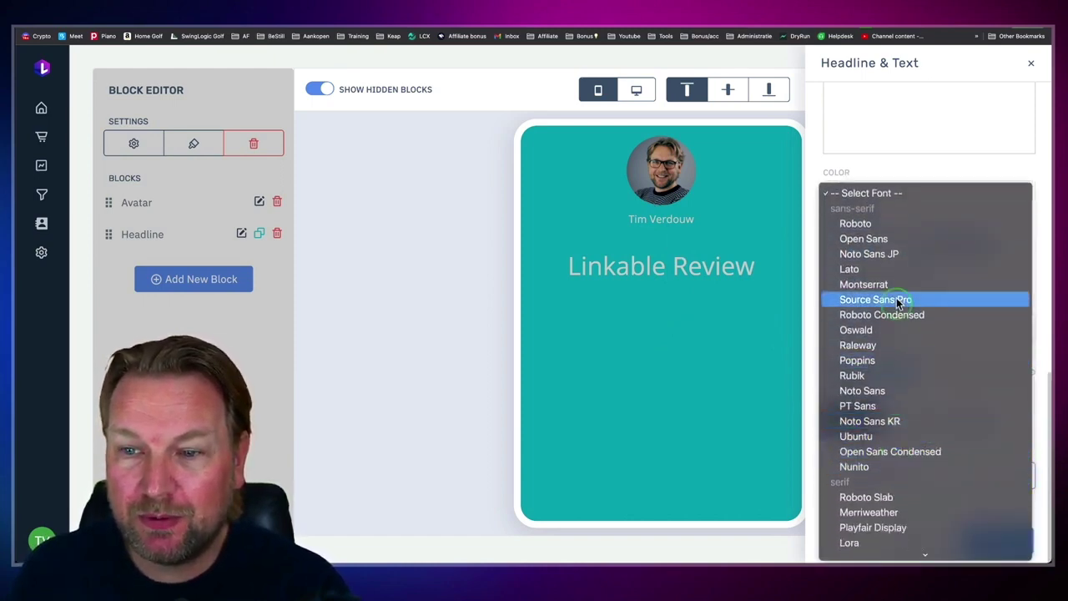
{"action": "left_click", "coordinate": [898, 360]}
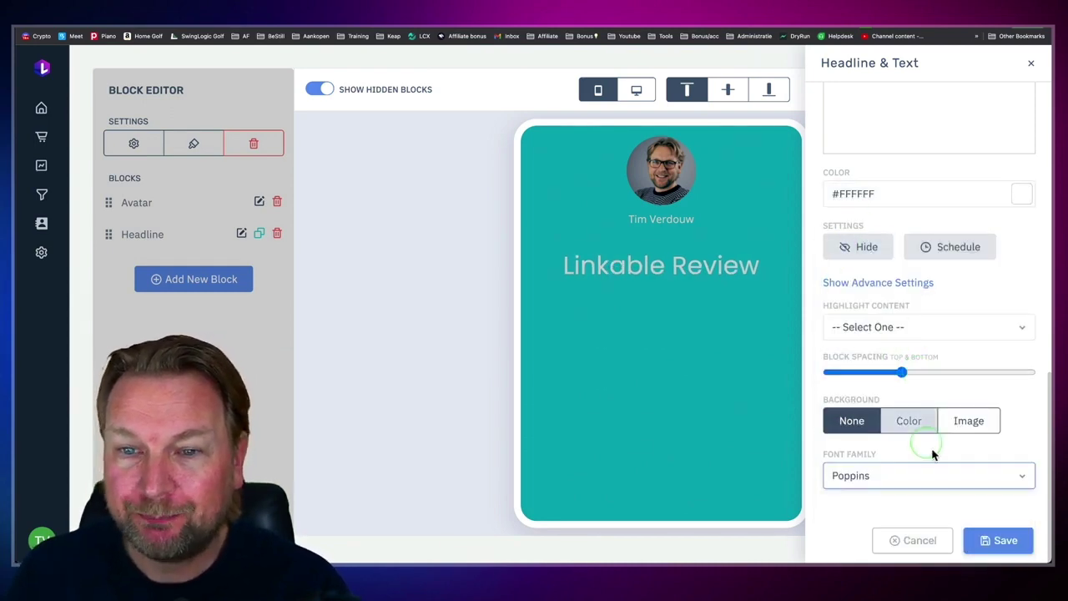
{"action": "left_click", "coordinate": [1005, 540]}
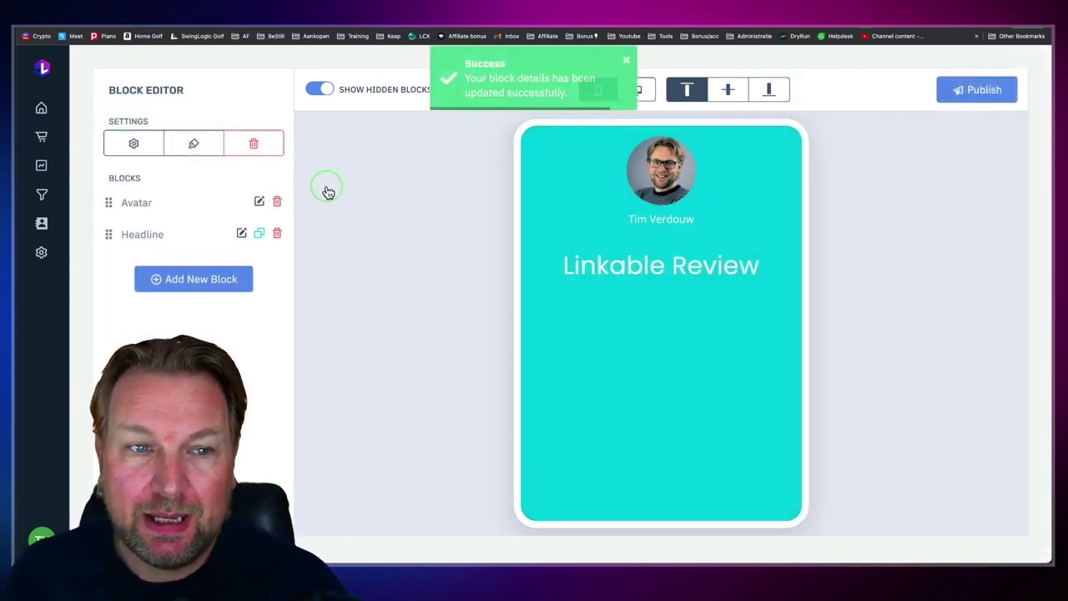
Step: Add a Video block with Video Type set to Video URL and YouTube as the source
{"action": "left_click", "coordinate": [213, 280]}
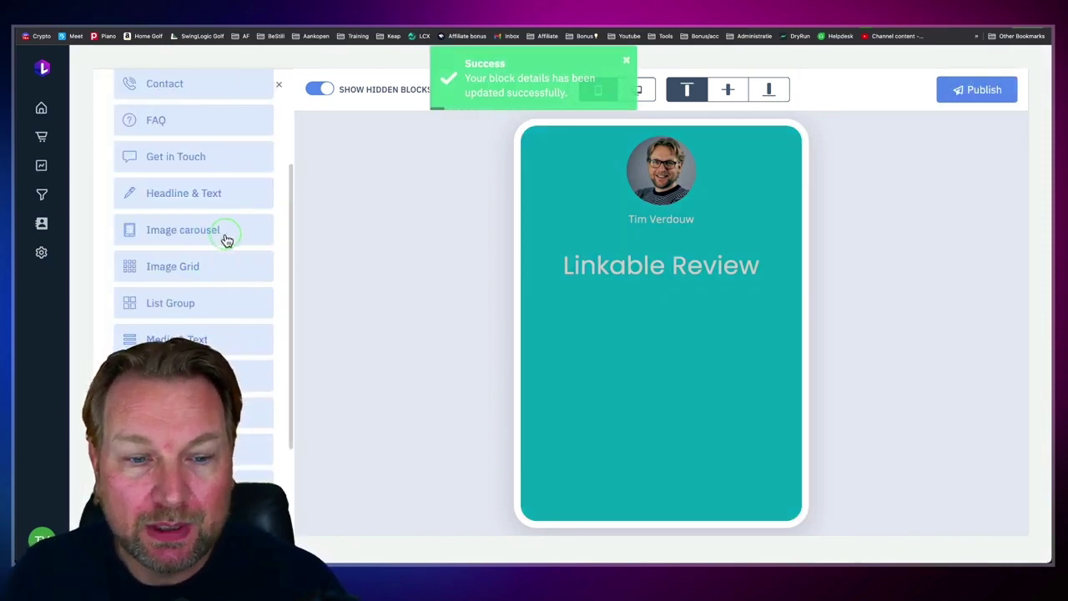
{"action": "scroll", "coordinate": [225, 240], "scroll_direction": "down", "scroll_amount": 3}
{"action": "left_click", "coordinate": [192, 381]}
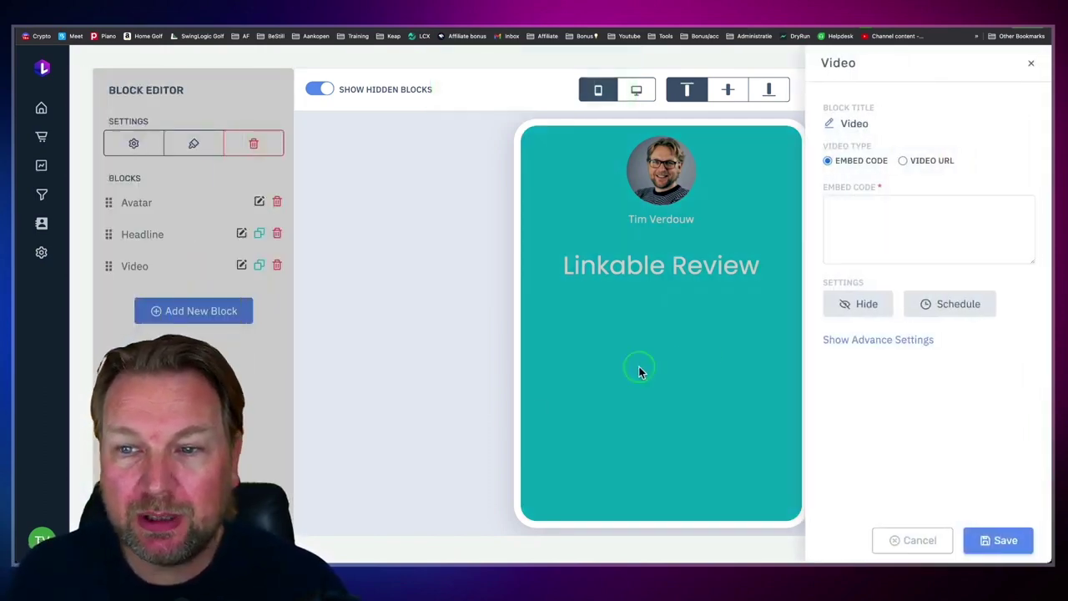
{"action": "left_click", "coordinate": [903, 161]}
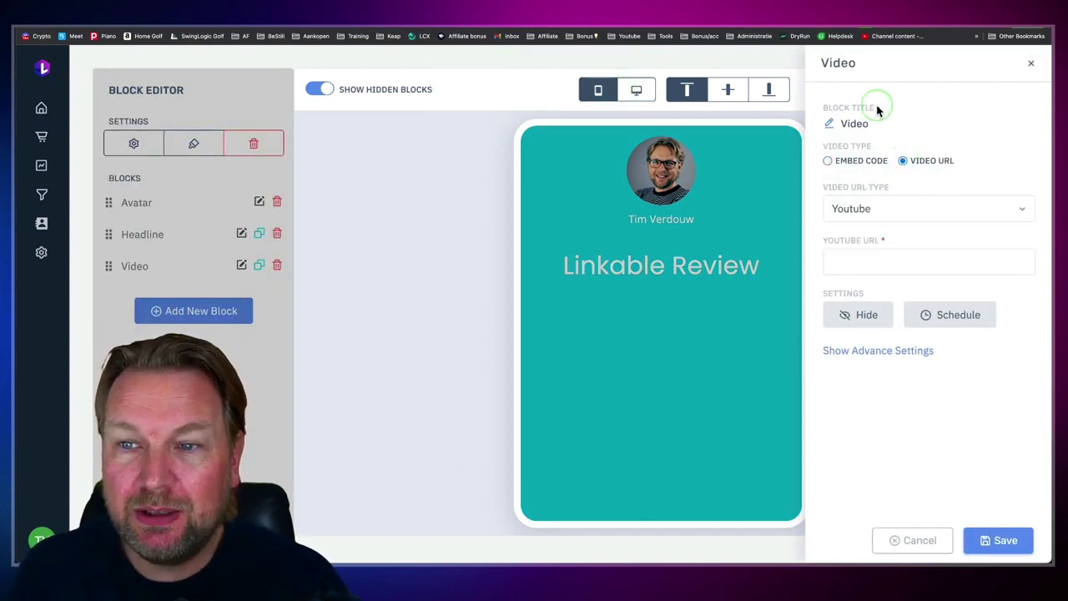
{"action": "left_click", "coordinate": [871, 218]}
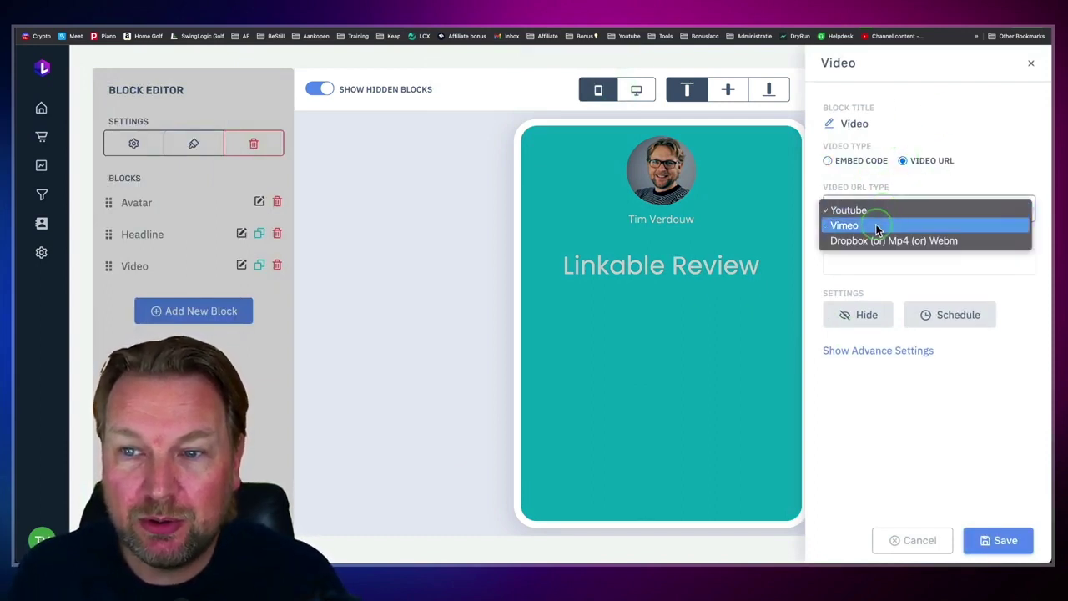
{"action": "left_click", "coordinate": [868, 209]}
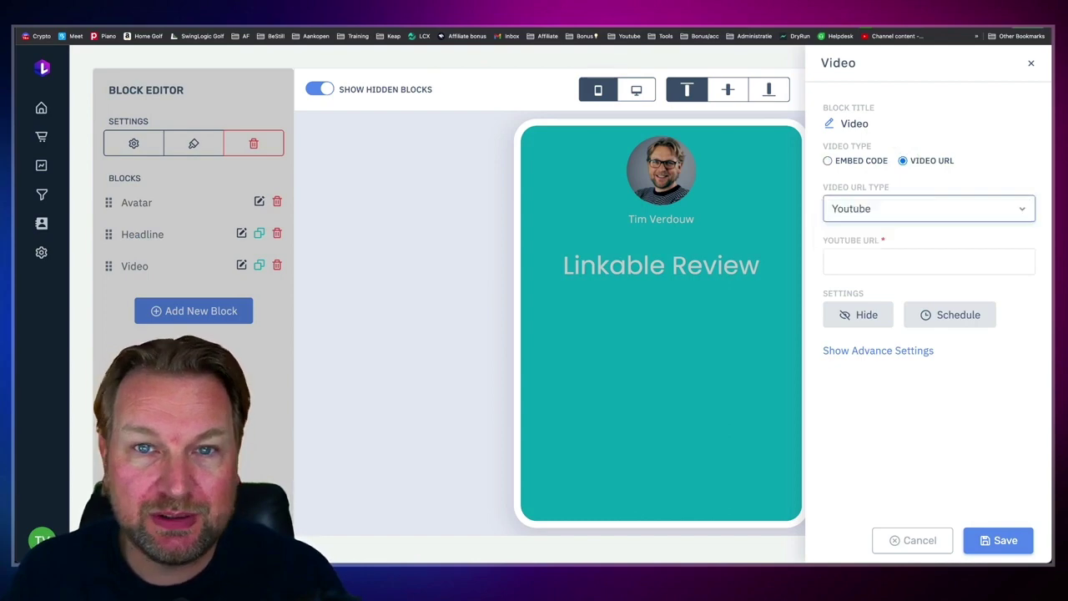
Step: Go to the YouTube site in a new browser tab
{"action": "key", "text": "ctrl+t"}
{"action": "type", "text": "youtube.com"}
{"action": "key", "text": "Return"}
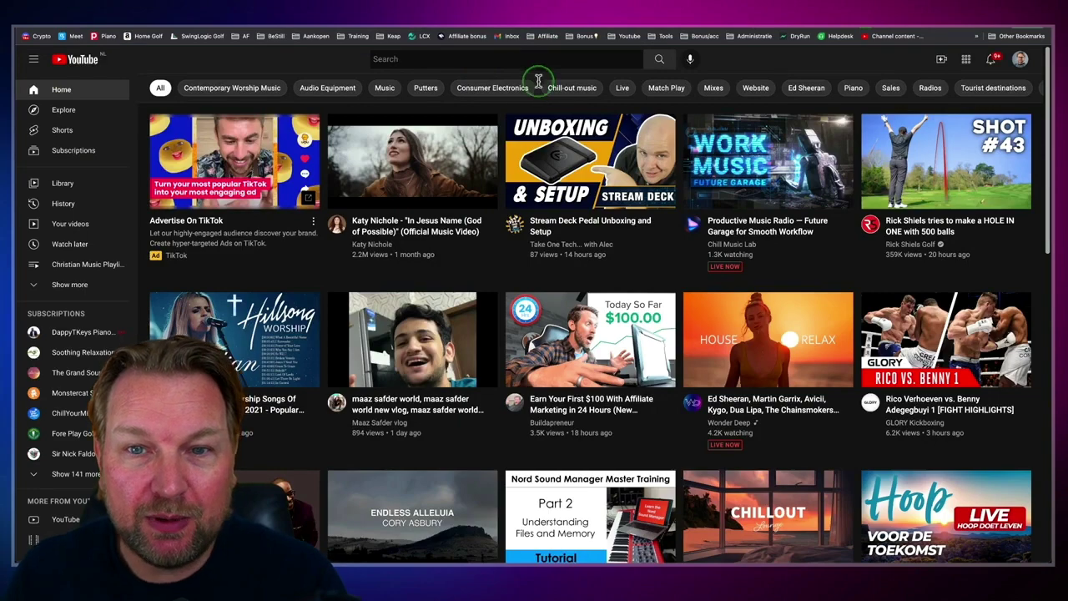
Step: Copy the 'Earn Your First $100' video's link address and return to Linkable's YouTube URL field
{"action": "scroll", "coordinate": [509, 292], "scroll_direction": "down", "scroll_amount": 1}
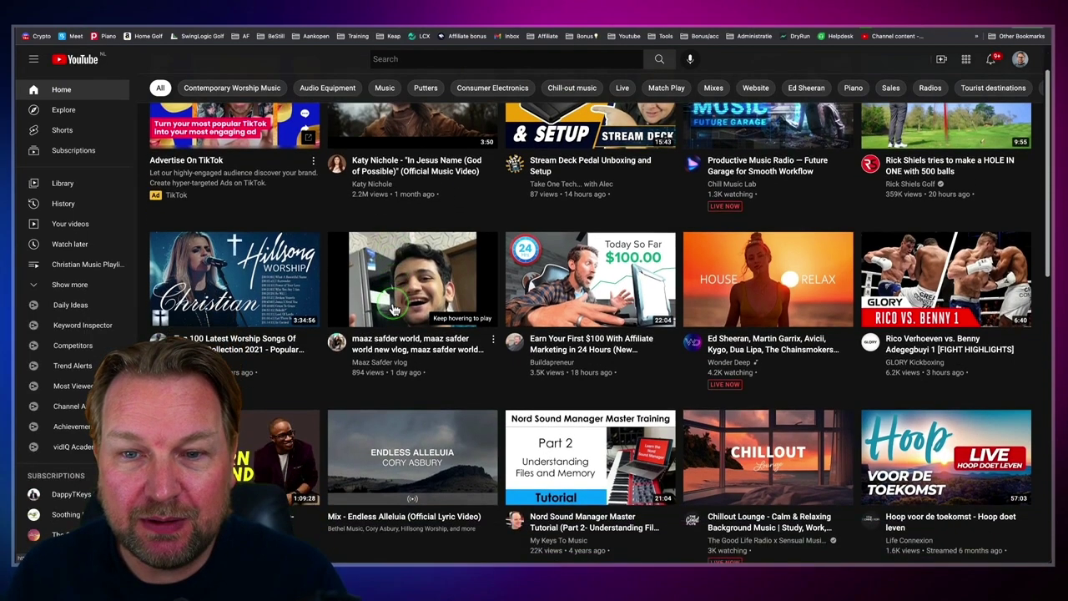
{"action": "scroll", "coordinate": [534, 317], "scroll_direction": "up", "scroll_amount": 1}
{"action": "right_click", "coordinate": [559, 336]}
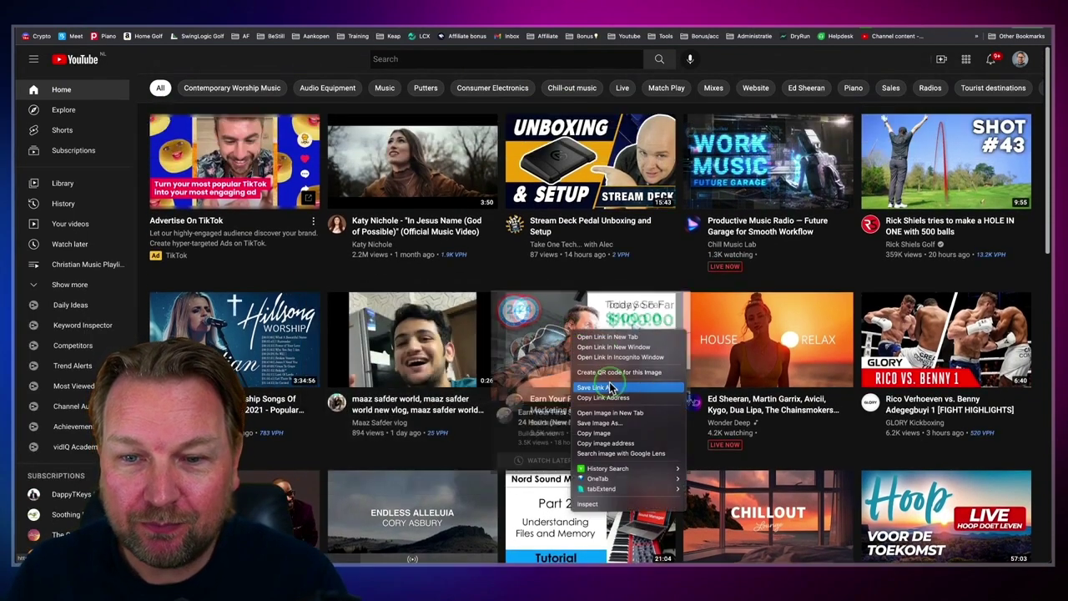
{"action": "left_click", "coordinate": [546, 227]}
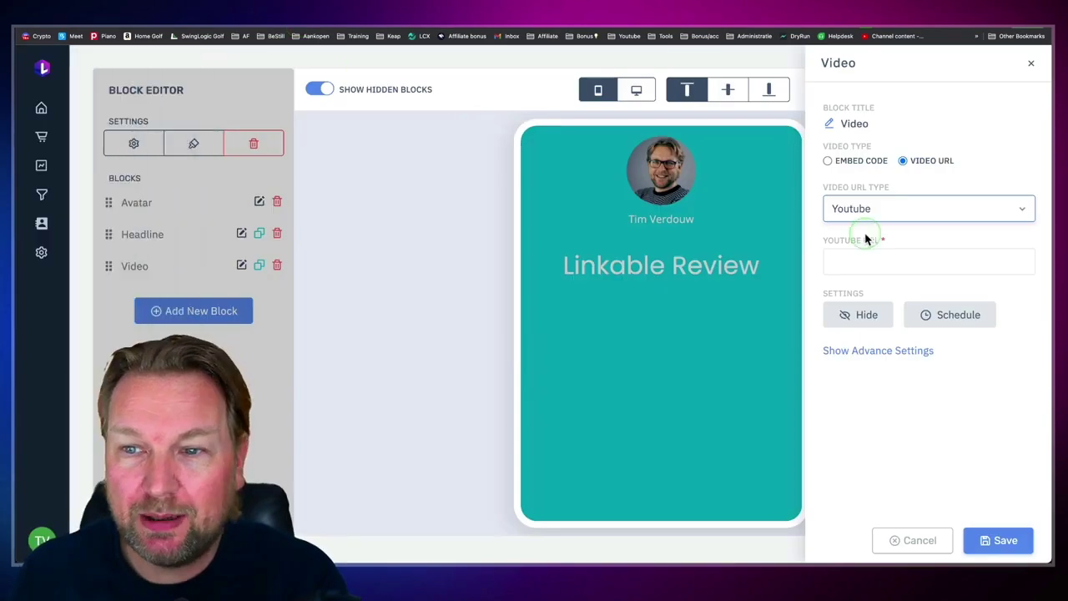
{"action": "left_click", "coordinate": [866, 255]}
Step: Paste the YouTube link into the Video block, save it, and bring up the new block types
{"action": "type", "text": "https://www.youtube.com/watch?v=MHYGE-mIXRo"}
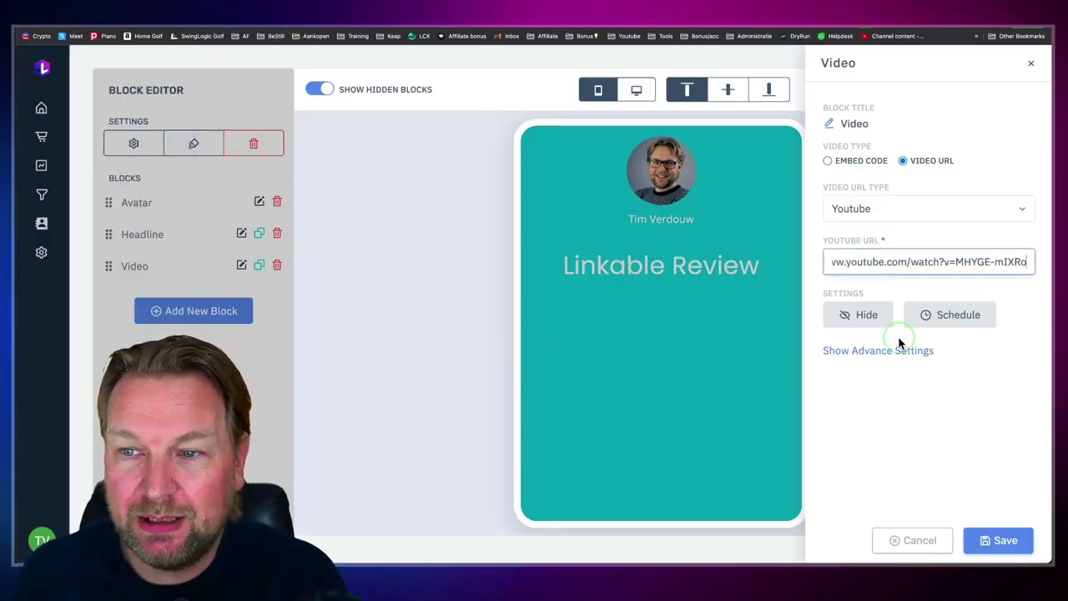
{"action": "left_click", "coordinate": [999, 540]}
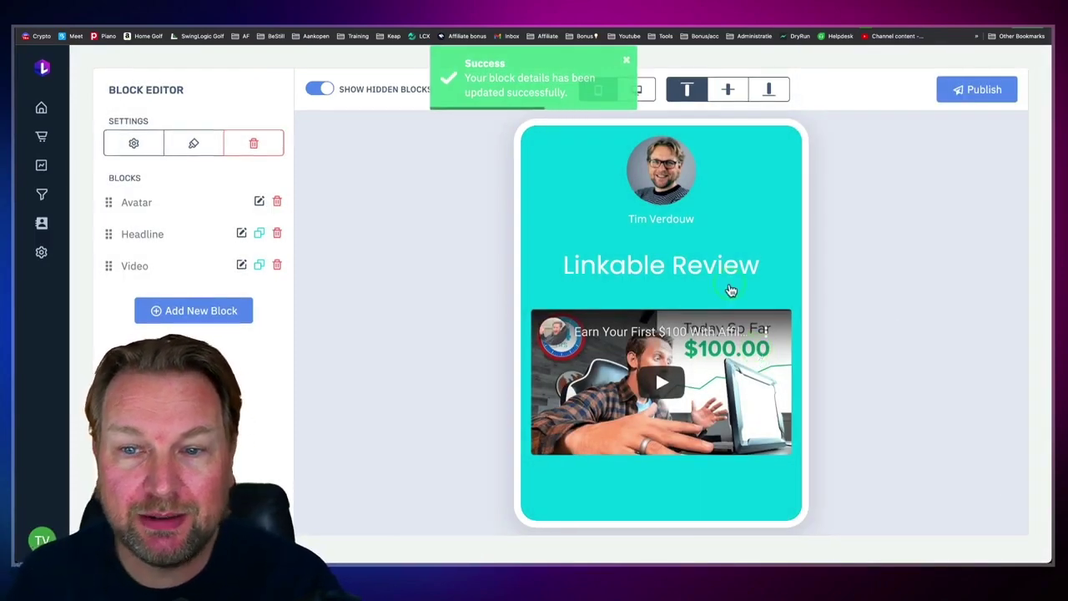
{"action": "left_click", "coordinate": [179, 310]}
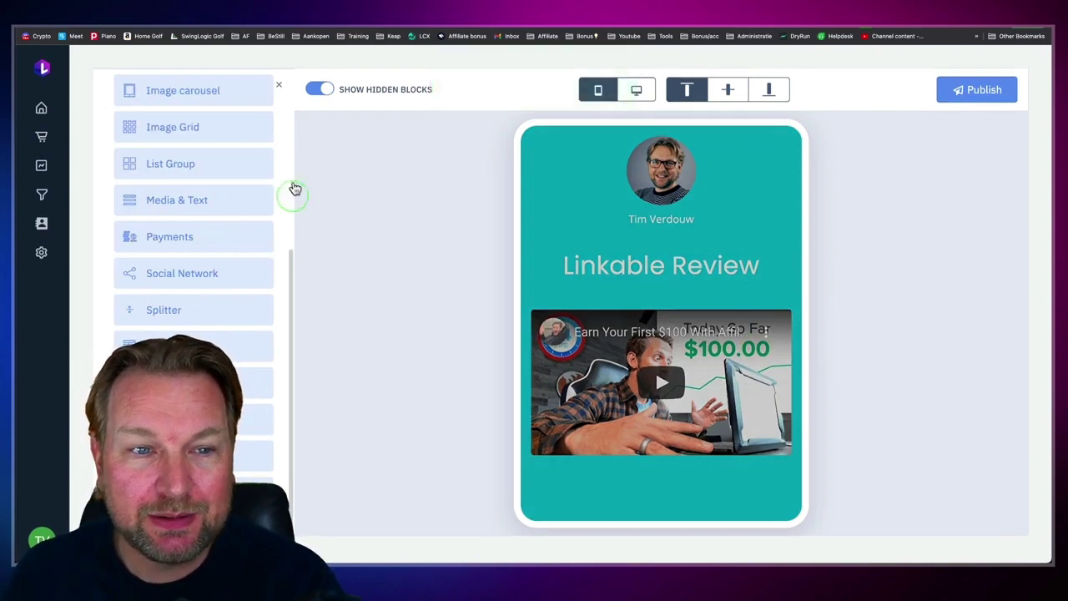
{"action": "scroll", "coordinate": [205, 214], "scroll_direction": "up", "scroll_amount": 5}
{"action": "scroll", "coordinate": [204, 214], "scroll_direction": "up", "scroll_amount": 3}
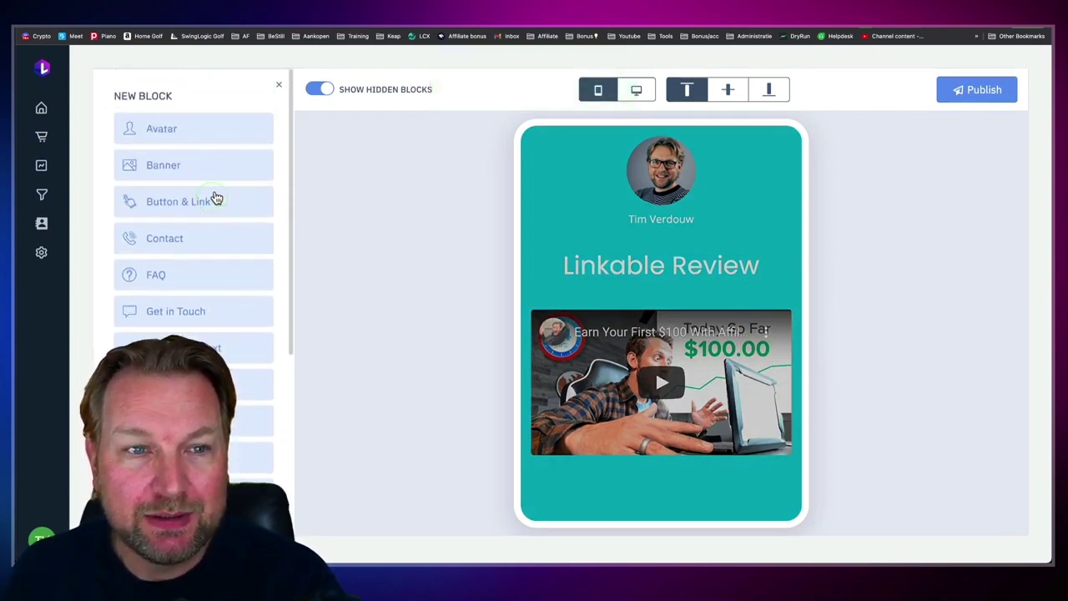
{"action": "scroll", "coordinate": [207, 256], "scroll_direction": "down", "scroll_amount": 4}
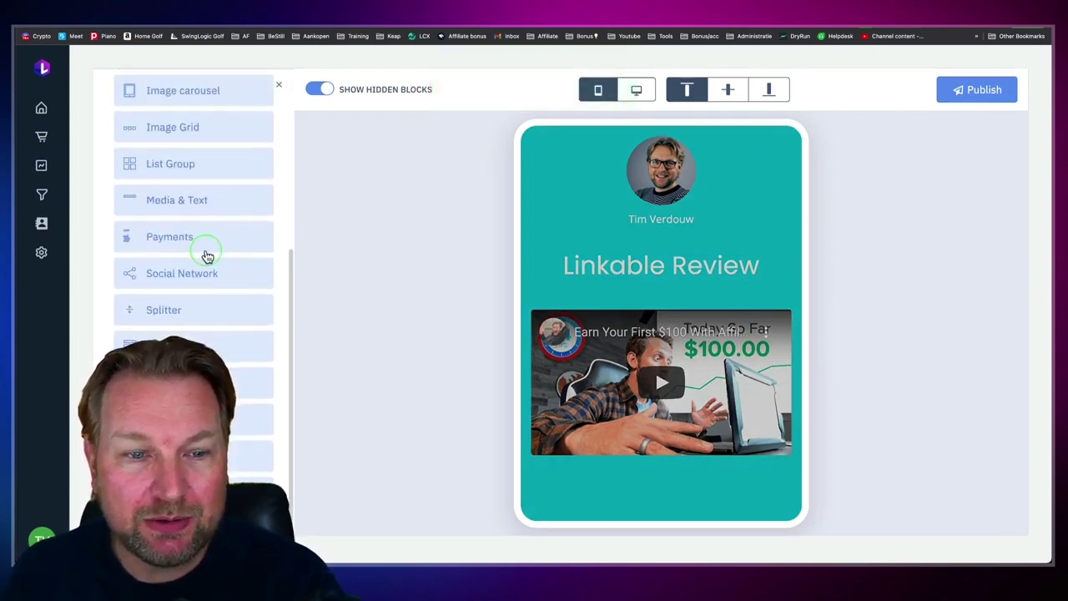
Step: Add a Splitter block, trying Icon Splitter before settling on Plain Splitter
{"action": "left_click", "coordinate": [188, 309]}
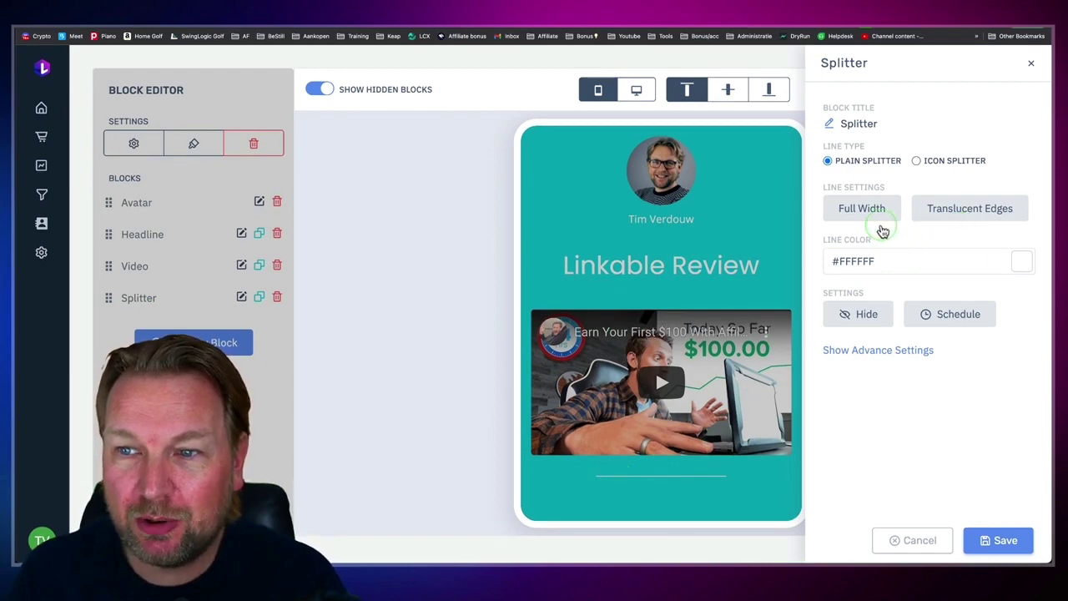
{"action": "left_click", "coordinate": [917, 161]}
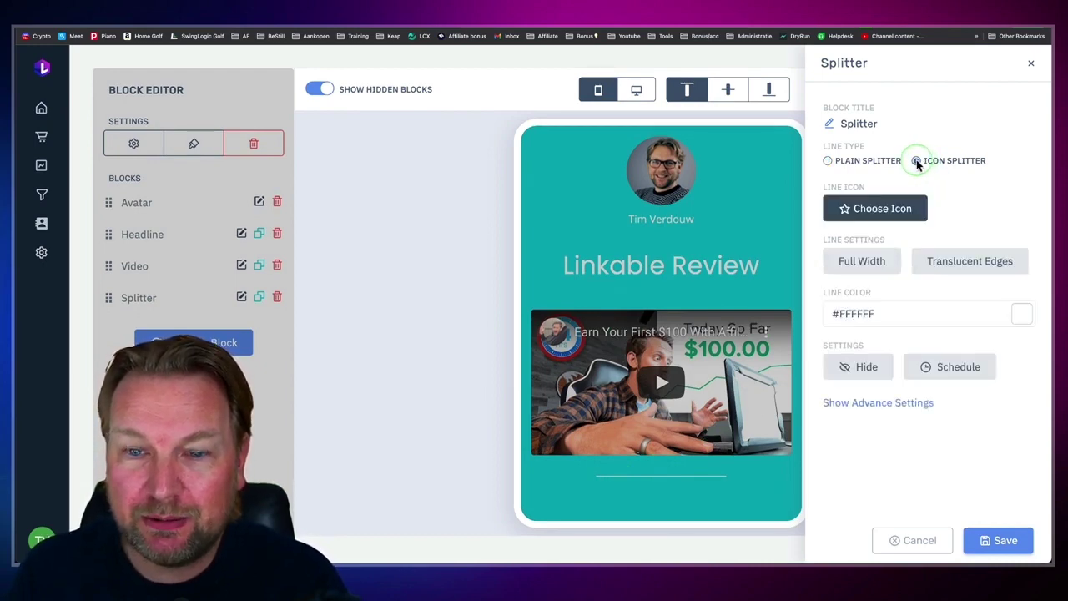
{"action": "left_click", "coordinate": [828, 161]}
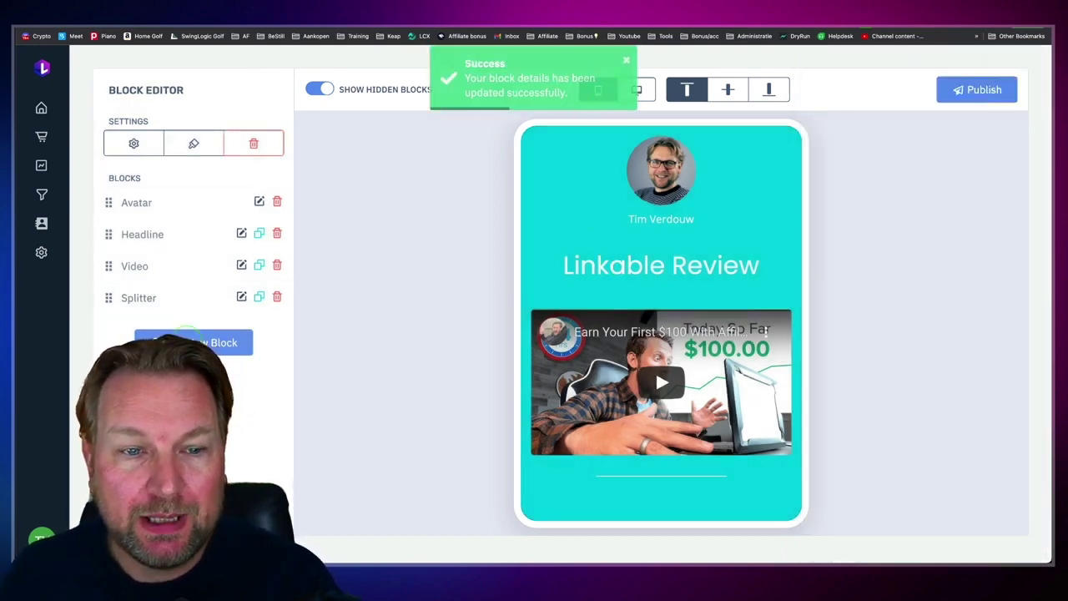
Step: Add a centred Headline & Text block reading 'My Exclusive Bonuses'
{"action": "left_click", "coordinate": [194, 342]}
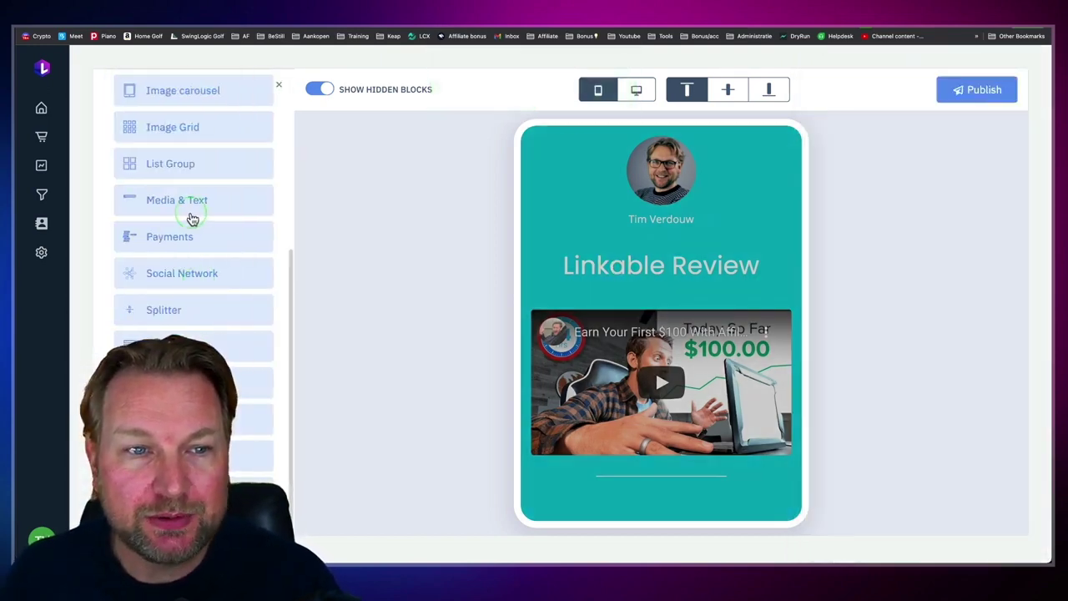
{"action": "scroll", "coordinate": [191, 315], "scroll_direction": "up", "scroll_amount": 4}
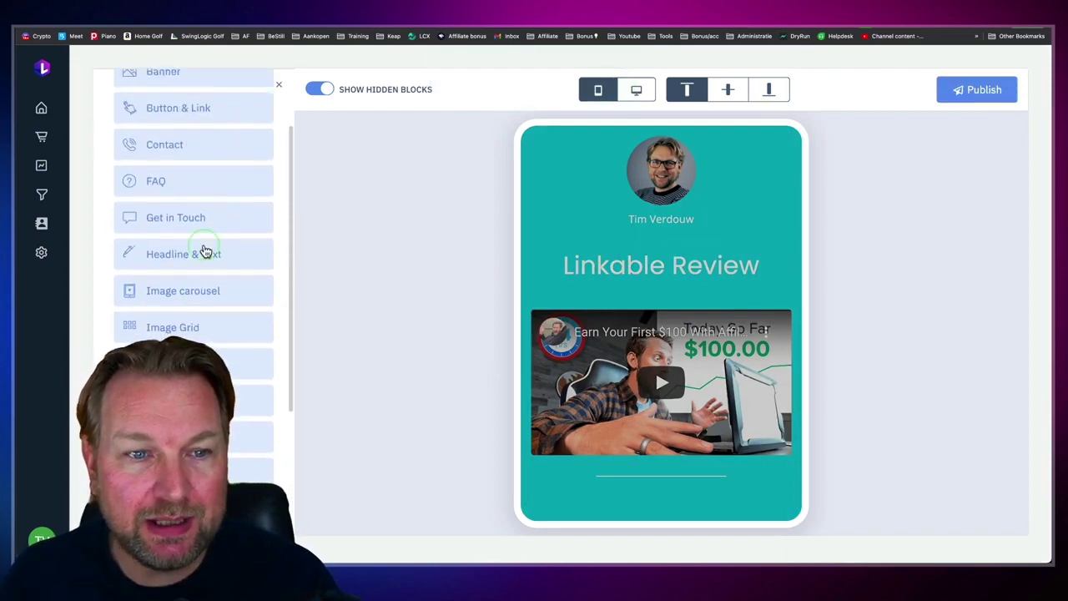
{"action": "left_click", "coordinate": [205, 253]}
{"action": "left_click", "coordinate": [883, 222]}
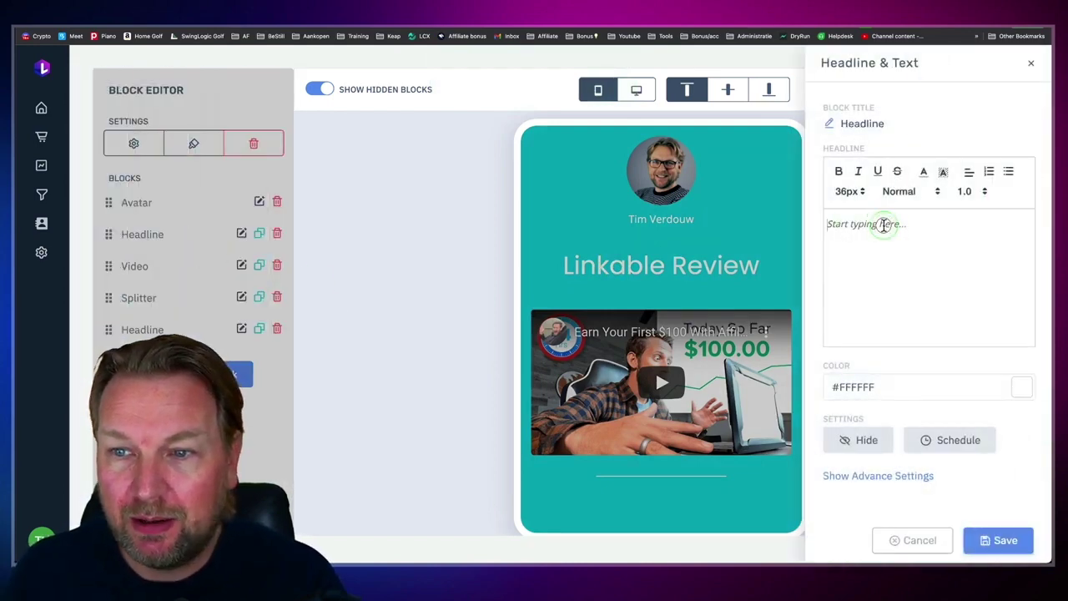
{"action": "type", "text": "My Excl"}
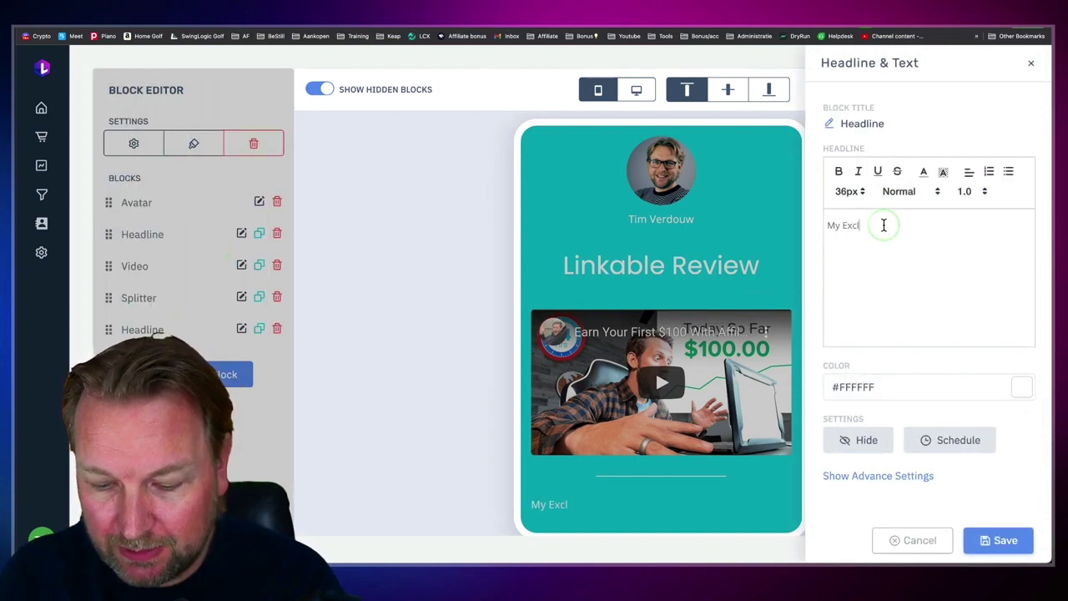
{"action": "type", "text": "usive Bonuses"}
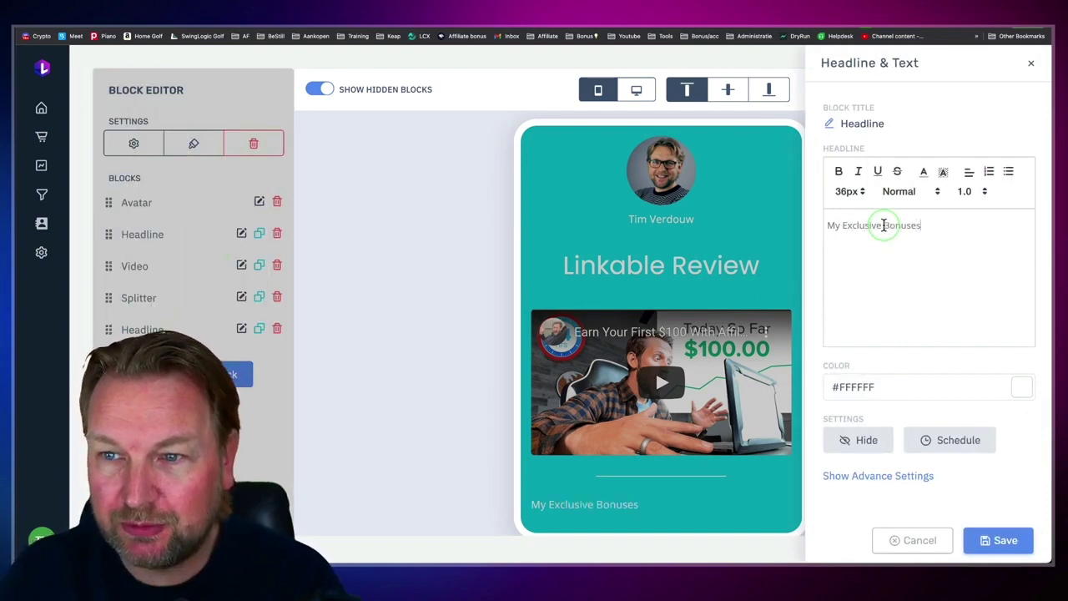
{"action": "left_click", "coordinate": [969, 173]}
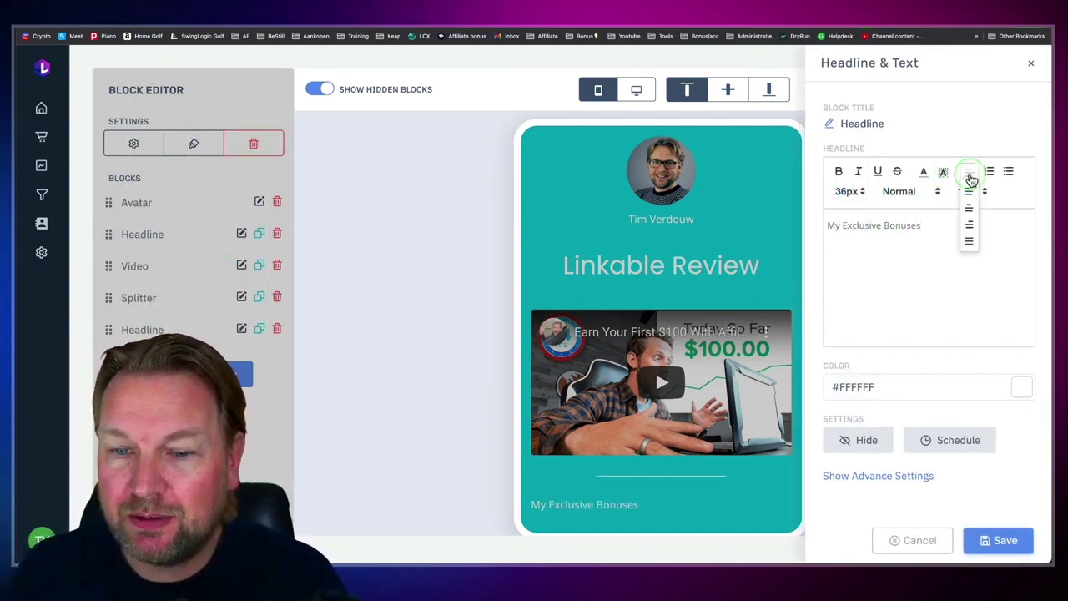
{"action": "left_click", "coordinate": [969, 209]}
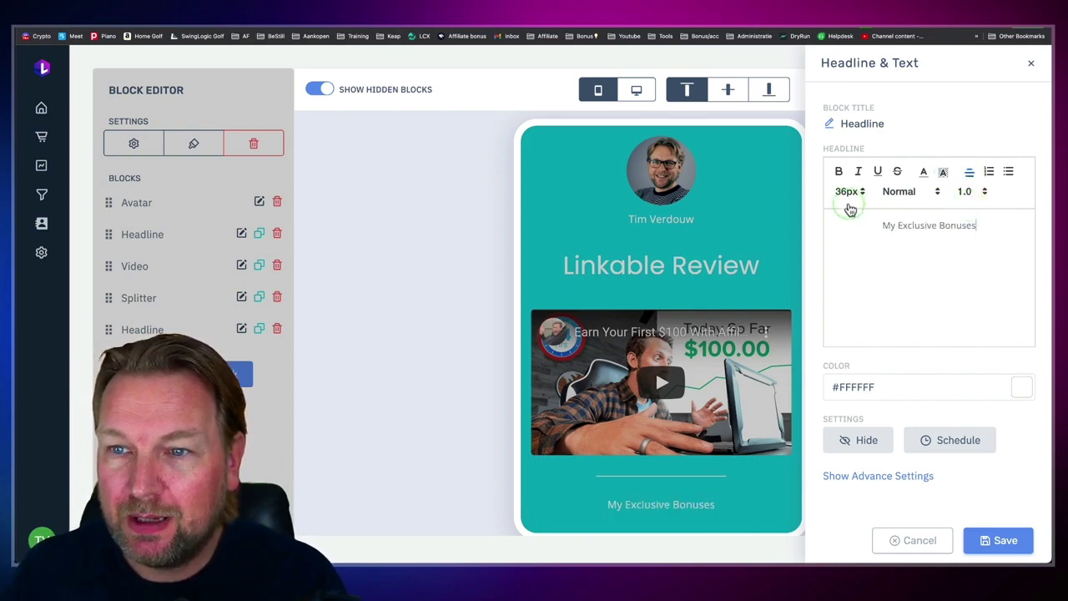
Step: Try the headline at 48px, then shrink it to 36px
{"action": "left_click", "coordinate": [849, 192]}
{"action": "left_click", "coordinate": [846, 499]}
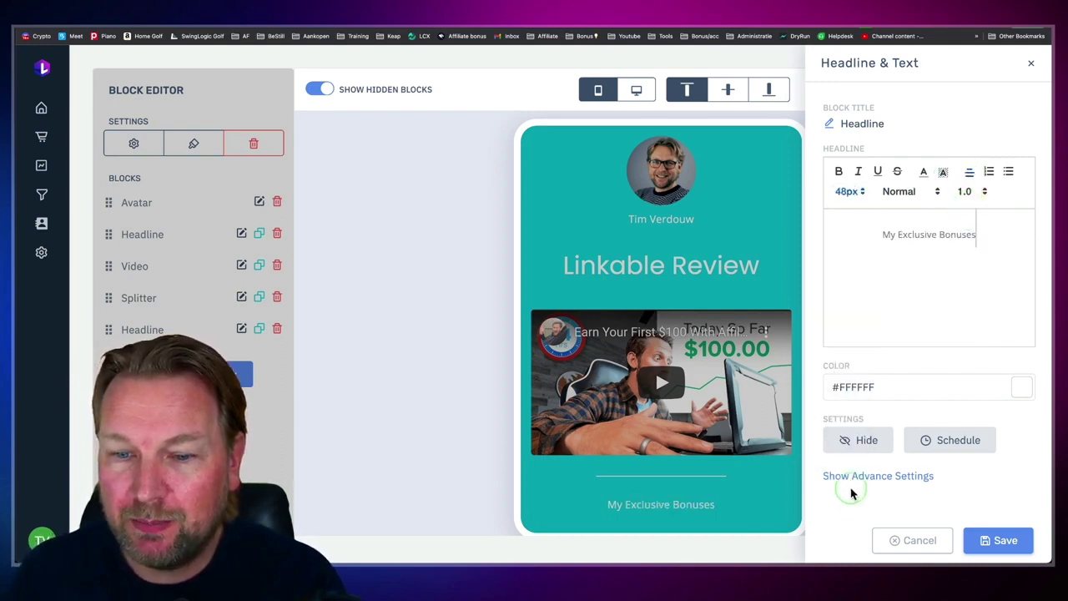
{"action": "left_click", "coordinate": [901, 234]}
{"action": "triple_click", "coordinate": [902, 234]}
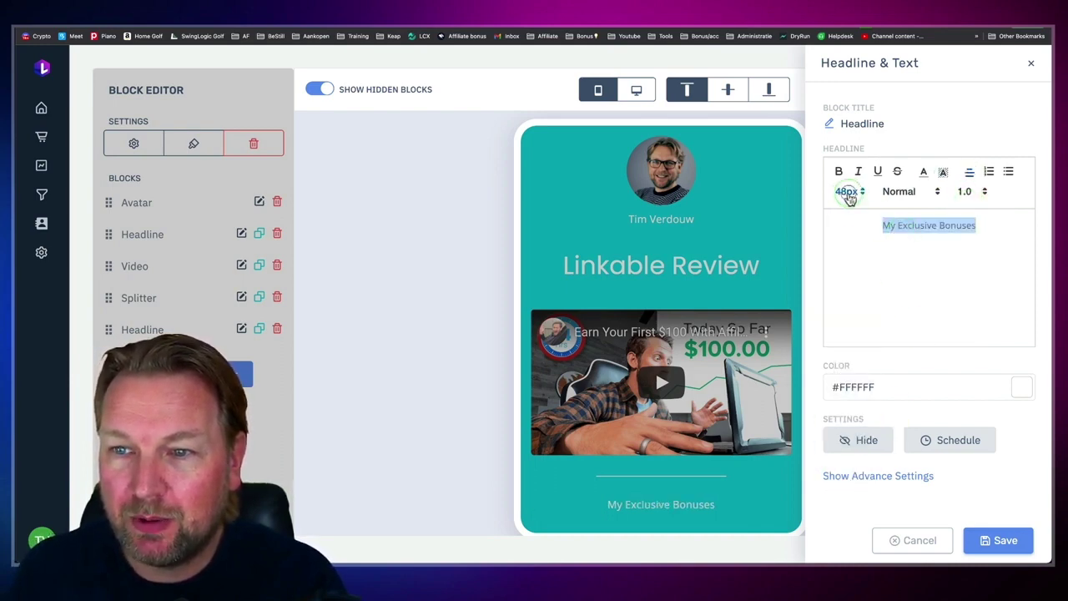
{"action": "left_click", "coordinate": [849, 193]}
{"action": "left_click", "coordinate": [841, 499]}
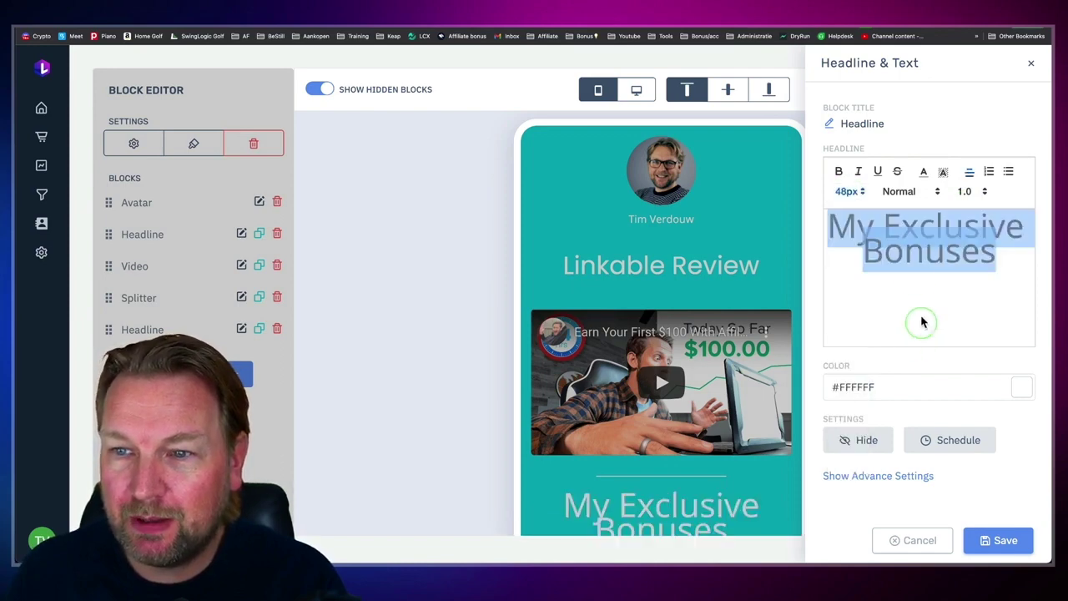
{"action": "left_click", "coordinate": [848, 192]}
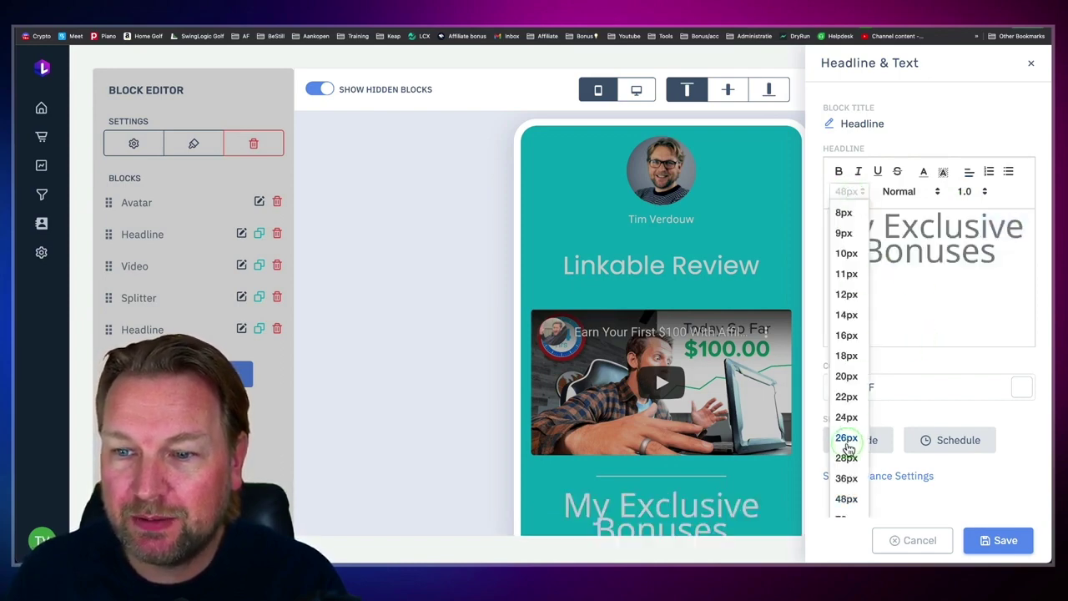
{"action": "left_click", "coordinate": [847, 482]}
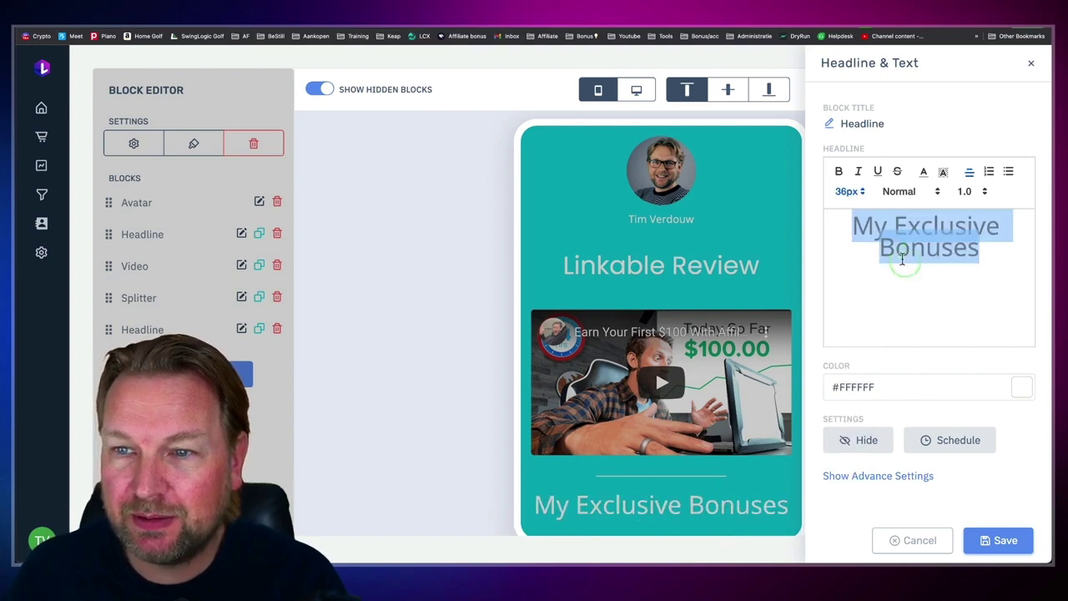
Step: Make the headline bold at 28px and save the changes
{"action": "left_click", "coordinate": [841, 172]}
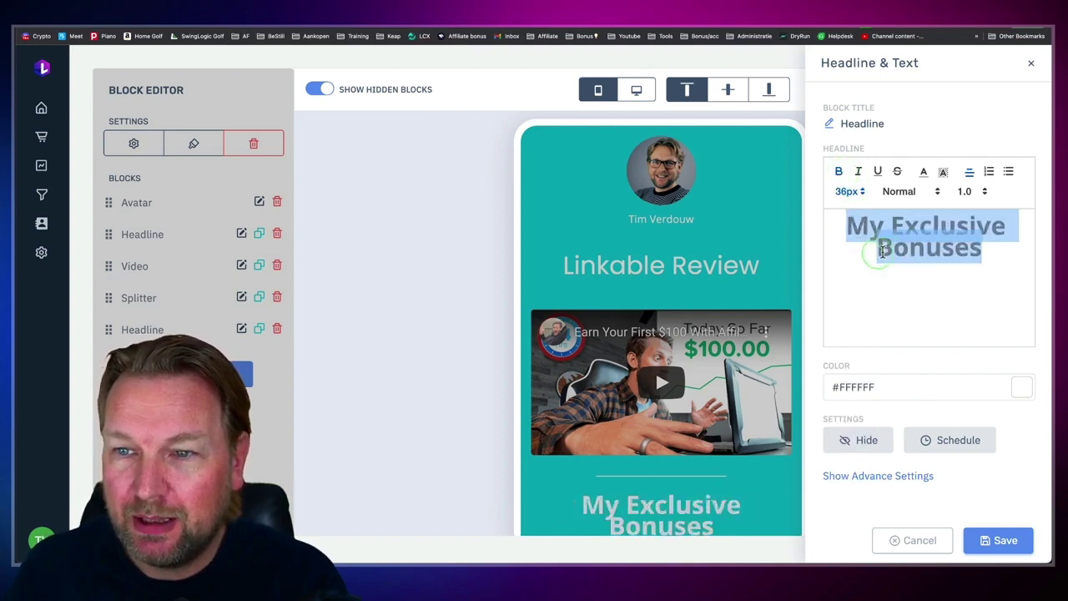
{"action": "left_click", "coordinate": [848, 188]}
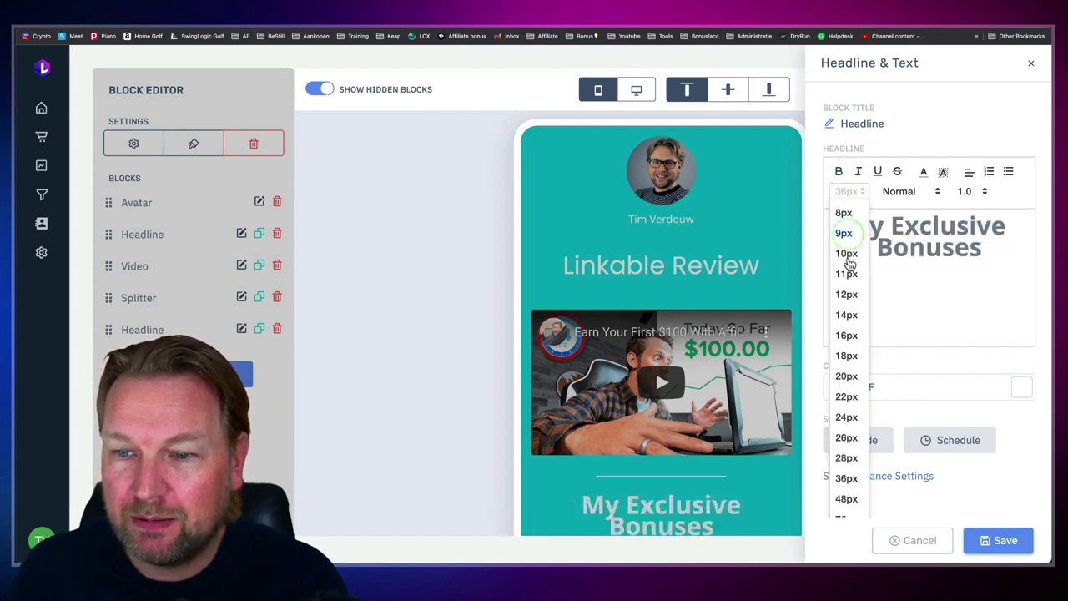
{"action": "left_click", "coordinate": [847, 458]}
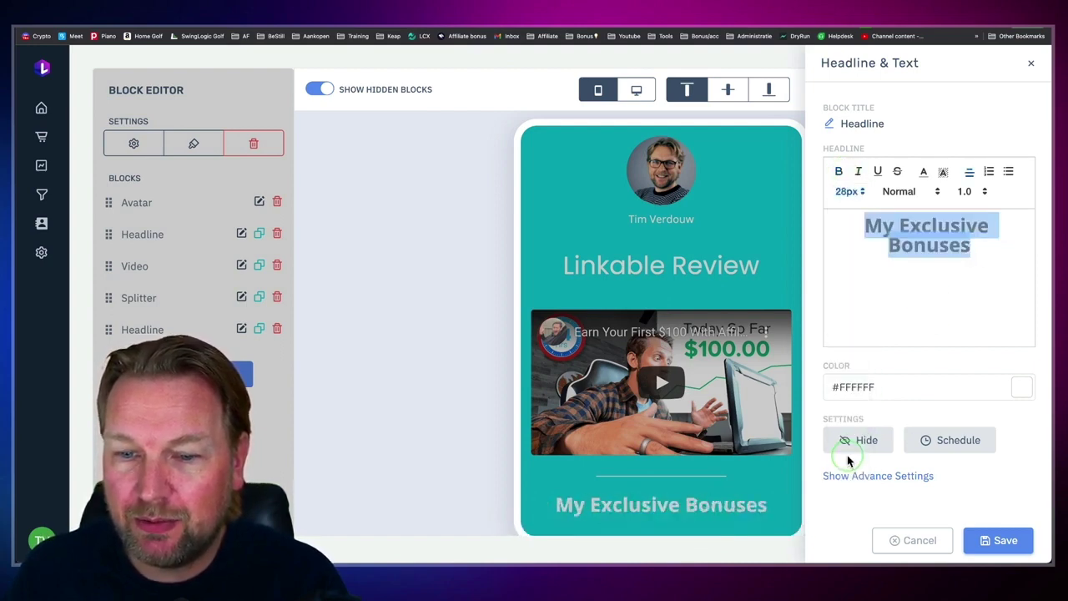
{"action": "left_click", "coordinate": [798, 378]}
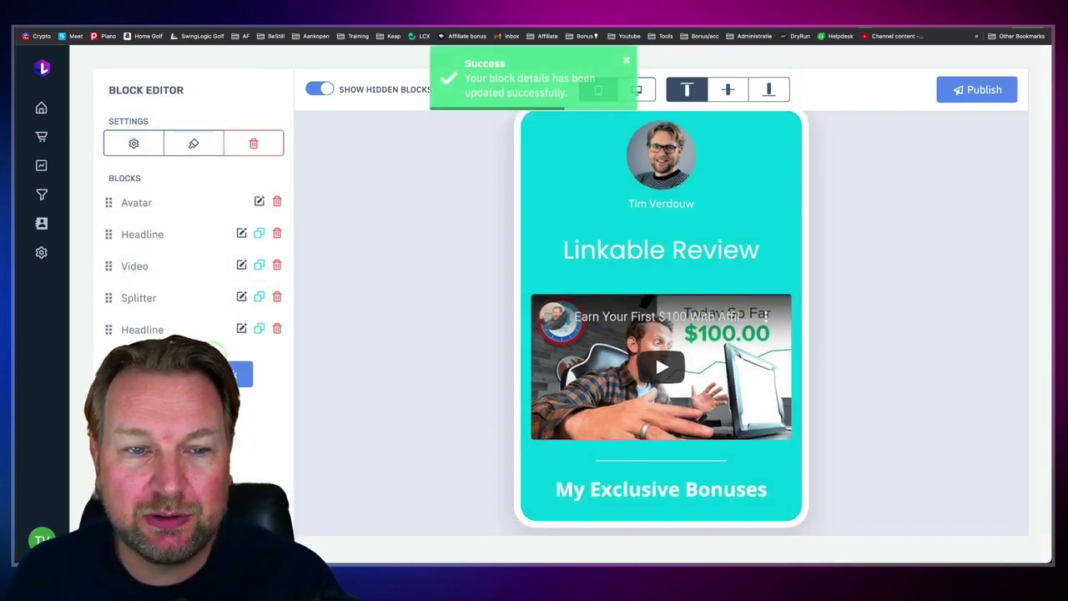
Step: Add a Banner block with the Video Pages image from the Image Library and save it
{"action": "left_click", "coordinate": [238, 374]}
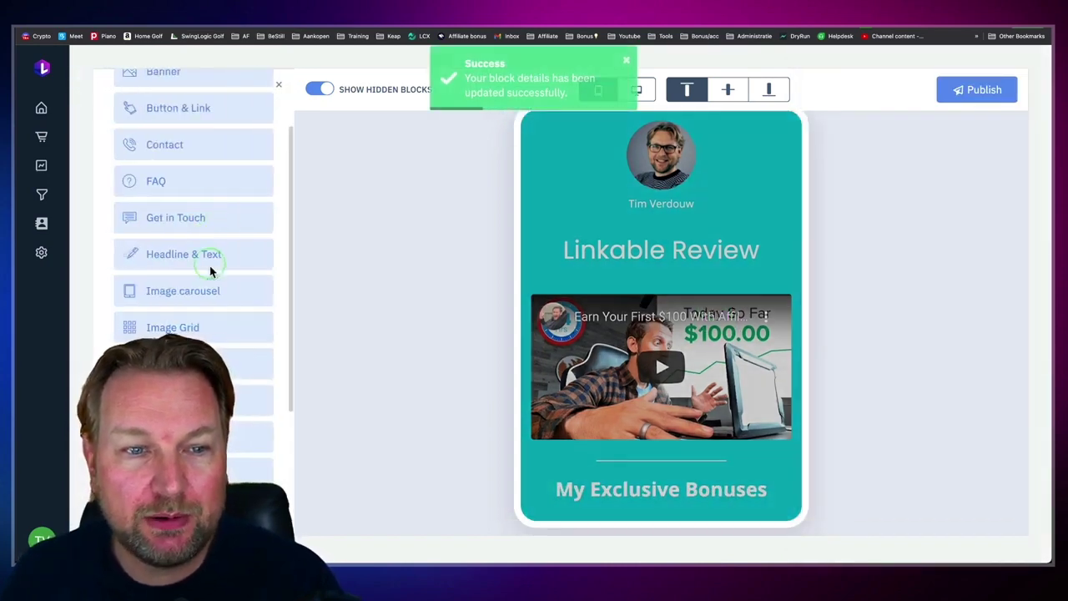
{"action": "left_click", "coordinate": [226, 175]}
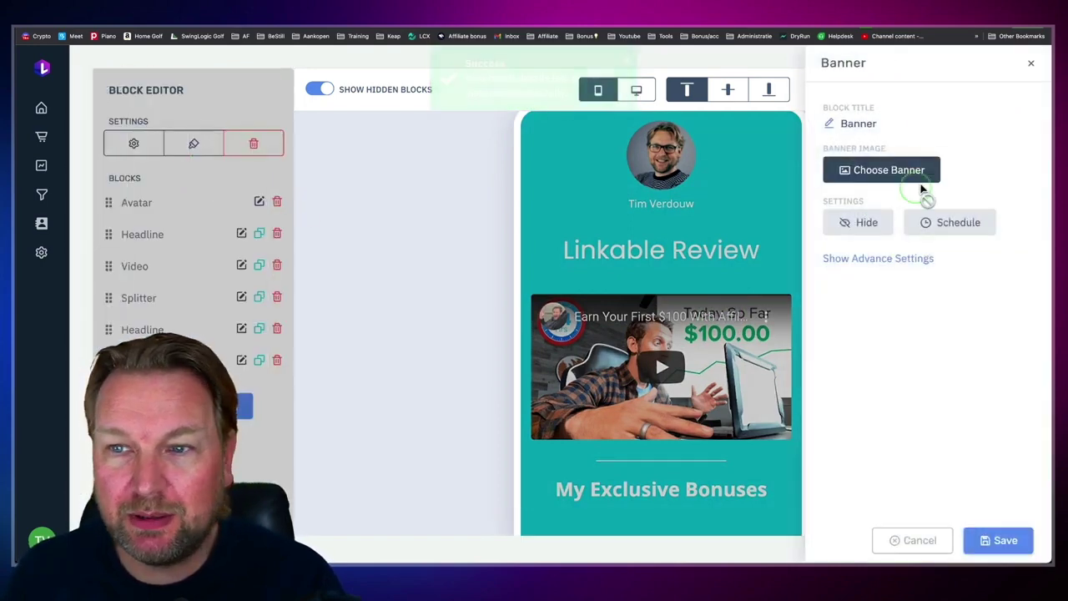
{"action": "left_click", "coordinate": [917, 170]}
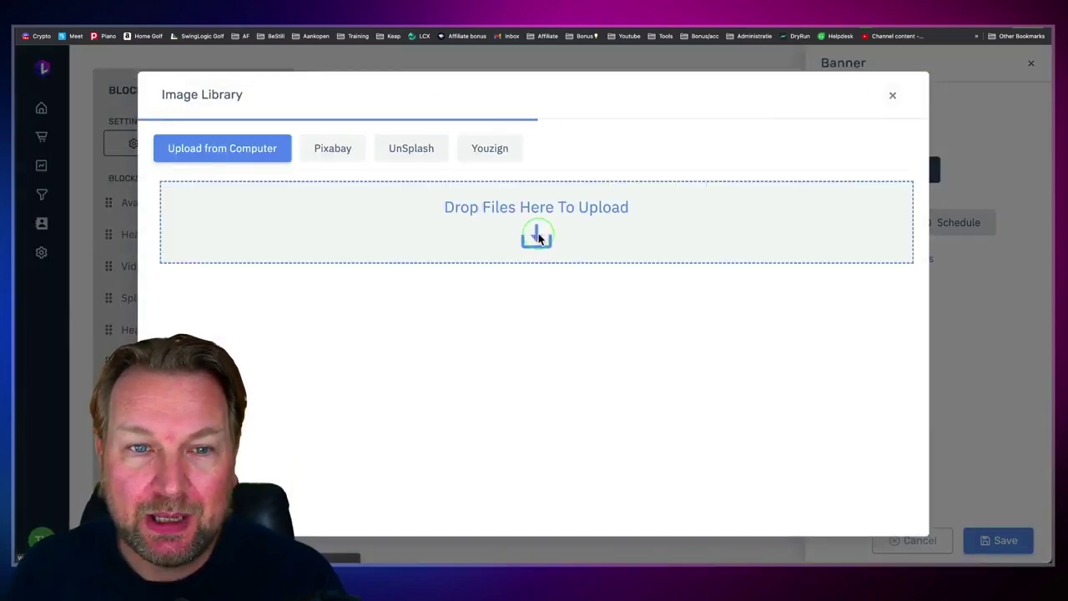
{"action": "scroll", "coordinate": [715, 341], "scroll_direction": "down", "scroll_amount": 3}
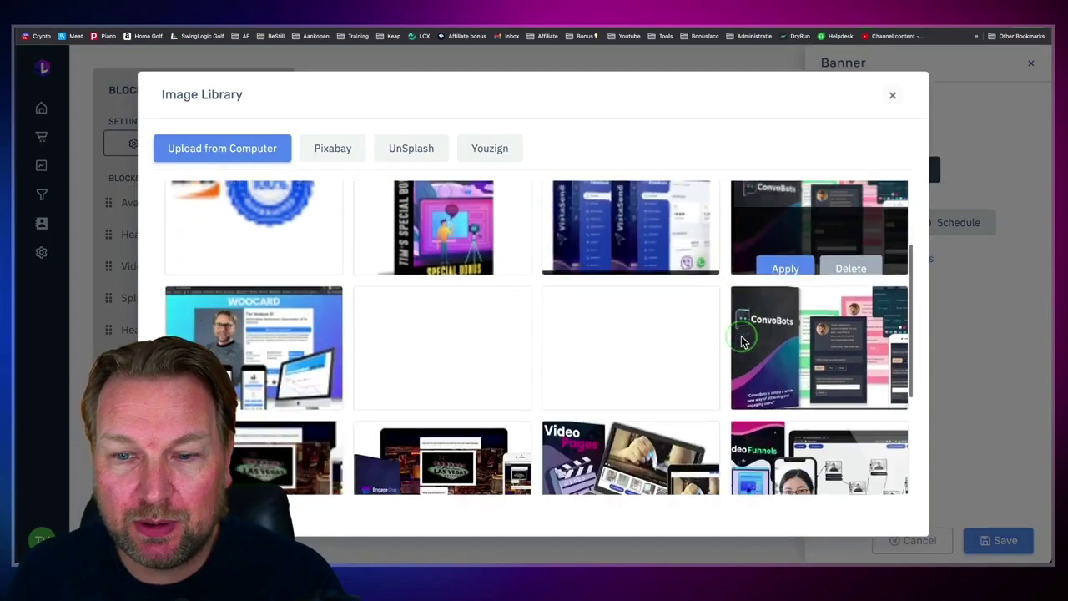
{"action": "scroll", "coordinate": [751, 313], "scroll_direction": "down", "scroll_amount": 2}
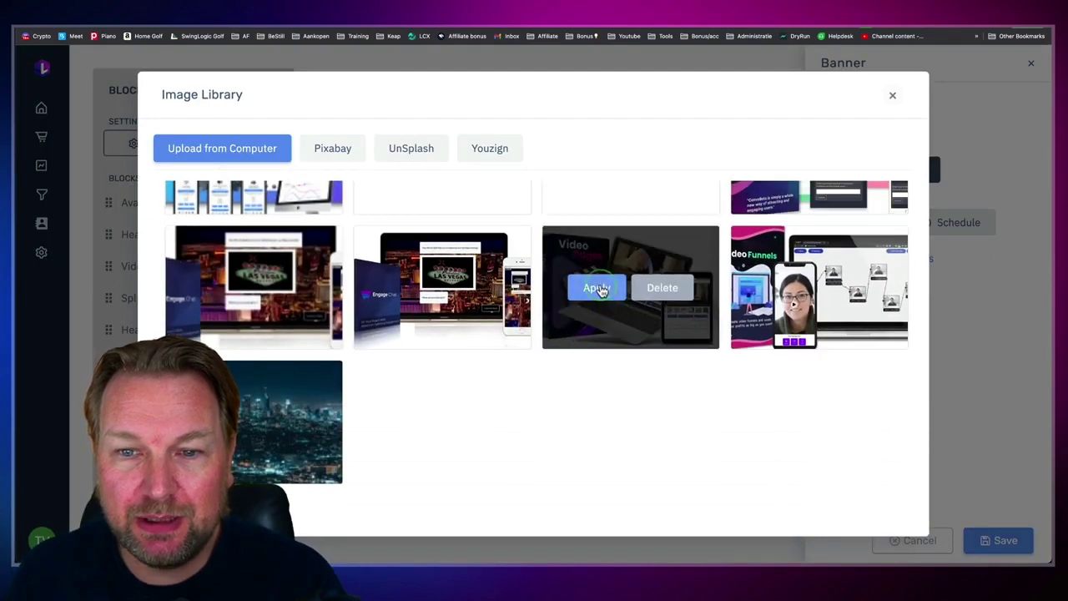
{"action": "left_click", "coordinate": [600, 290]}
{"action": "left_click", "coordinate": [999, 540]}
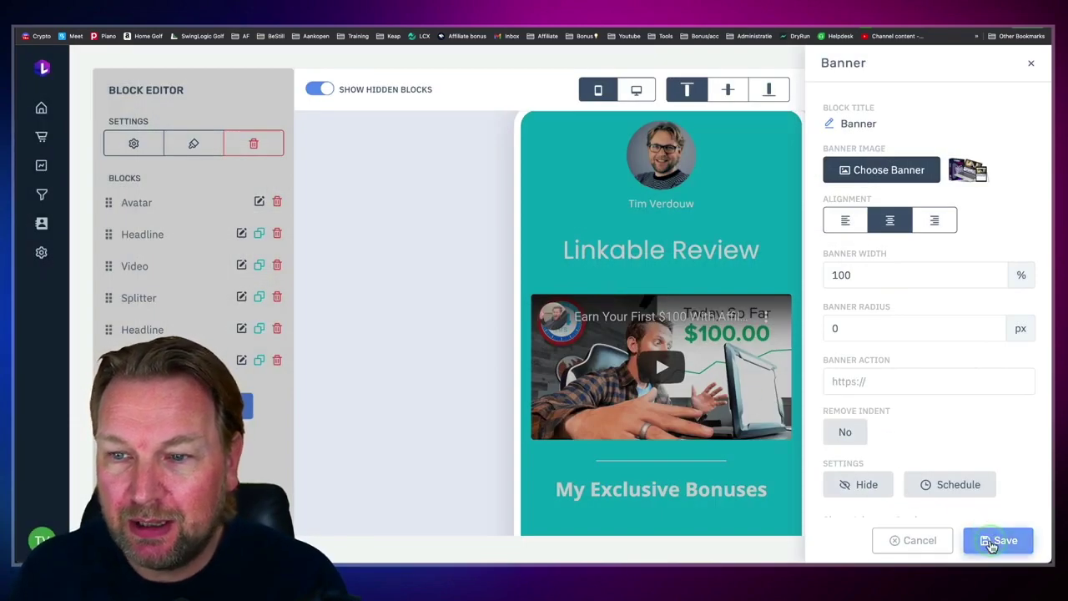
{"action": "scroll", "coordinate": [657, 317], "scroll_direction": "down", "scroll_amount": 3}
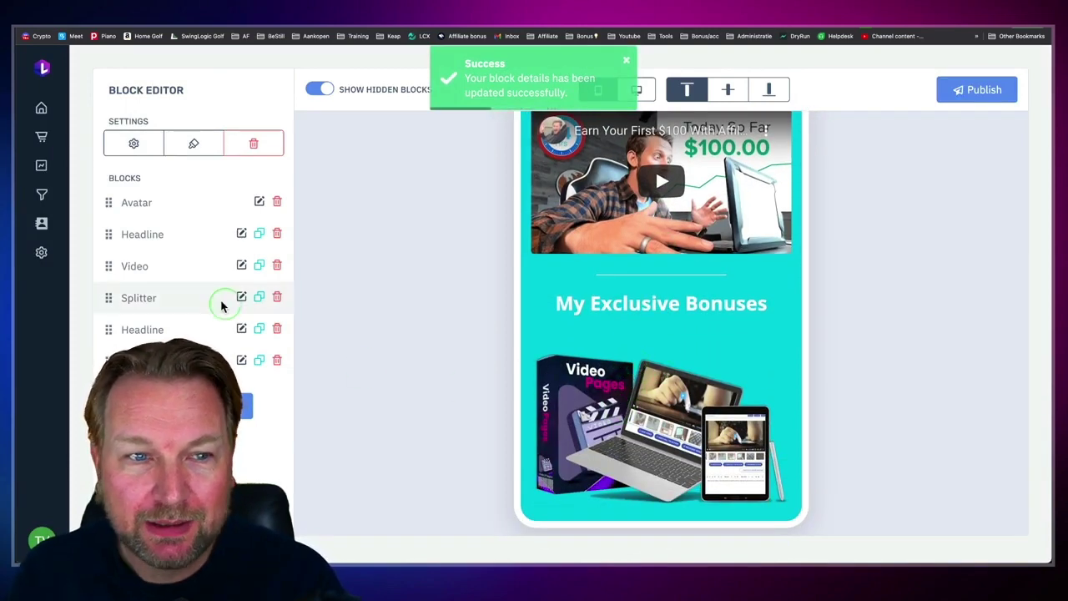
{"action": "left_click", "coordinate": [246, 406]}
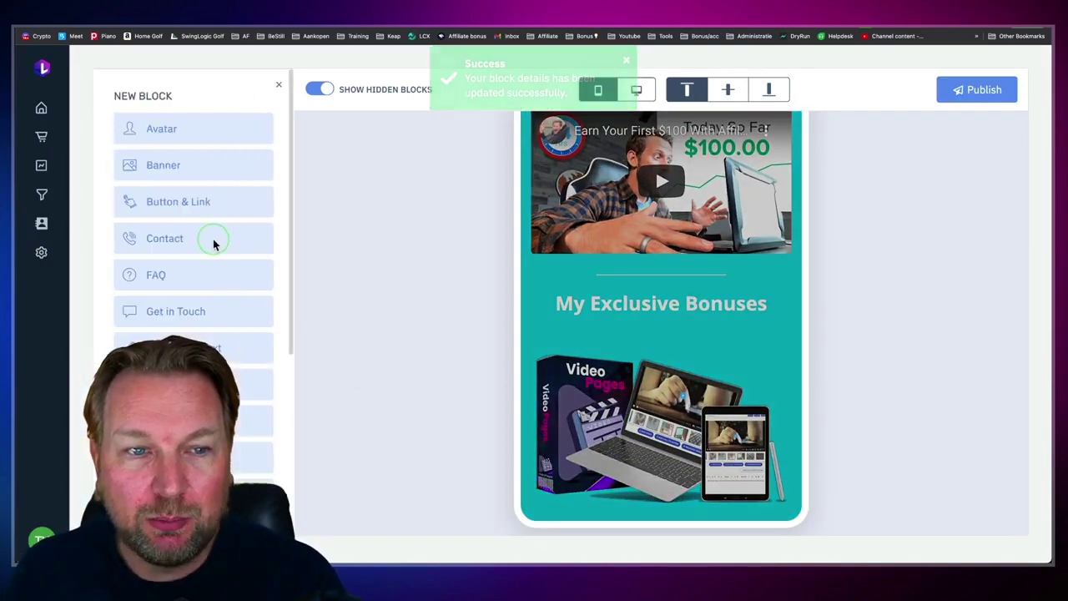
{"action": "left_click", "coordinate": [178, 206]}
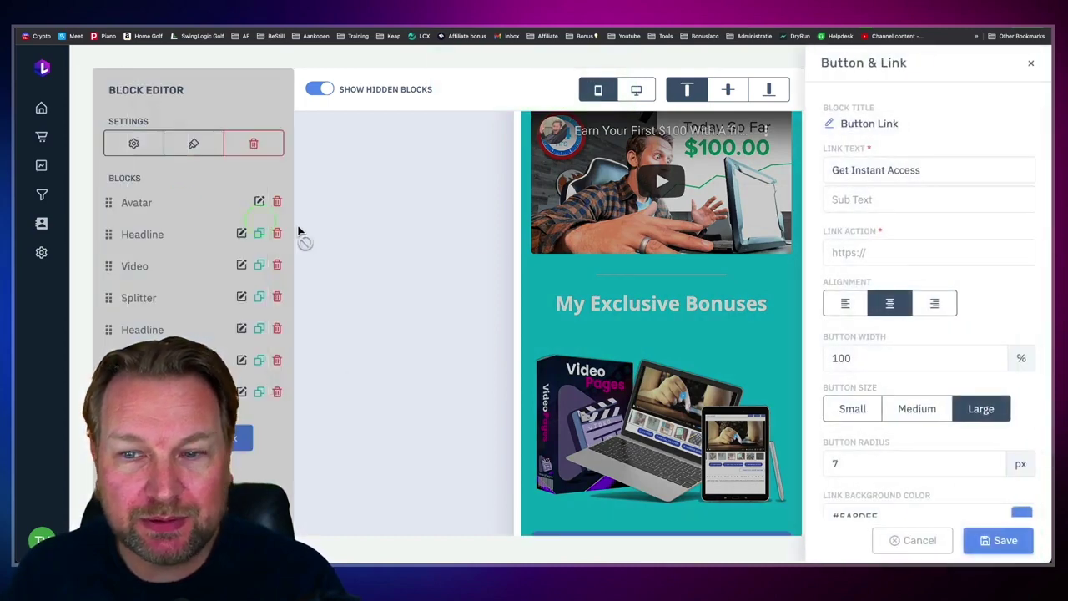
{"action": "triple_click", "coordinate": [899, 170]}
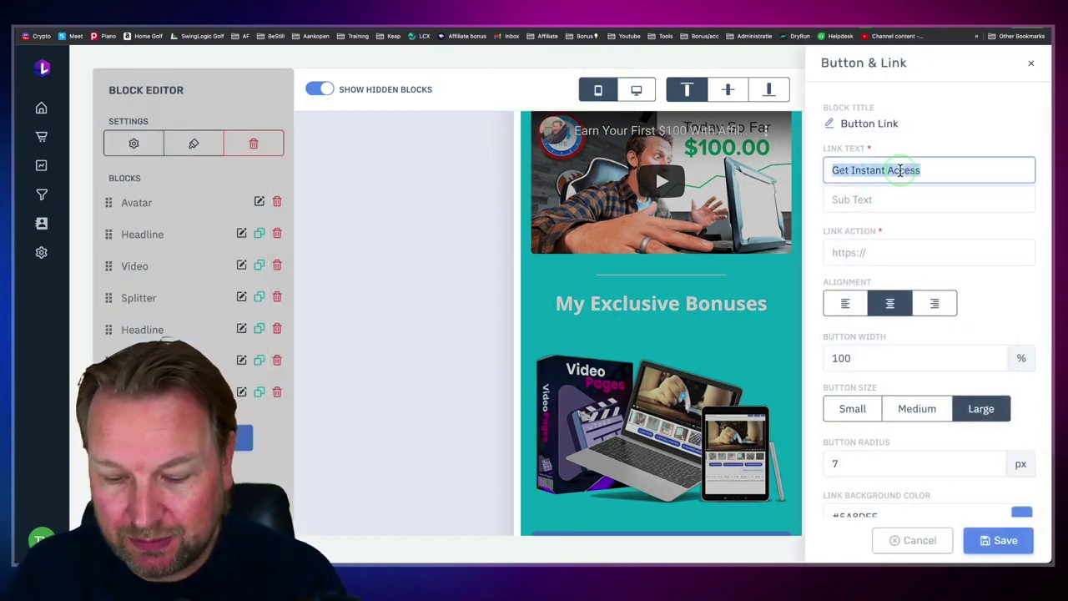
{"action": "type", "text": "Get it Here"}
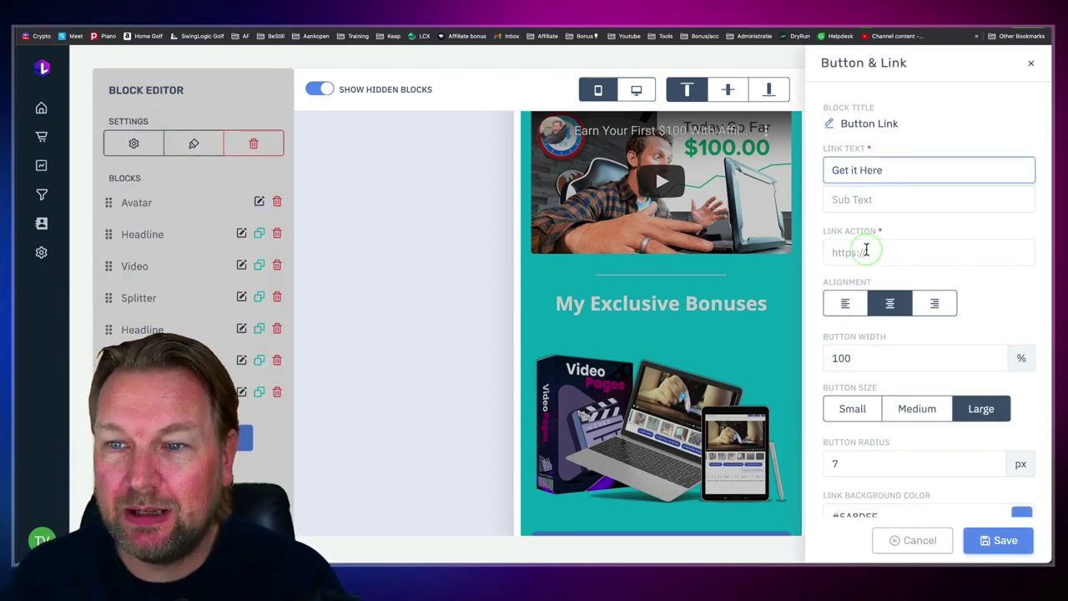
{"action": "left_click", "coordinate": [861, 258]}
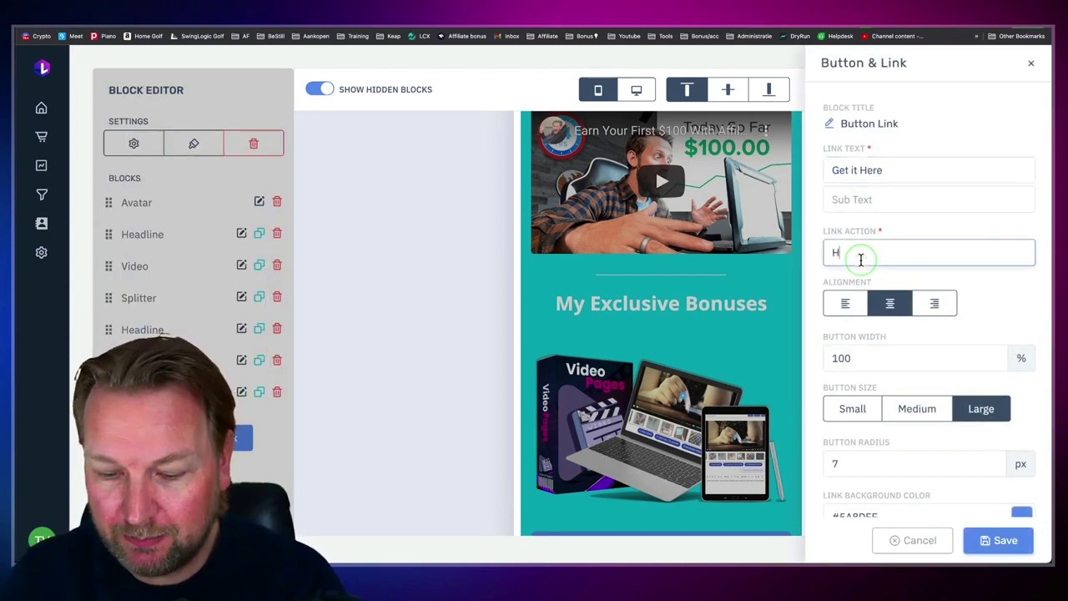
{"action": "type", "text": "Htttps://"}
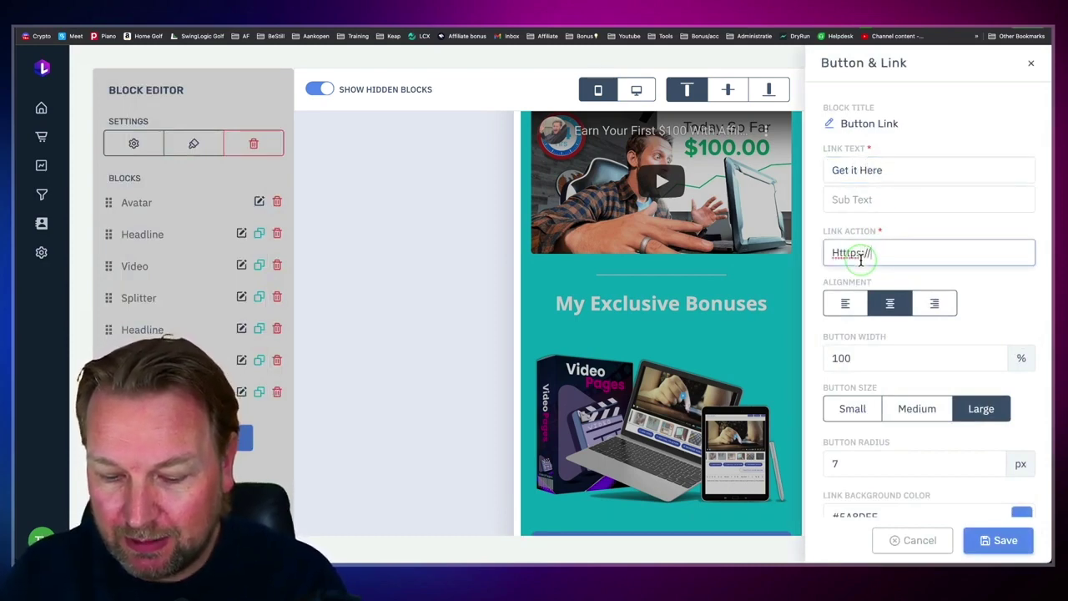
{"action": "key", "text": "BackSpace"}
{"action": "key", "text": "BackSpace"}
{"action": "key", "text": "BackSpace"}
{"action": "key", "text": "BackSpace"}
{"action": "key", "text": "BackSpace"}
{"action": "key", "text": "BackSpace"}
{"action": "type", "text": "ps://google.com"}
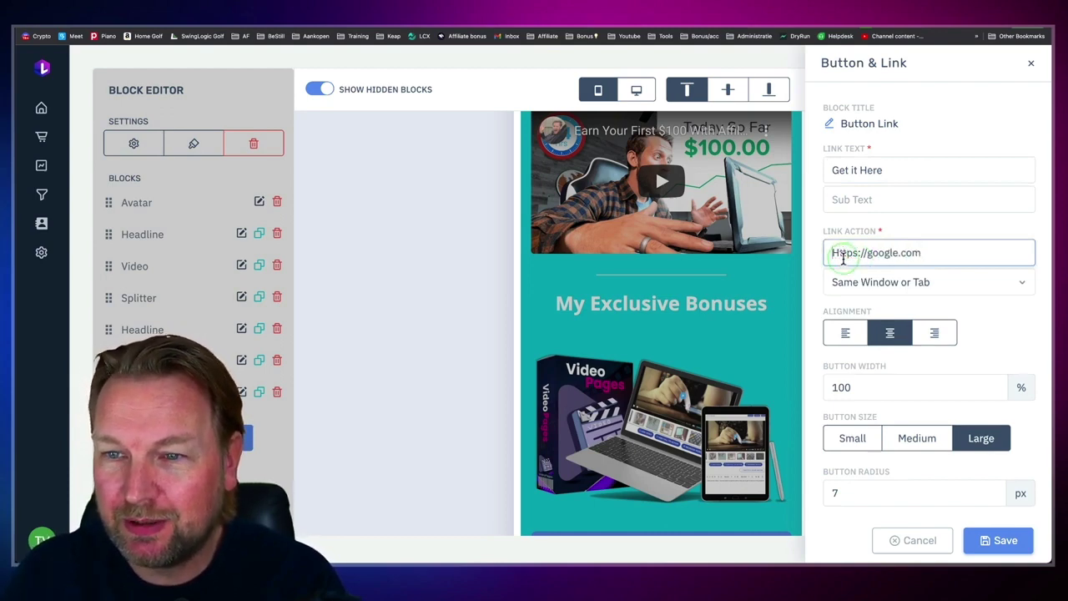
{"action": "left_click", "coordinate": [838, 255]}
{"action": "key", "text": "BackSpace"}
{"action": "type", "text": "https://google.com"}
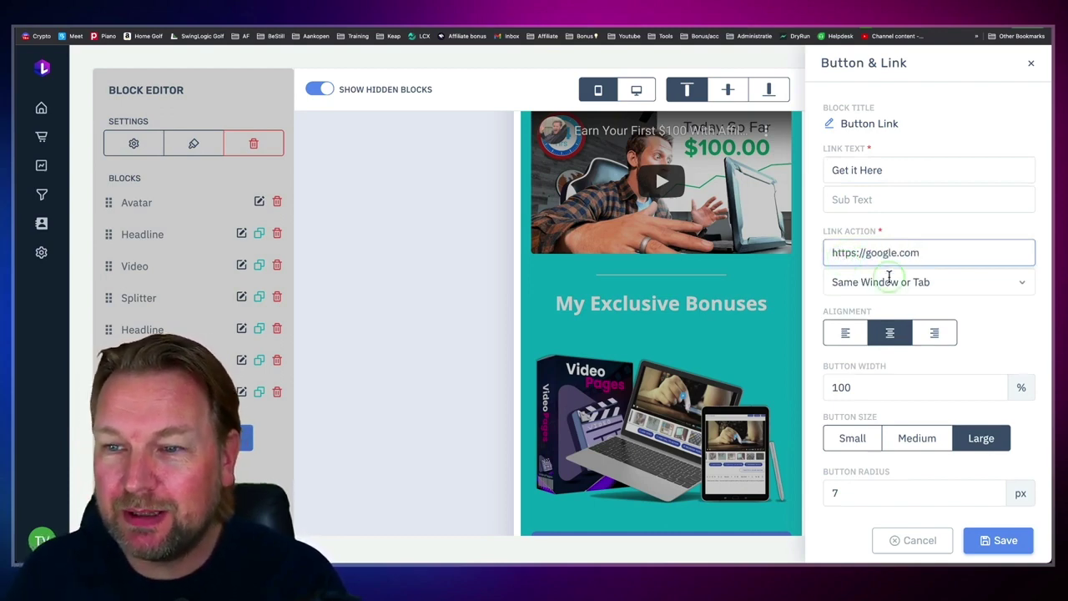
Step: Give the button a bright green background and save it
{"action": "scroll", "coordinate": [889, 276], "scroll_direction": "down", "scroll_amount": 3}
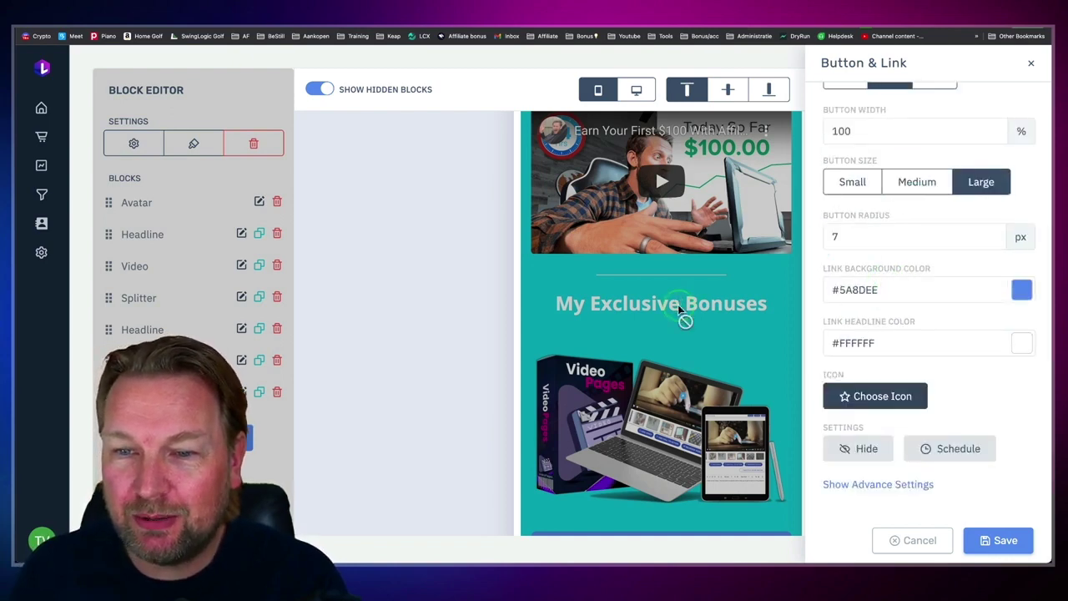
{"action": "scroll", "coordinate": [681, 301], "scroll_direction": "down", "scroll_amount": 1}
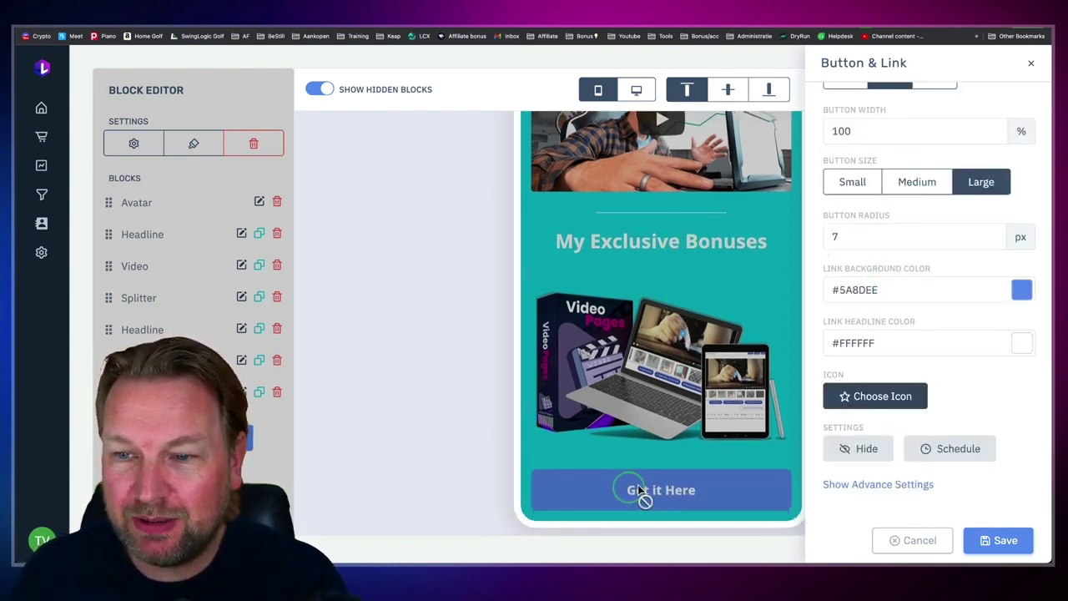
{"action": "left_click", "coordinate": [1022, 289]}
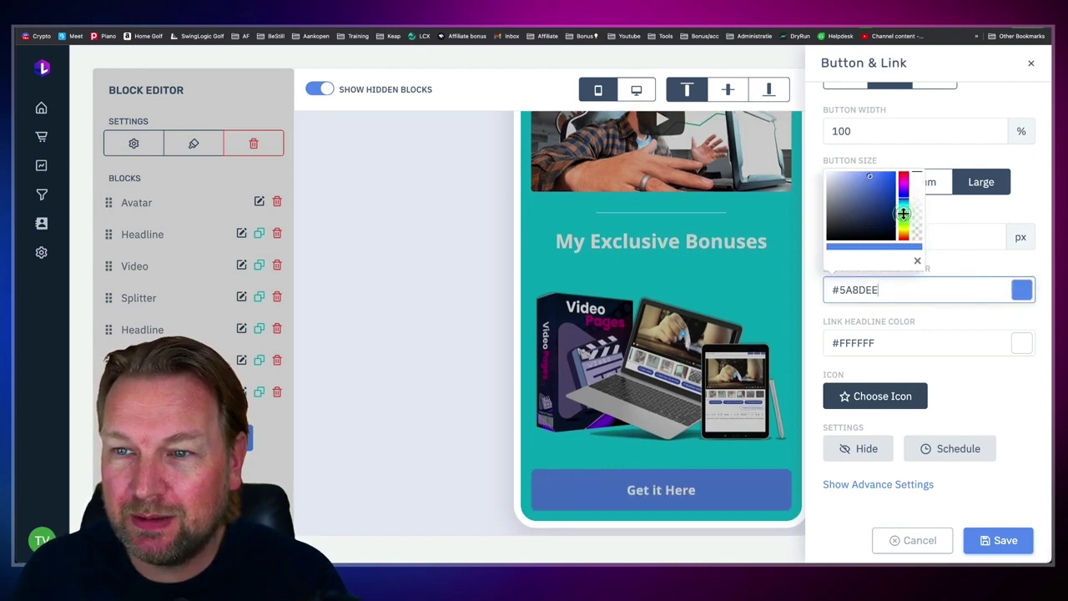
{"action": "left_click", "coordinate": [903, 213]}
{"action": "left_click", "coordinate": [882, 186]}
{"action": "left_click_drag", "start_coordinate": [882, 186], "coordinate": [893, 173]}
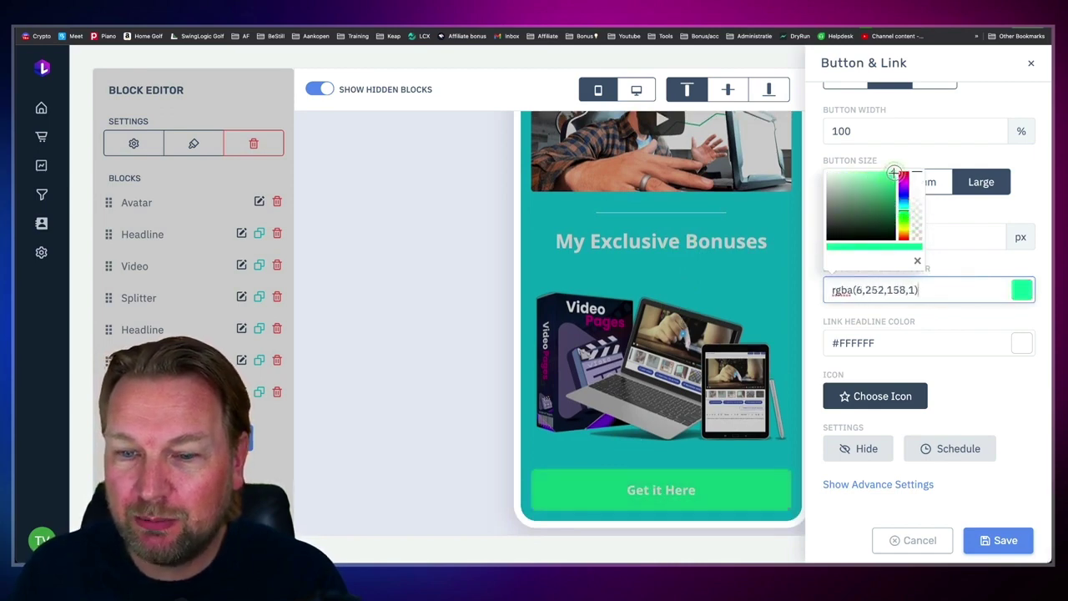
{"action": "left_click", "coordinate": [991, 428]}
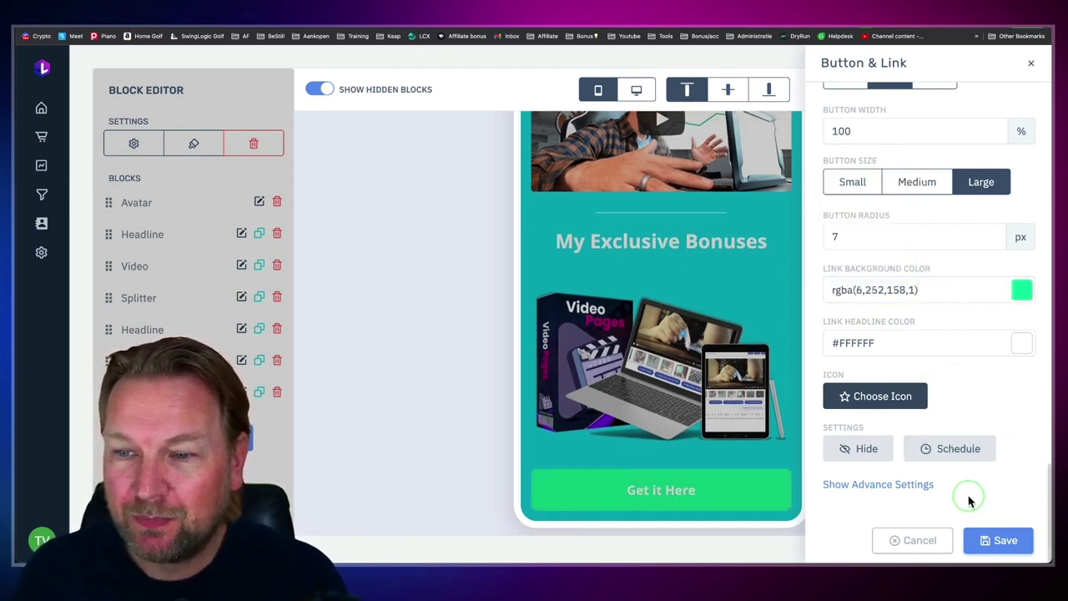
{"action": "left_click", "coordinate": [1002, 544]}
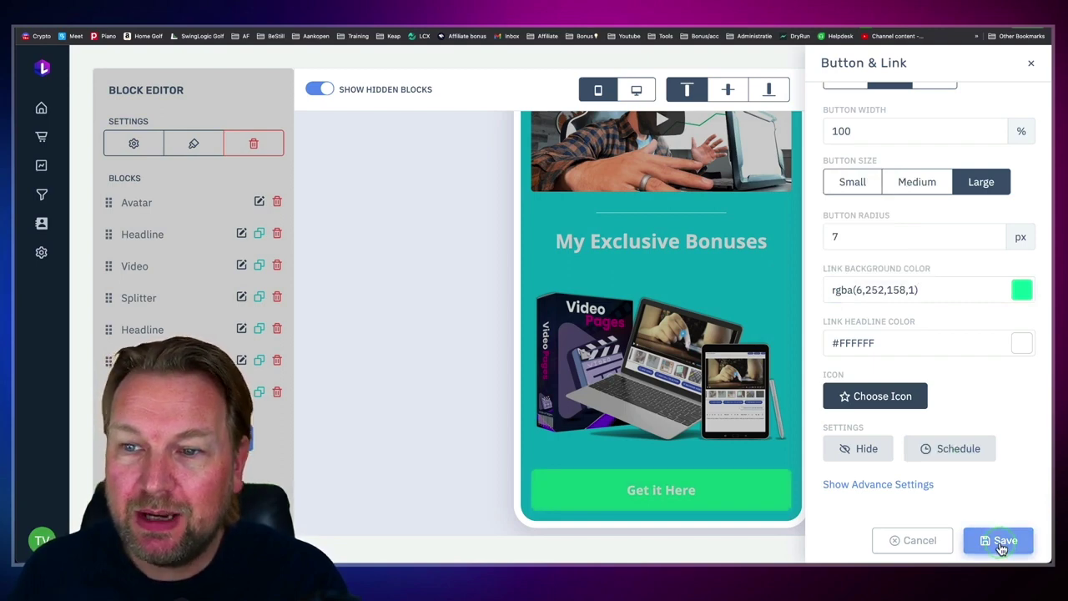
{"action": "left_click", "coordinate": [551, 333]}
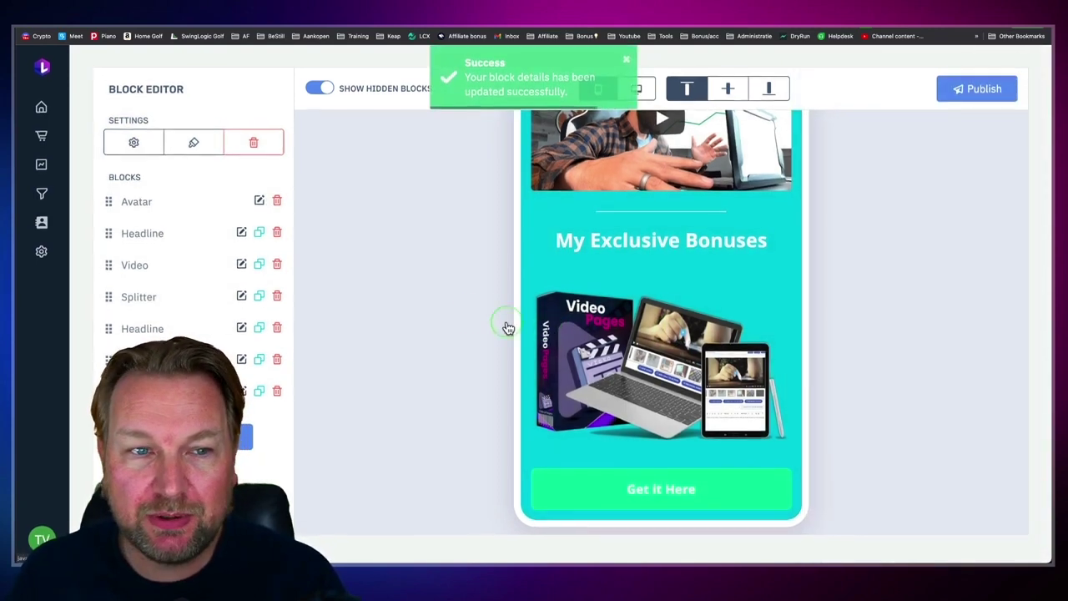
Step: Add another Banner block and browse the Pixabay, UnSplash and Youzign image sources
{"action": "left_click", "coordinate": [242, 438]}
{"action": "left_click", "coordinate": [201, 214]}
{"action": "left_click", "coordinate": [186, 171]}
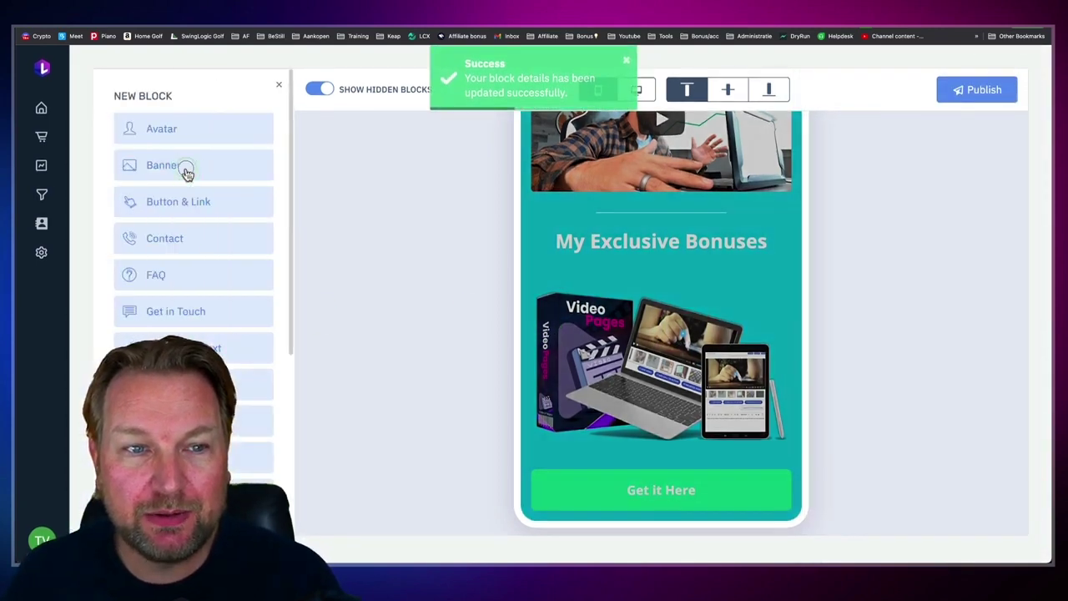
{"action": "left_click", "coordinate": [890, 170]}
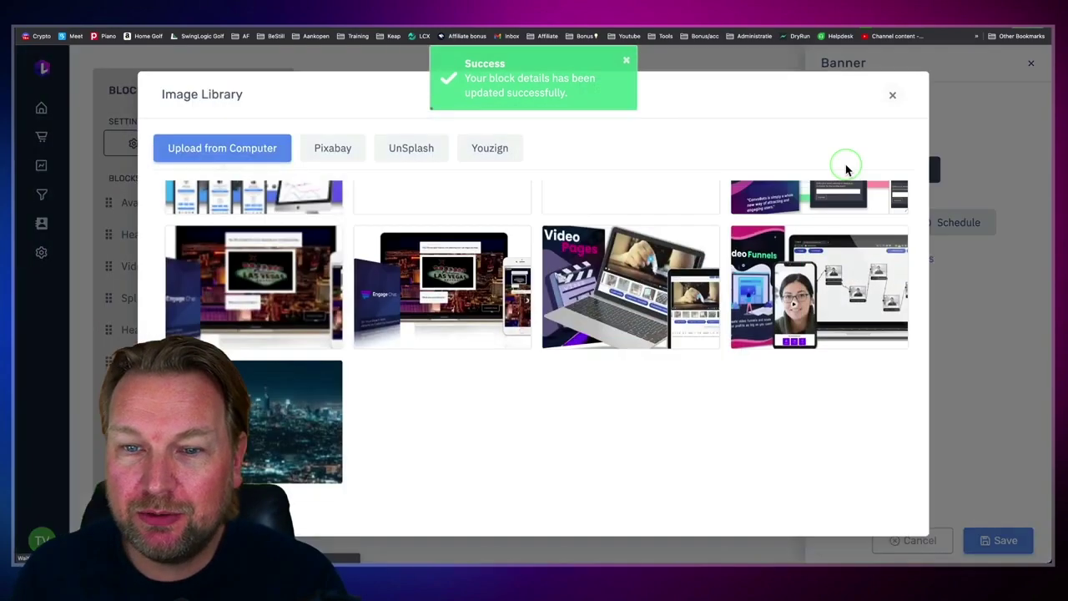
{"action": "scroll", "coordinate": [500, 323], "scroll_direction": "down", "scroll_amount": 5}
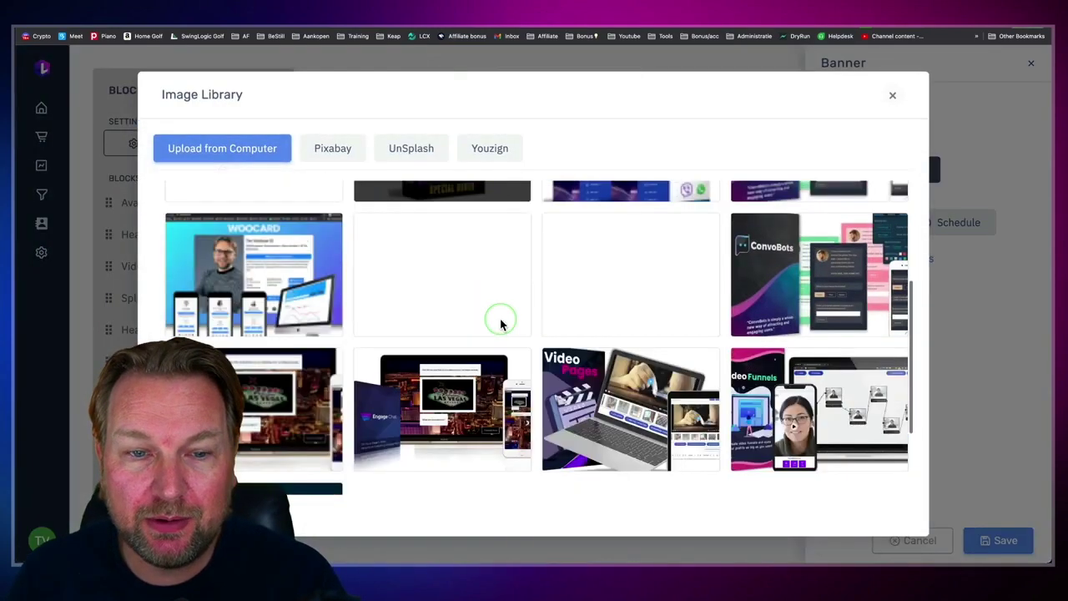
{"action": "left_click", "coordinate": [332, 155]}
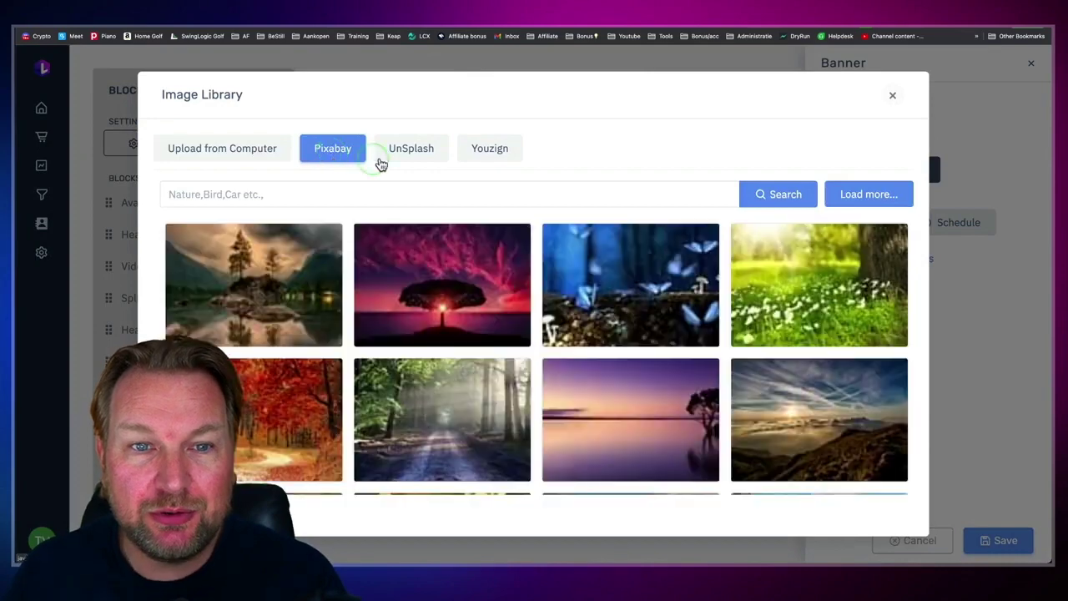
{"action": "left_click", "coordinate": [399, 151]}
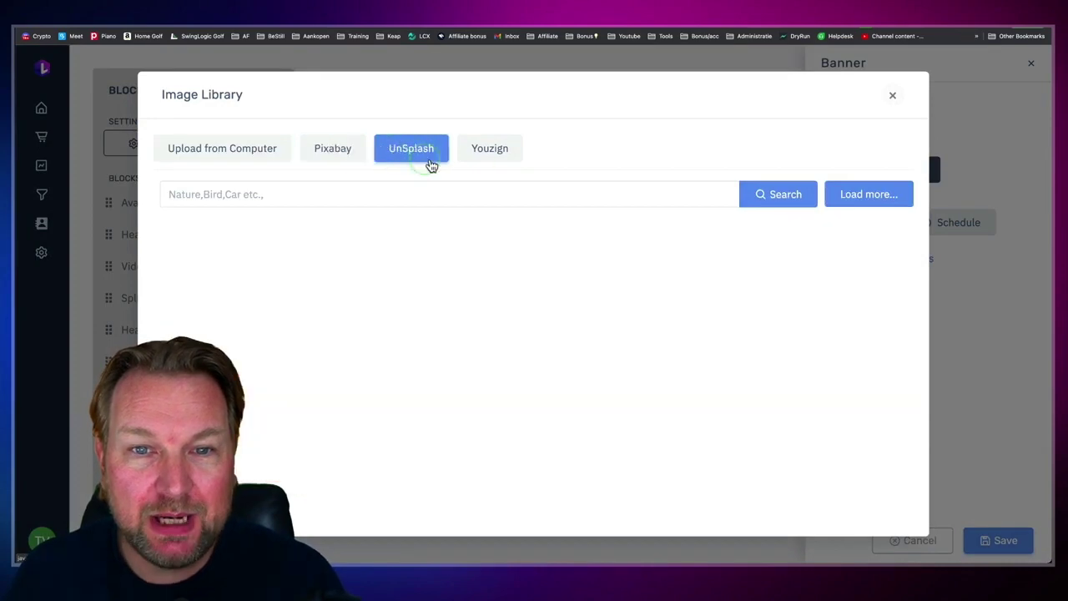
{"action": "left_click", "coordinate": [490, 150]}
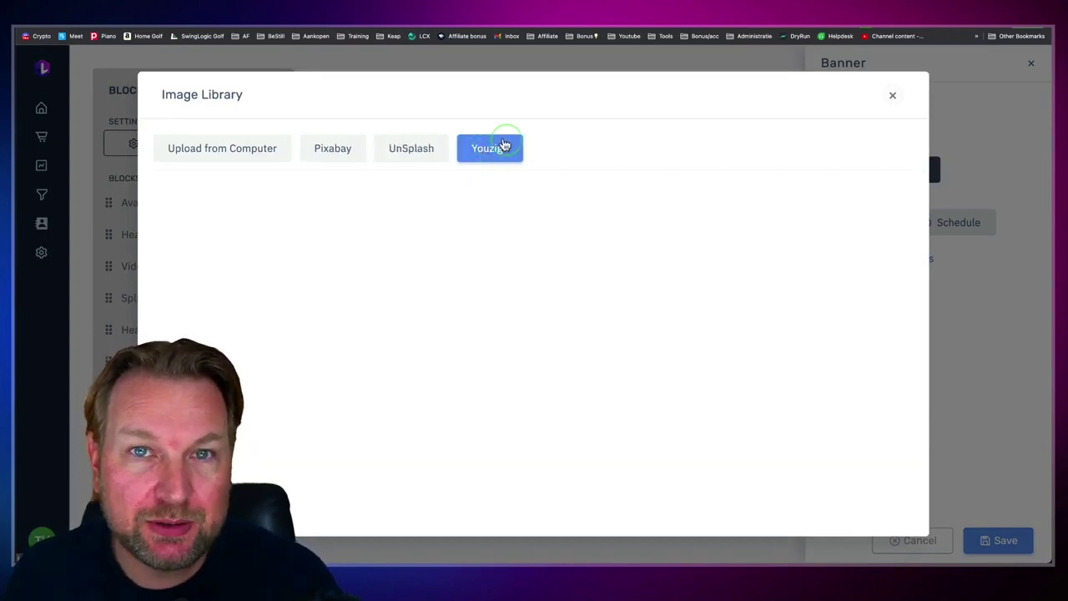
{"action": "left_click", "coordinate": [238, 147]}
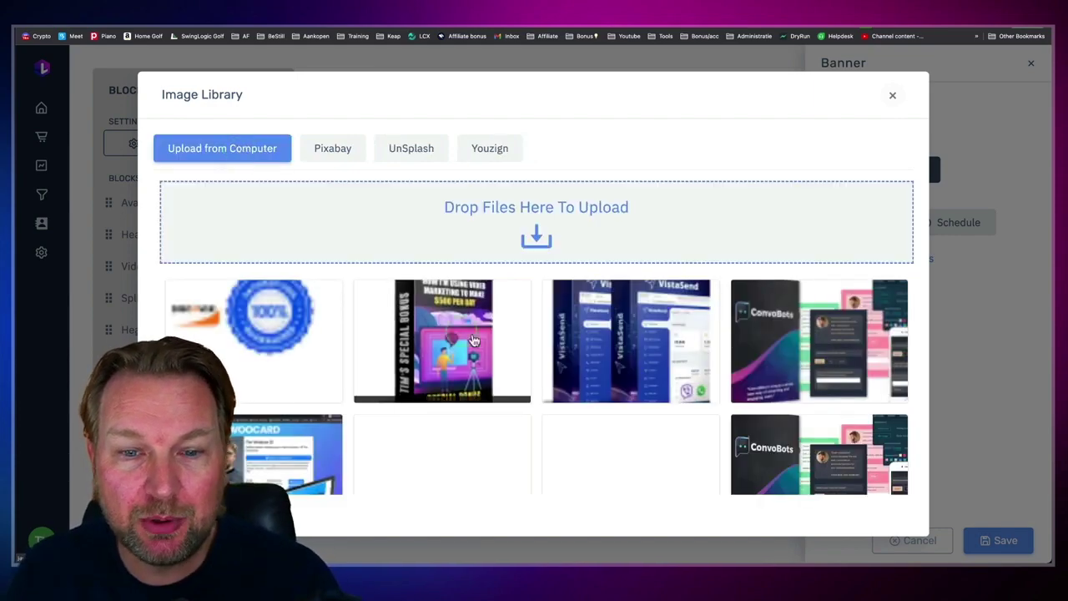
Step: Apply the uploaded Video Funnels image as the banner and save the block
{"action": "scroll", "coordinate": [489, 340], "scroll_direction": "down", "scroll_amount": 3}
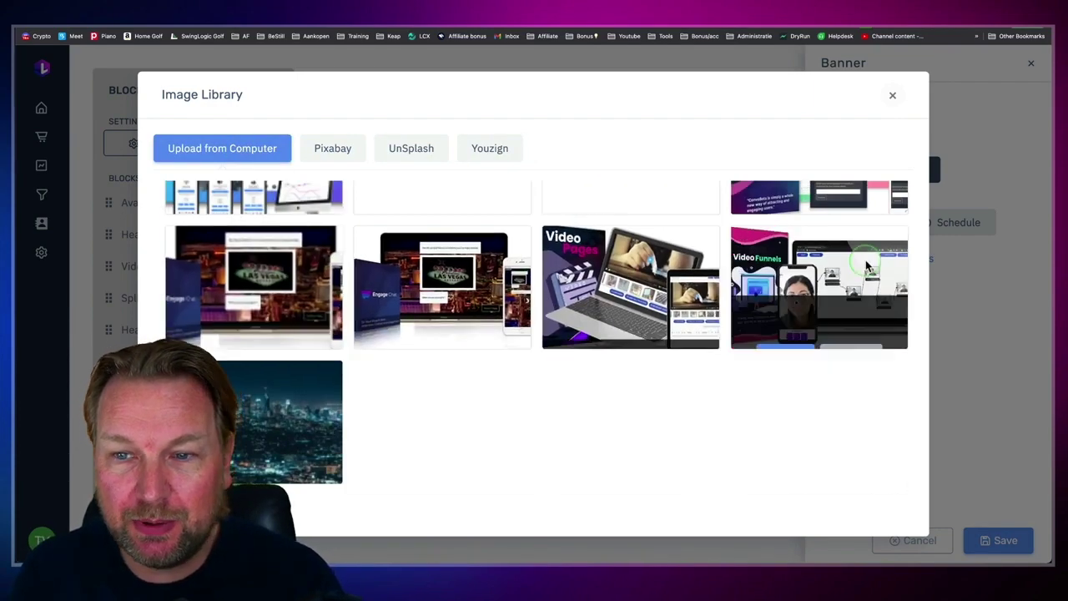
{"action": "left_click", "coordinate": [797, 294]}
{"action": "scroll", "coordinate": [651, 424], "scroll_direction": "down", "scroll_amount": 2}
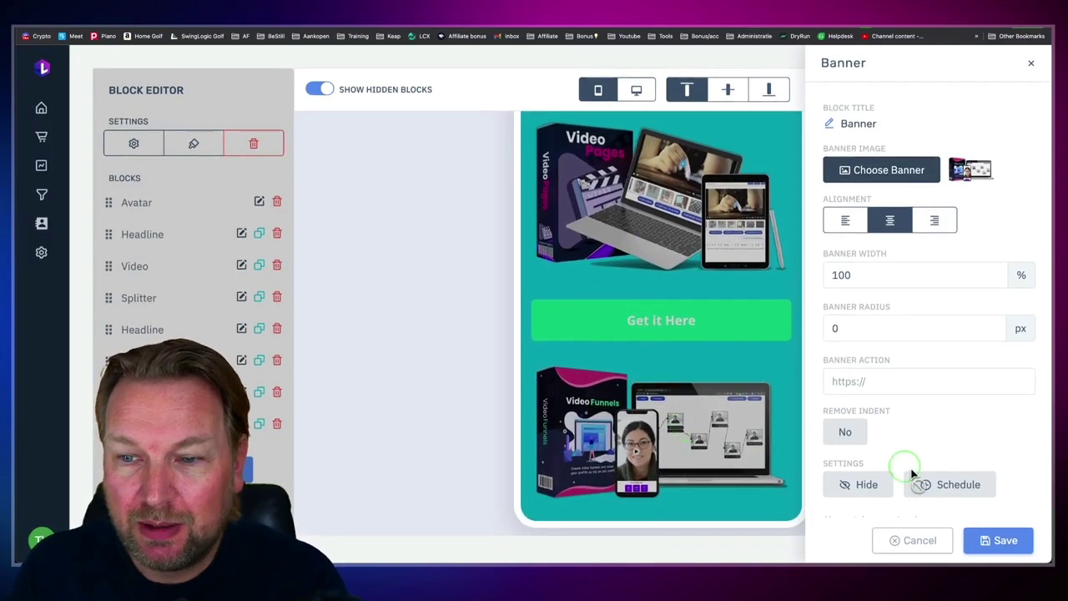
{"action": "left_click", "coordinate": [1002, 542]}
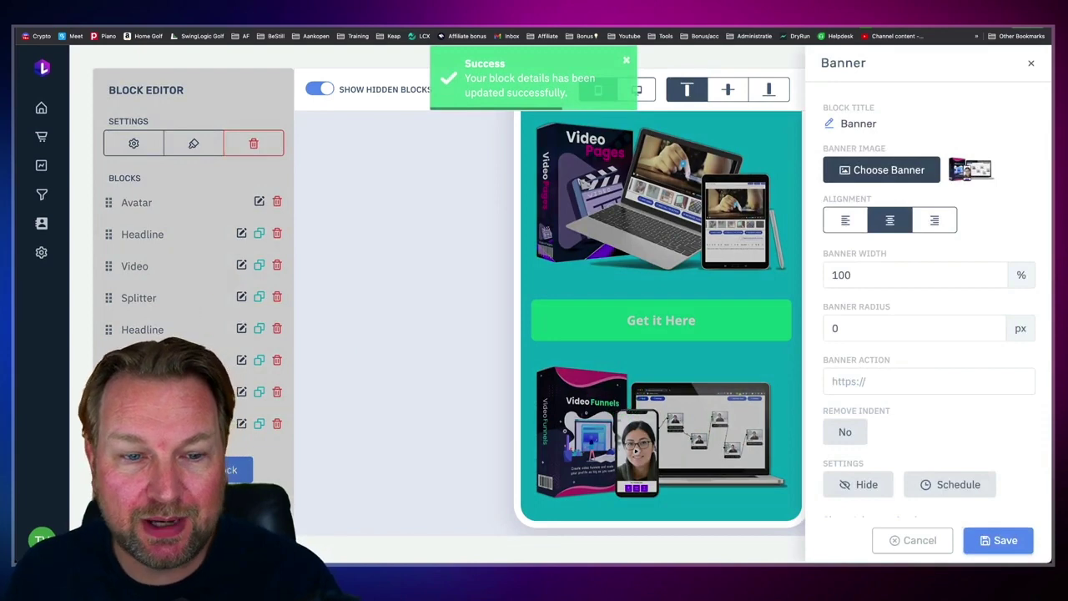
{"action": "left_click", "coordinate": [1005, 540]}
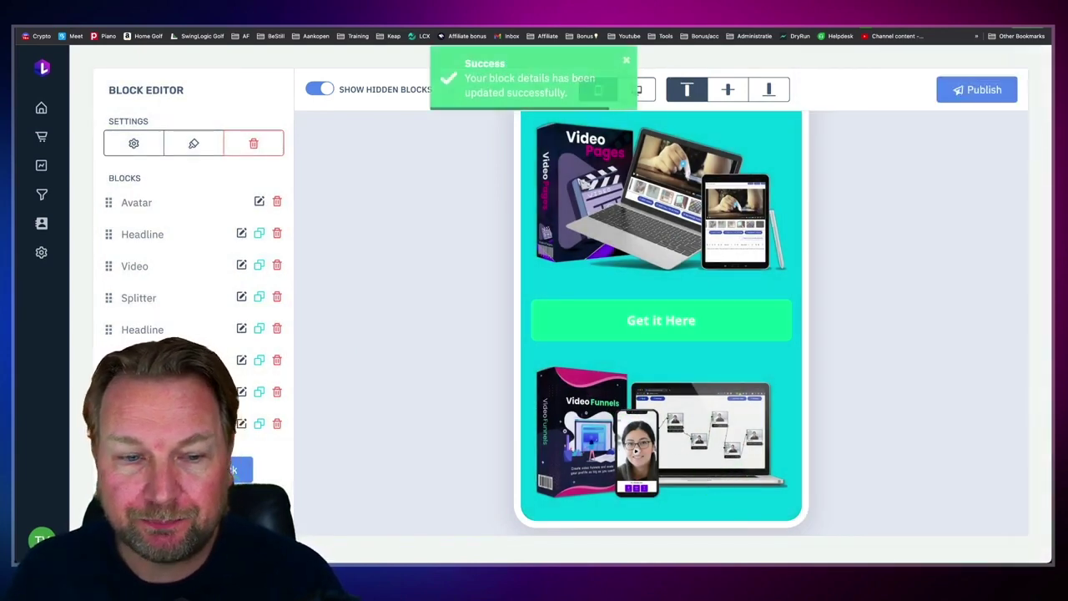
Step: Add a Button & Link block with a deeper green background colour
{"action": "left_click", "coordinate": [242, 470]}
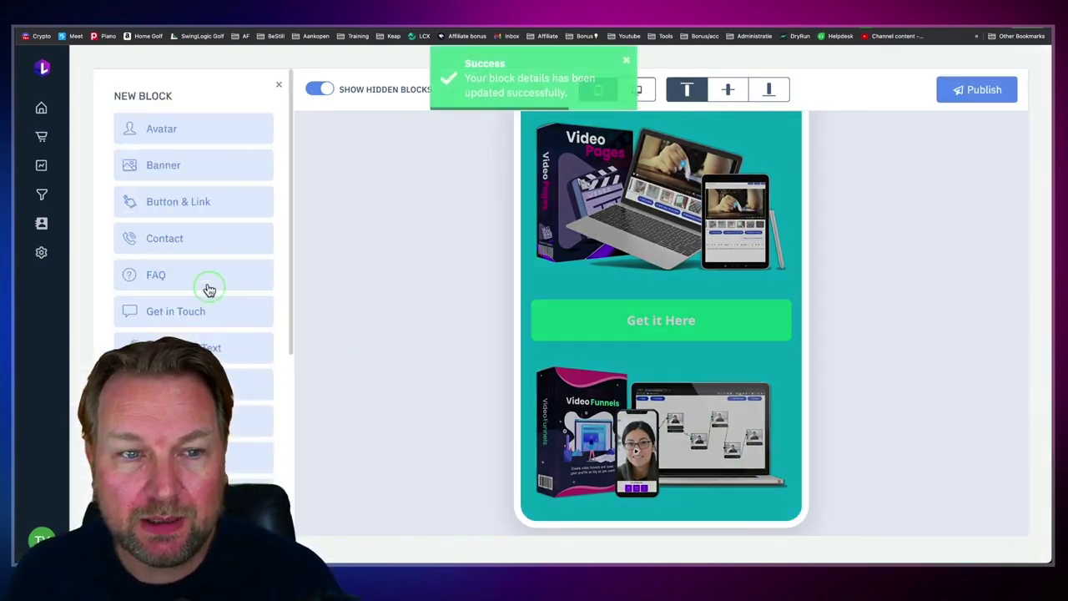
{"action": "scroll", "coordinate": [201, 294], "scroll_direction": "down", "scroll_amount": 3}
{"action": "scroll", "coordinate": [201, 294], "scroll_direction": "up", "scroll_amount": 3}
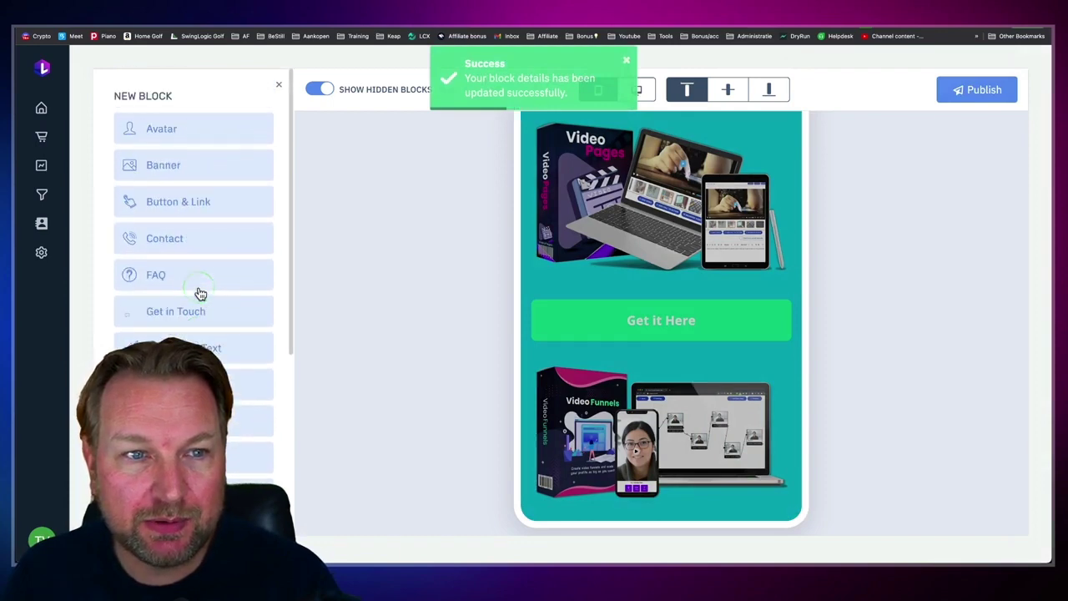
{"action": "left_click", "coordinate": [192, 205]}
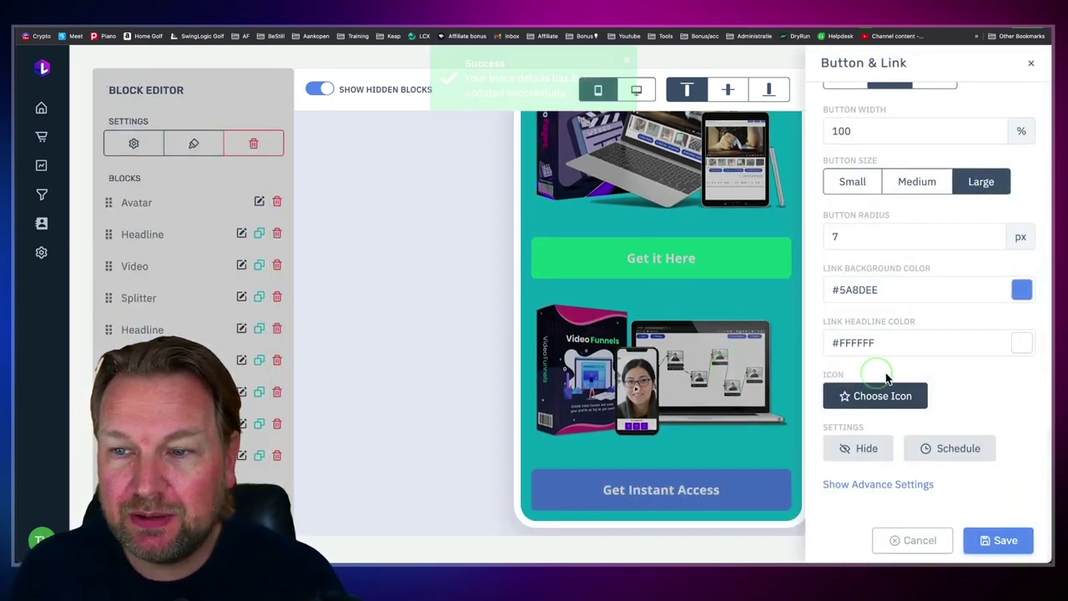
{"action": "left_click", "coordinate": [1029, 288]}
{"action": "left_click", "coordinate": [903, 214]}
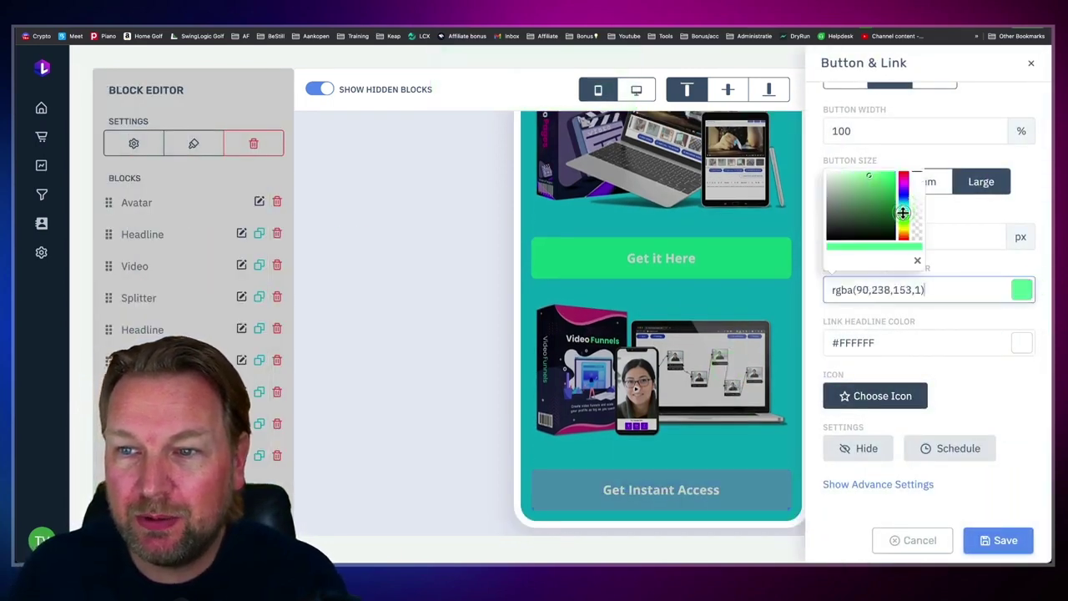
{"action": "left_click_drag", "start_coordinate": [883, 197], "coordinate": [889, 181]}
{"action": "left_click", "coordinate": [982, 382]}
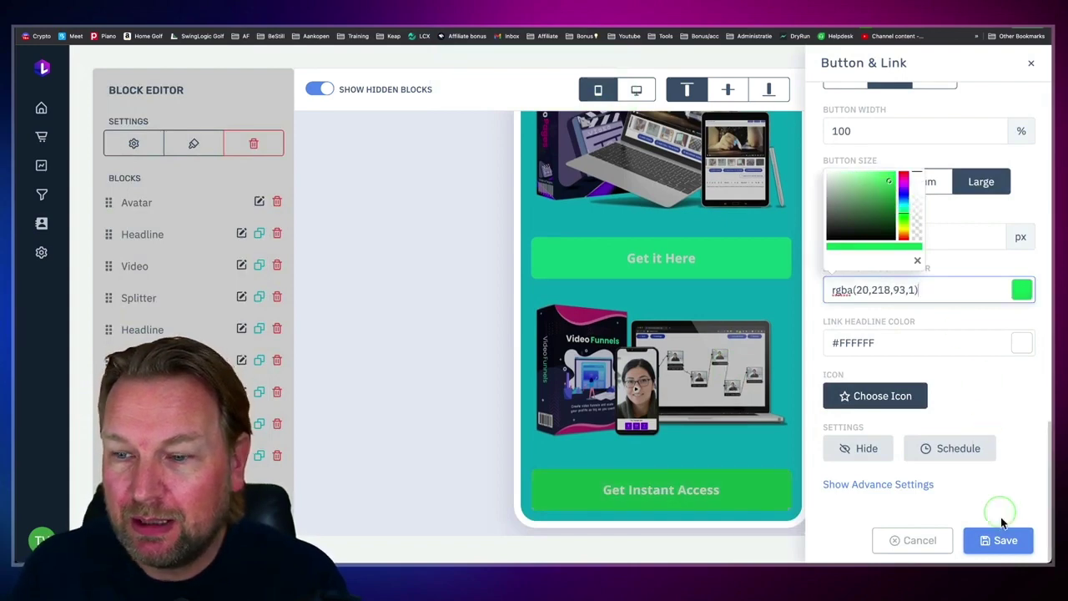
{"action": "left_click", "coordinate": [1002, 543]}
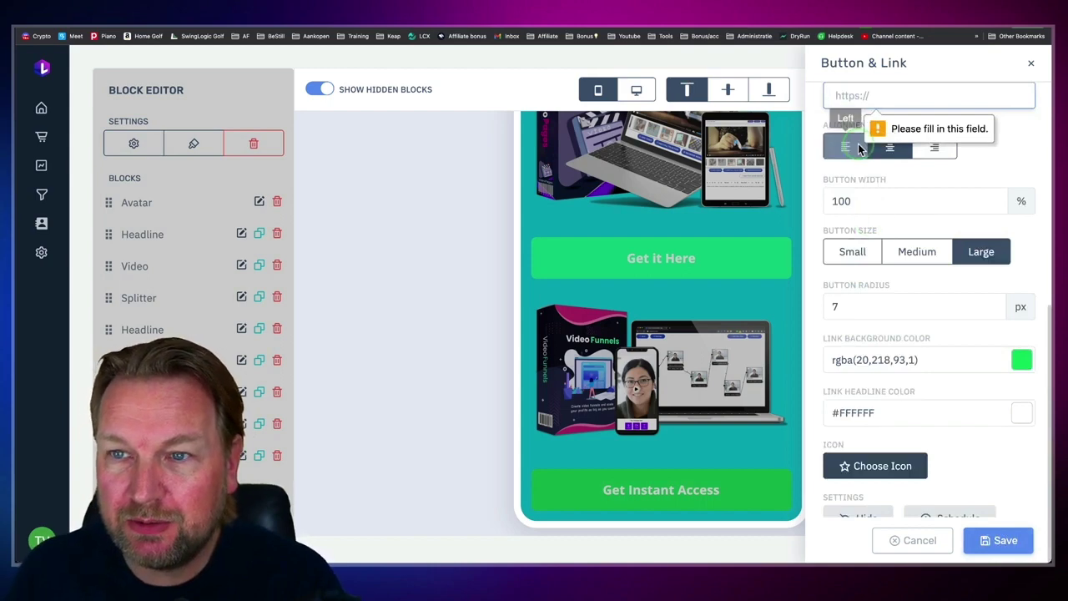
{"action": "type", "text": "ht"}
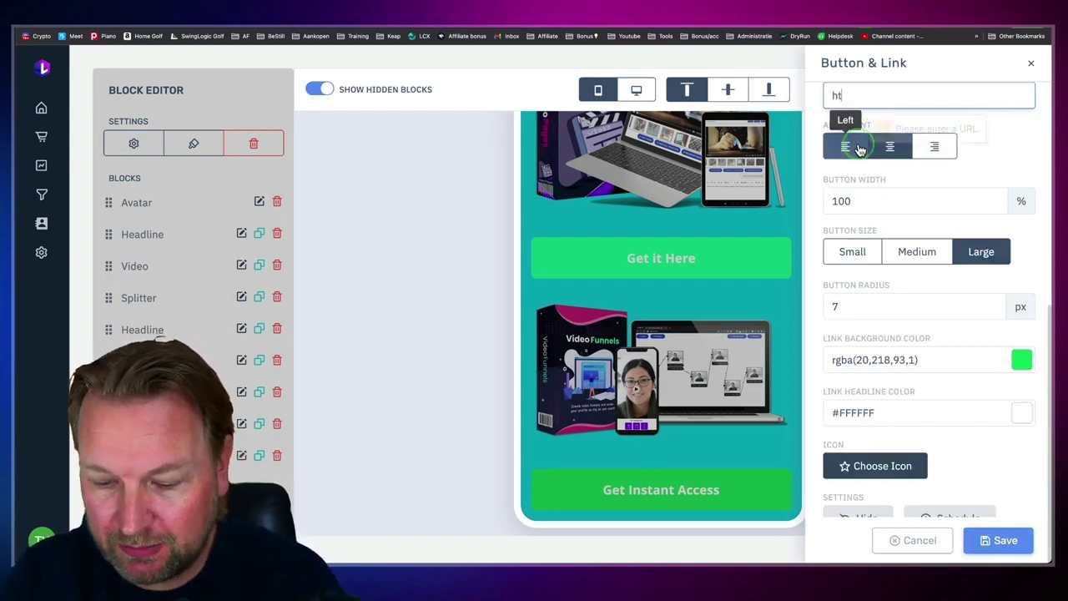
{"action": "type", "text": "tps://fgoo"}
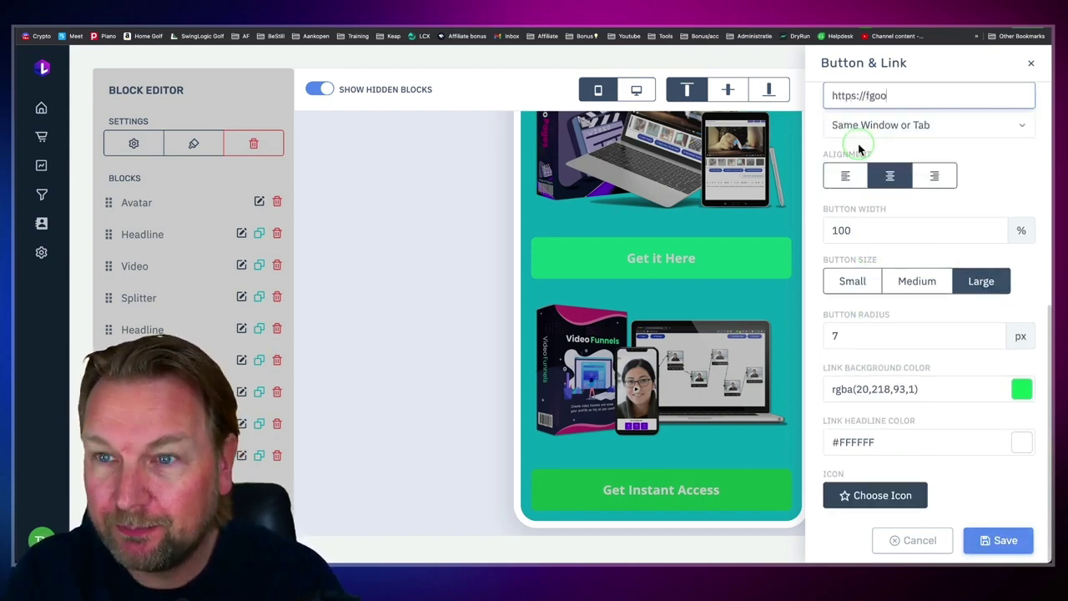
{"action": "key", "text": "BackSpace"}
{"action": "type", "text": "google.com"}
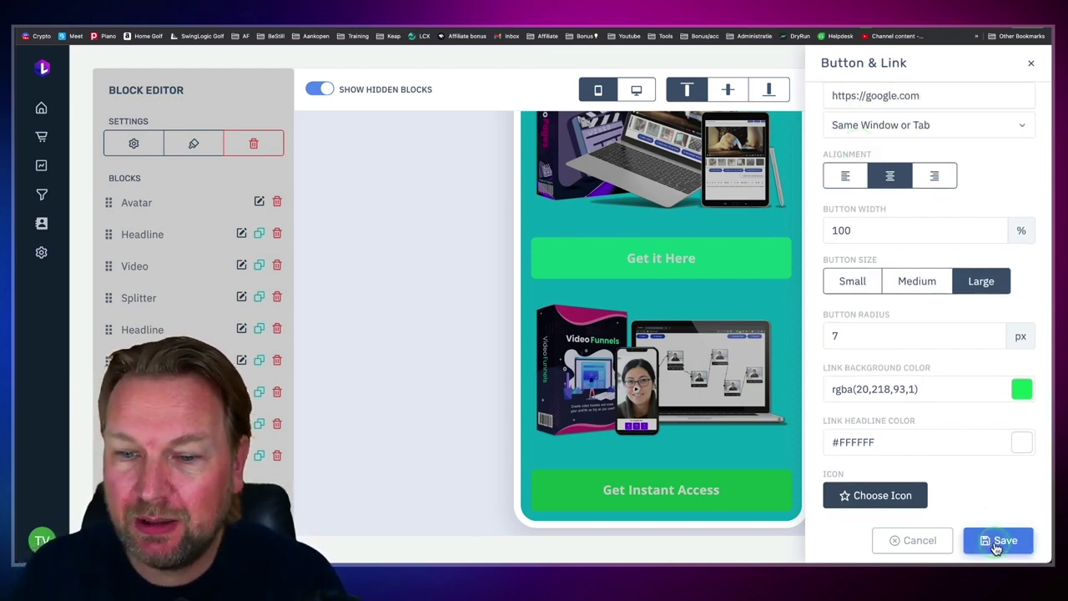
{"action": "left_click", "coordinate": [998, 540]}
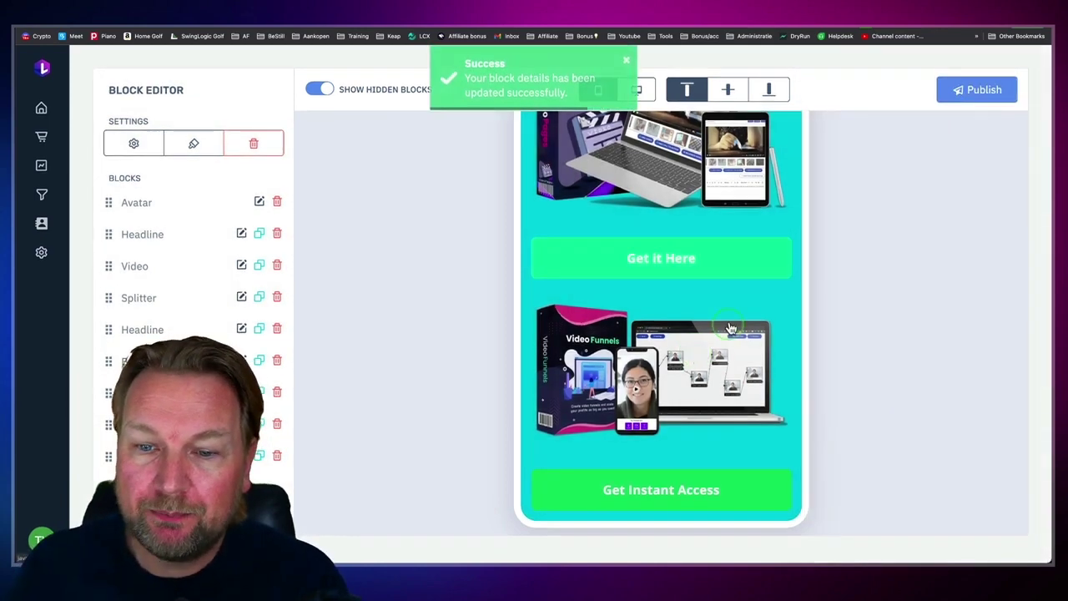
Step: Reopen the Get it Here button's settings and expand its advanced options: highlight, spacing and background
{"action": "scroll", "coordinate": [614, 173], "scroll_direction": "up", "scroll_amount": 5}
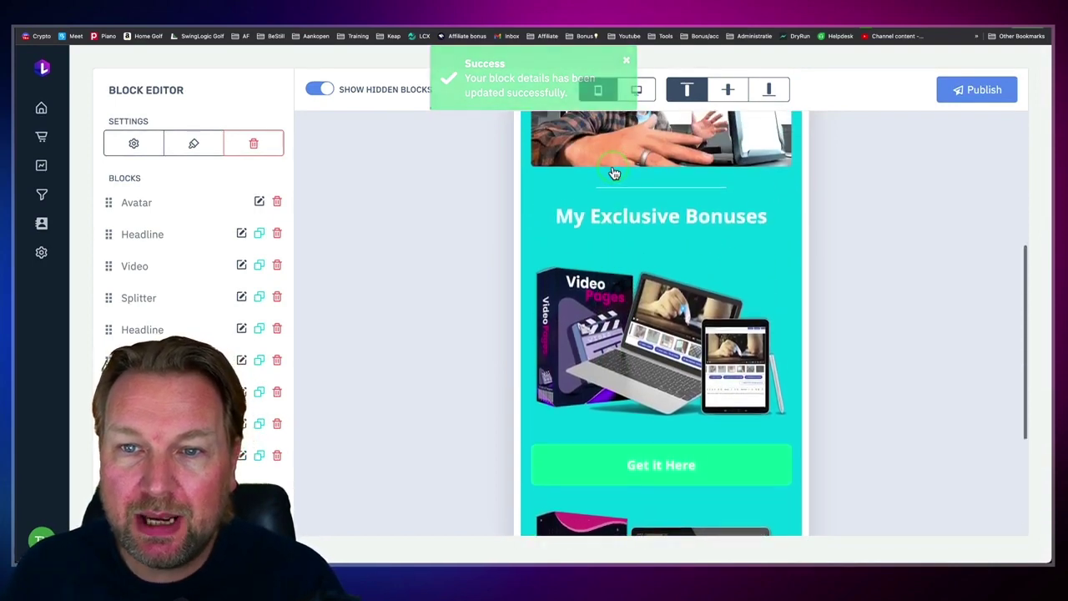
{"action": "scroll", "coordinate": [626, 209], "scroll_direction": "down", "scroll_amount": 5}
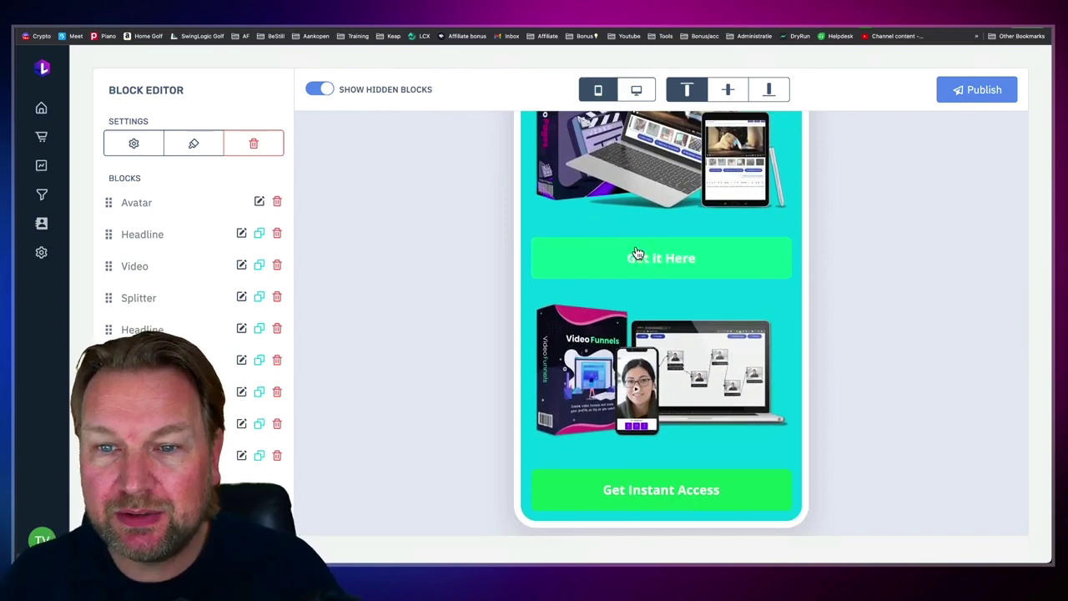
{"action": "left_click", "coordinate": [646, 265]}
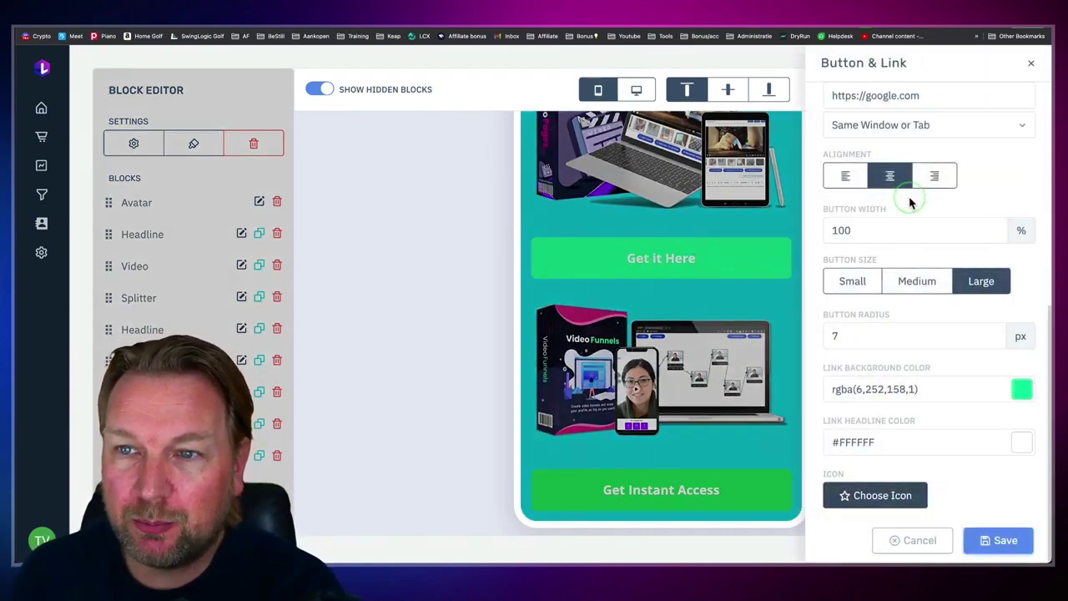
{"action": "scroll", "coordinate": [912, 204], "scroll_direction": "down", "scroll_amount": 2}
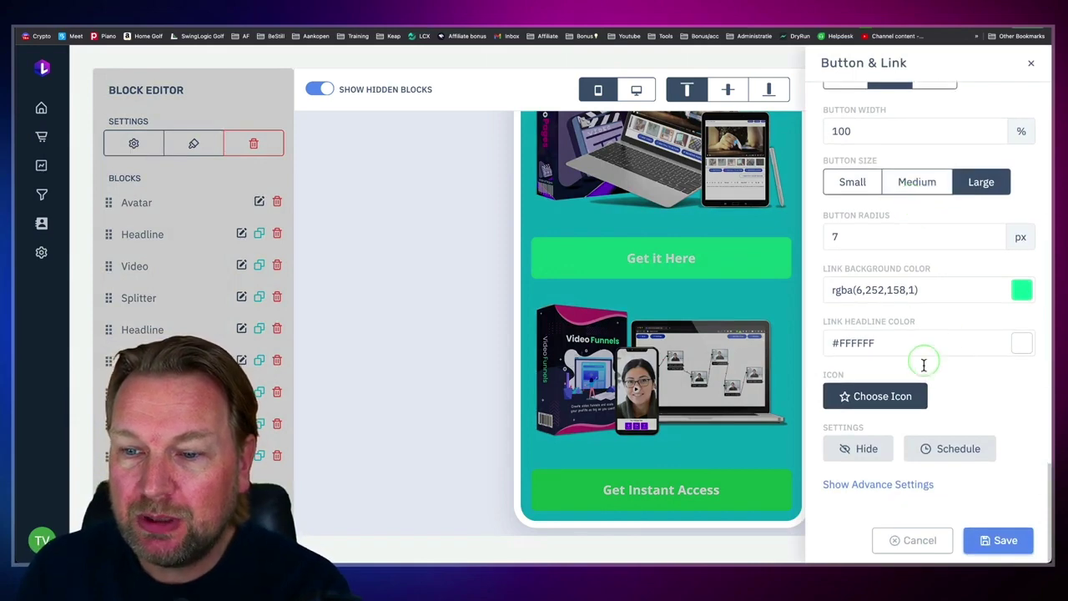
{"action": "left_click", "coordinate": [877, 483]}
{"action": "scroll", "coordinate": [896, 465], "scroll_direction": "down", "scroll_amount": 4}
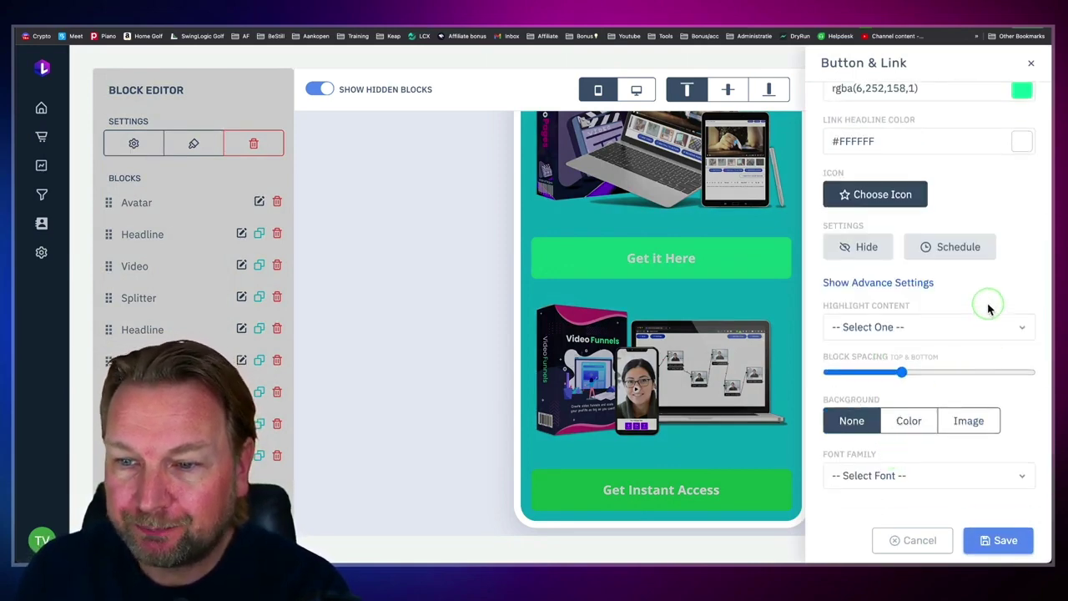
{"action": "scroll", "coordinate": [979, 284], "scroll_direction": "up", "scroll_amount": 8}
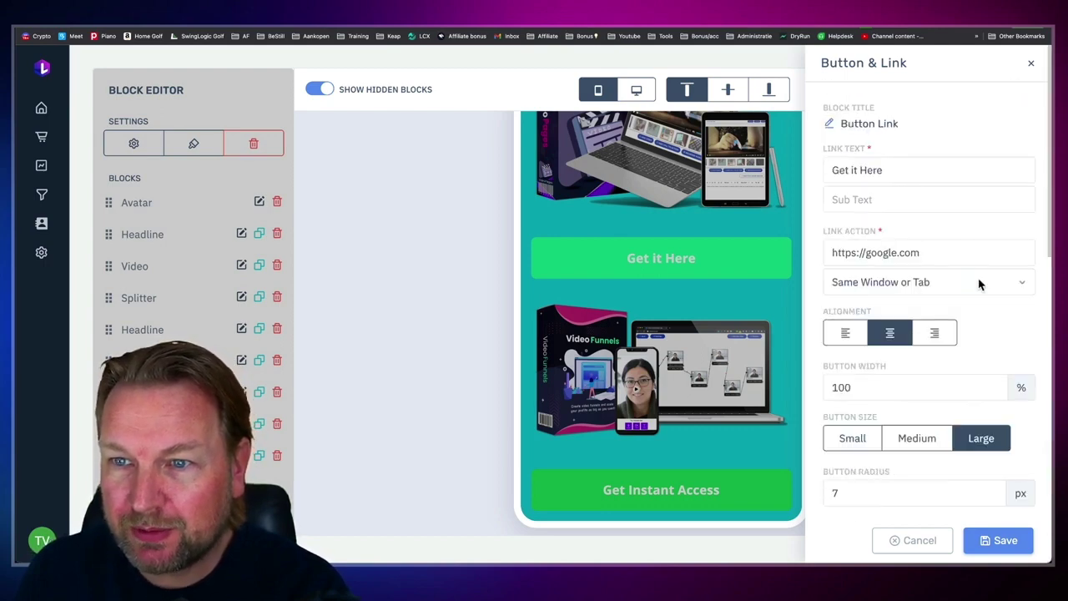
{"action": "scroll", "coordinate": [979, 288], "scroll_direction": "down", "scroll_amount": 4}
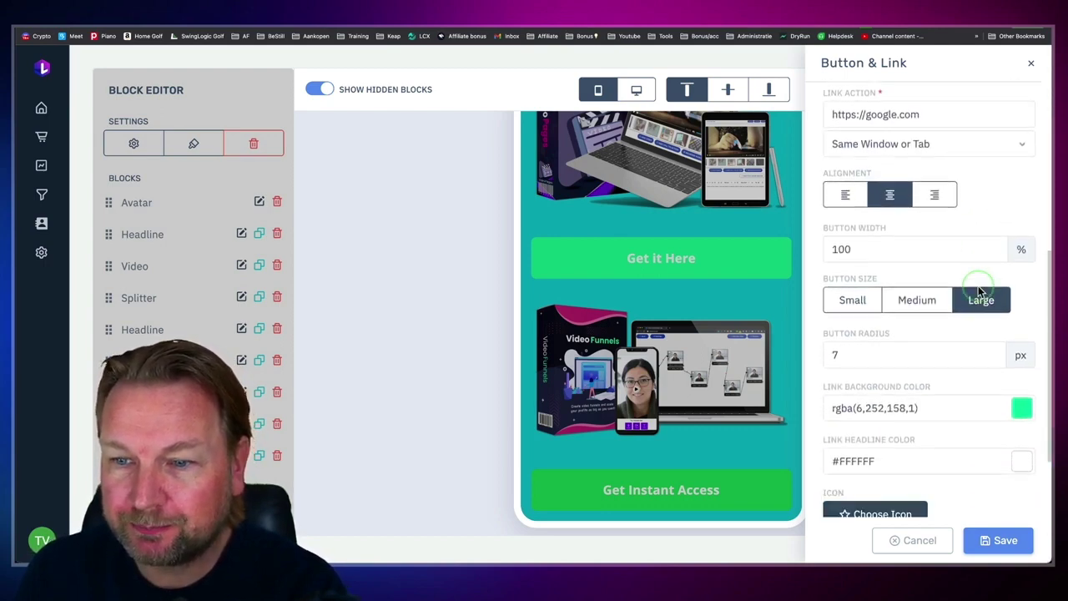
{"action": "scroll", "coordinate": [978, 287], "scroll_direction": "down", "scroll_amount": 1}
{"action": "scroll", "coordinate": [978, 286], "scroll_direction": "down", "scroll_amount": 5}
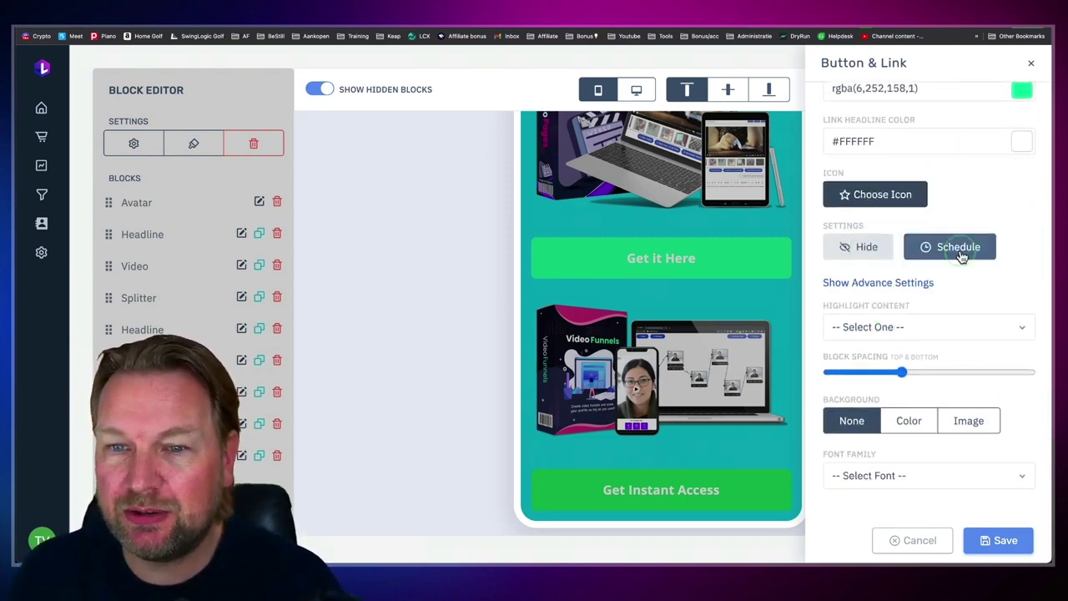
Step: Switch on Schedule for the Get it Here button, try an April 25 date range, then cancel it
{"action": "left_click", "coordinate": [959, 255]}
{"action": "left_click", "coordinate": [930, 288]}
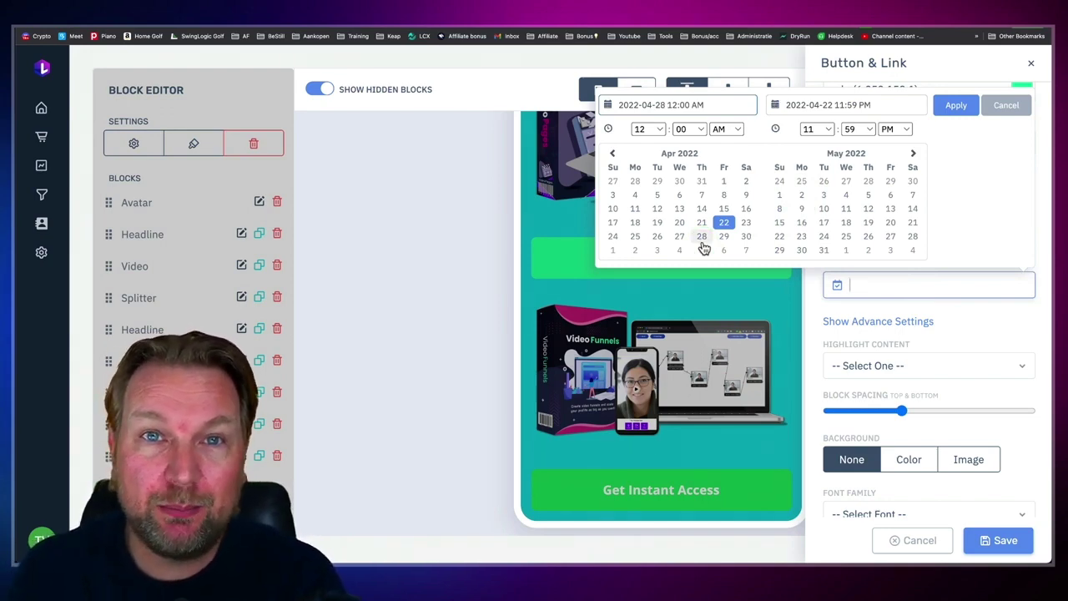
{"action": "left_click", "coordinate": [639, 240]}
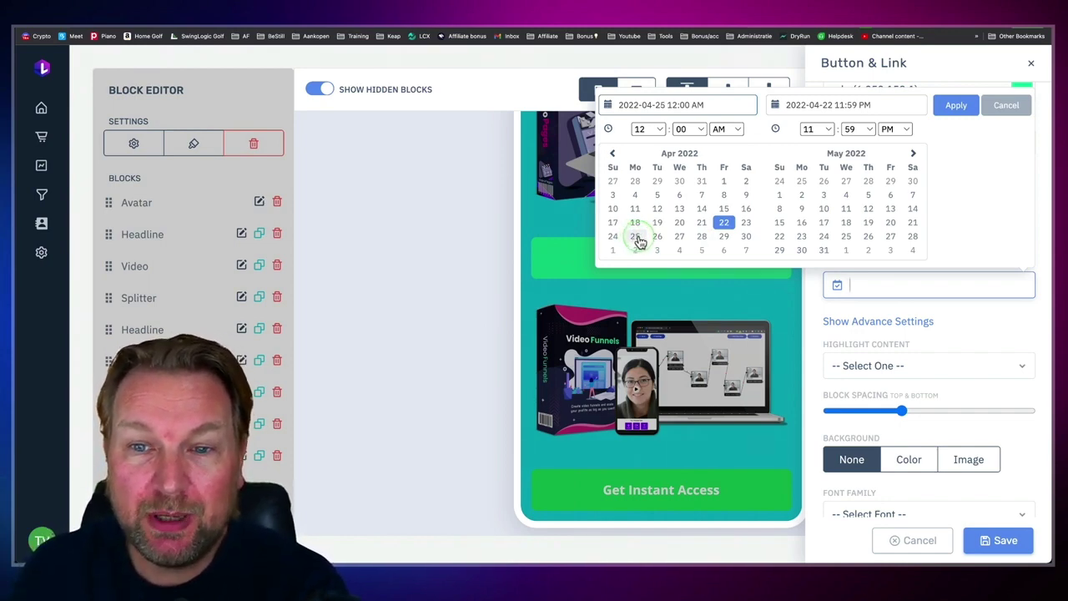
{"action": "left_click", "coordinate": [638, 241]}
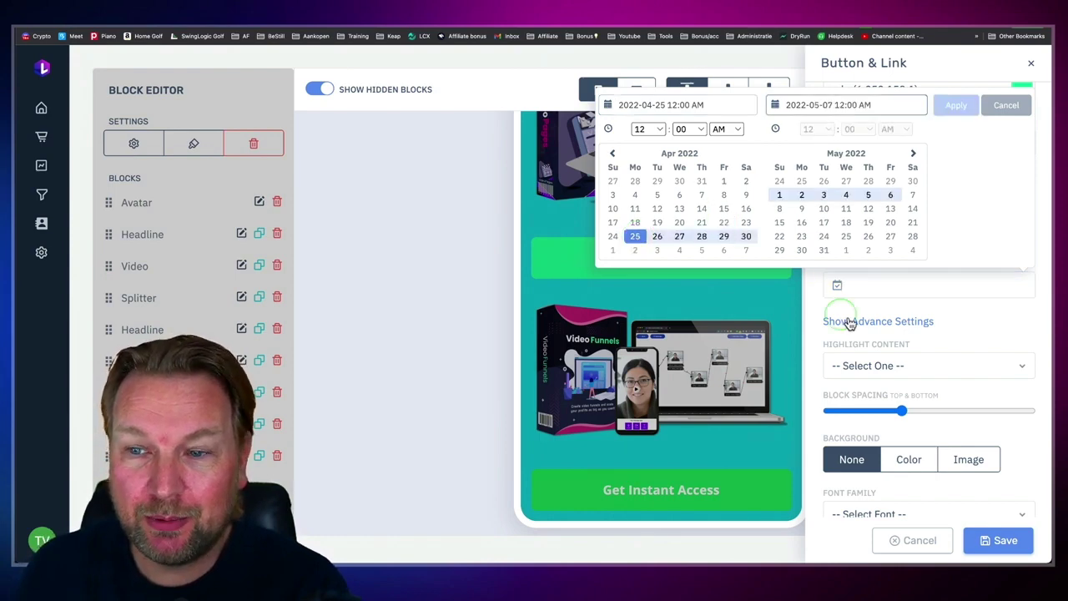
{"action": "left_click", "coordinate": [1007, 108]}
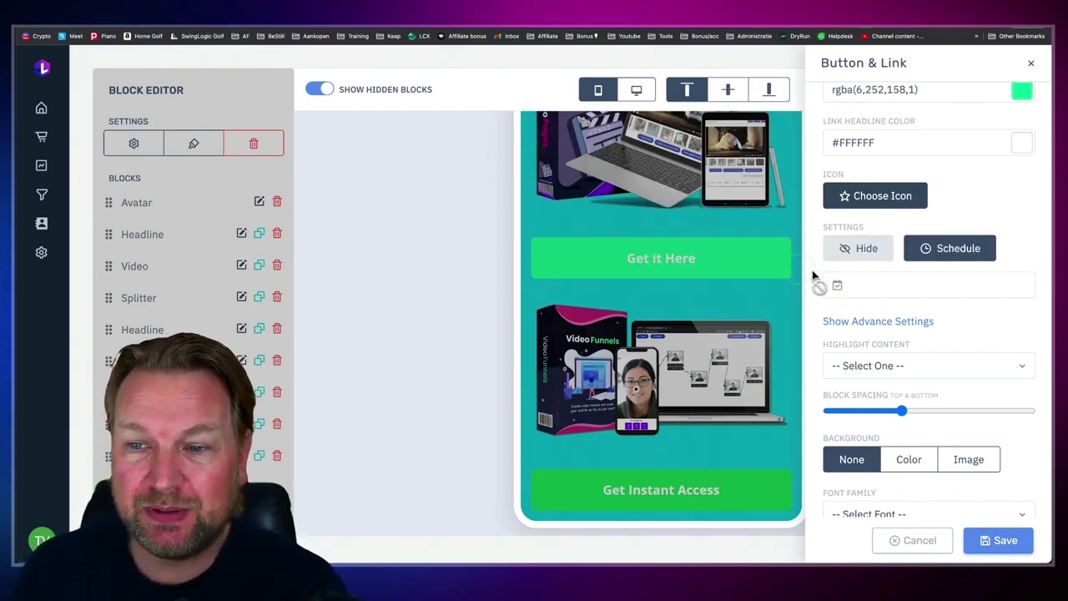
Step: Look over the Highlight Content animation options without choosing one
{"action": "scroll", "coordinate": [895, 306], "scroll_direction": "down", "scroll_amount": 1}
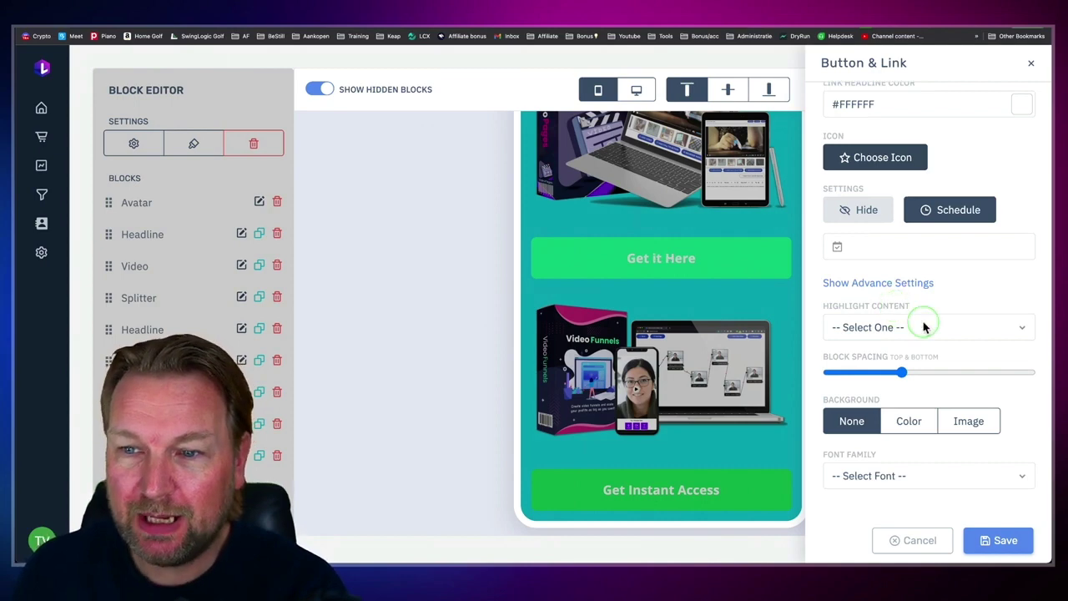
{"action": "left_click", "coordinate": [925, 327]}
{"action": "left_click", "coordinate": [662, 258]}
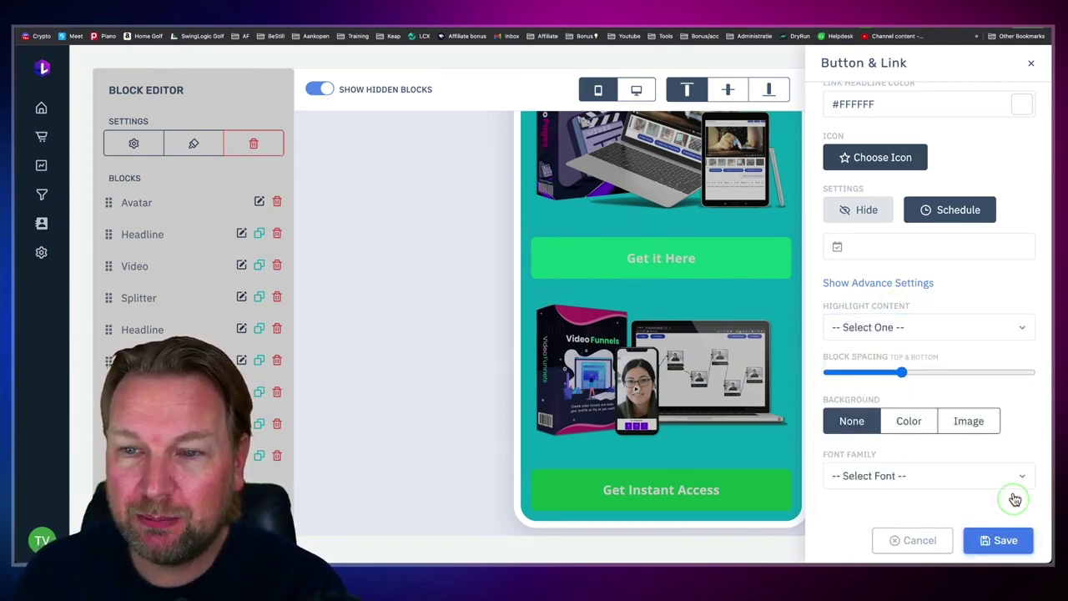
Step: Save the block, then set the Get it Here button's Highlight Content to pulse and save
{"action": "left_click", "coordinate": [1000, 540]}
{"action": "left_click", "coordinate": [635, 255]}
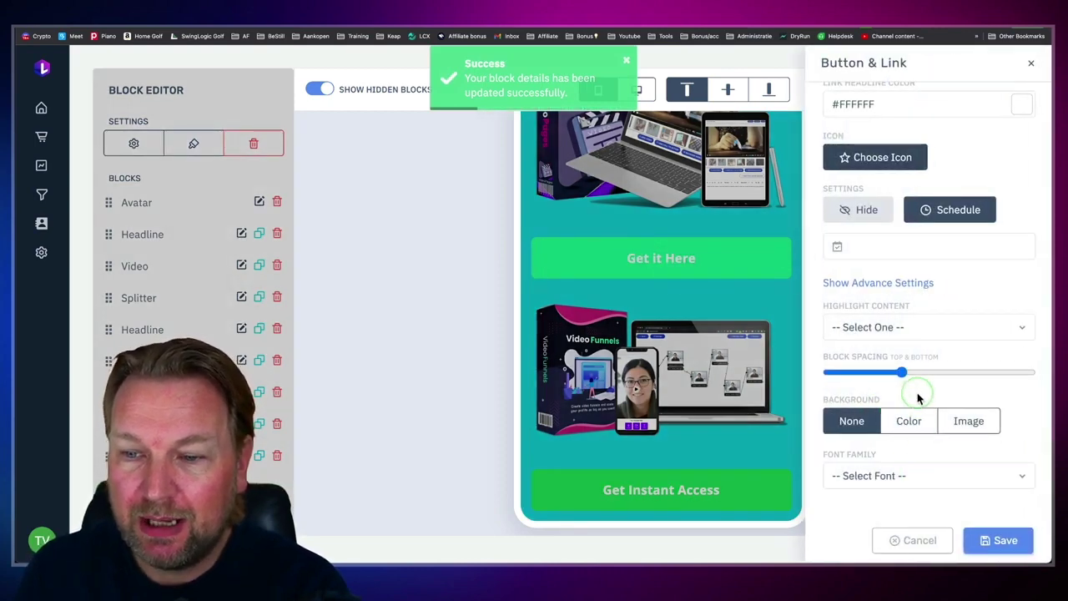
{"action": "left_click", "coordinate": [875, 329]}
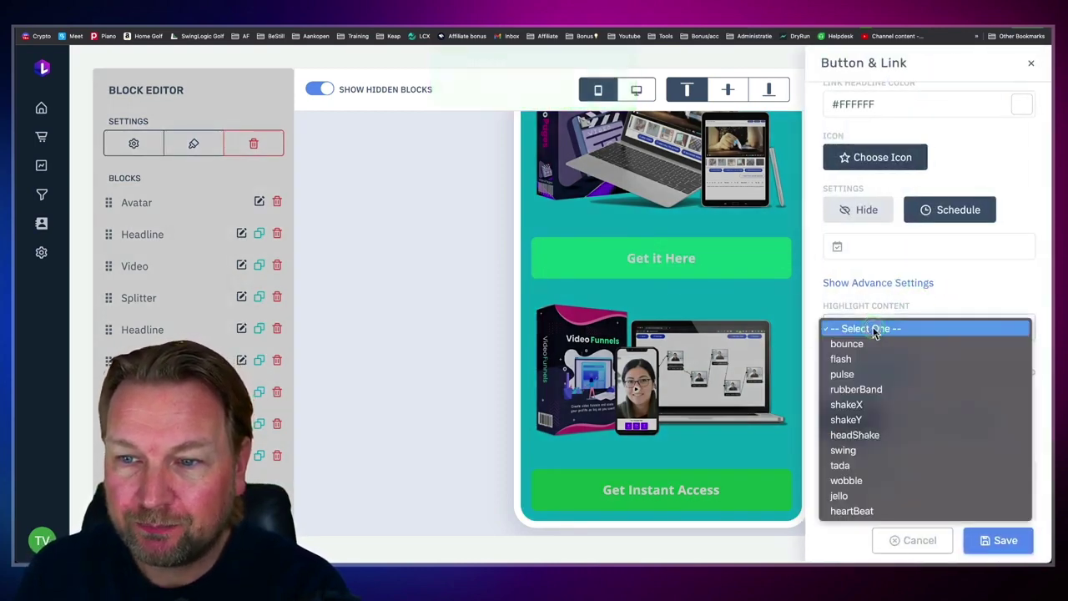
{"action": "left_click", "coordinate": [869, 374]}
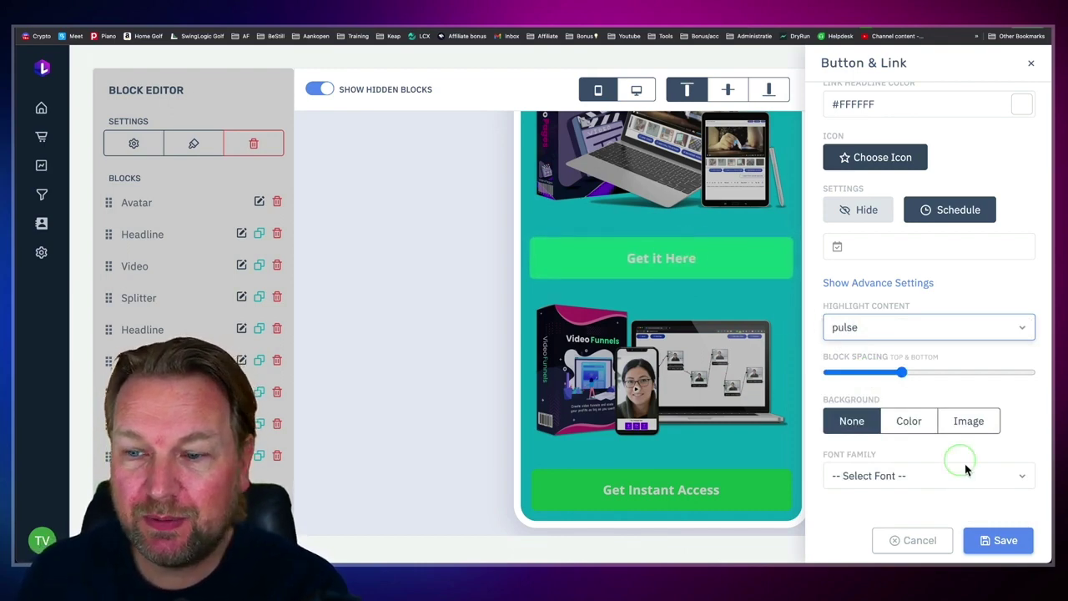
{"action": "left_click", "coordinate": [1004, 541]}
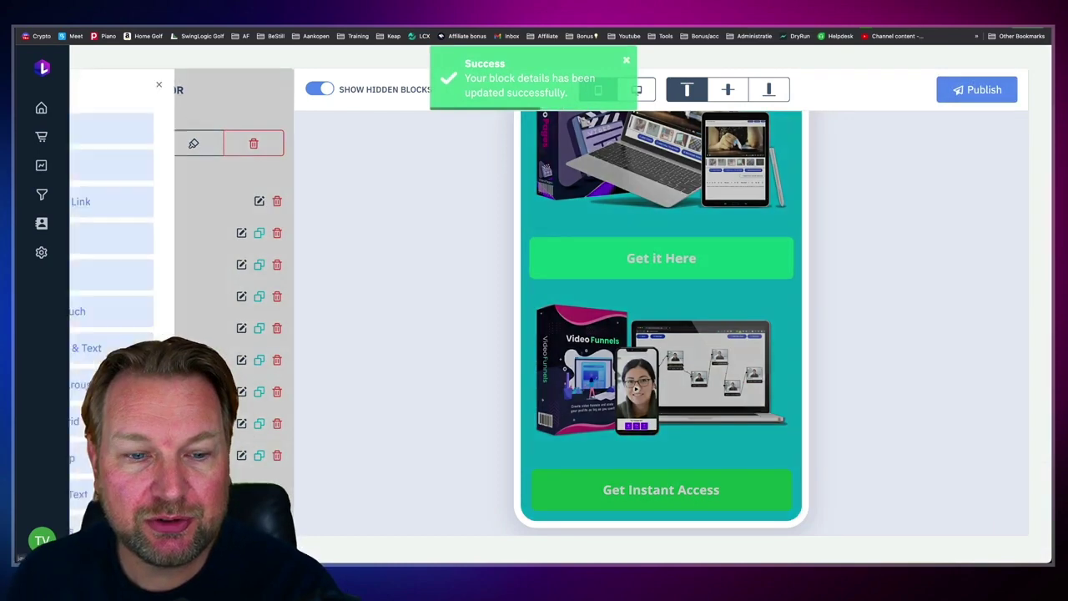
Step: Scroll the New Block list past Payments to see the available block types
{"action": "scroll", "coordinate": [193, 251], "scroll_direction": "down", "scroll_amount": 3}
{"action": "scroll", "coordinate": [230, 240], "scroll_direction": "down", "scroll_amount": 2}
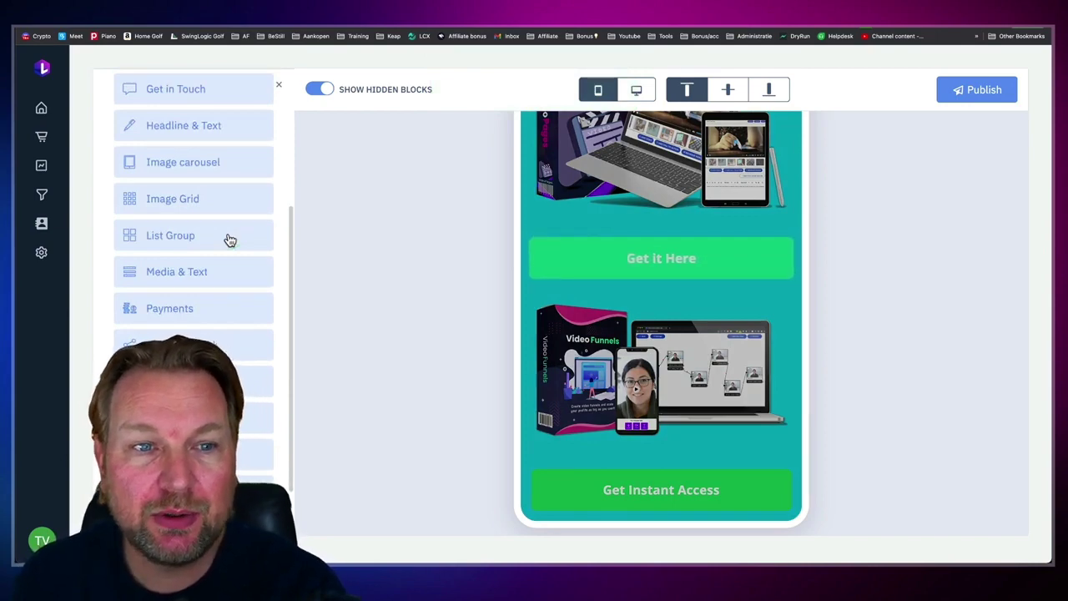
{"action": "left_click", "coordinate": [206, 310]}
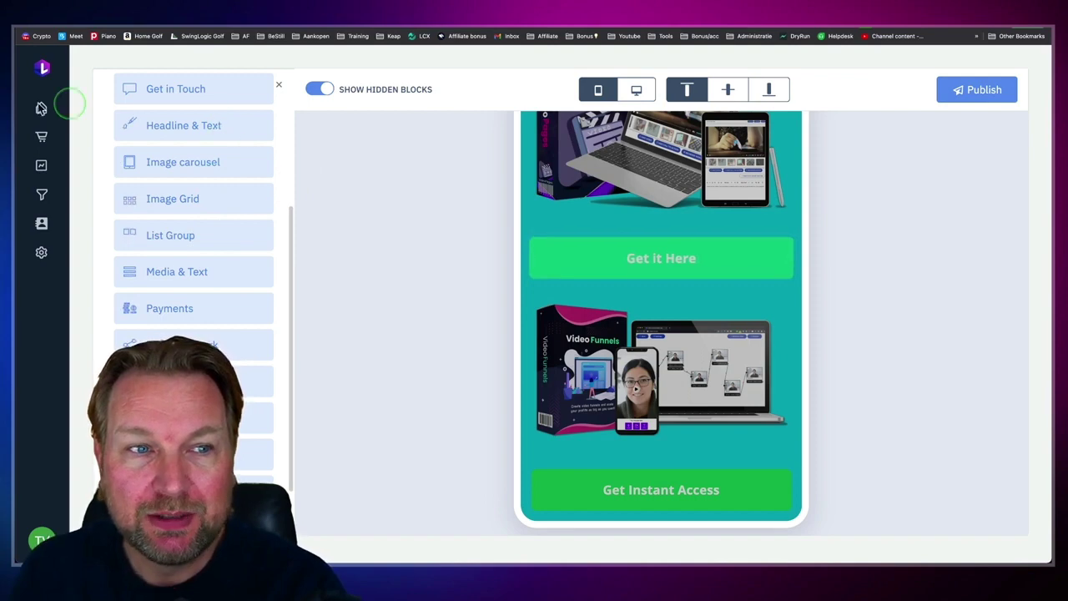
Step: Return to the dashboard and open the live Linkable Review page
{"action": "left_click", "coordinate": [63, 117]}
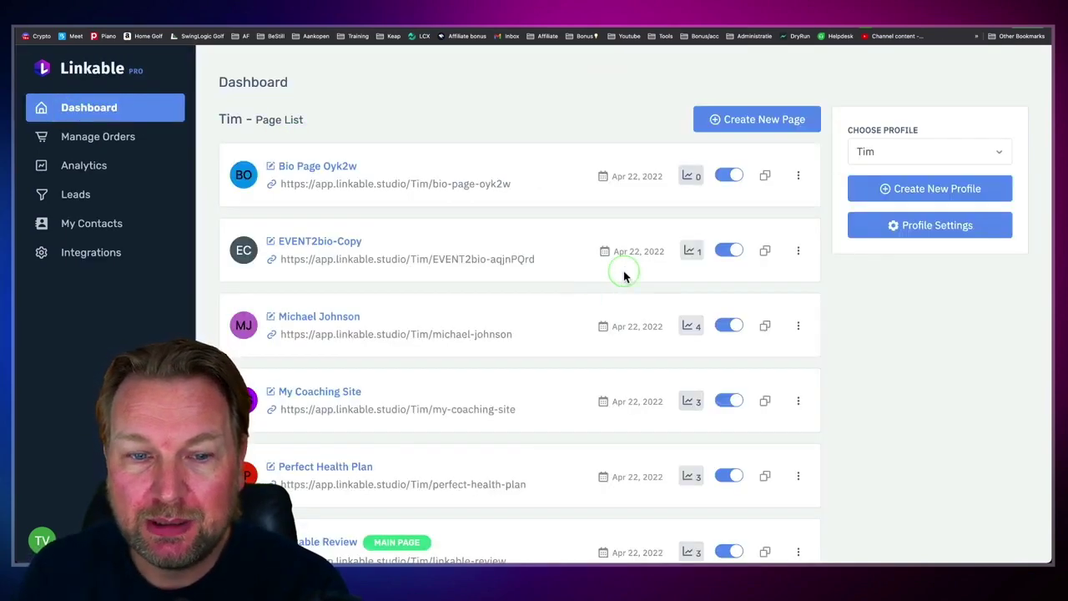
{"action": "scroll", "coordinate": [625, 271], "scroll_direction": "down", "scroll_amount": 1}
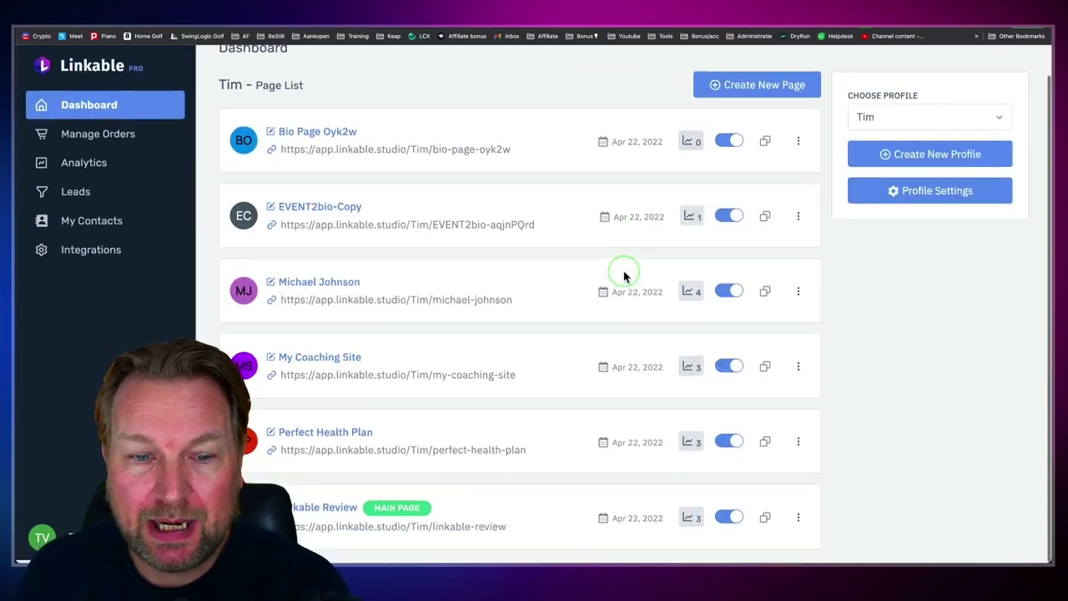
{"action": "left_click", "coordinate": [435, 530]}
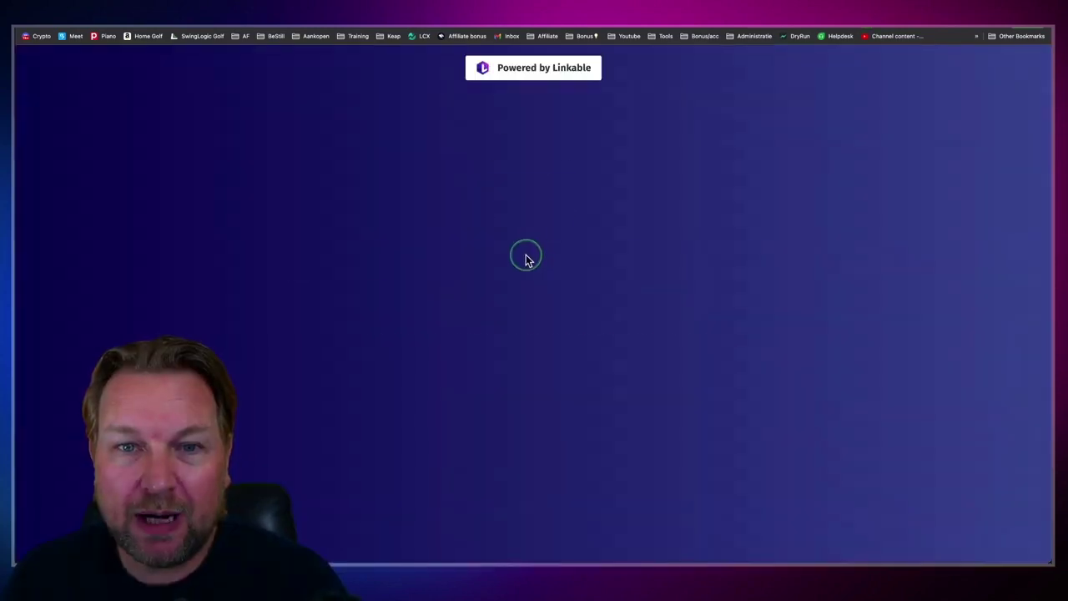
{"action": "scroll", "coordinate": [529, 259], "scroll_direction": "down", "scroll_amount": 5}
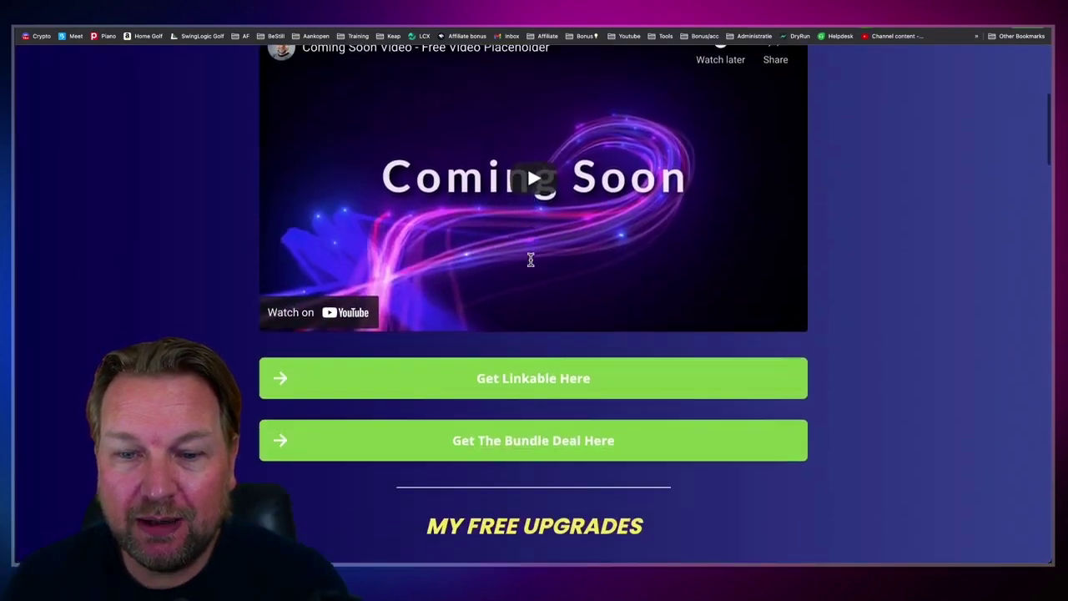
{"action": "scroll", "coordinate": [530, 257], "scroll_direction": "down", "scroll_amount": 3}
Step: Scroll through the Linkable Review page's content down to the bonus carousel
{"action": "left_click", "coordinate": [547, 309]}
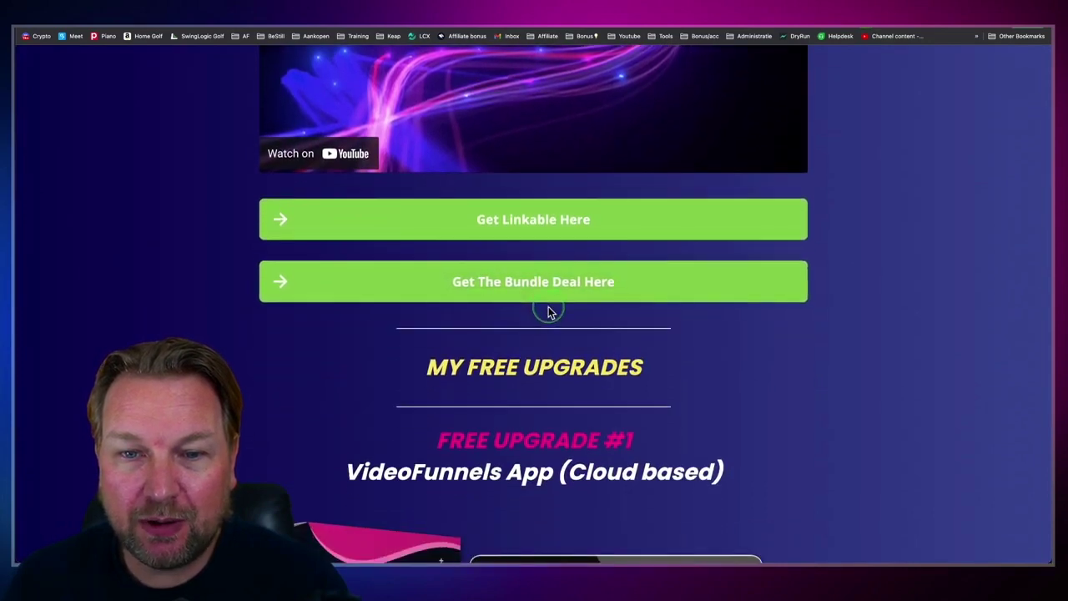
{"action": "scroll", "coordinate": [548, 310], "scroll_direction": "down", "scroll_amount": 2}
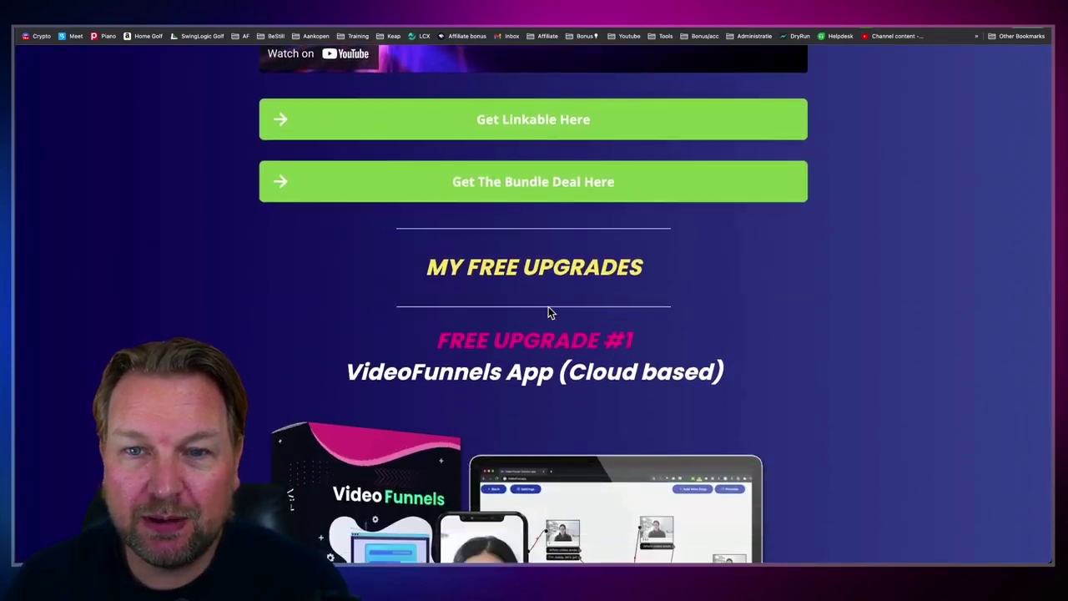
{"action": "scroll", "coordinate": [549, 311], "scroll_direction": "down", "scroll_amount": 5}
{"action": "left_click", "coordinate": [549, 310]}
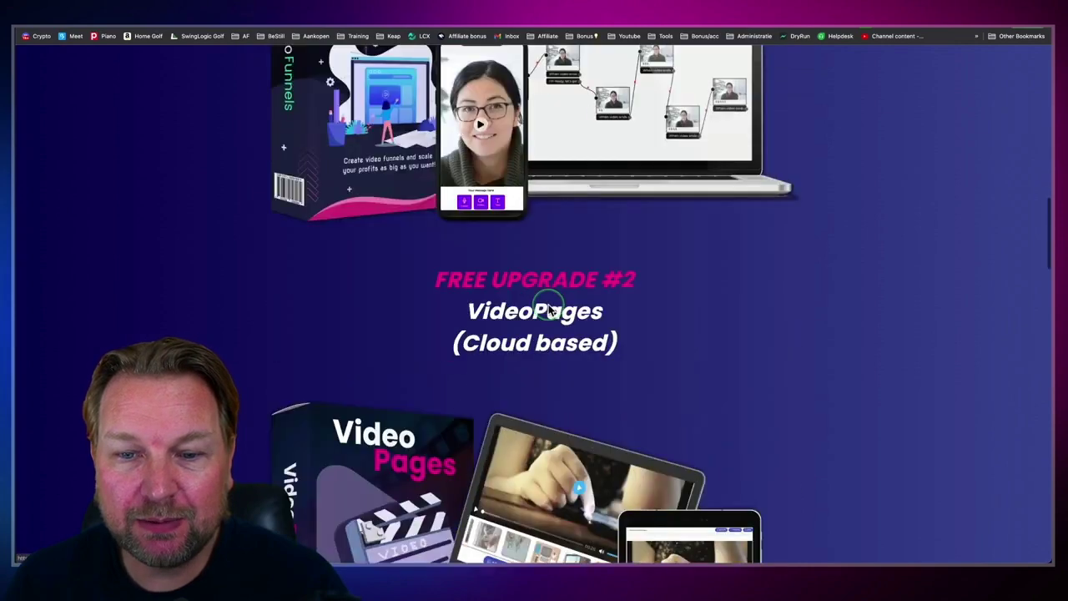
{"action": "scroll", "coordinate": [549, 311], "scroll_direction": "down", "scroll_amount": 12}
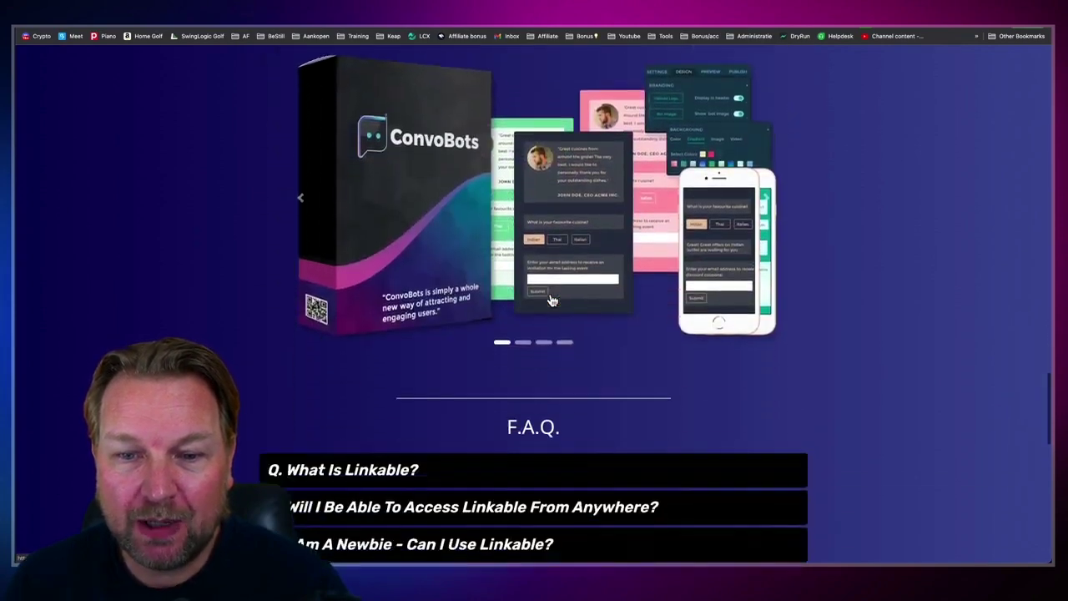
{"action": "scroll", "coordinate": [550, 301], "scroll_direction": "up", "scroll_amount": 2}
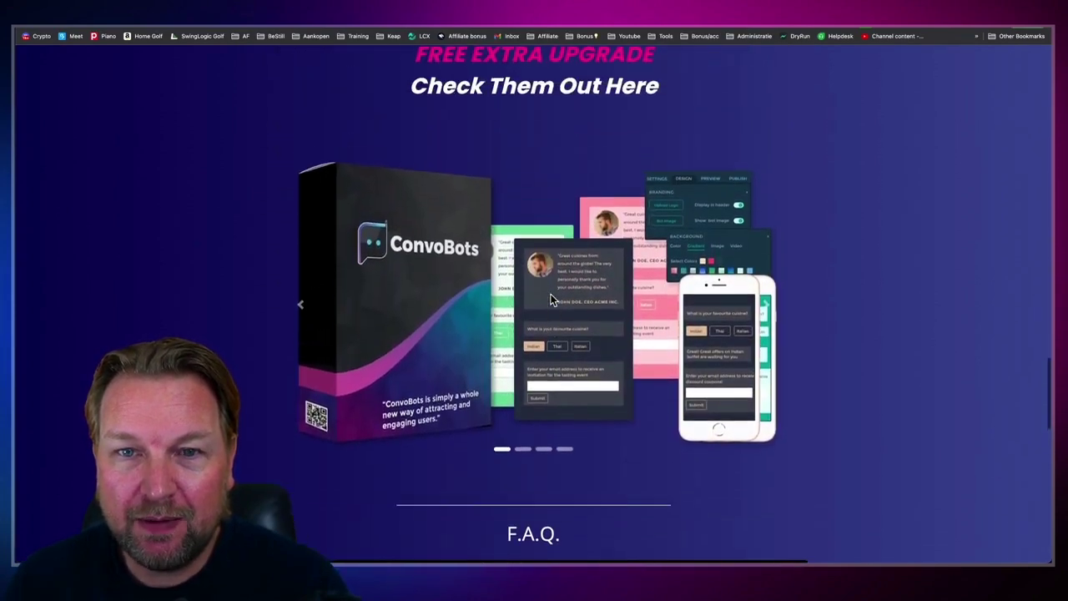
{"action": "scroll", "coordinate": [550, 300], "scroll_direction": "up", "scroll_amount": 1}
{"action": "scroll", "coordinate": [550, 301], "scroll_direction": "down", "scroll_amount": 1}
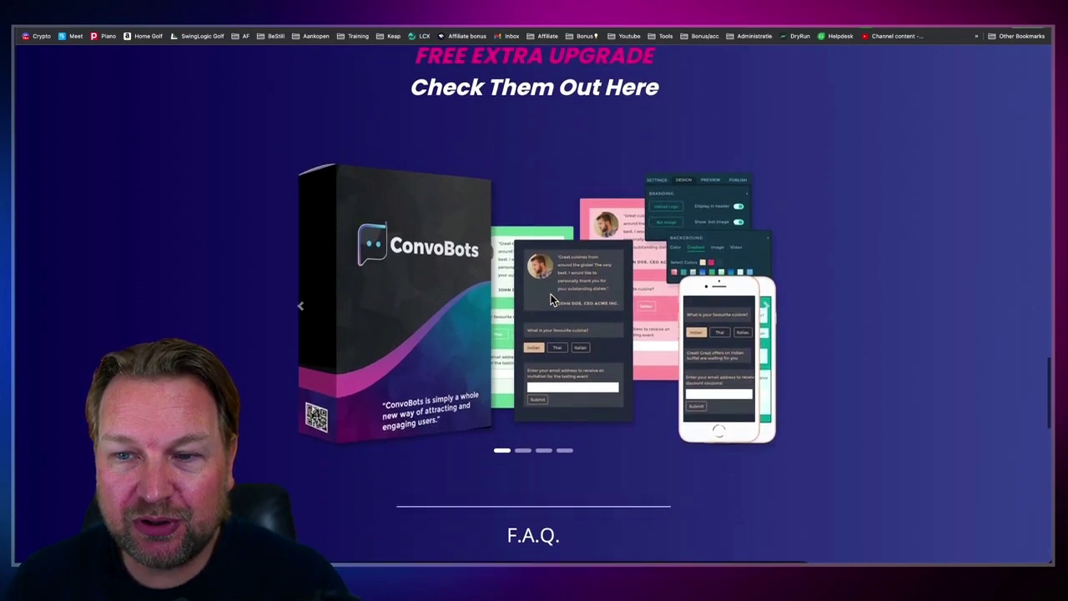
Step: Advance the bonus carousel to its last slide and expand the 'What Is Linkable?' FAQ answer
{"action": "left_click", "coordinate": [767, 309]}
{"action": "scroll", "coordinate": [767, 310], "scroll_direction": "down", "scroll_amount": 1}
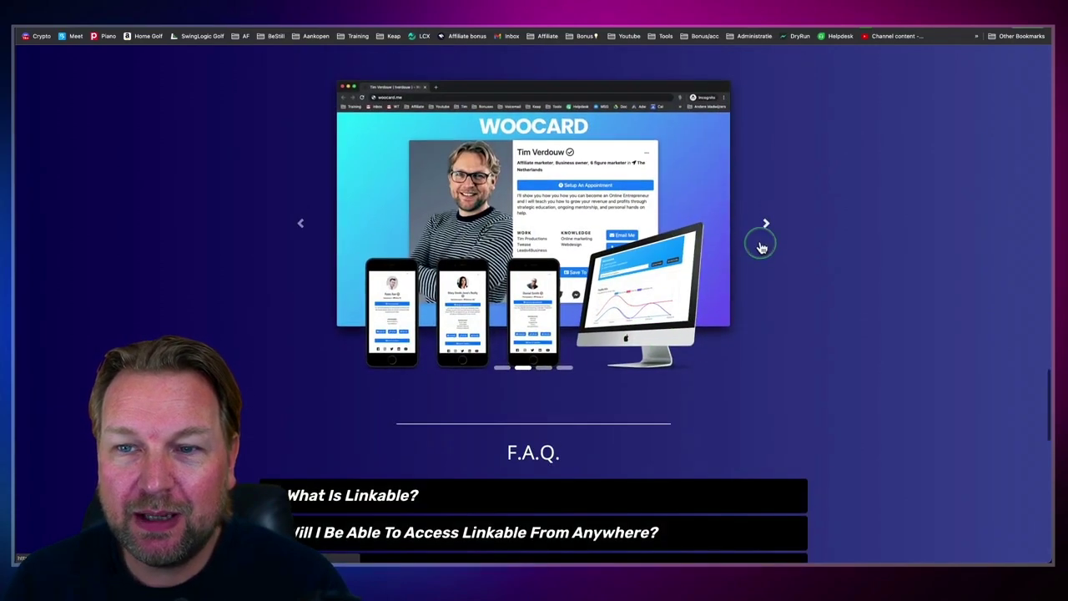
{"action": "left_click", "coordinate": [765, 223]}
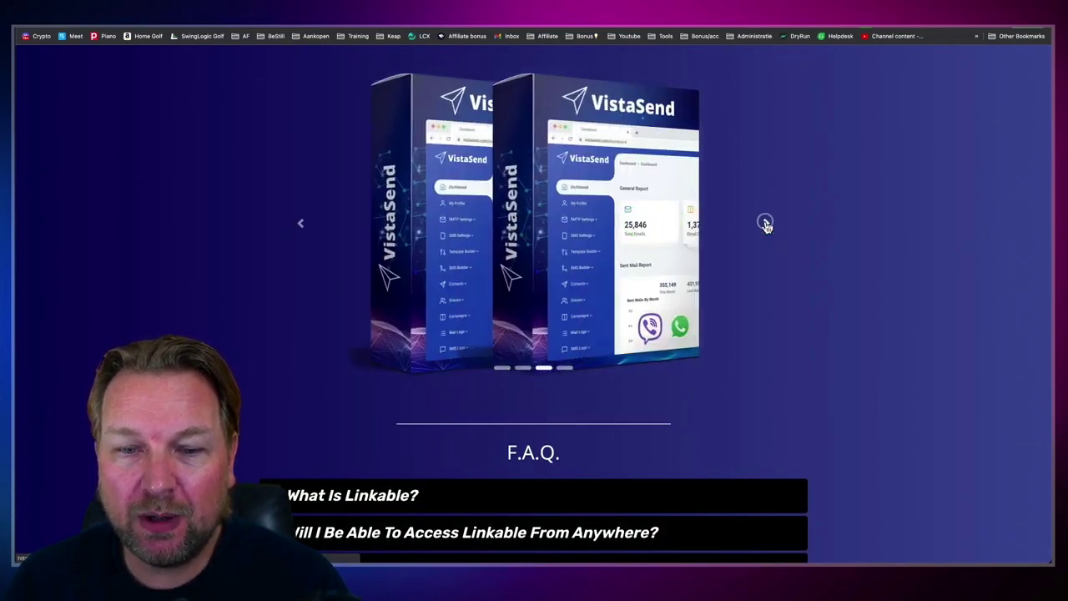
{"action": "left_click", "coordinate": [765, 224]}
{"action": "scroll", "coordinate": [676, 256], "scroll_direction": "down", "scroll_amount": 4}
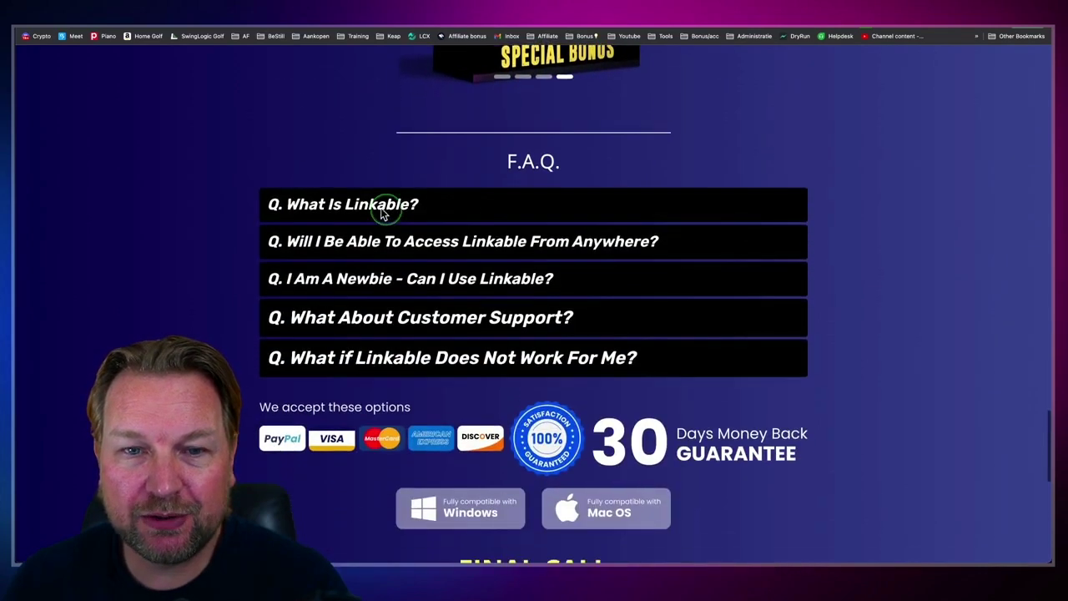
{"action": "left_click", "coordinate": [382, 214]}
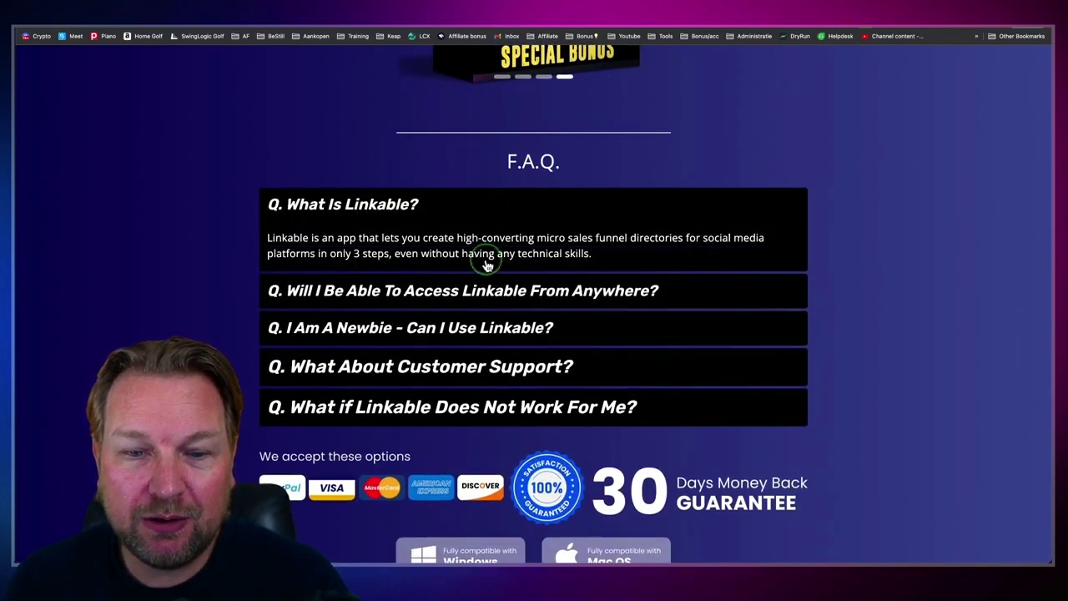
{"action": "scroll", "coordinate": [484, 265], "scroll_direction": "down", "scroll_amount": 1}
{"action": "scroll", "coordinate": [470, 226], "scroll_direction": "up", "scroll_amount": 3}
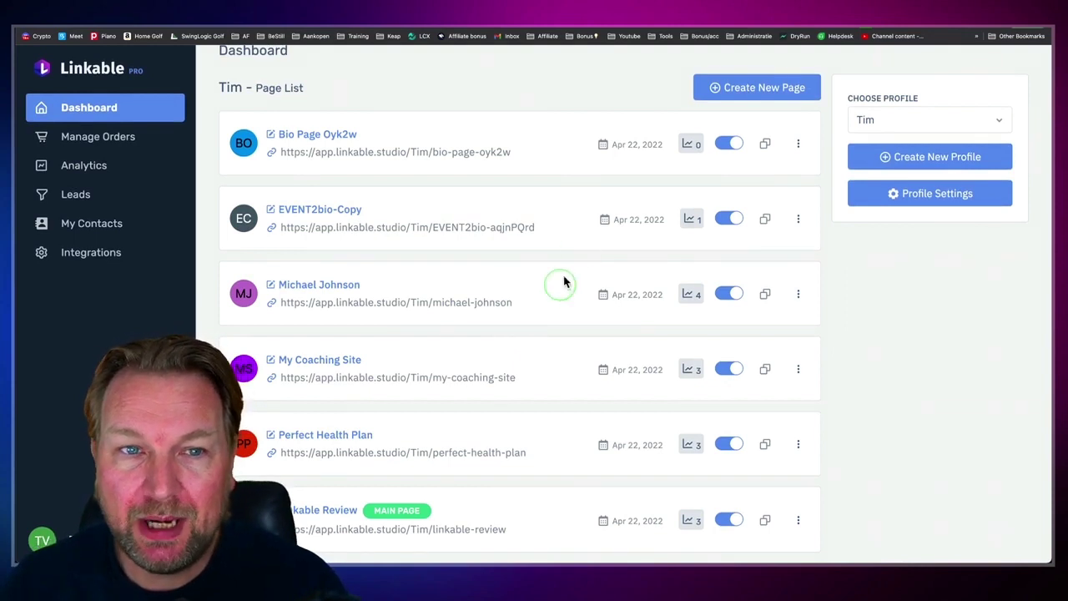
Step: Glance at Profile Settings, close it, and choose the second profile in Choose Profile
{"action": "scroll", "coordinate": [537, 165], "scroll_direction": "up", "scroll_amount": 1}
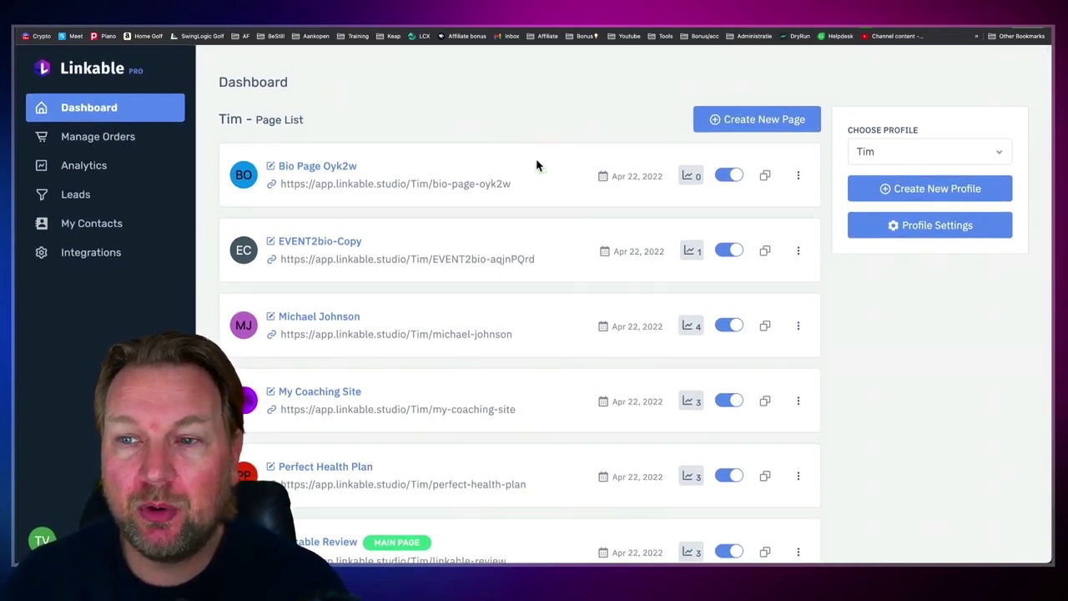
{"action": "left_click", "coordinate": [931, 230]}
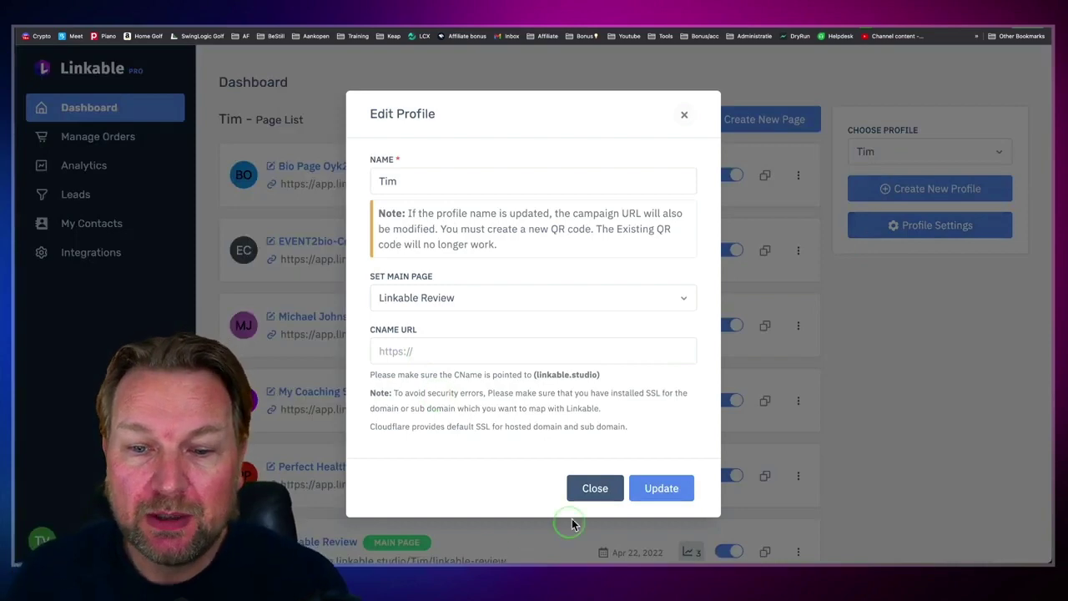
{"action": "left_click", "coordinate": [587, 496]}
{"action": "left_click", "coordinate": [951, 151]}
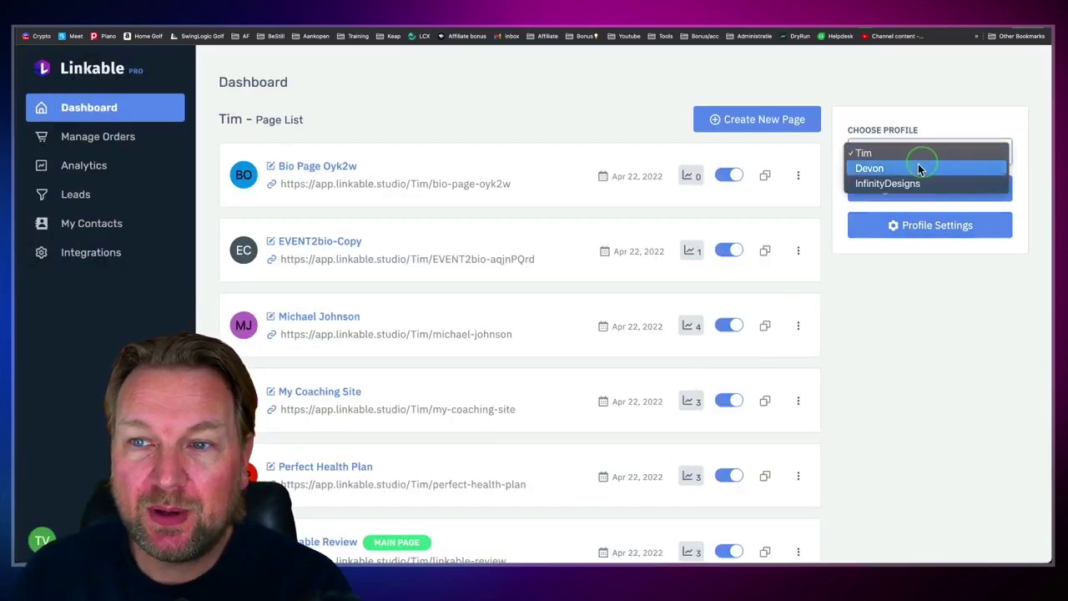
{"action": "left_click", "coordinate": [903, 170]}
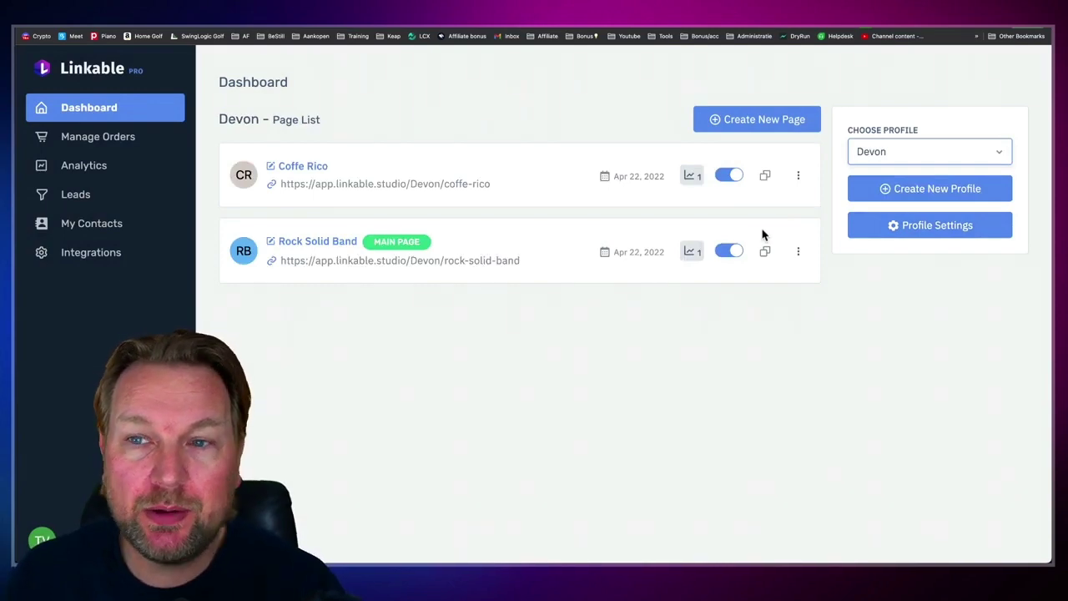
Step: Review and close the profile settings twice, then open the live Rock Solid Band page
{"action": "left_click", "coordinate": [923, 225]}
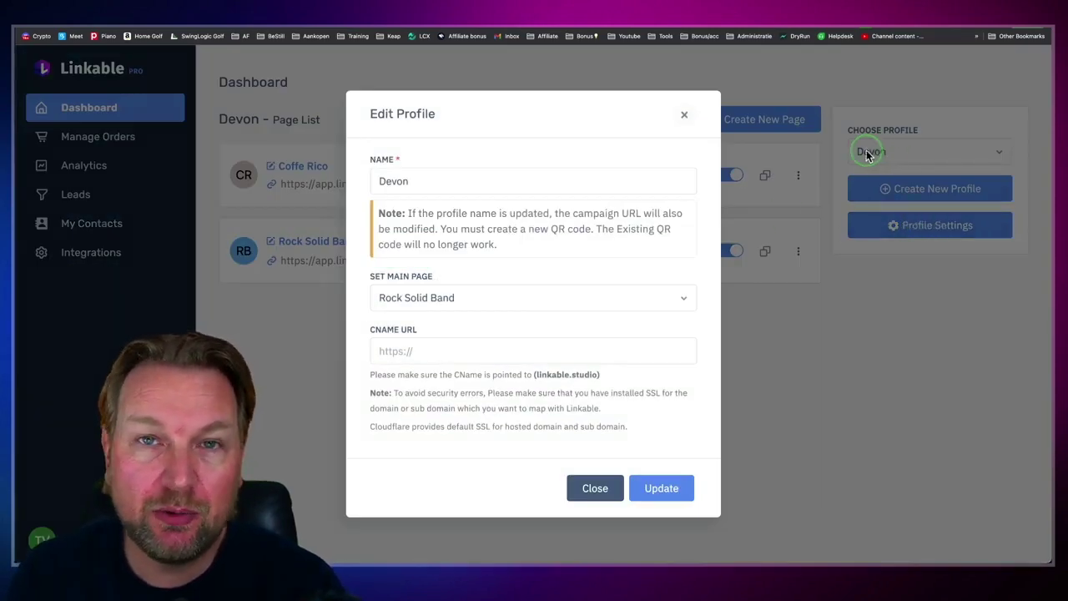
{"action": "left_click", "coordinate": [429, 344]}
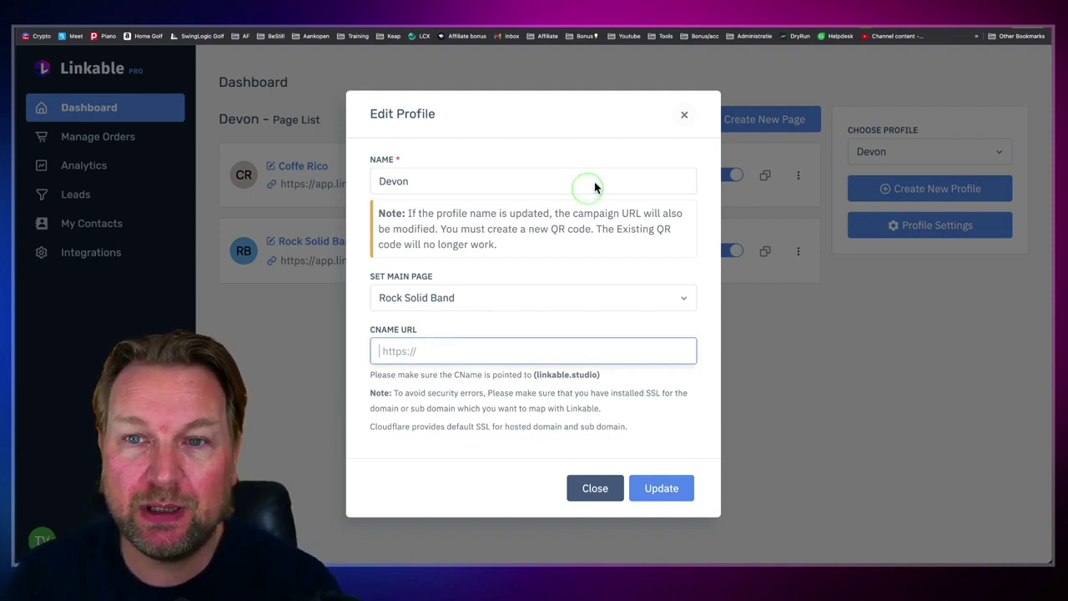
{"action": "left_click", "coordinate": [686, 117]}
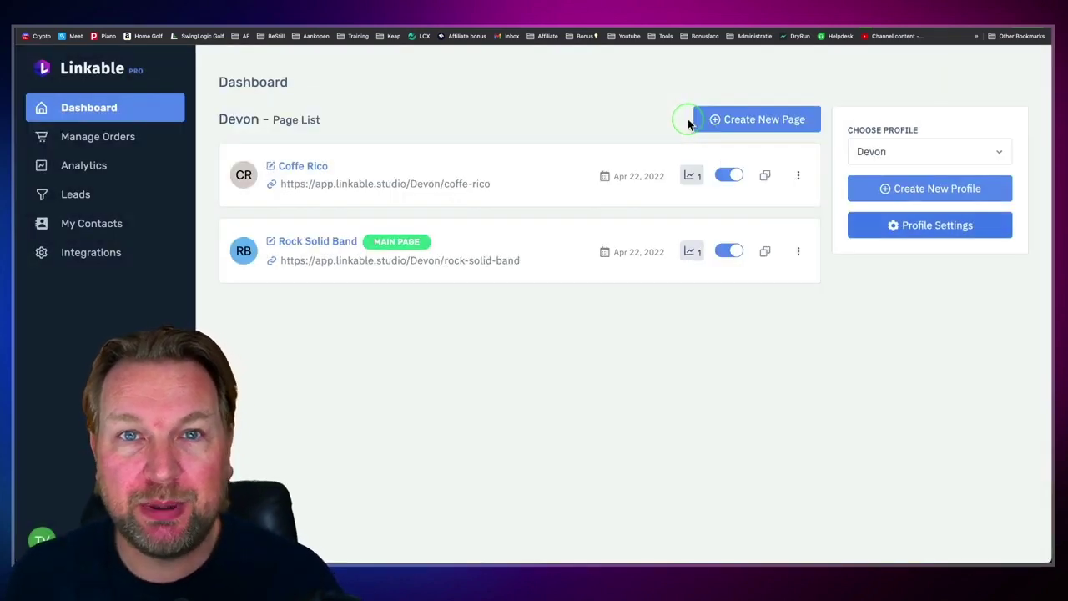
{"action": "left_click", "coordinate": [849, 177]}
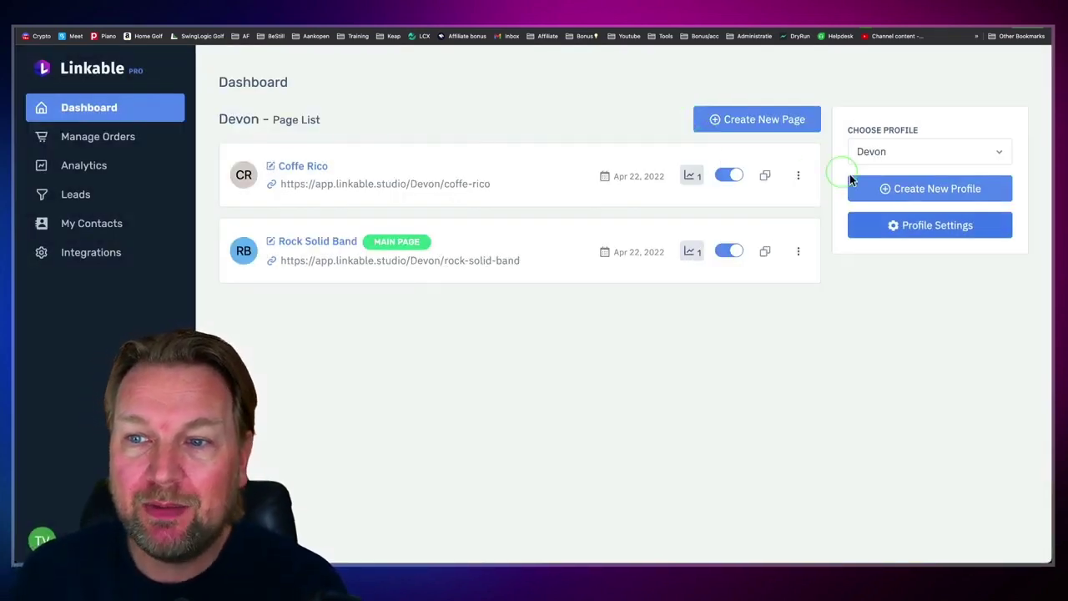
{"action": "left_click", "coordinate": [913, 232]}
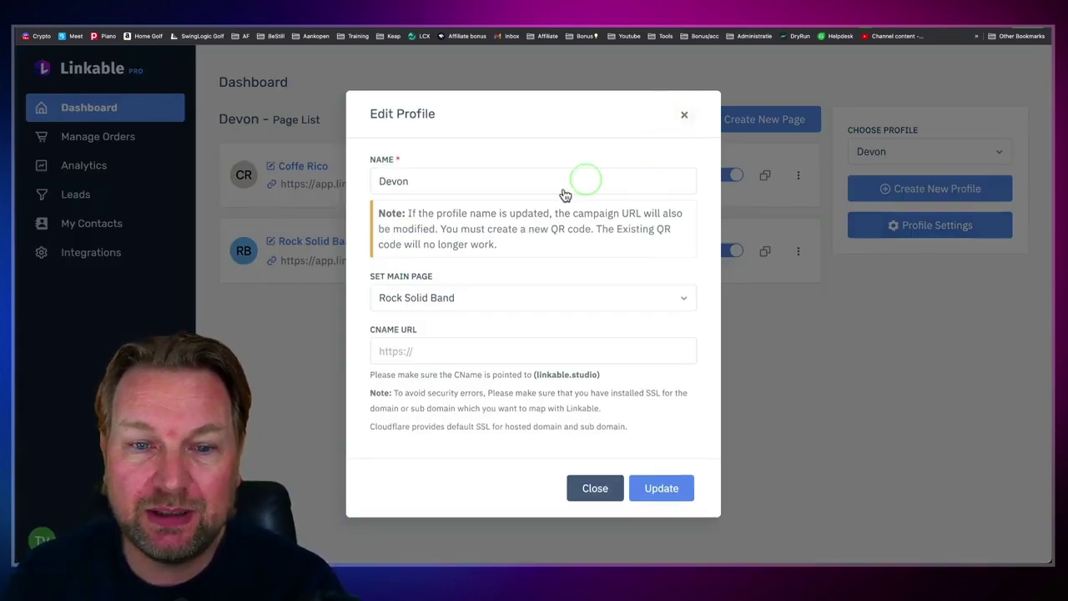
{"action": "left_click", "coordinate": [684, 117]}
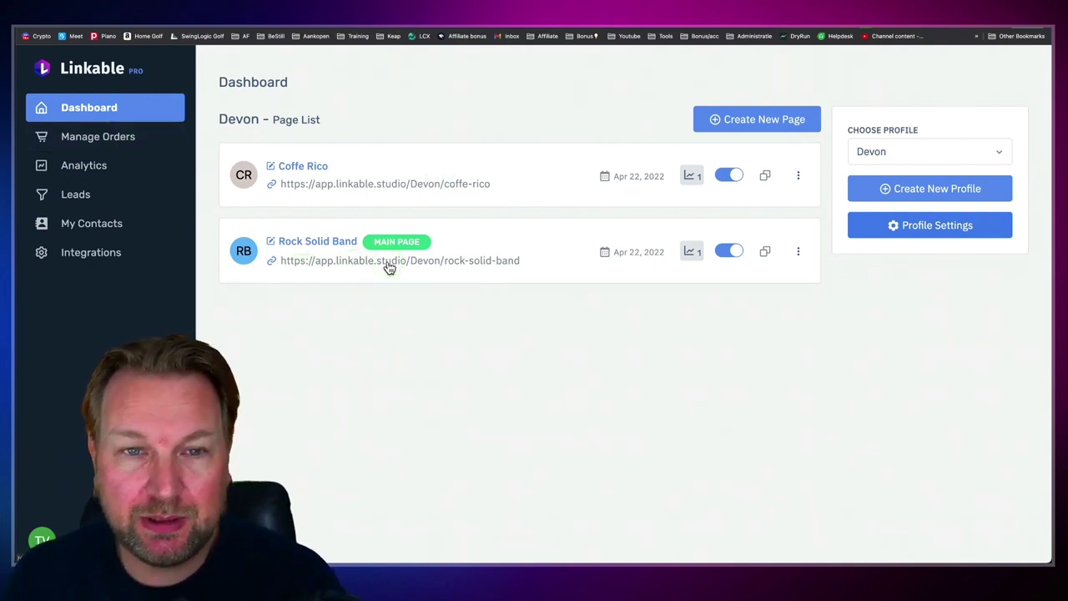
{"action": "left_click", "coordinate": [411, 185]}
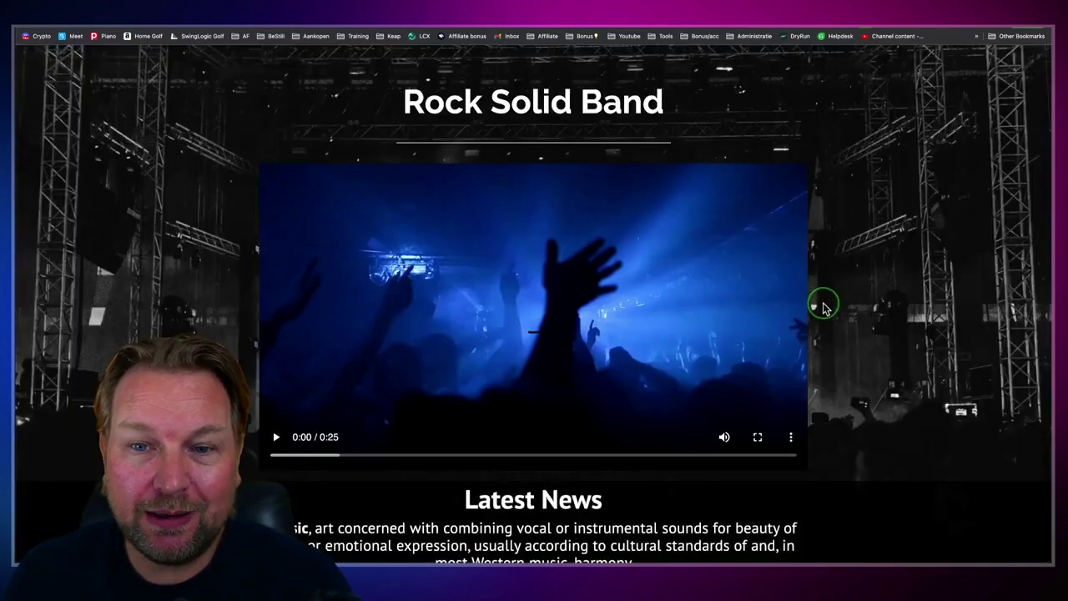
{"action": "scroll", "coordinate": [823, 308], "scroll_direction": "down", "scroll_amount": 5}
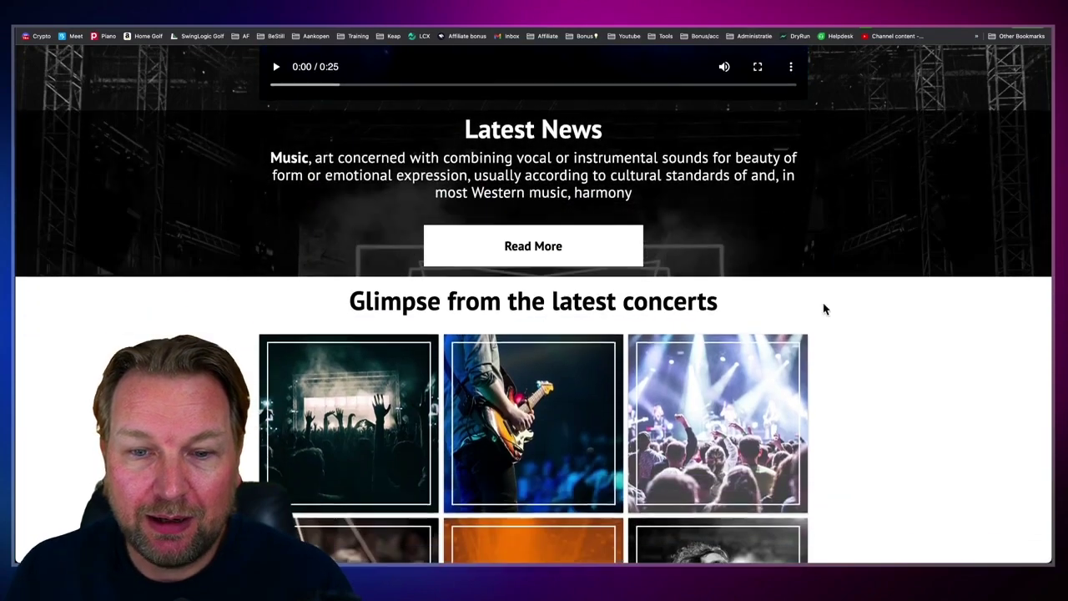
{"action": "scroll", "coordinate": [823, 309], "scroll_direction": "down", "scroll_amount": 8}
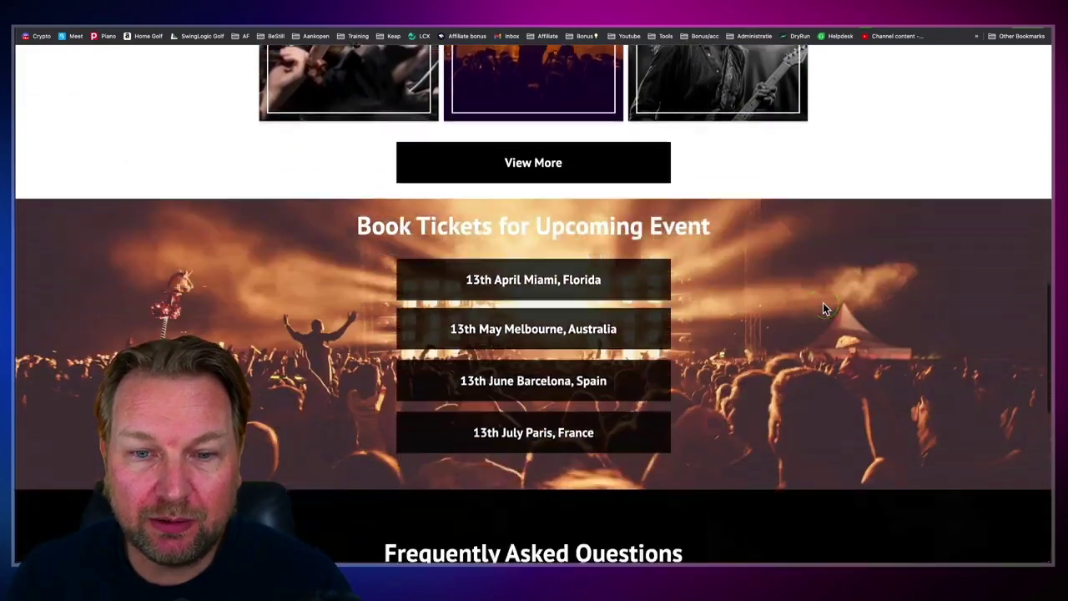
{"action": "scroll", "coordinate": [823, 308], "scroll_direction": "down", "scroll_amount": 7}
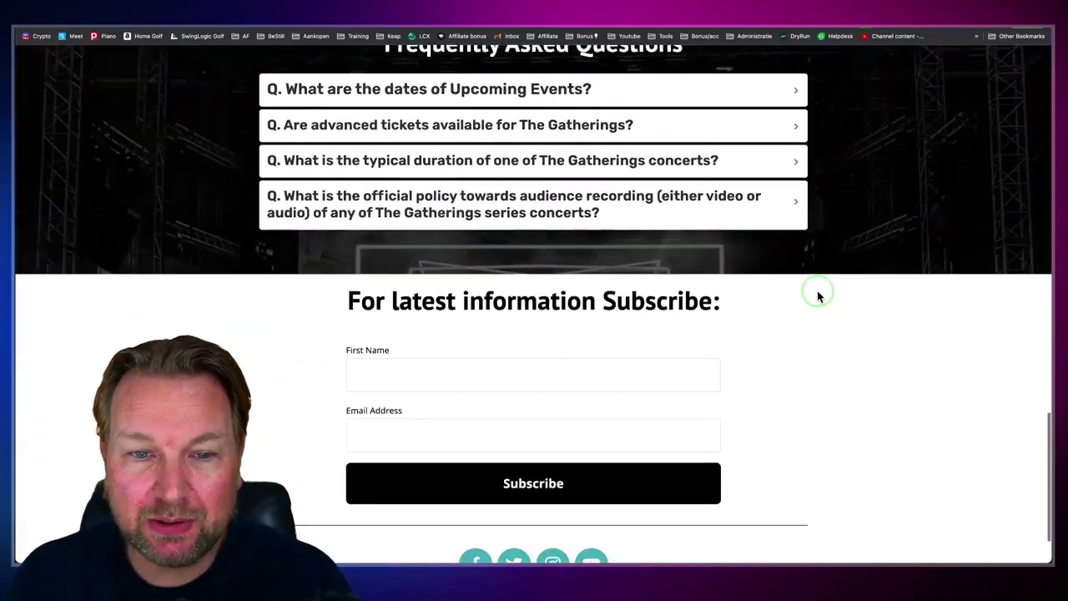
{"action": "scroll", "coordinate": [818, 294], "scroll_direction": "down", "scroll_amount": 1}
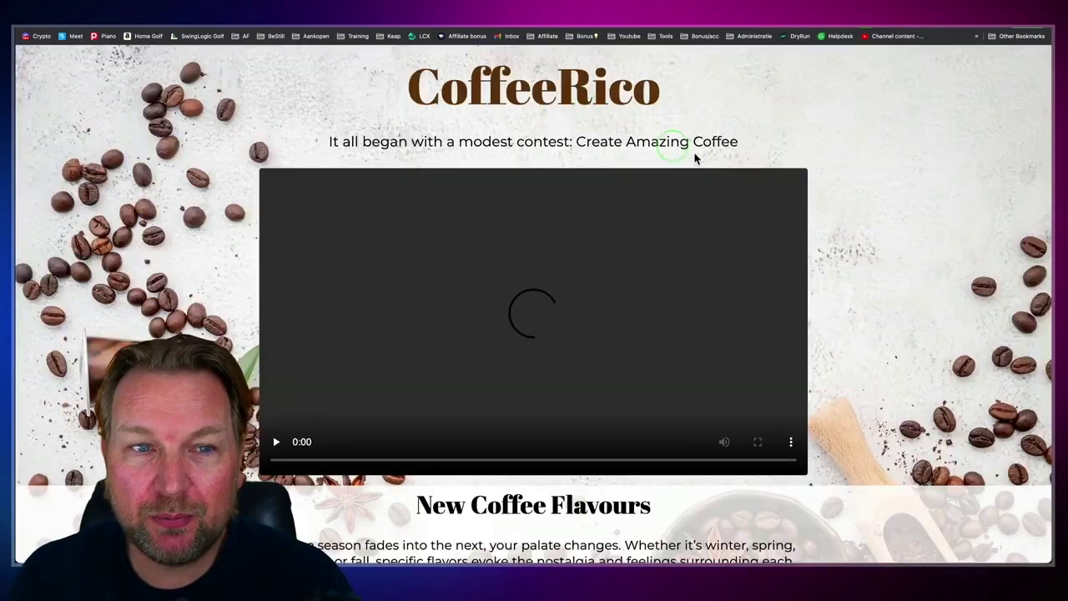
{"action": "scroll", "coordinate": [754, 171], "scroll_direction": "down", "scroll_amount": 2}
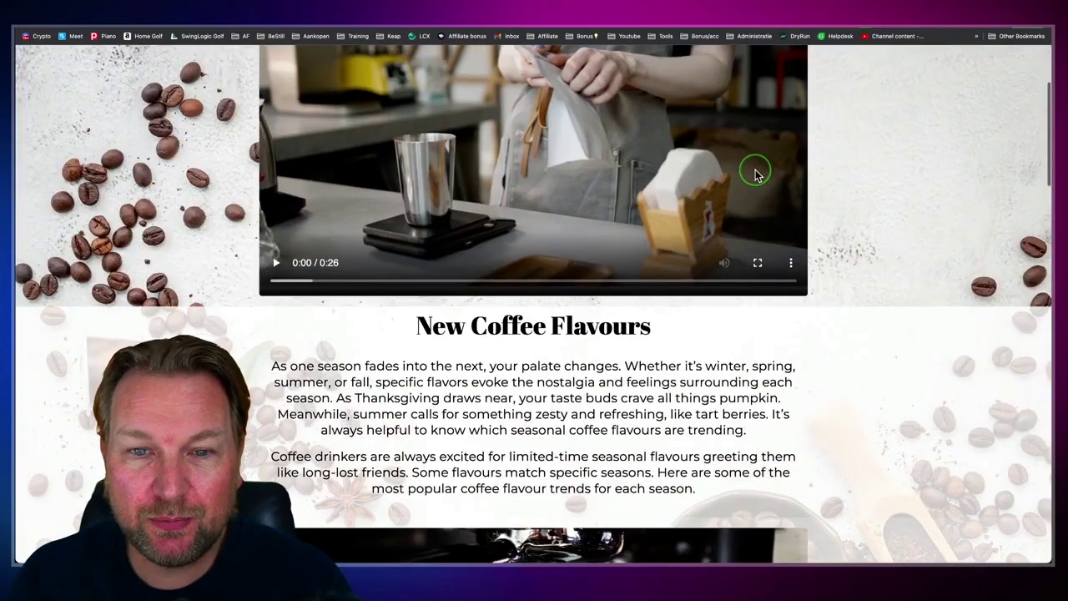
{"action": "scroll", "coordinate": [755, 172], "scroll_direction": "down", "scroll_amount": 1}
{"action": "scroll", "coordinate": [755, 172], "scroll_direction": "up", "scroll_amount": 3}
{"action": "scroll", "coordinate": [756, 172], "scroll_direction": "down", "scroll_amount": 4}
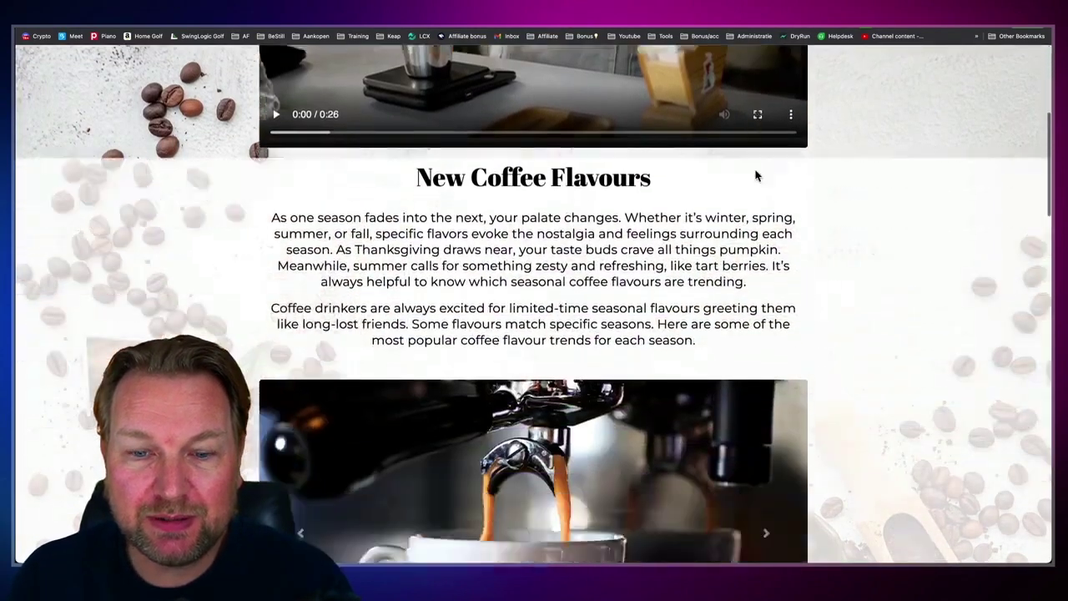
{"action": "scroll", "coordinate": [756, 173], "scroll_direction": "down", "scroll_amount": 11}
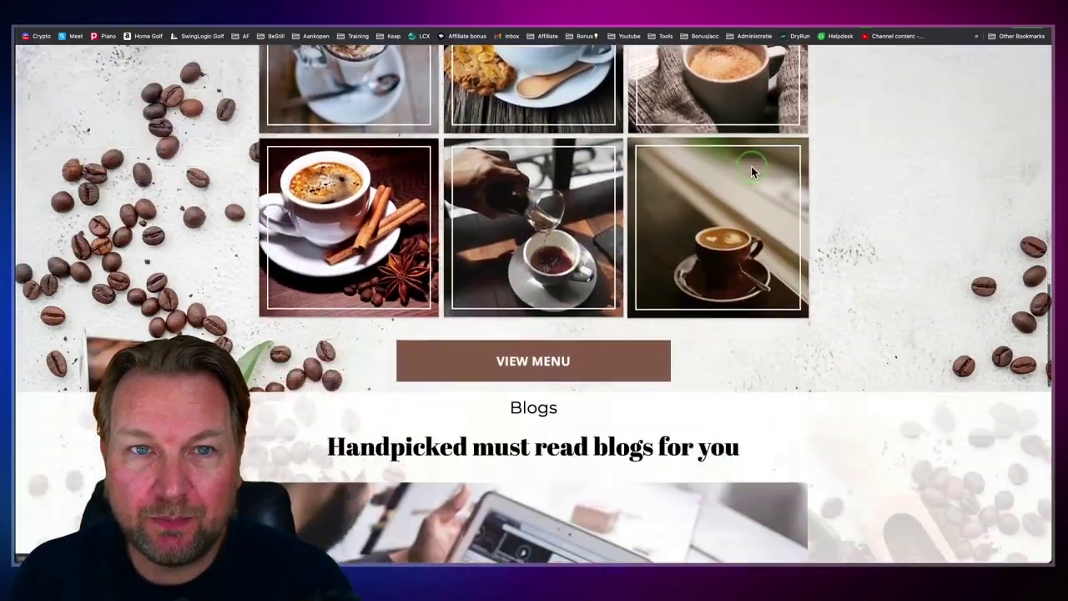
{"action": "scroll", "coordinate": [751, 171], "scroll_direction": "down", "scroll_amount": 6}
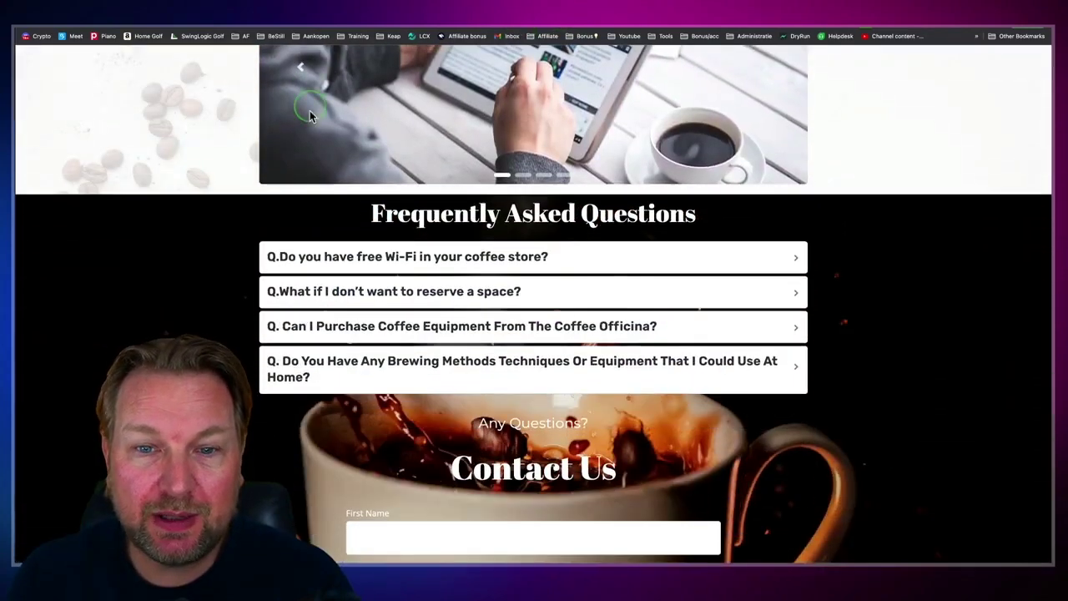
{"action": "scroll", "coordinate": [397, 175], "scroll_direction": "down", "scroll_amount": 3}
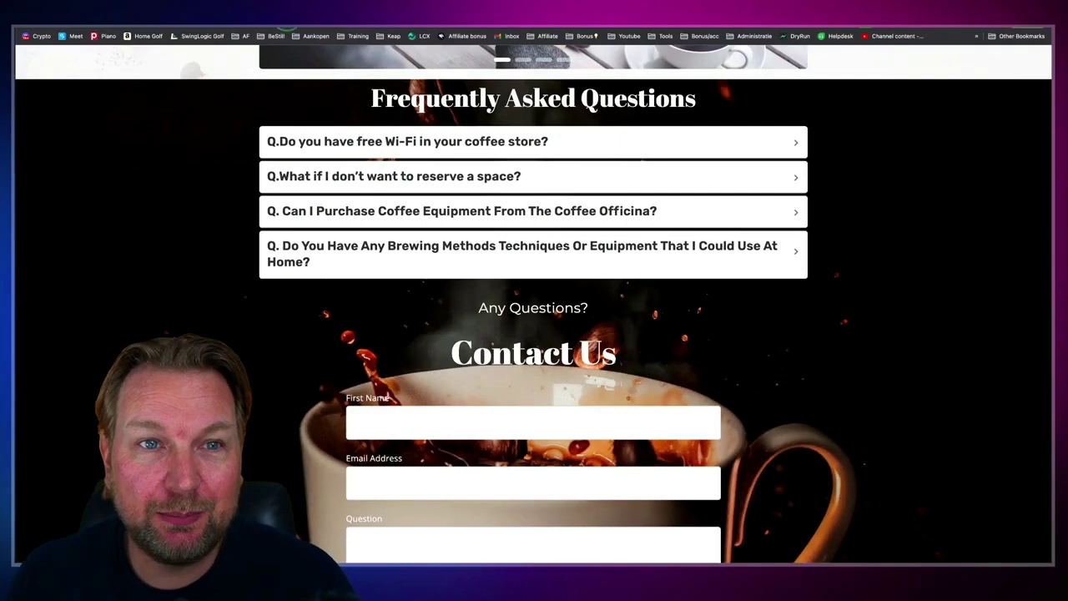
{"action": "key", "text": "ctrl+w"}
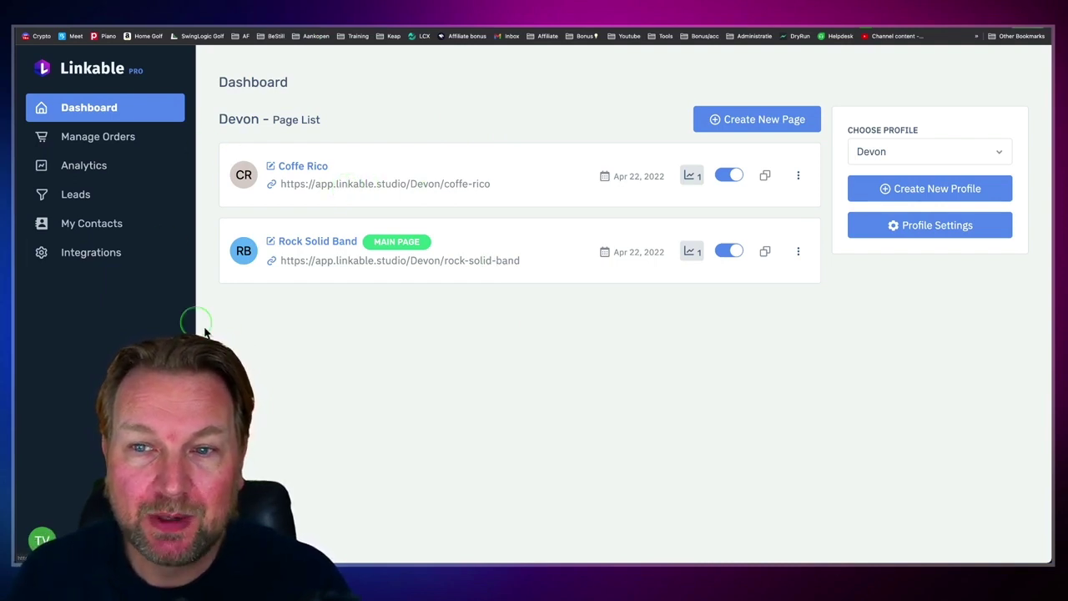
Step: Check the Coffe Rico page's actions menu, dismiss it, and go to Manage Orders
{"action": "left_click", "coordinate": [799, 176]}
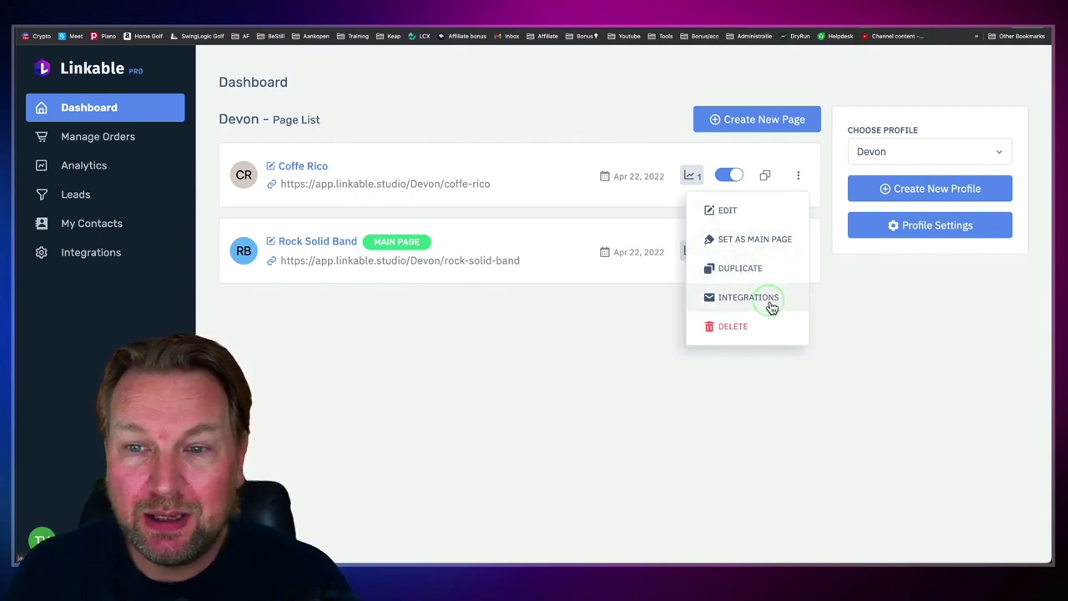
{"action": "left_click", "coordinate": [350, 98]}
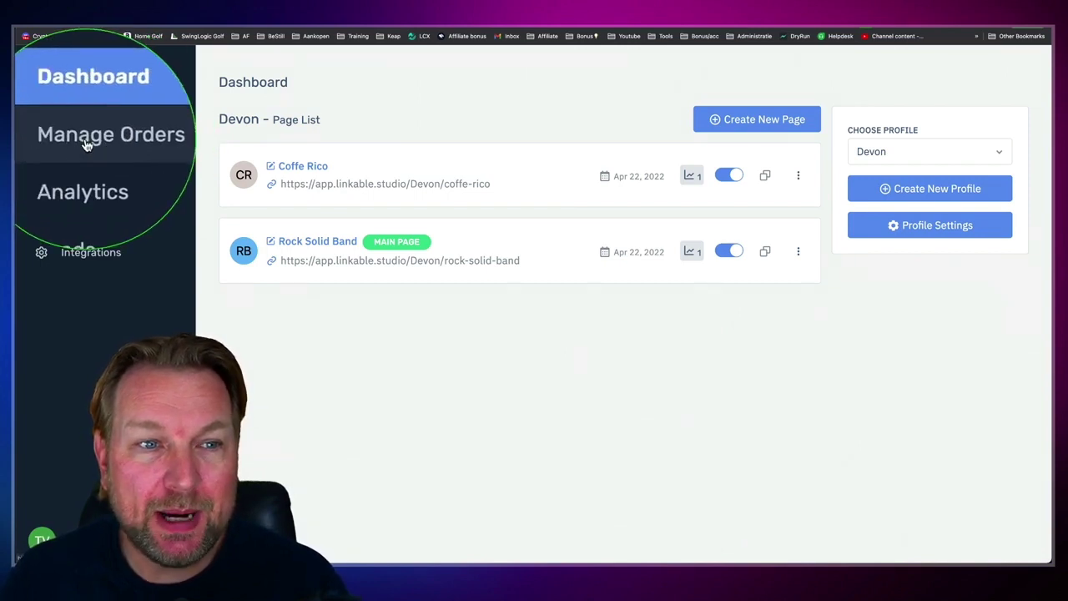
{"action": "left_click", "coordinate": [86, 144]}
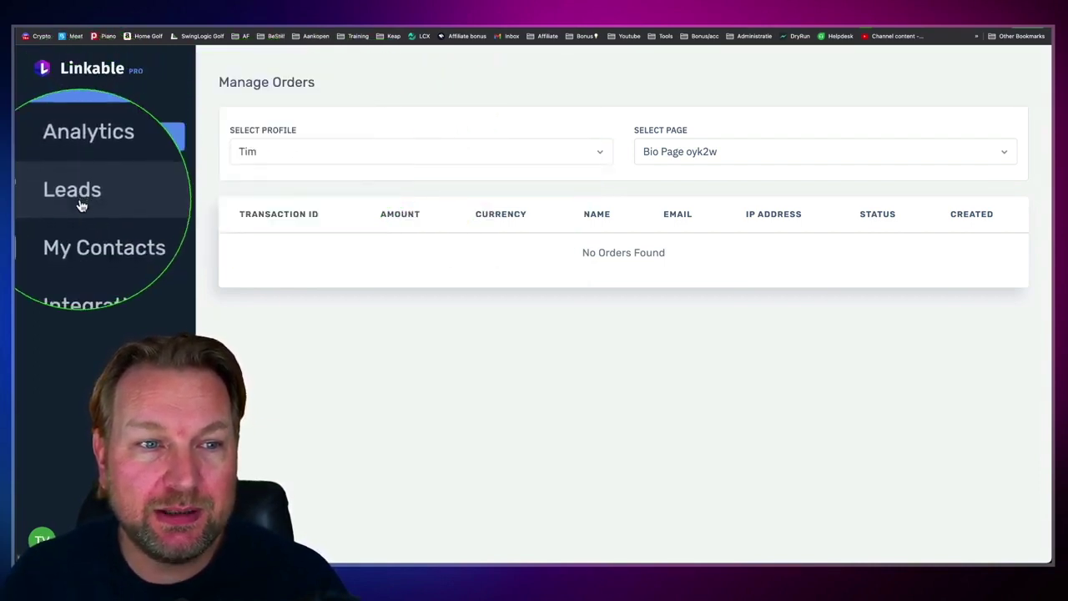
Step: Filter orders to the second profile and check Rock Solid Band, then Coffe Rico—no orders
{"action": "left_click", "coordinate": [252, 156]}
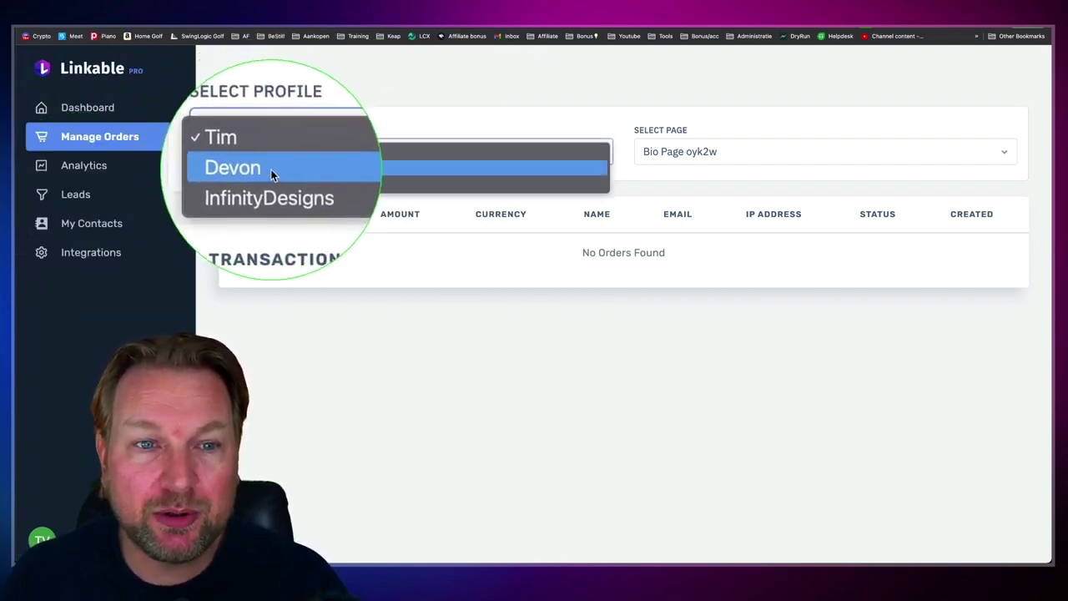
{"action": "left_click", "coordinate": [278, 169]}
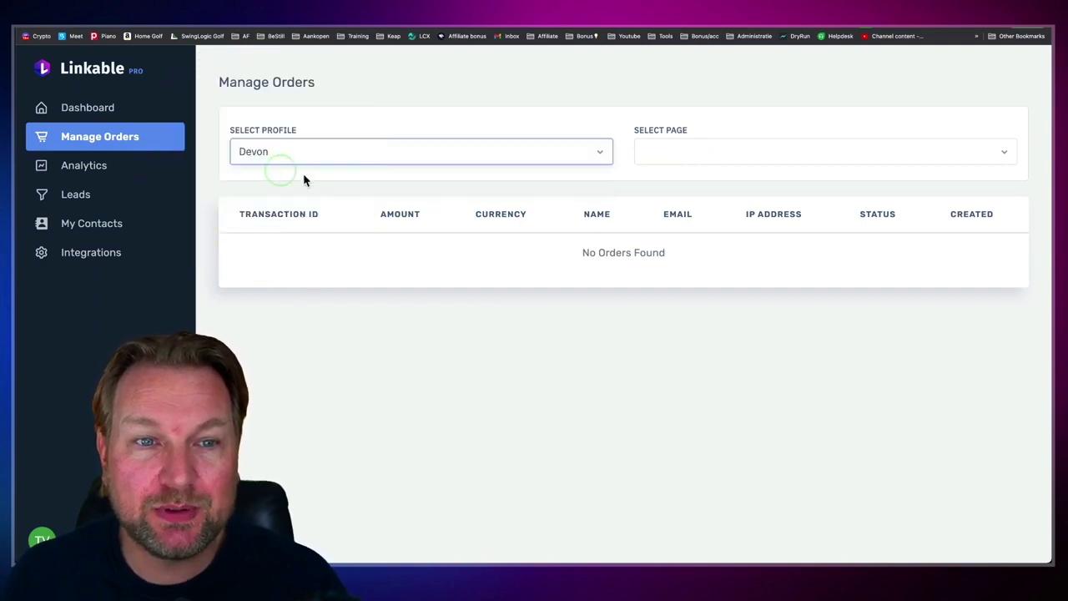
{"action": "left_click", "coordinate": [728, 159]}
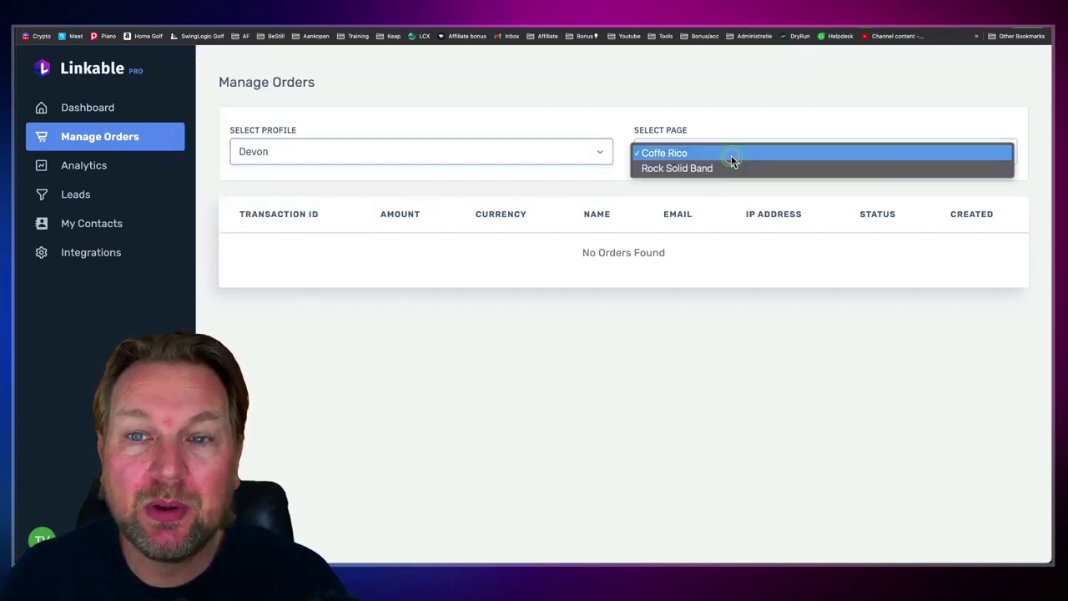
{"action": "left_click", "coordinate": [683, 169]}
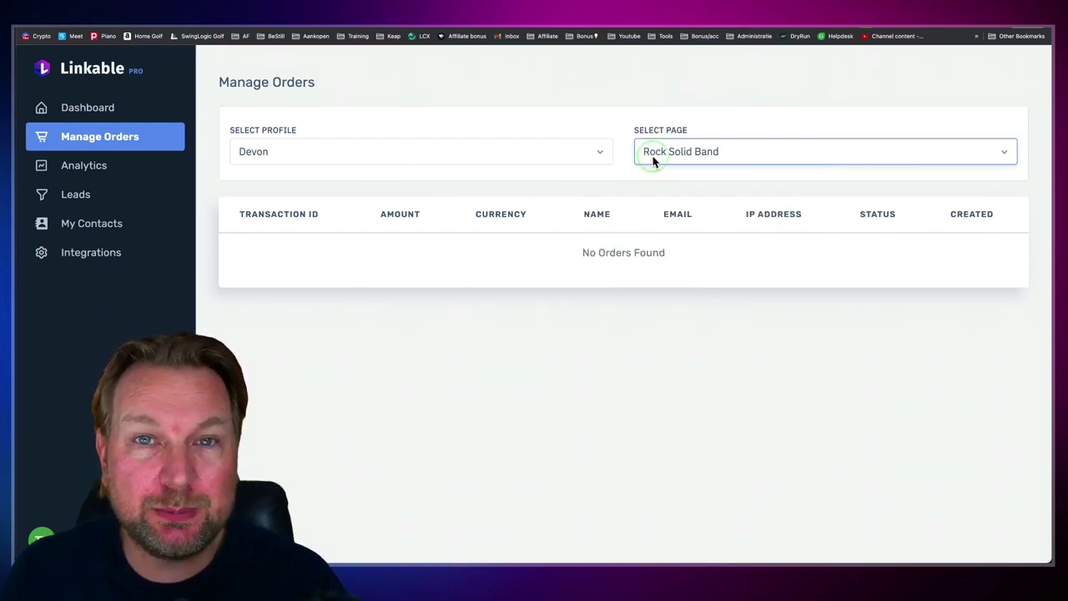
{"action": "left_click", "coordinate": [682, 154]}
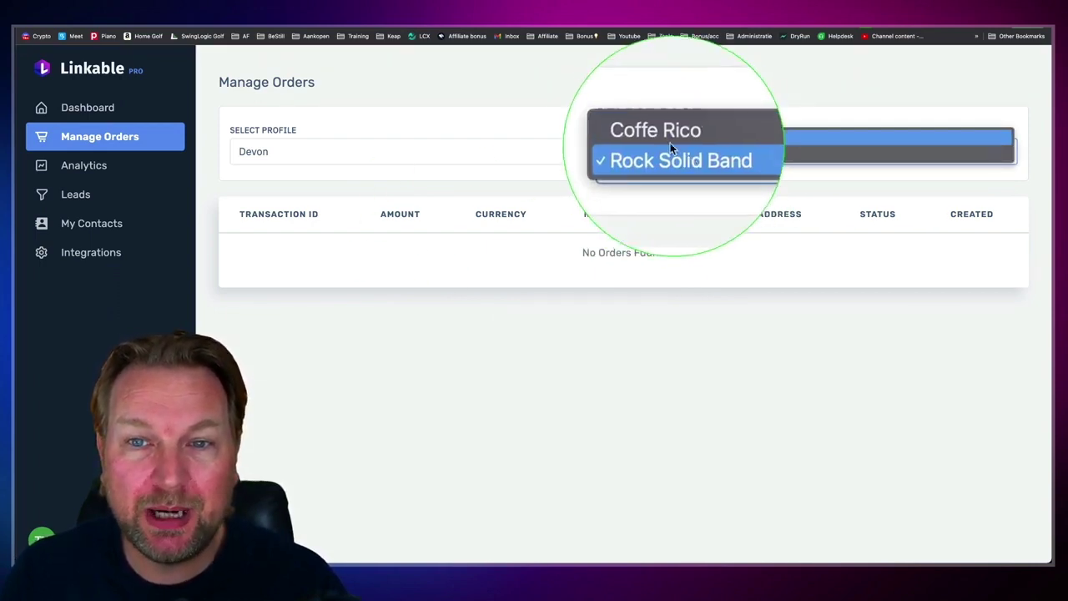
{"action": "left_click", "coordinate": [674, 140]}
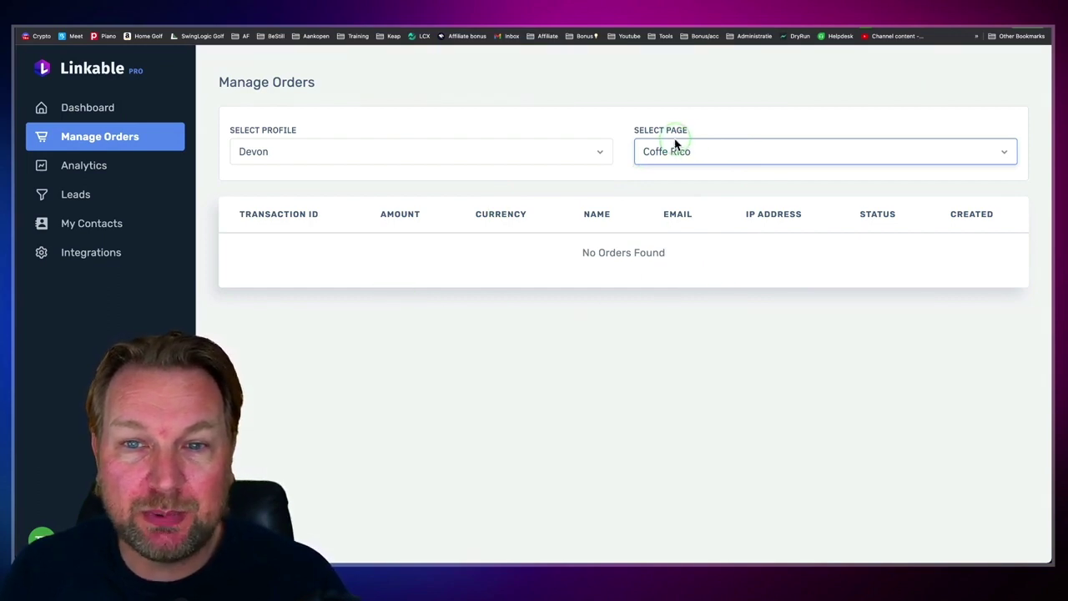
Step: Change the profile selection and open the Analytics overview for Bio Page oyk2w
{"action": "left_click", "coordinate": [286, 152]}
{"action": "left_click", "coordinate": [305, 111]}
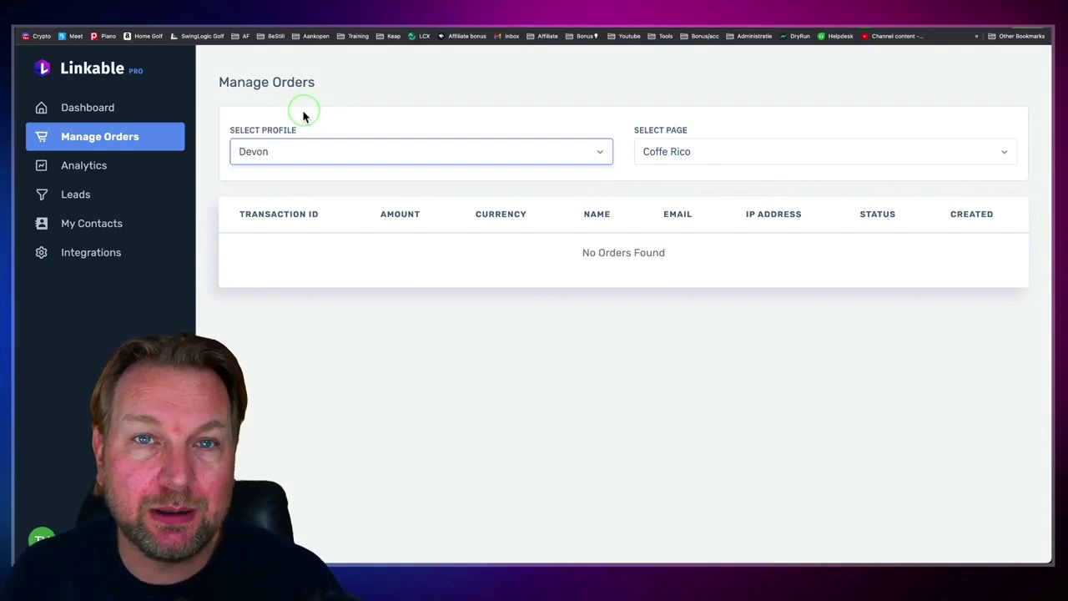
{"action": "left_click", "coordinate": [54, 174]}
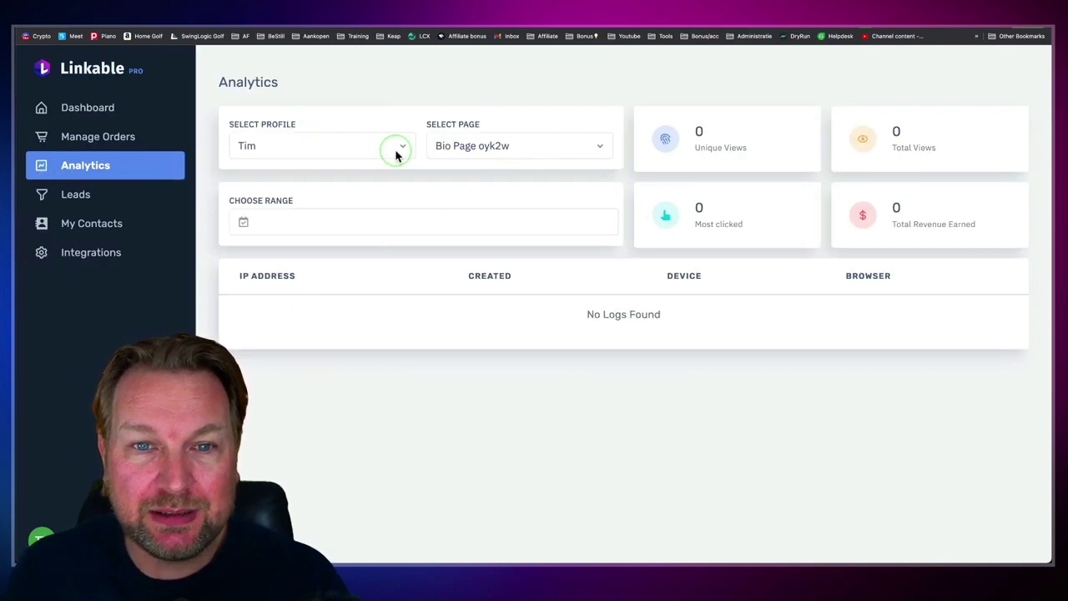
Step: Show Analytics for the Perfect health plan page
{"action": "left_click", "coordinate": [488, 146]}
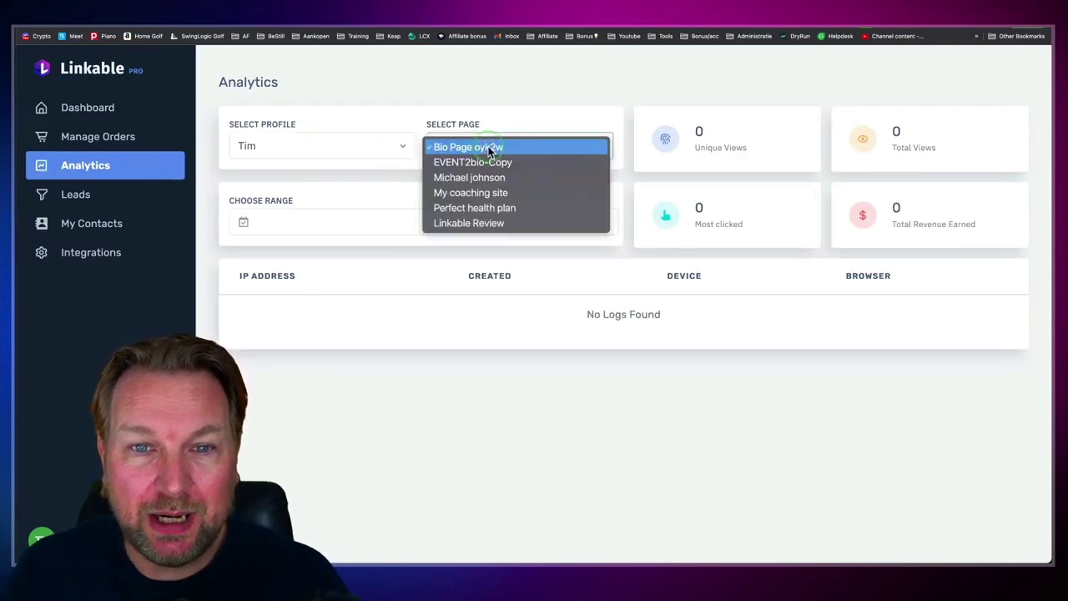
{"action": "left_click", "coordinate": [476, 208]}
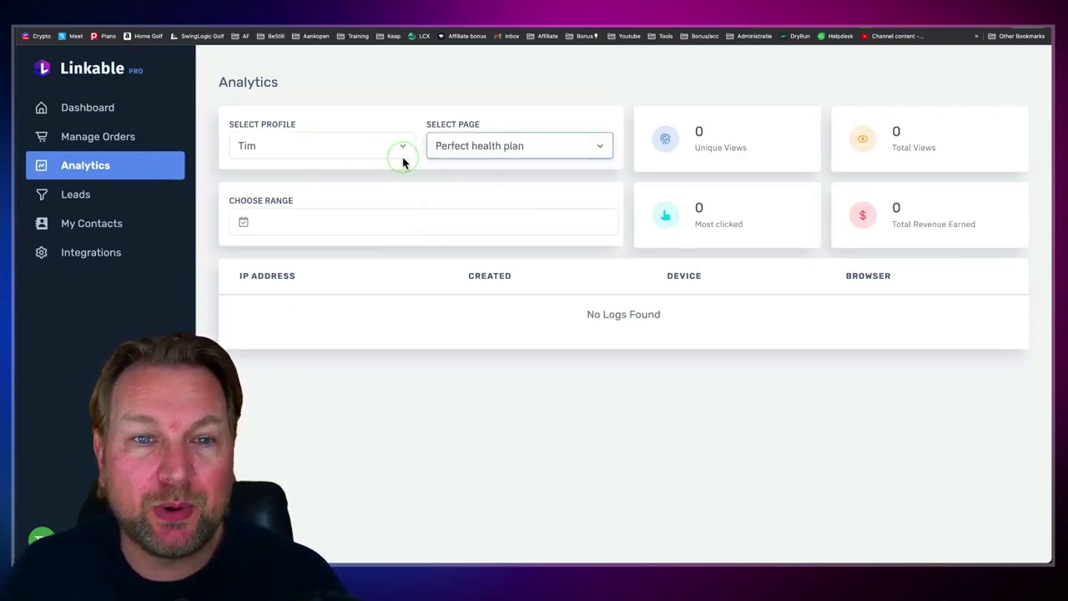
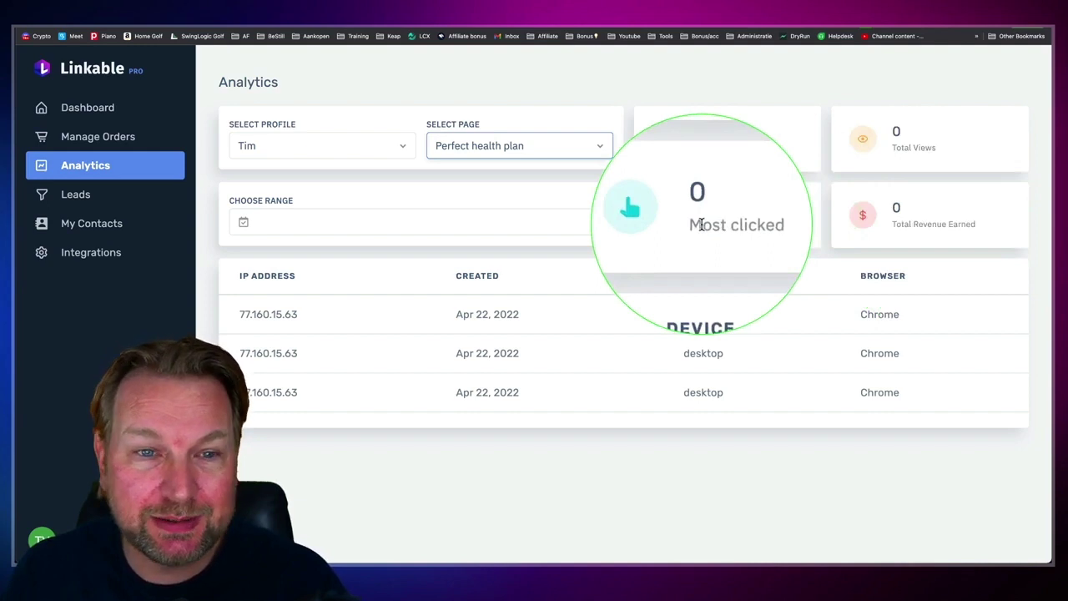
Step: Leave the date range unchanged and switch Analytics to the Linkable Review page
{"action": "left_click", "coordinate": [290, 222]}
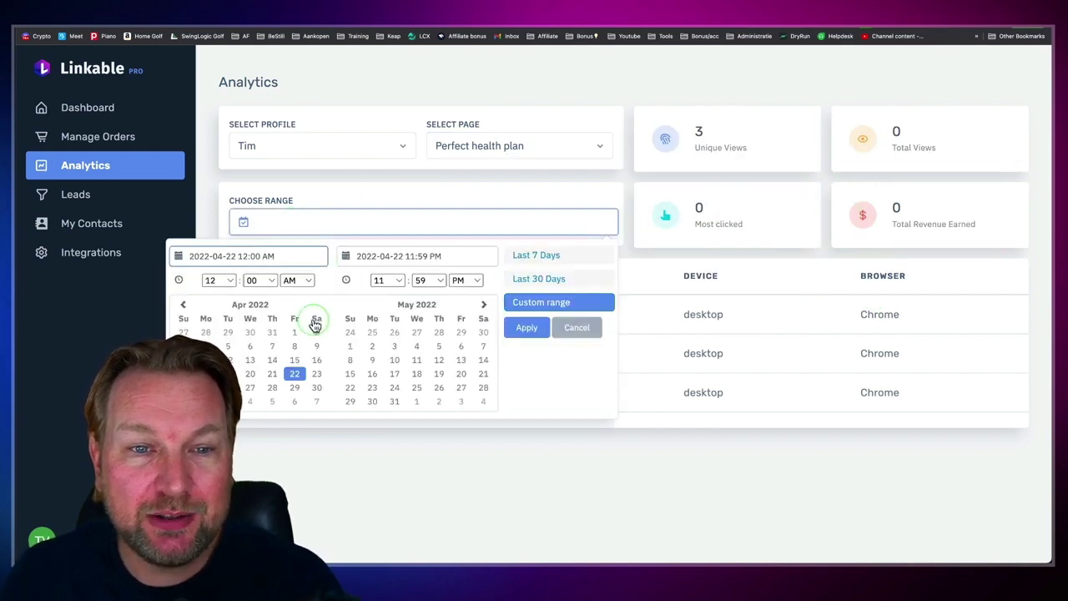
{"action": "left_click", "coordinate": [409, 189]}
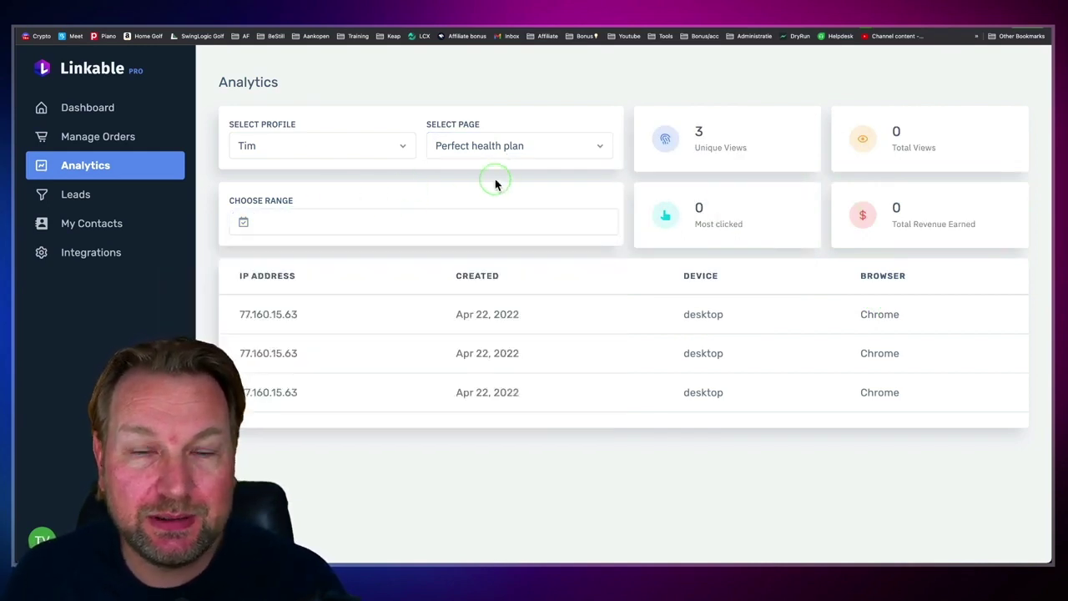
{"action": "left_click", "coordinate": [485, 148]}
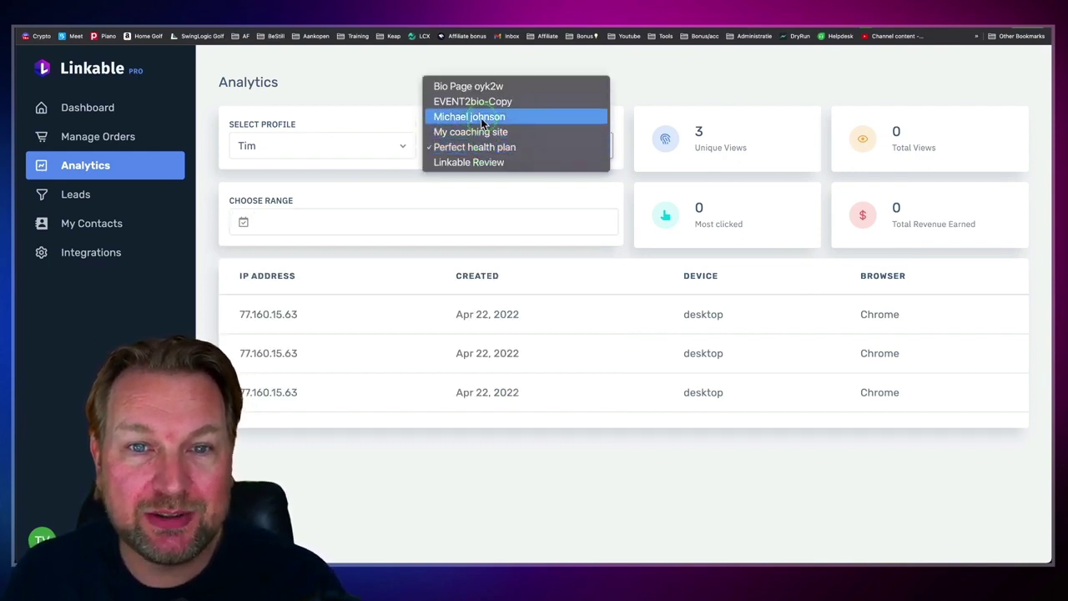
{"action": "left_click", "coordinate": [465, 162]}
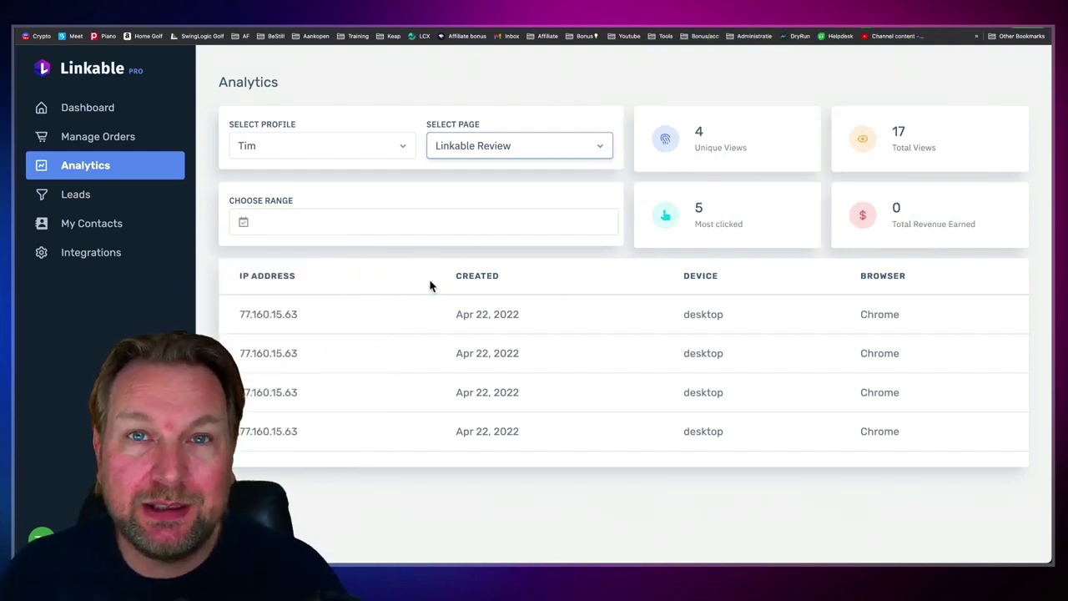
Step: Switch Analytics to the second profile, keeping Coffe Rico as the reported page
{"action": "left_click", "coordinate": [376, 152]}
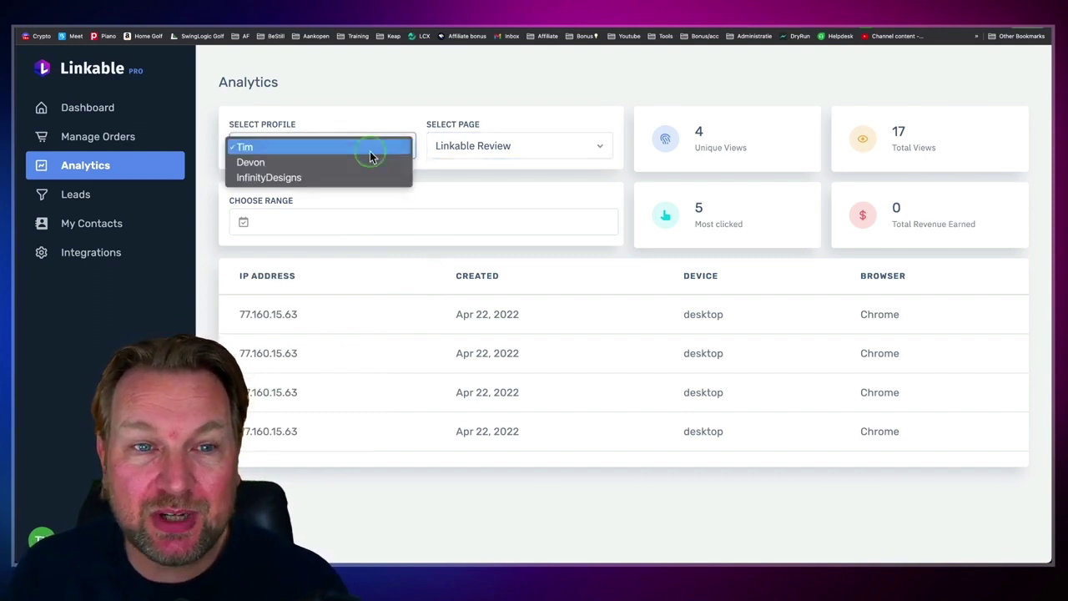
{"action": "left_click", "coordinate": [278, 163]}
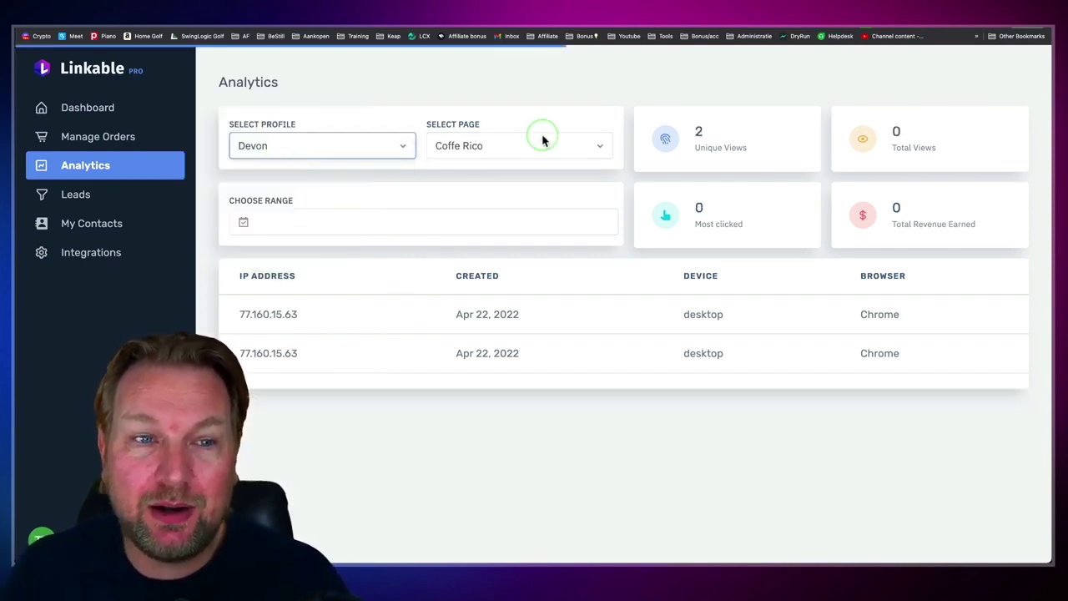
{"action": "left_click", "coordinate": [546, 146]}
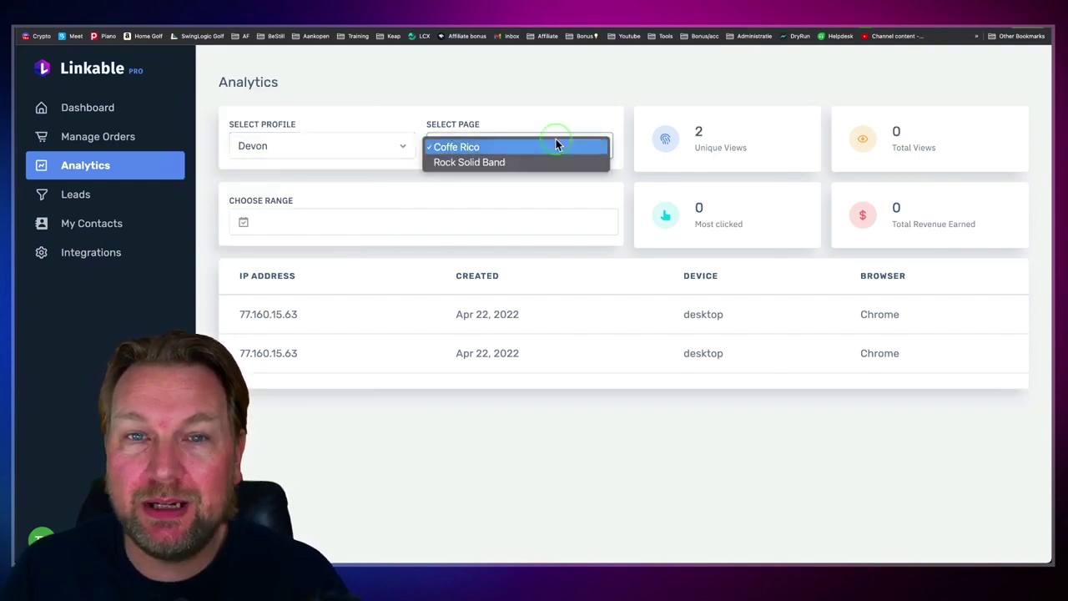
{"action": "left_click", "coordinate": [532, 131]}
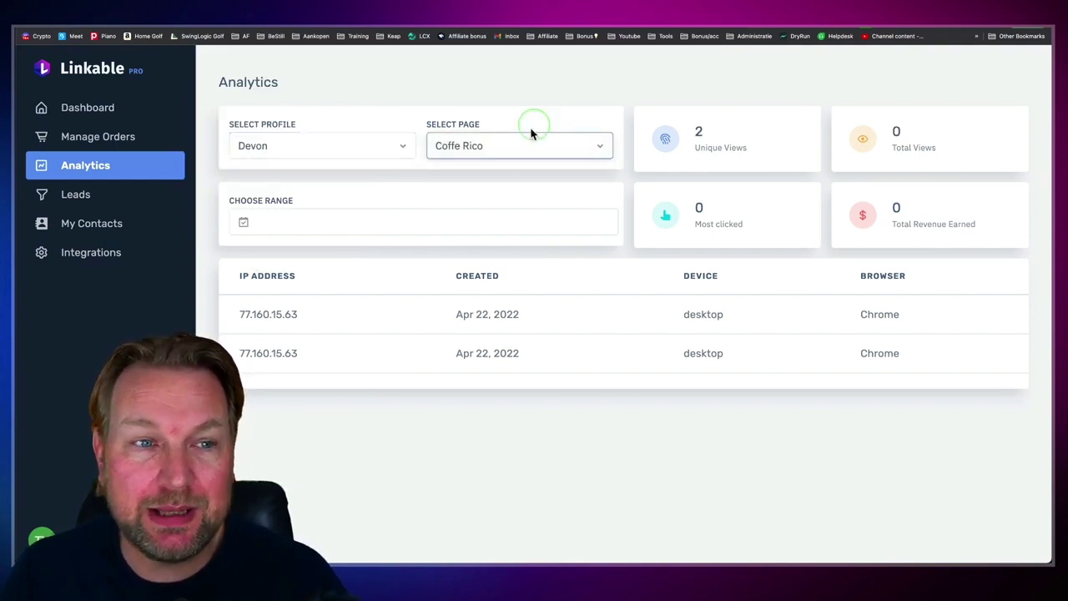
Step: On Leads, filter to the second profile's Rock Solid Band page
{"action": "left_click", "coordinate": [70, 197]}
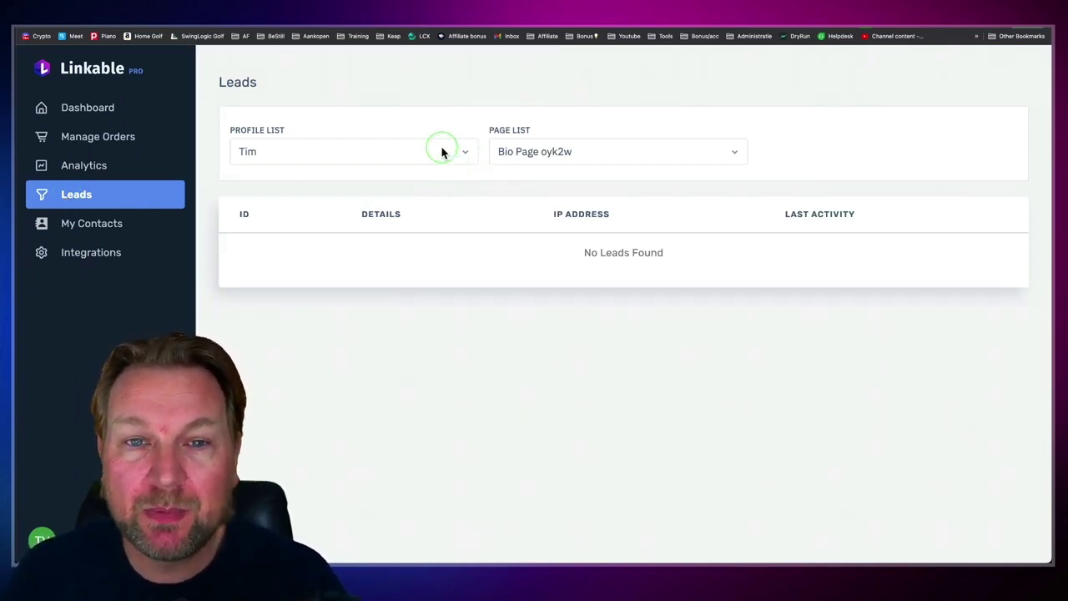
{"action": "left_click", "coordinate": [435, 156]}
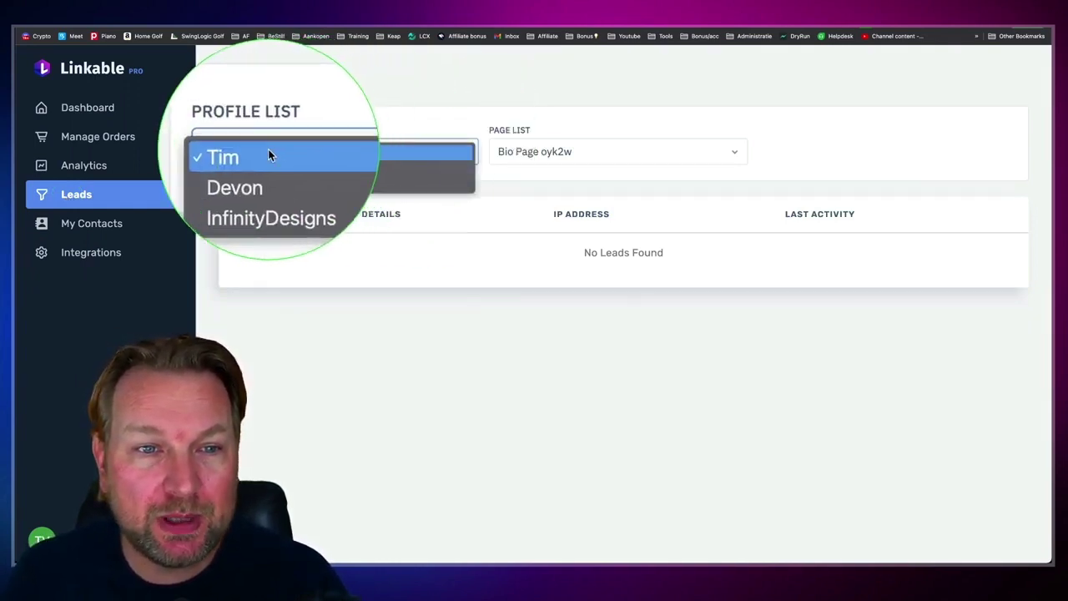
{"action": "left_click", "coordinate": [261, 173]}
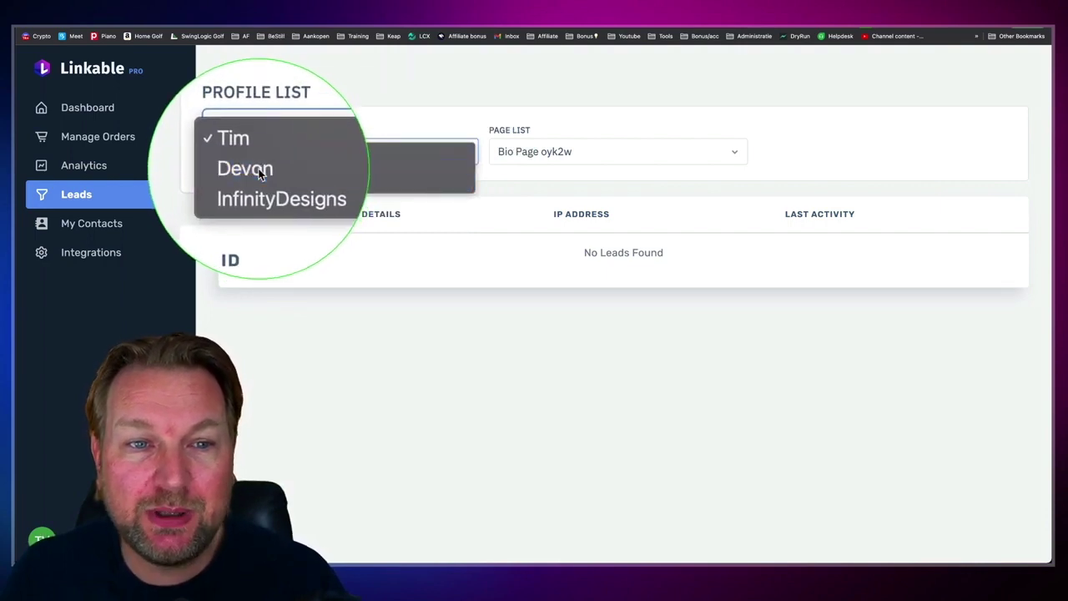
{"action": "left_click", "coordinate": [609, 151]}
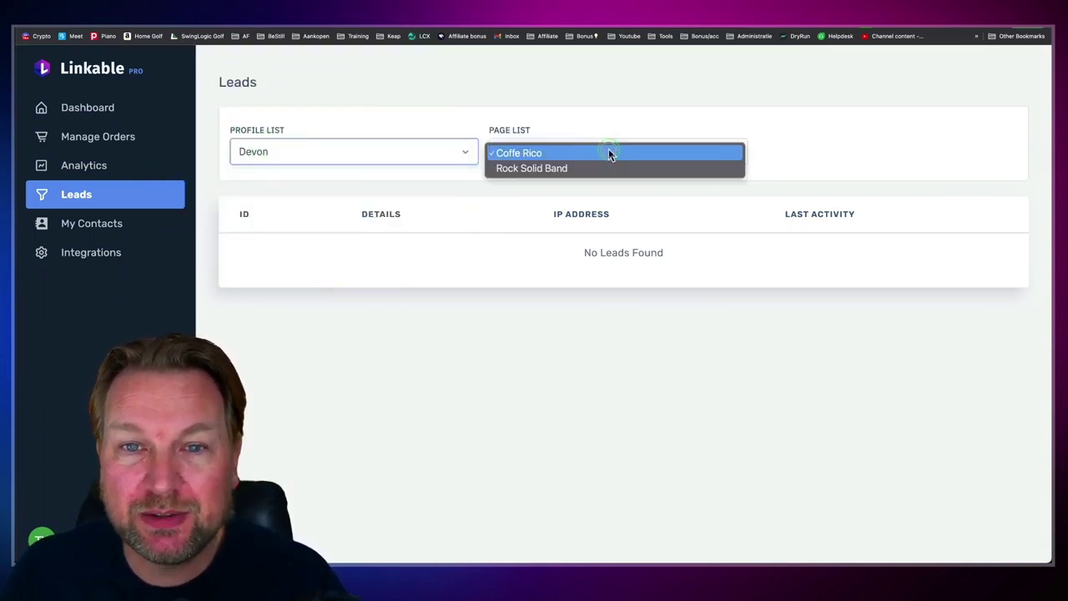
{"action": "left_click", "coordinate": [538, 170]}
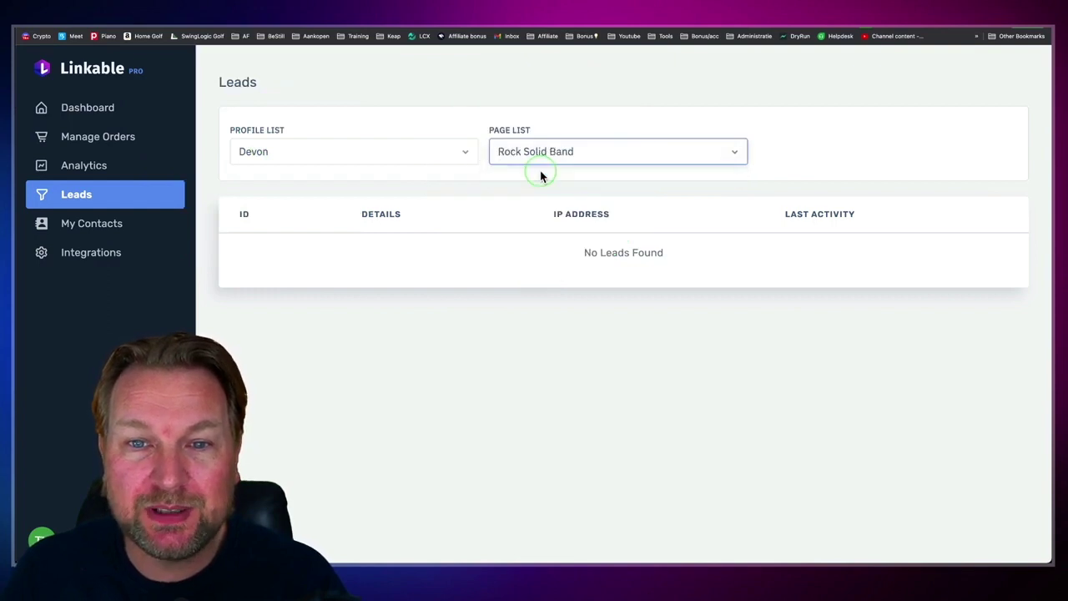
{"action": "left_click", "coordinate": [508, 282]}
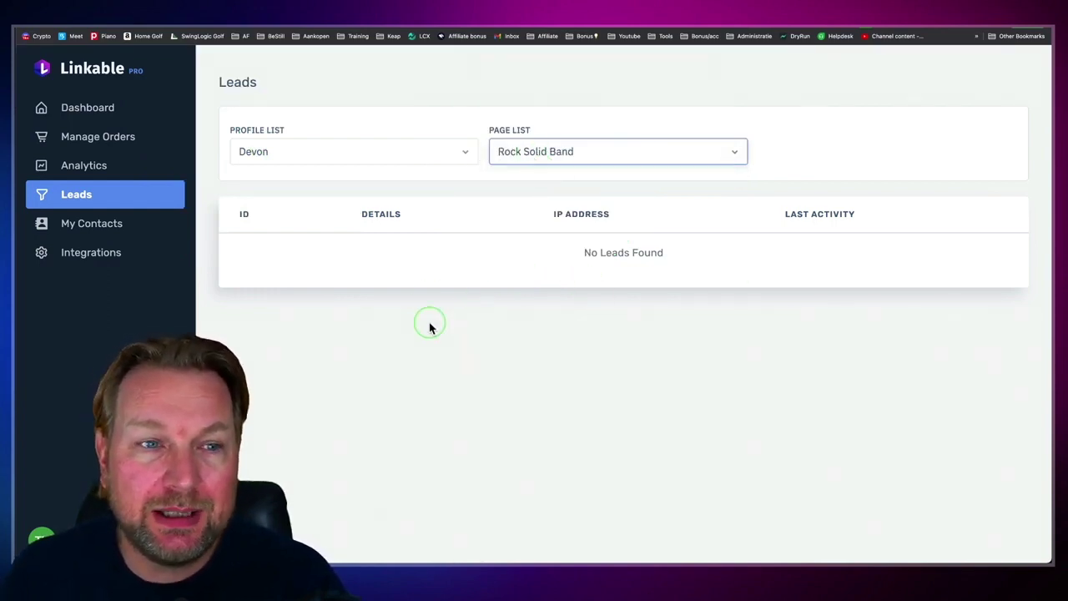
Step: Check My Contacts without changing its profile, then go to Integrations
{"action": "left_click", "coordinate": [90, 226]}
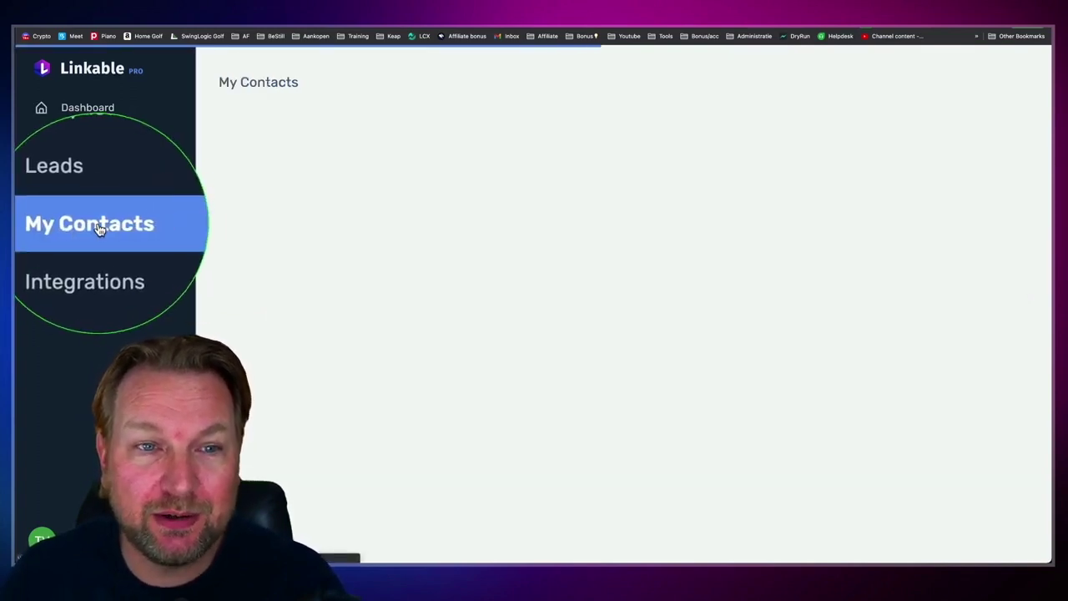
{"action": "left_click", "coordinate": [331, 154]}
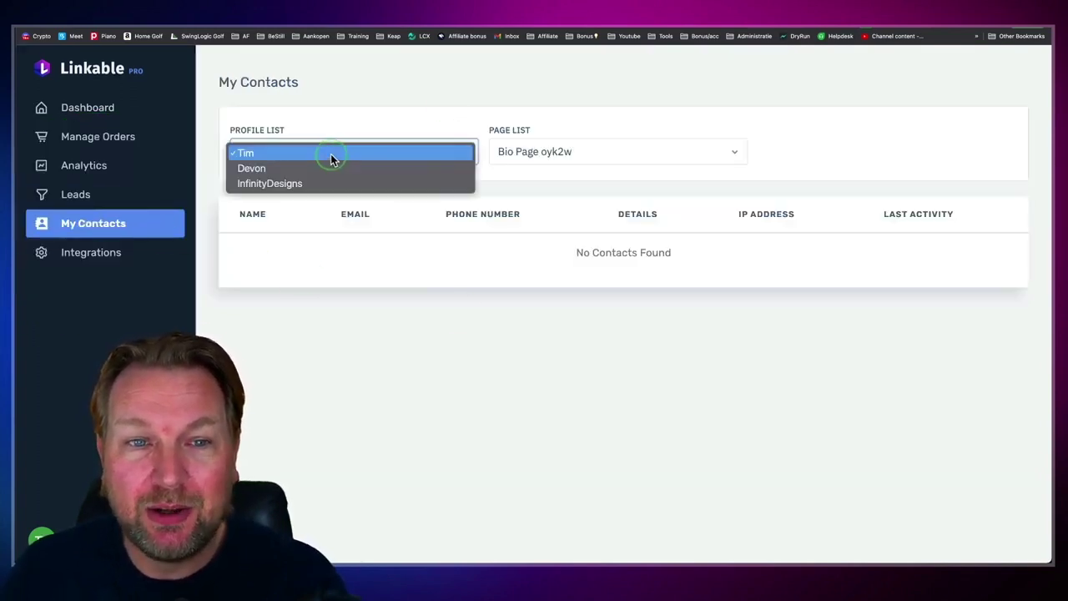
{"action": "left_click", "coordinate": [601, 207]}
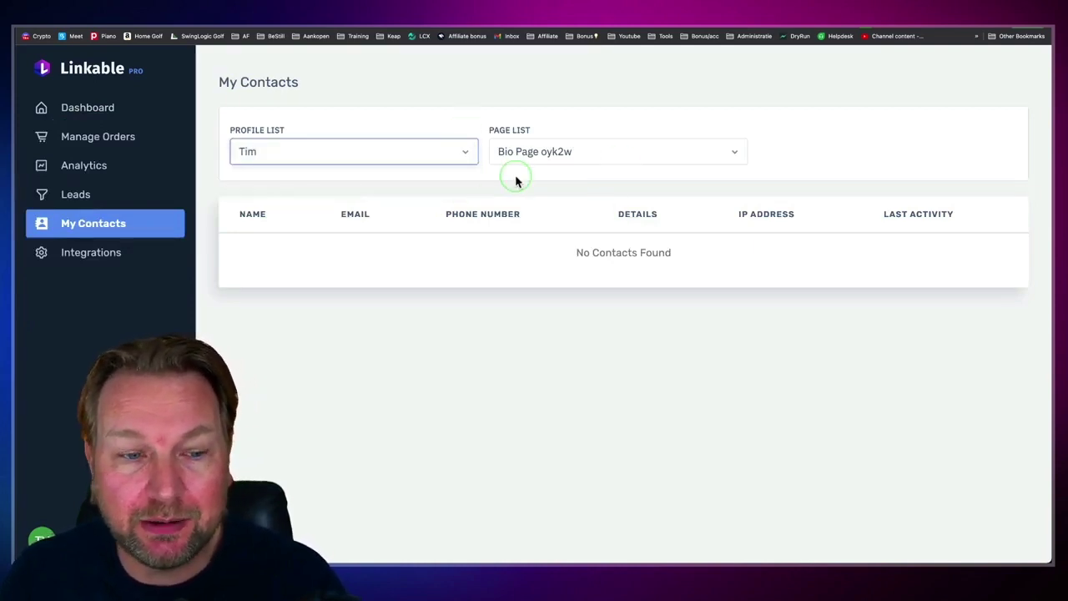
{"action": "left_click", "coordinate": [72, 259]}
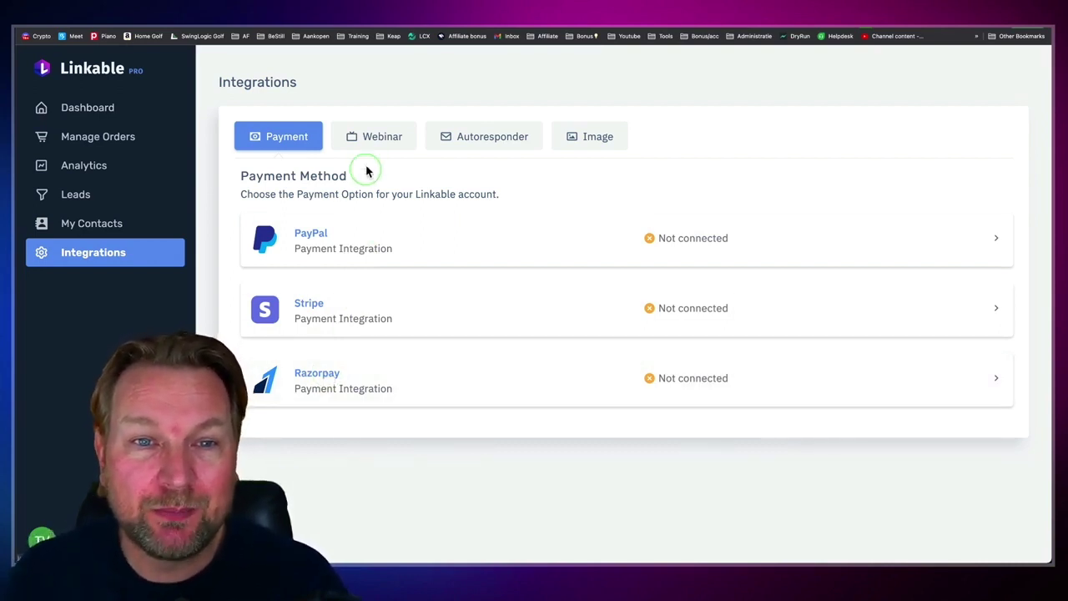
Step: Browse the Webinar and Autoresponder integrations, then switch to the Image category showing YouZign
{"action": "left_click", "coordinate": [377, 138]}
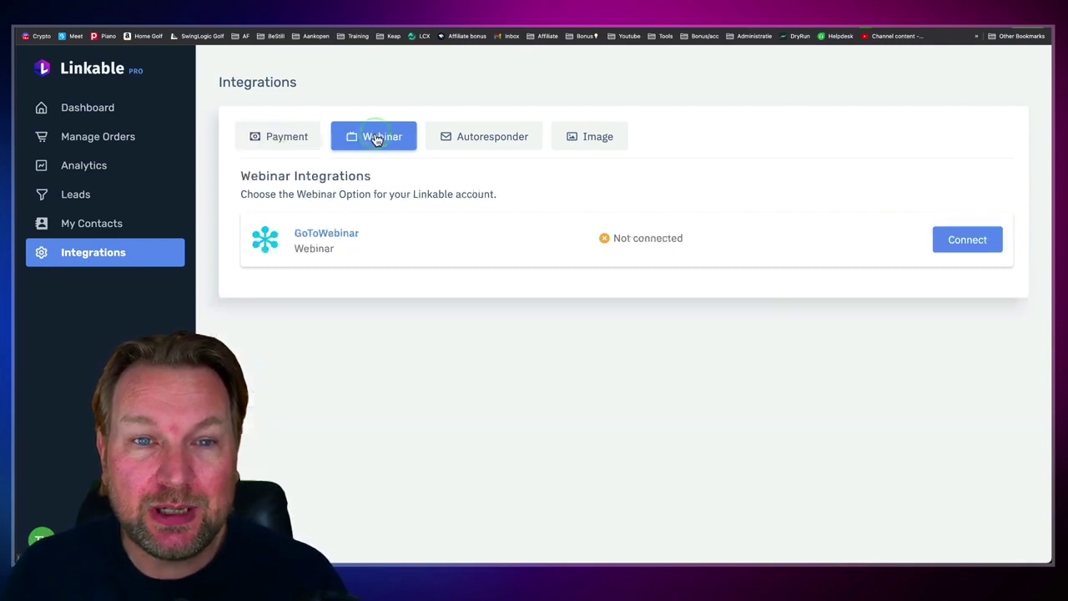
{"action": "left_click", "coordinate": [503, 141]}
{"action": "scroll", "coordinate": [582, 284], "scroll_direction": "down", "scroll_amount": 2}
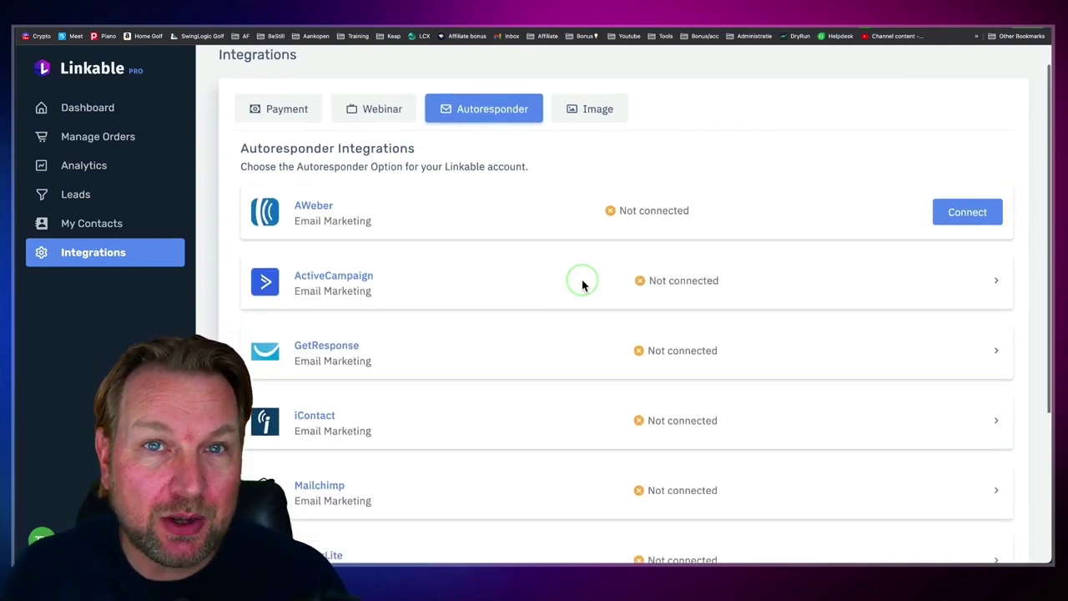
{"action": "scroll", "coordinate": [583, 285], "scroll_direction": "down", "scroll_amount": 3}
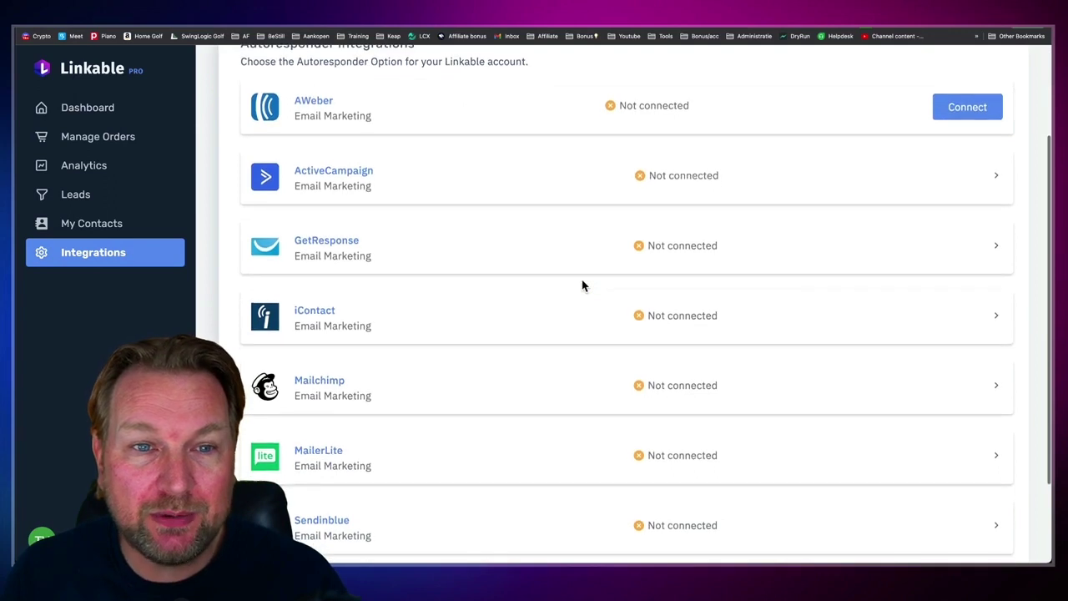
{"action": "scroll", "coordinate": [583, 284], "scroll_direction": "down", "scroll_amount": 2}
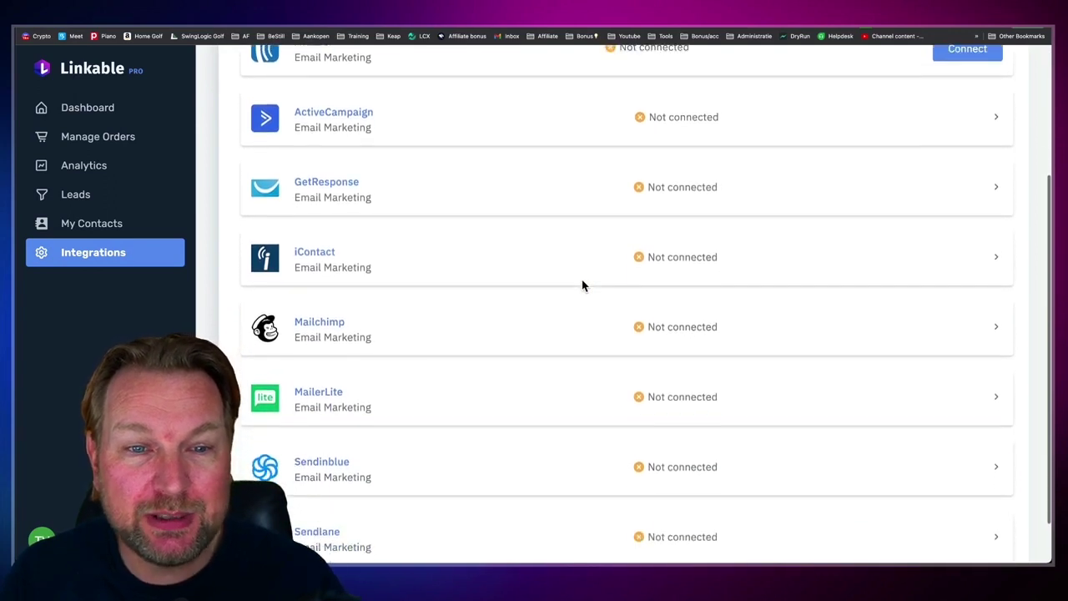
{"action": "scroll", "coordinate": [583, 285], "scroll_direction": "down", "scroll_amount": 2}
{"action": "left_click", "coordinate": [424, 314]}
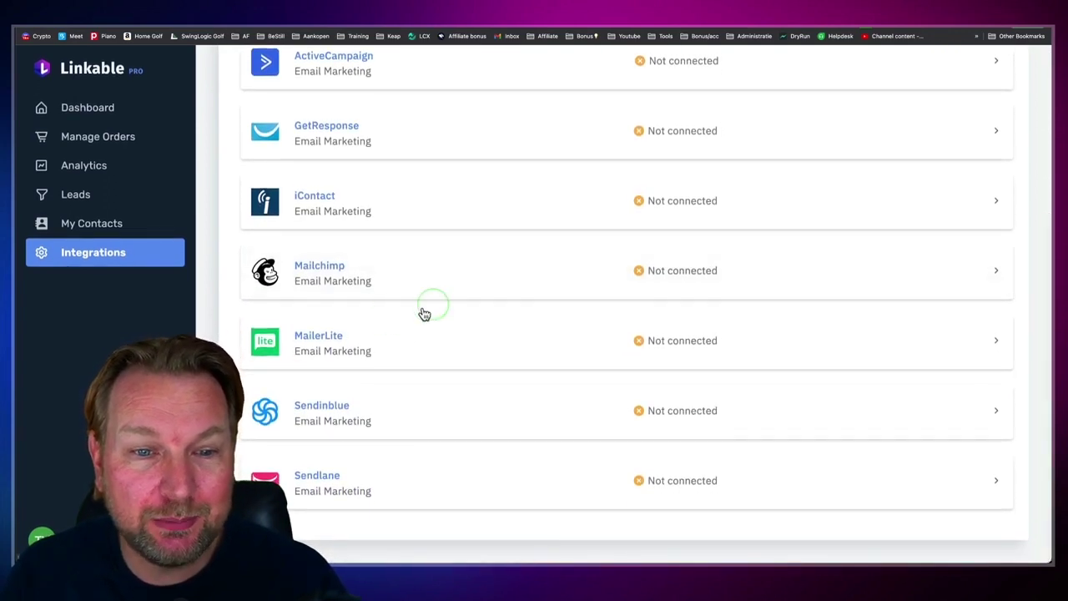
{"action": "scroll", "coordinate": [449, 366], "scroll_direction": "up", "scroll_amount": 3}
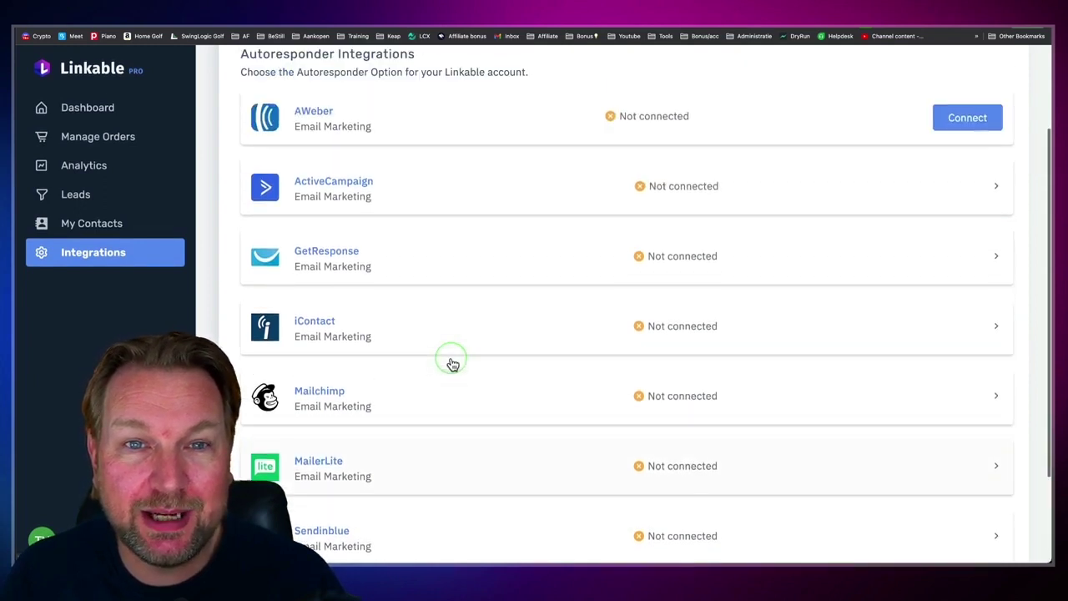
{"action": "scroll", "coordinate": [451, 364], "scroll_direction": "up", "scroll_amount": 2}
{"action": "left_click", "coordinate": [596, 138]}
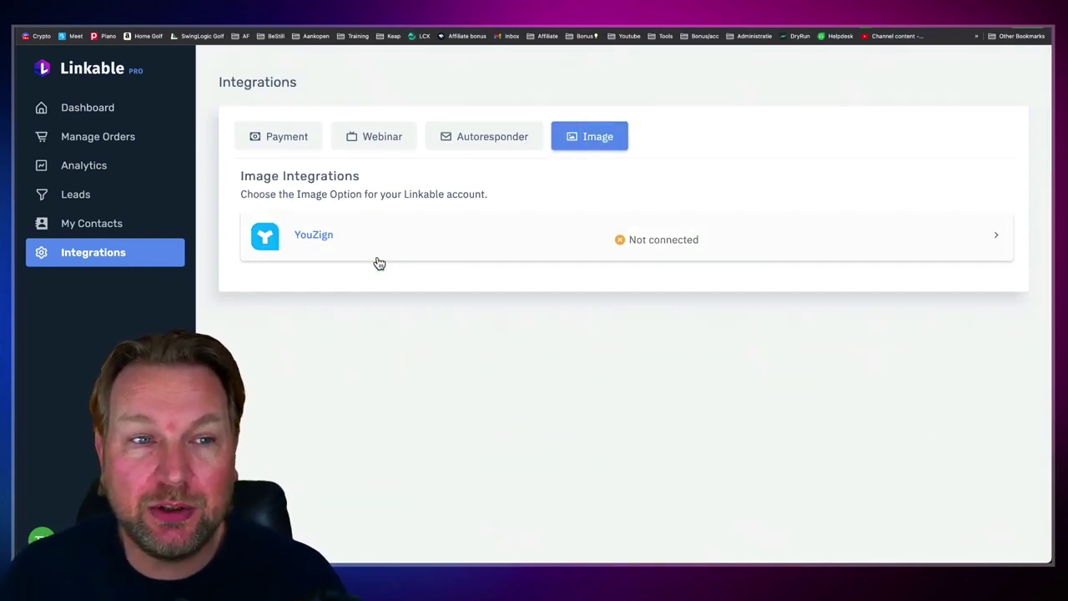
Step: From the Dashboard, create a new page from the Furniture mini web template Design Studio
{"action": "left_click", "coordinate": [92, 113]}
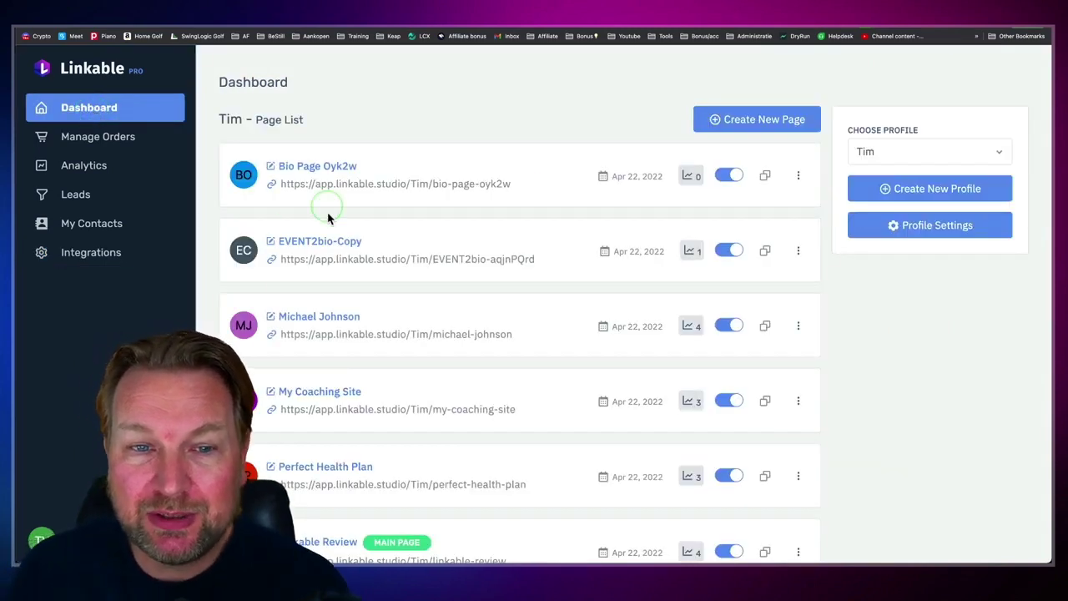
{"action": "scroll", "coordinate": [336, 203], "scroll_direction": "down", "scroll_amount": 1}
{"action": "scroll", "coordinate": [317, 234], "scroll_direction": "up", "scroll_amount": 1}
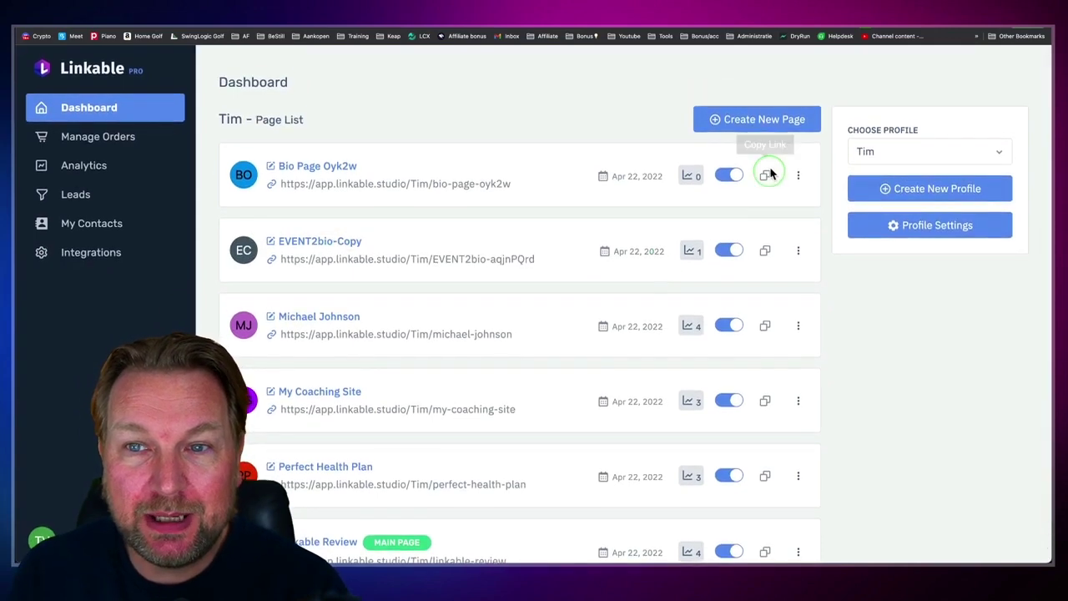
{"action": "left_click", "coordinate": [765, 119]}
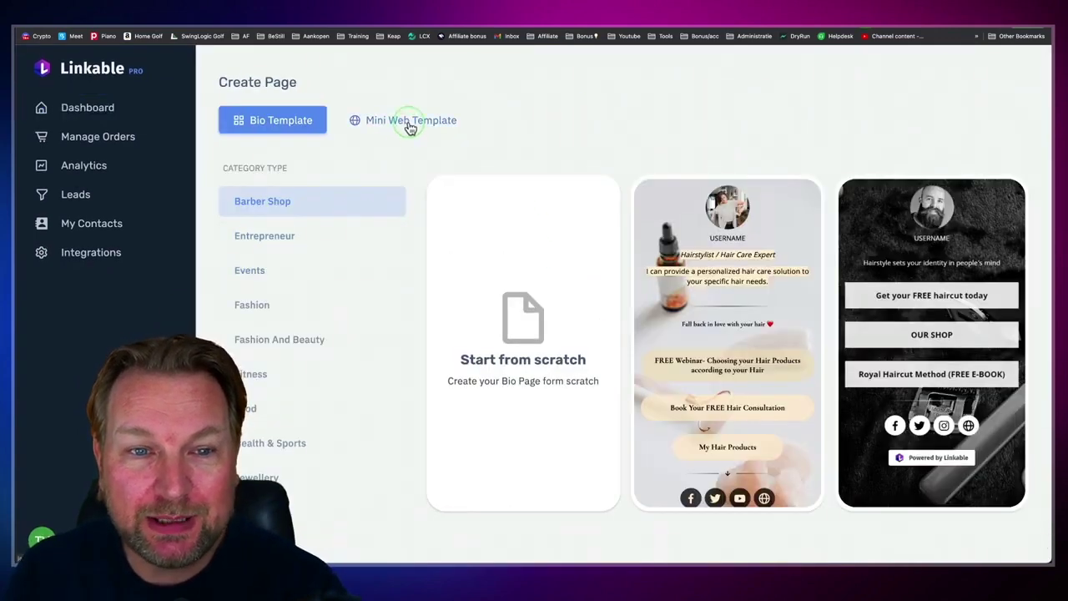
{"action": "left_click", "coordinate": [409, 126]}
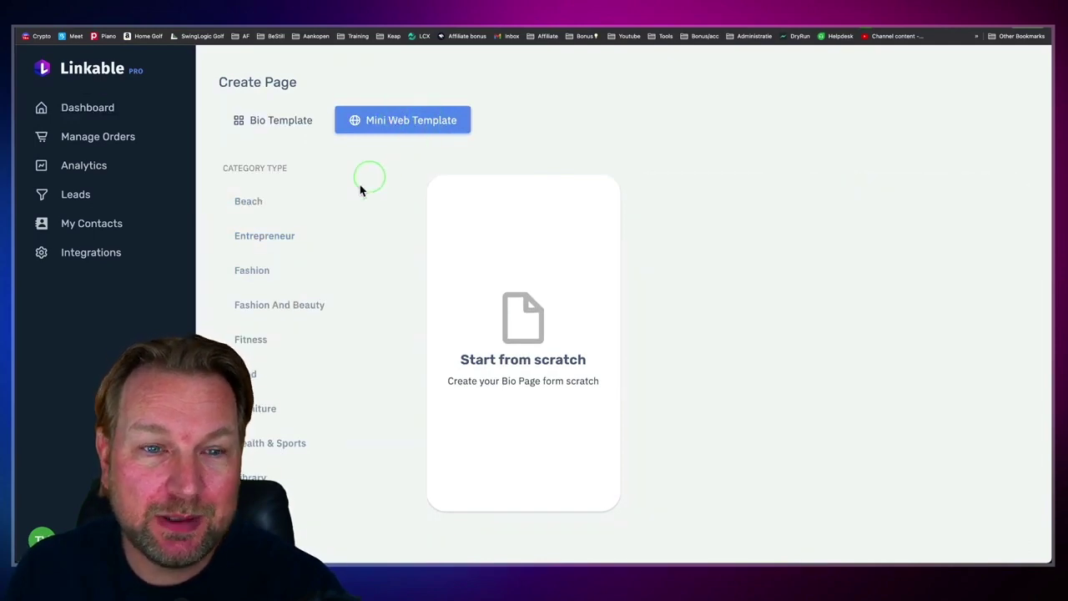
{"action": "scroll", "coordinate": [315, 288], "scroll_direction": "down", "scroll_amount": 3}
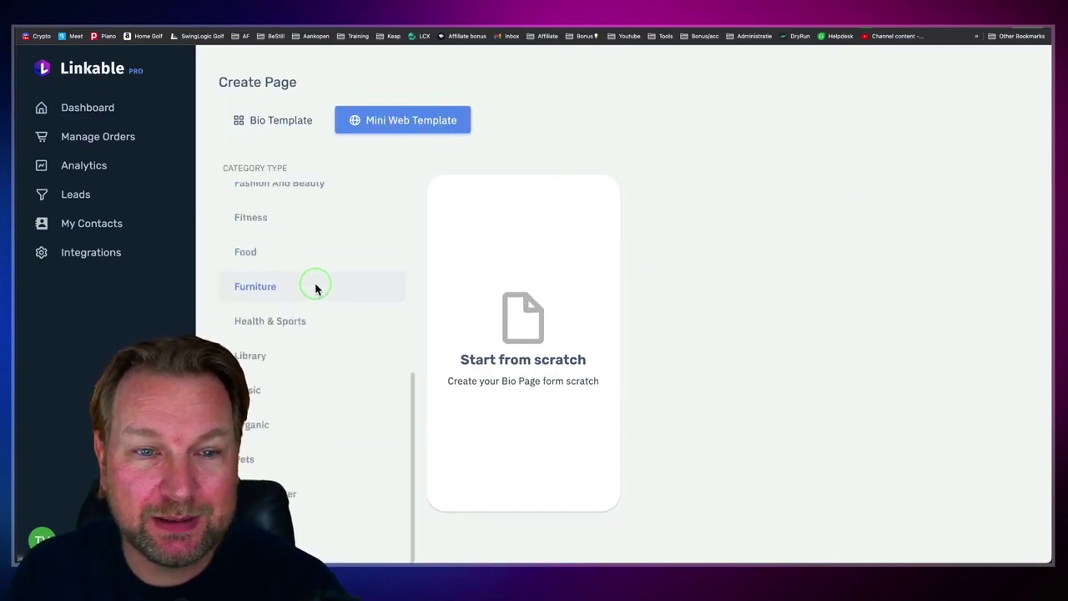
{"action": "left_click", "coordinate": [254, 287]}
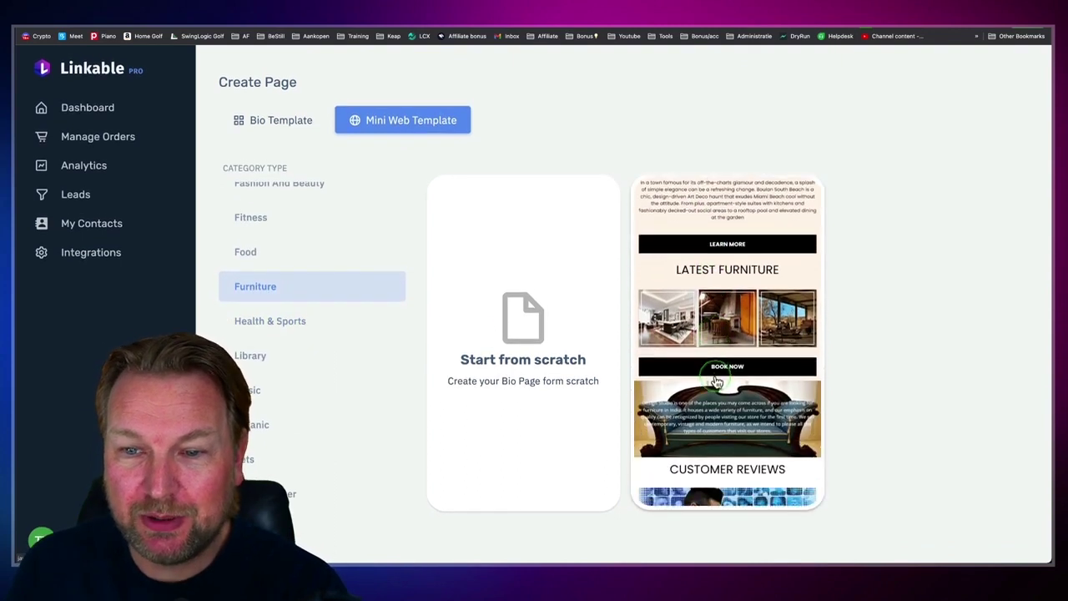
{"action": "left_click", "coordinate": [708, 284]}
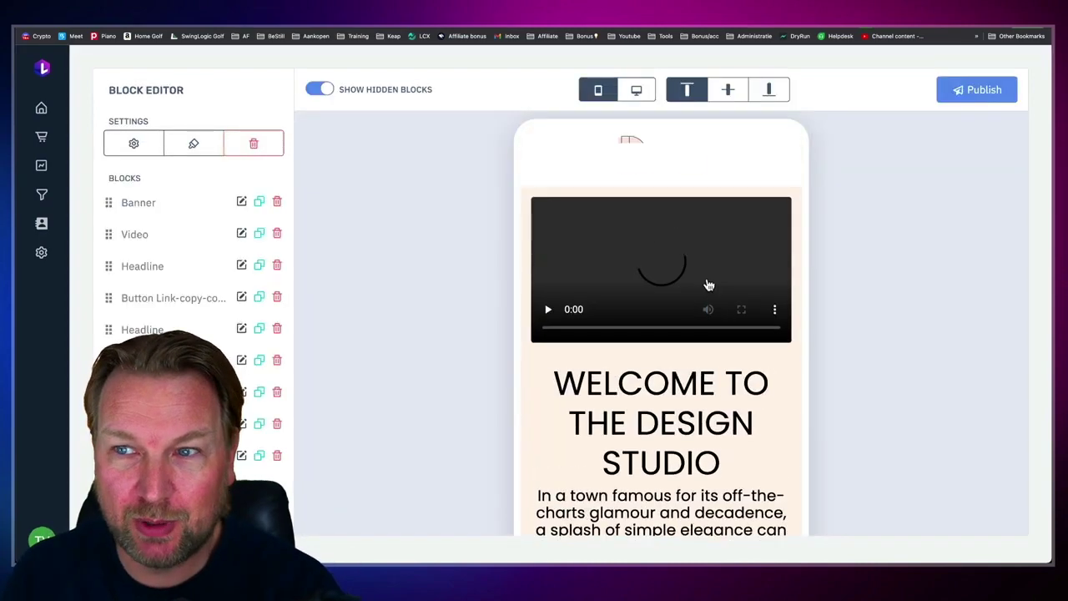
Step: Preview the new page in Desktop layout, then return to Mobile
{"action": "left_click", "coordinate": [639, 91]}
{"action": "scroll", "coordinate": [640, 267], "scroll_direction": "down", "scroll_amount": 5}
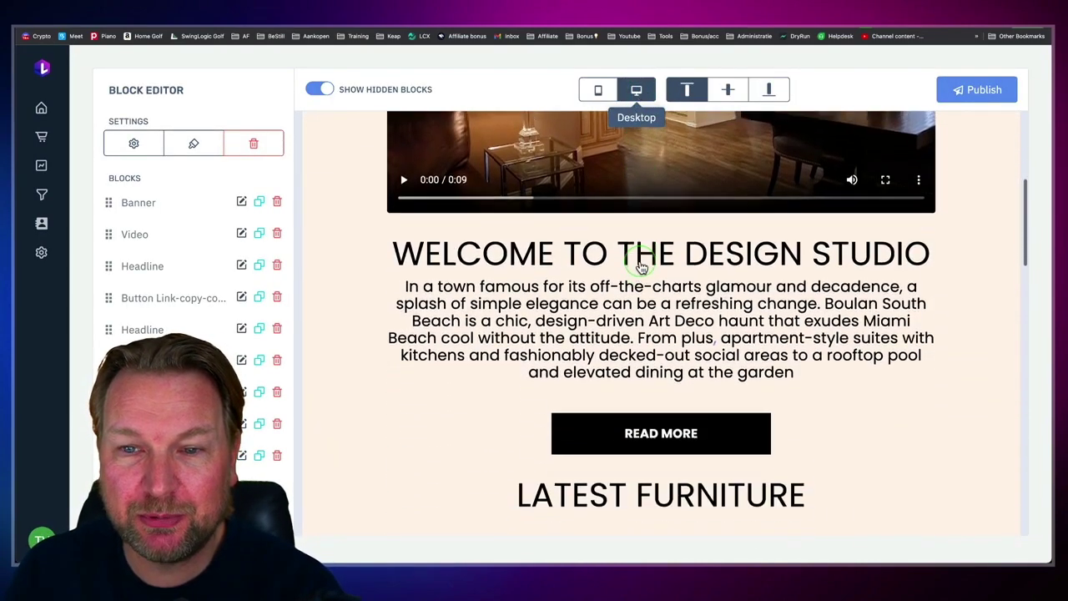
{"action": "scroll", "coordinate": [641, 267], "scroll_direction": "up", "scroll_amount": 3}
{"action": "scroll", "coordinate": [641, 267], "scroll_direction": "up", "scroll_amount": 3}
{"action": "left_click", "coordinate": [598, 90]}
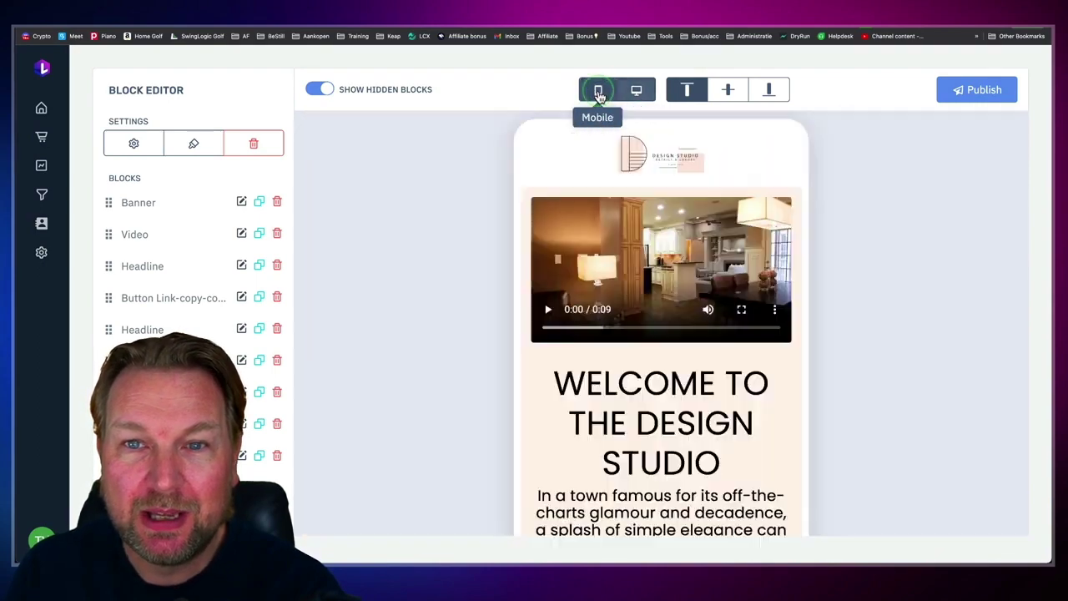
{"action": "left_click", "coordinate": [146, 148]}
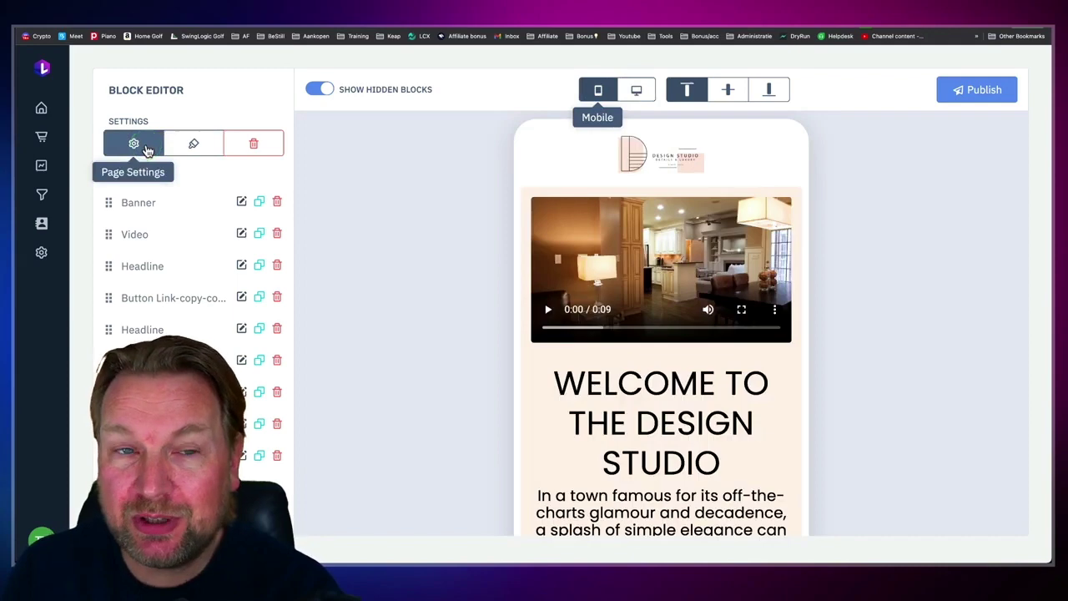
Step: Change the page's URL slug to to-whatever-you-want
{"action": "left_click", "coordinate": [133, 148]}
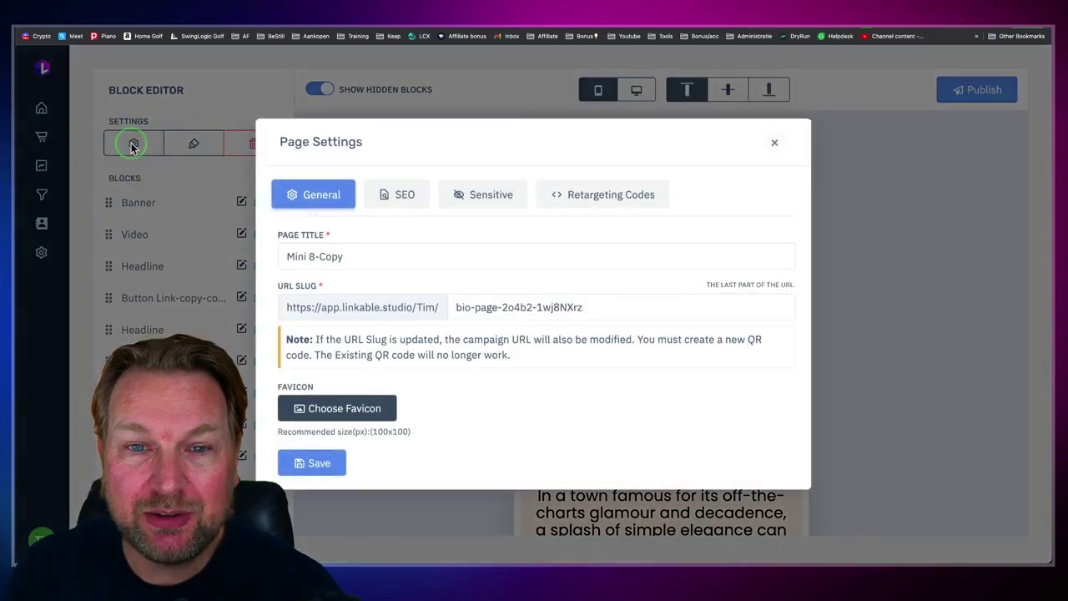
{"action": "left_click_drag", "start_coordinate": [604, 311], "coordinate": [452, 311]}
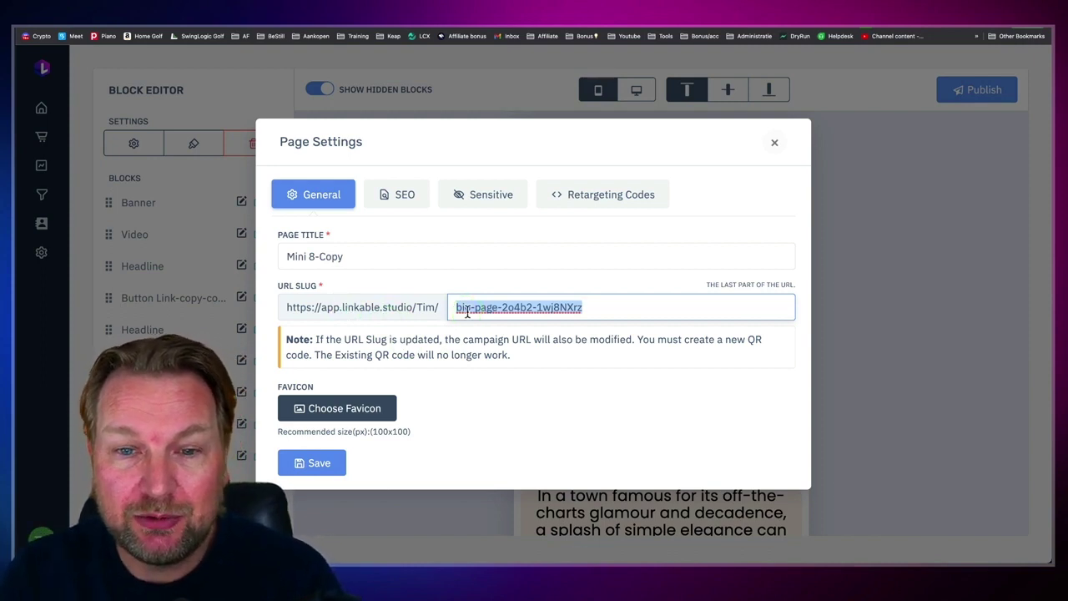
{"action": "type", "text": "towhatever-you-want"}
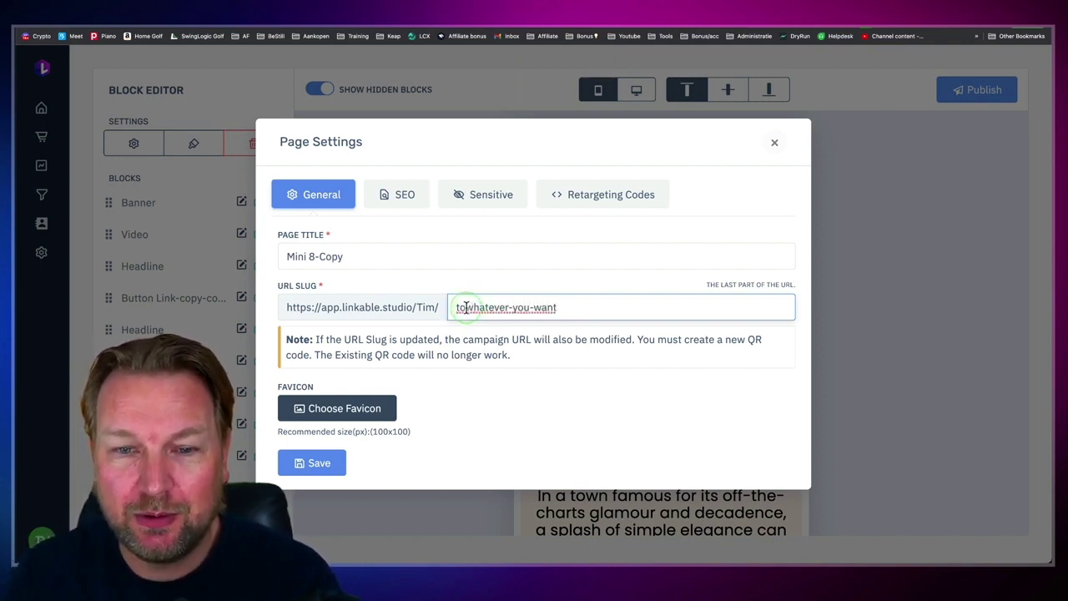
{"action": "type", "text": "-"}
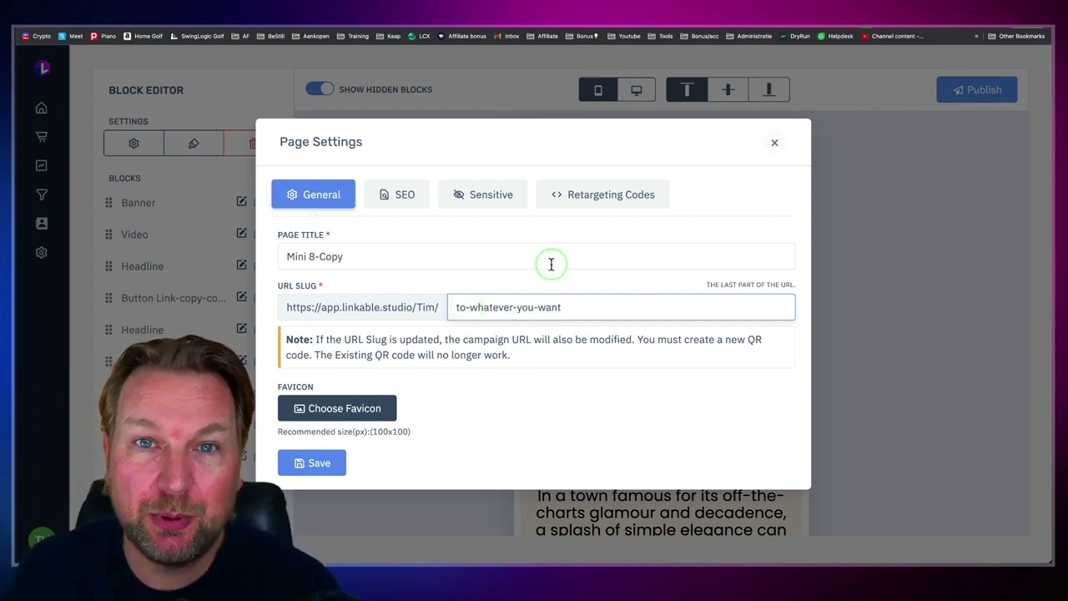
Step: Review the SEO, Sensitive and Retargeting Codes settings, then close page settings
{"action": "left_click", "coordinate": [392, 197]}
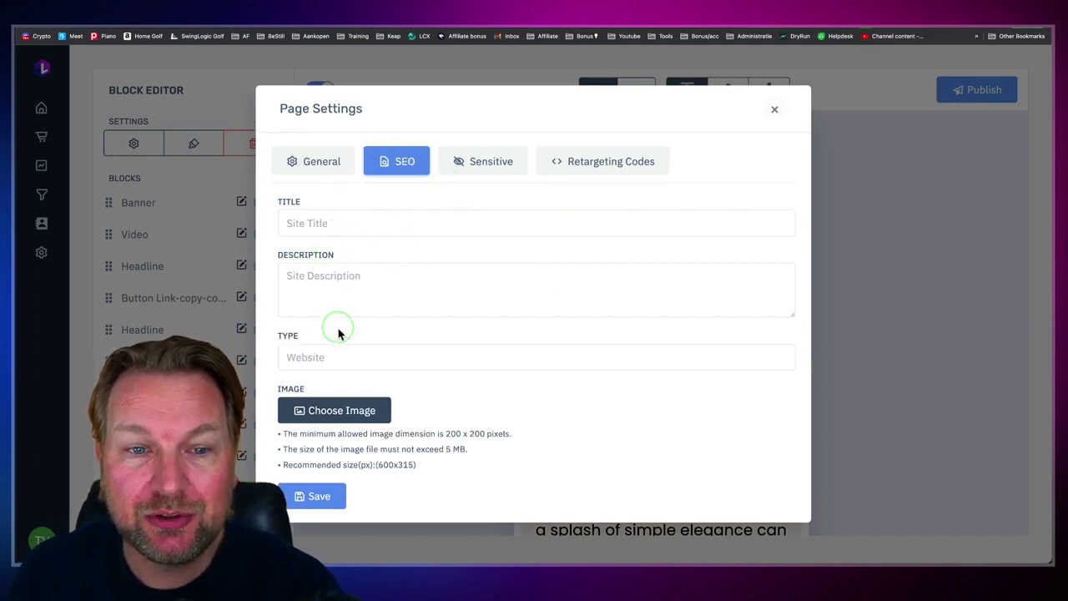
{"action": "left_click", "coordinate": [495, 164]}
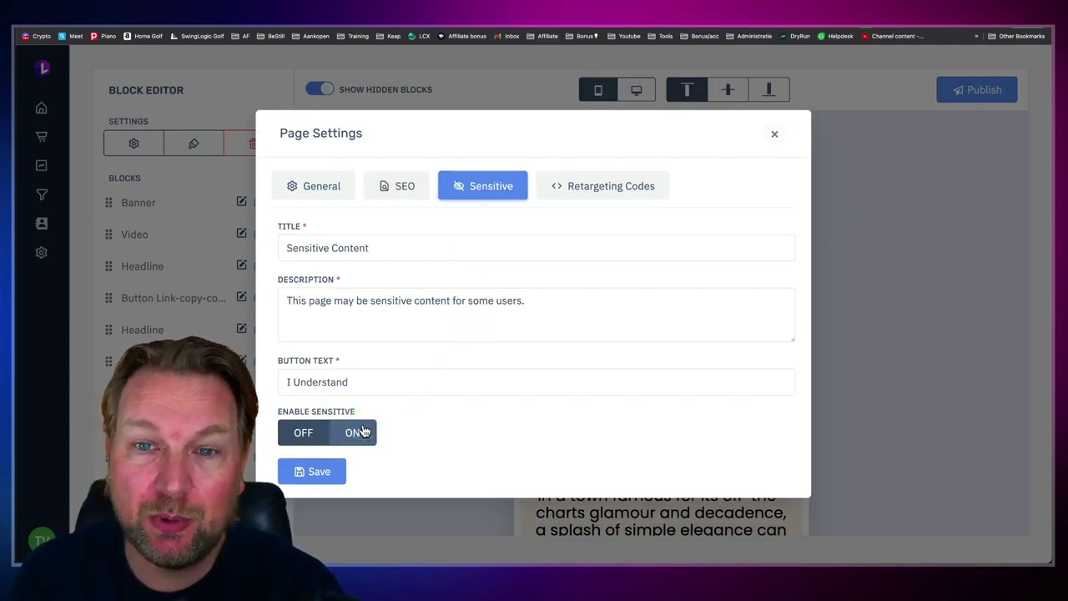
{"action": "left_click", "coordinate": [607, 188]}
{"action": "left_click", "coordinate": [390, 311]}
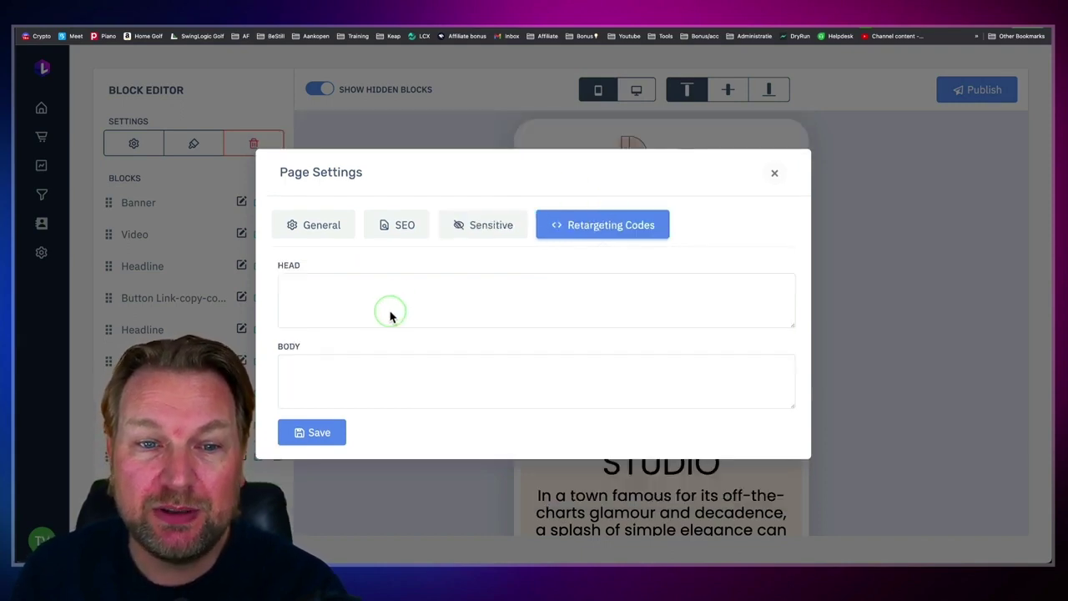
{"action": "left_click", "coordinate": [367, 368]}
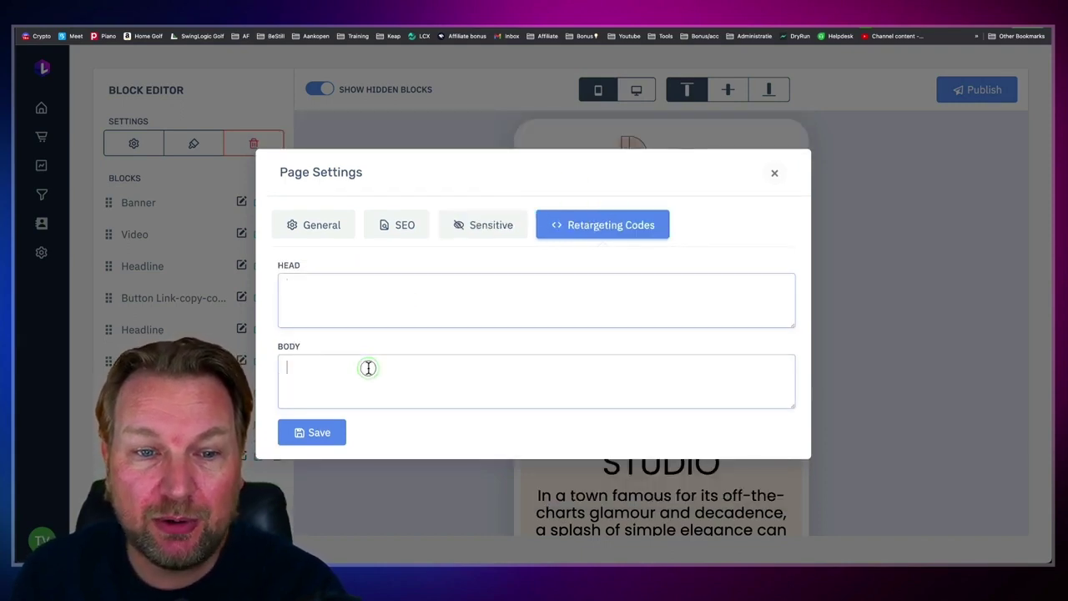
{"action": "left_click", "coordinate": [773, 177]}
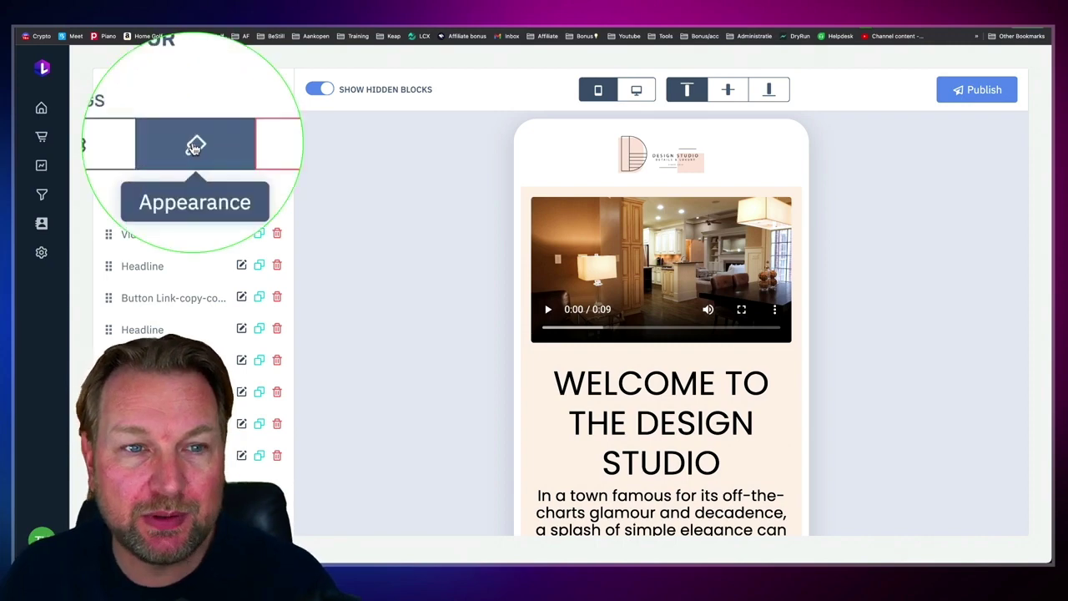
Step: Make the page background a gradient and add a colour stop
{"action": "left_click", "coordinate": [194, 144]}
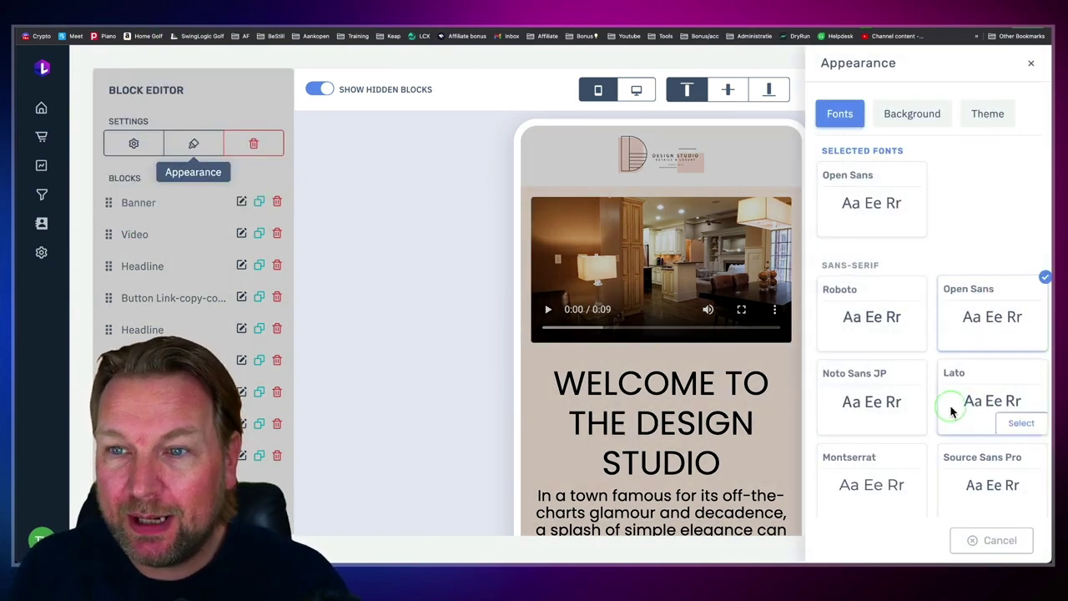
{"action": "scroll", "coordinate": [951, 410], "scroll_direction": "down", "scroll_amount": 10}
{"action": "scroll", "coordinate": [950, 405], "scroll_direction": "down", "scroll_amount": 5}
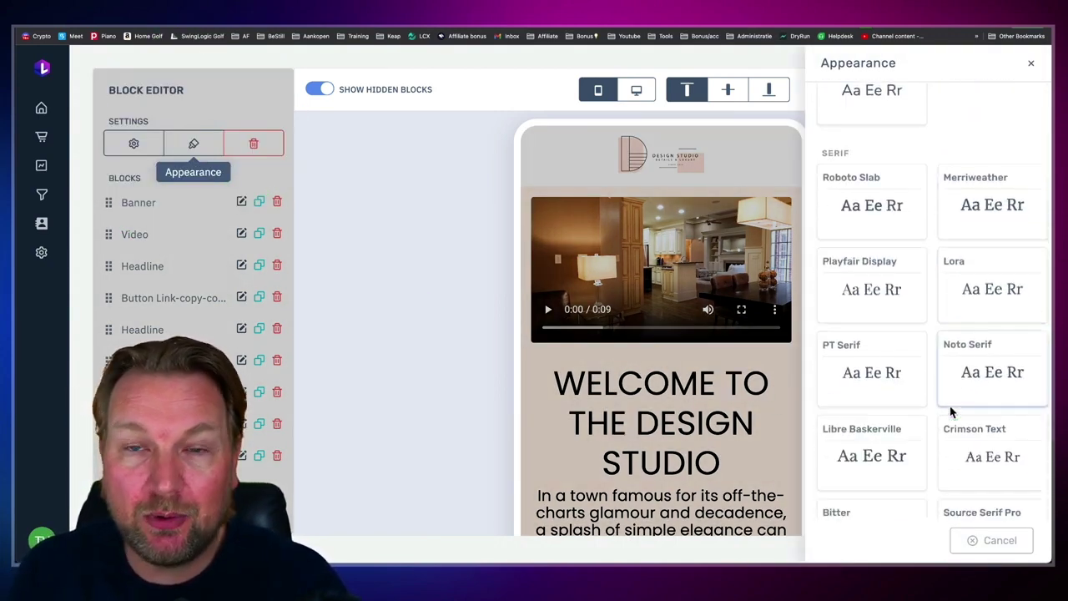
{"action": "scroll", "coordinate": [948, 405], "scroll_direction": "up", "scroll_amount": 15}
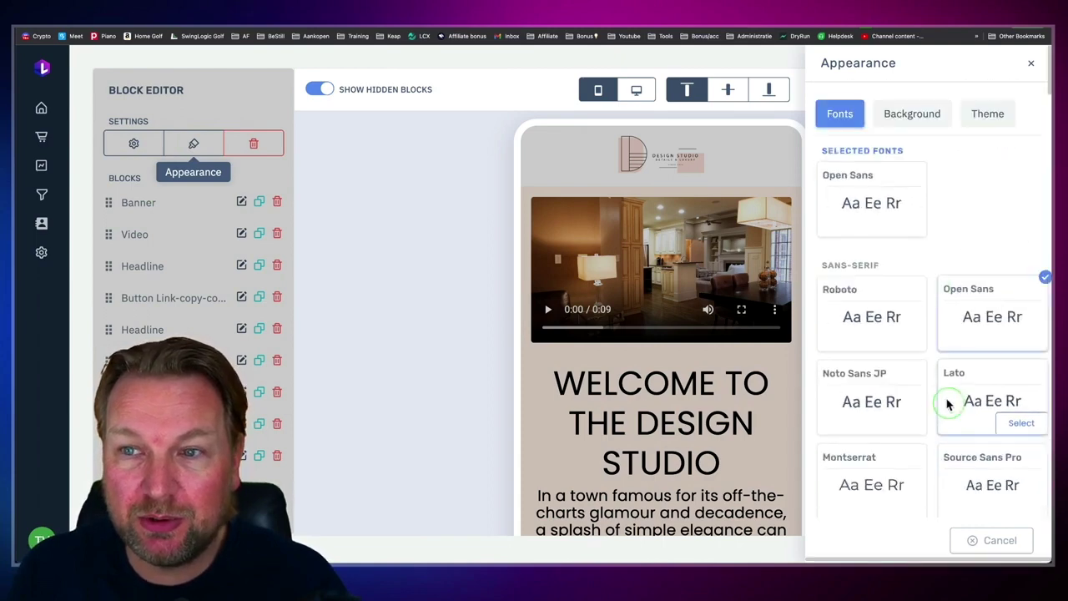
{"action": "left_click", "coordinate": [910, 114]}
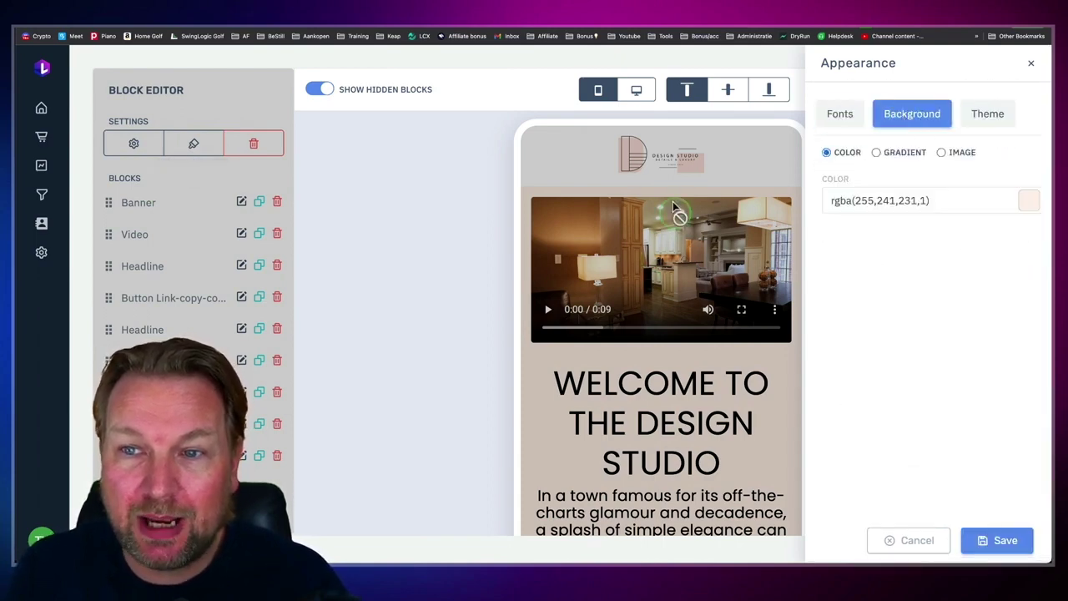
{"action": "left_click", "coordinate": [876, 155]}
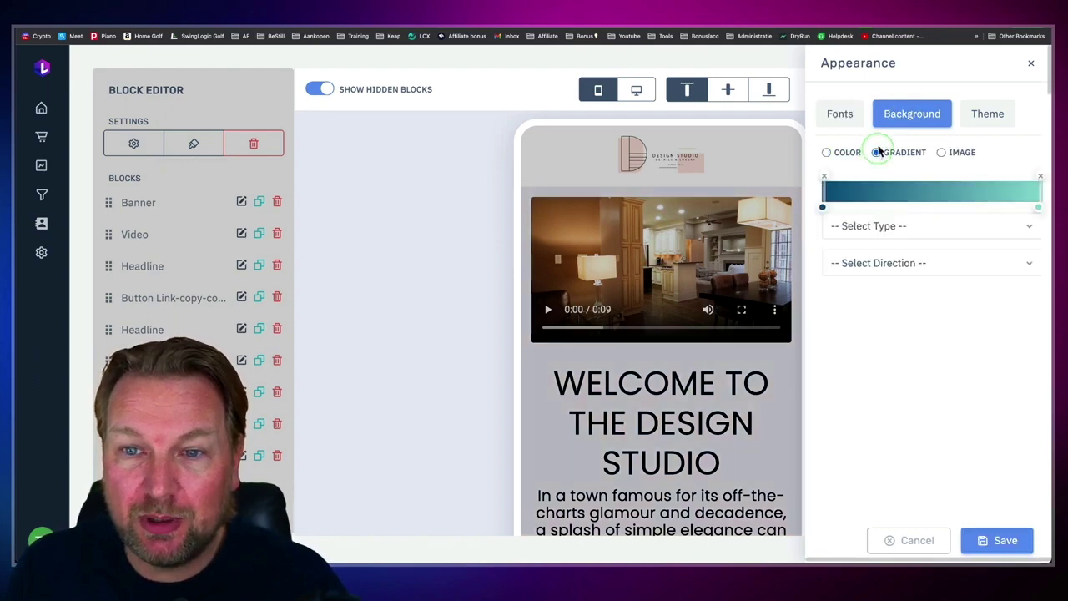
{"action": "left_click", "coordinate": [889, 196]}
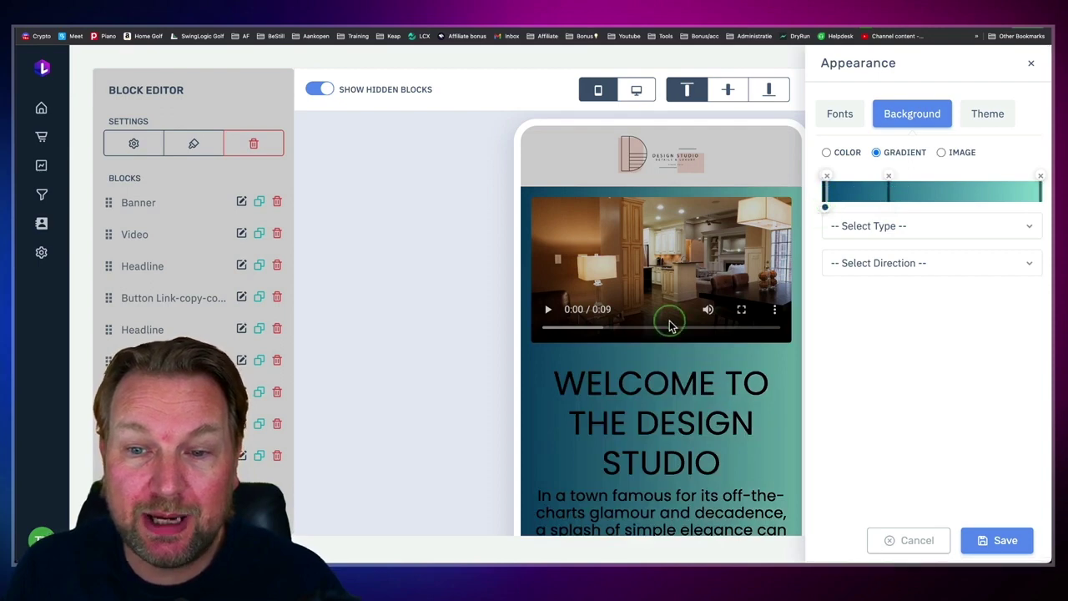
Step: Set the gradient direction to Center, after briefly trying Top
{"action": "scroll", "coordinate": [670, 317], "scroll_direction": "down", "scroll_amount": 3}
{"action": "left_click", "coordinate": [976, 224]}
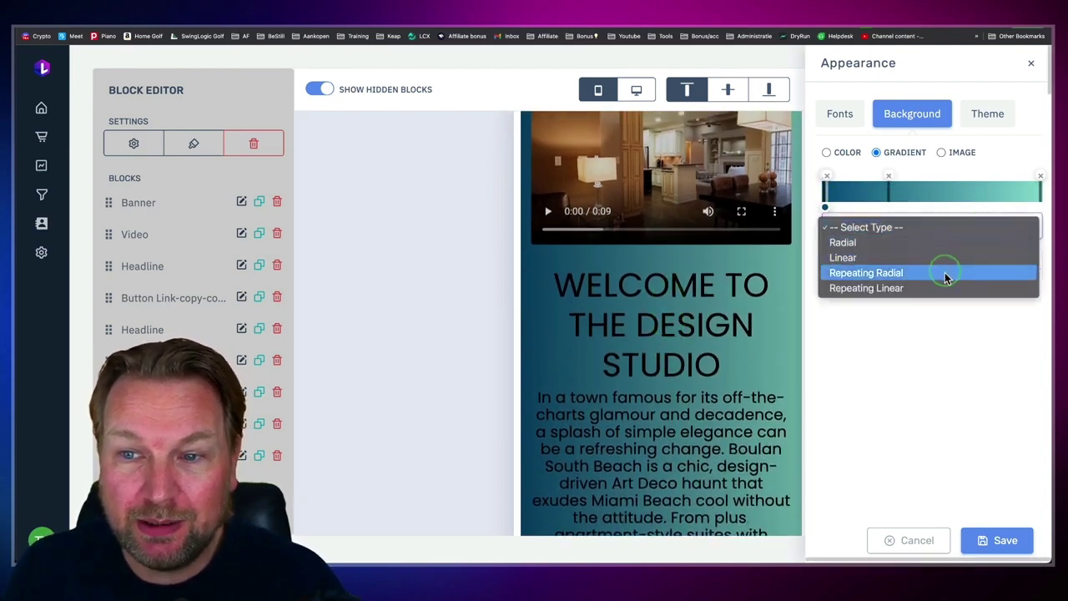
{"action": "left_click", "coordinate": [937, 324]}
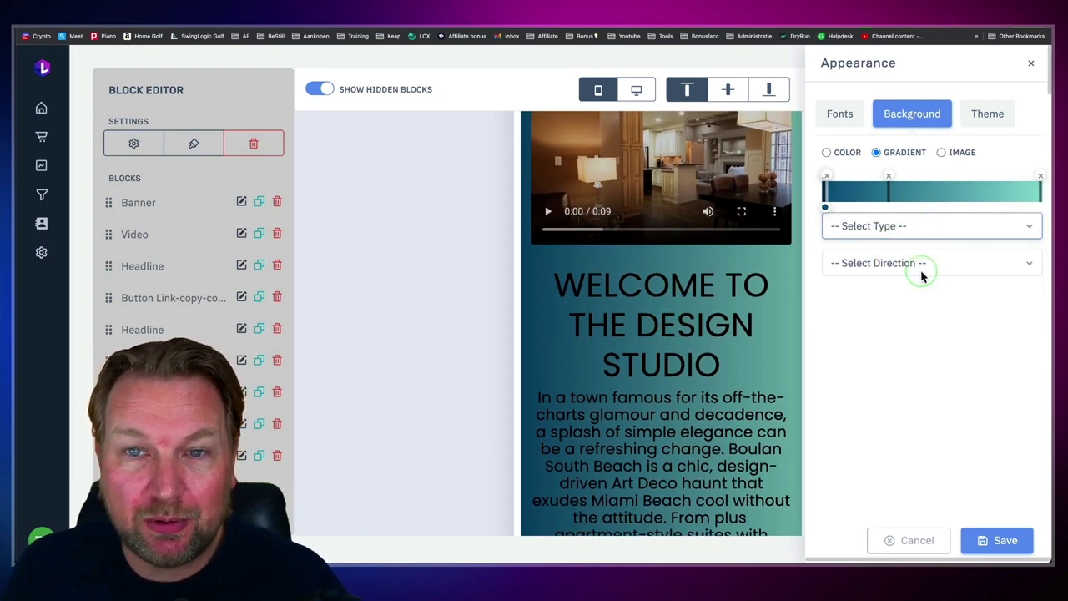
{"action": "left_click", "coordinate": [922, 271]}
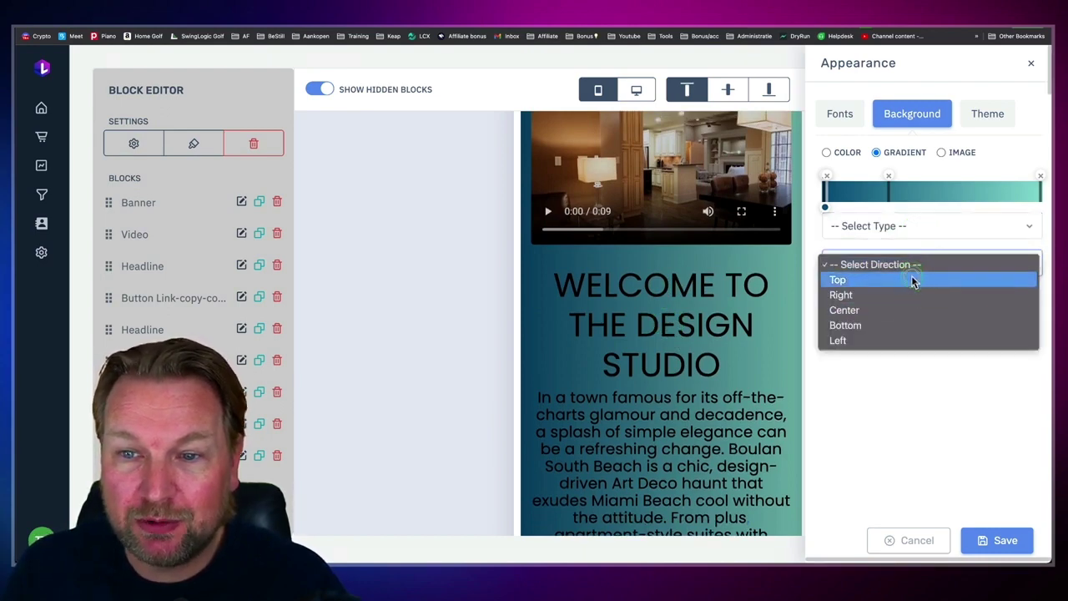
{"action": "left_click", "coordinate": [914, 280]}
{"action": "left_click", "coordinate": [903, 269]}
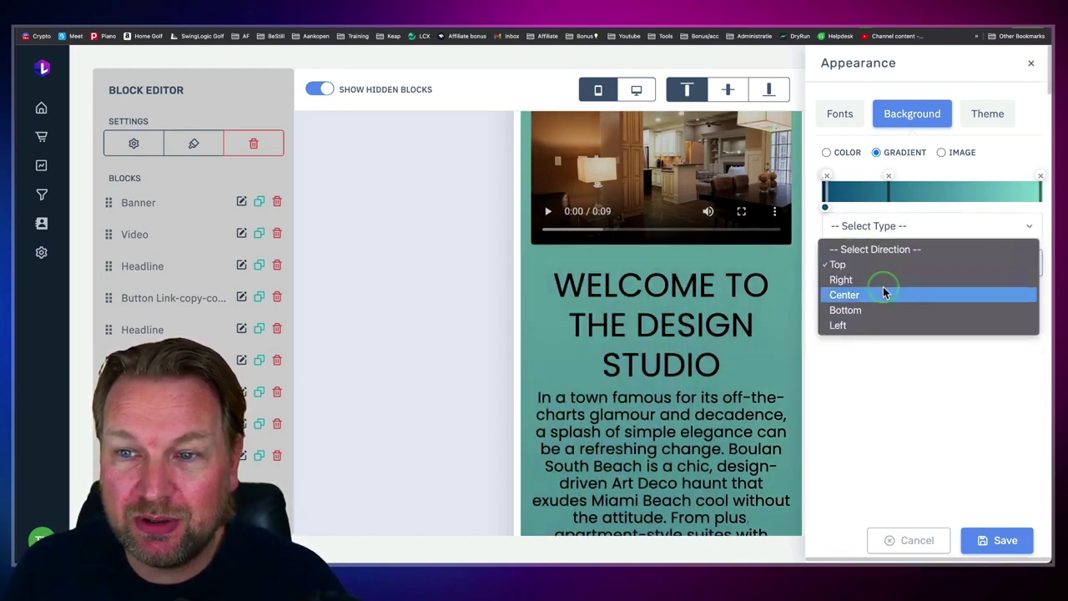
{"action": "left_click", "coordinate": [884, 292]}
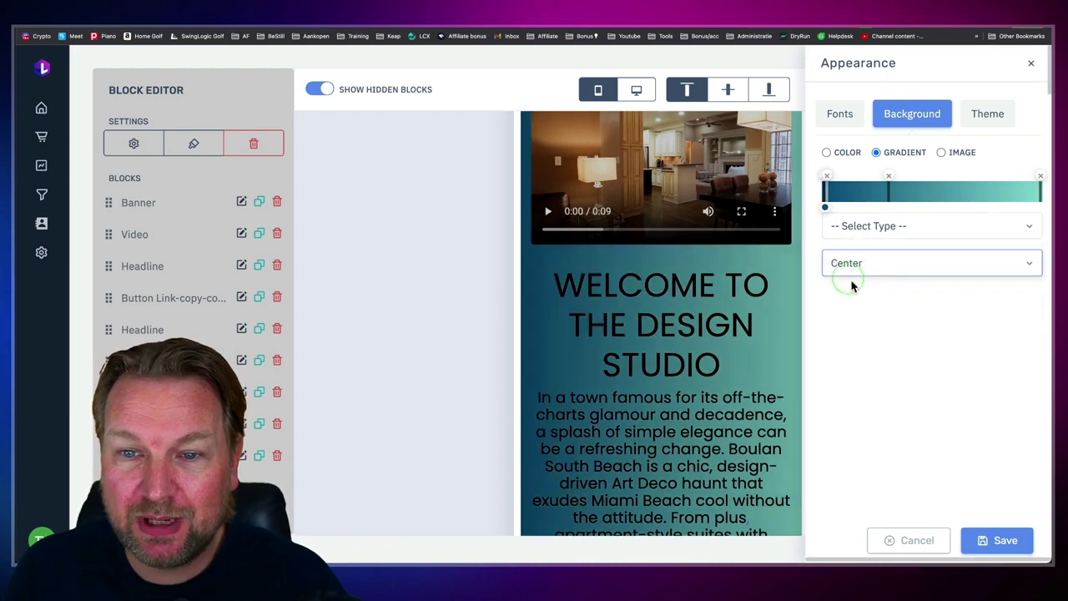
{"action": "left_click", "coordinate": [900, 339]}
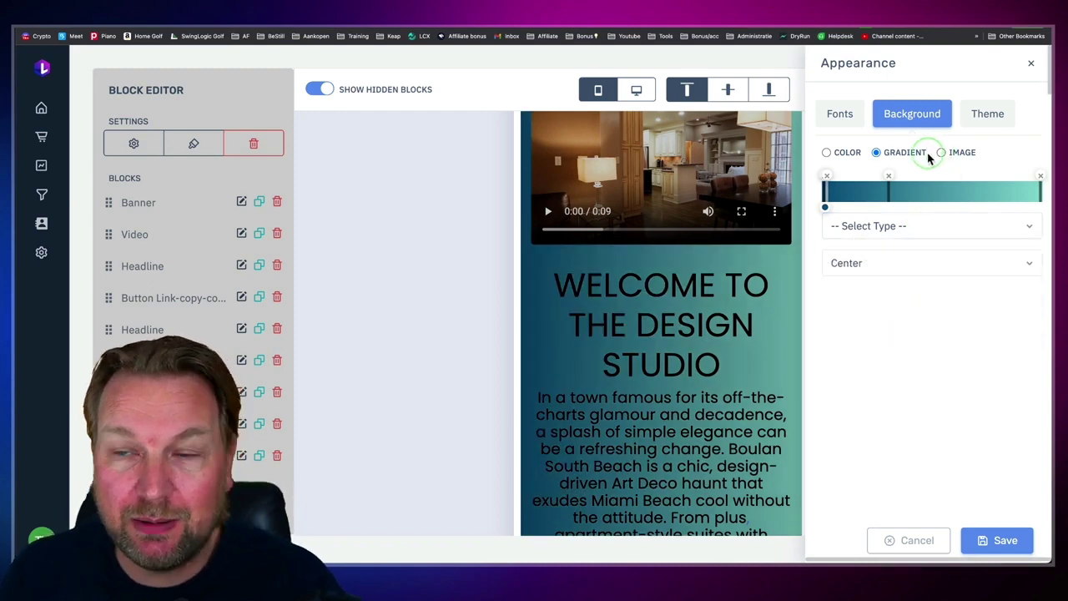
Step: Apply the dark leafy plant-photo theme and close the Appearance panel
{"action": "left_click", "coordinate": [996, 117]}
{"action": "left_click_drag", "start_coordinate": [866, 310], "coordinate": [697, 278]}
{"action": "scroll", "coordinate": [876, 351], "scroll_direction": "down", "scroll_amount": 5}
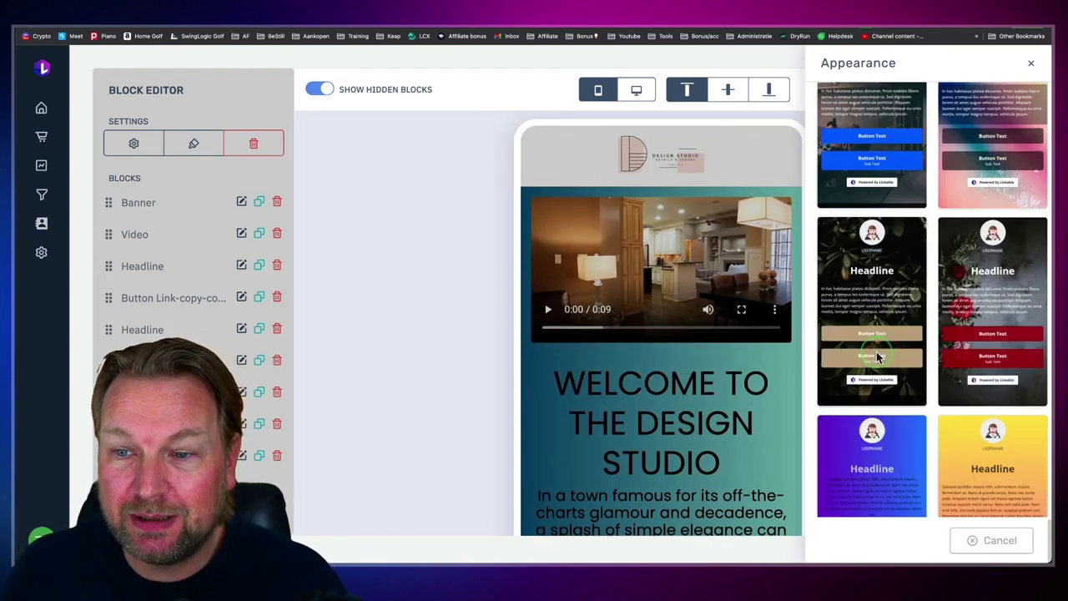
{"action": "left_click", "coordinate": [877, 358]}
{"action": "scroll", "coordinate": [876, 357], "scroll_direction": "up", "scroll_amount": 1}
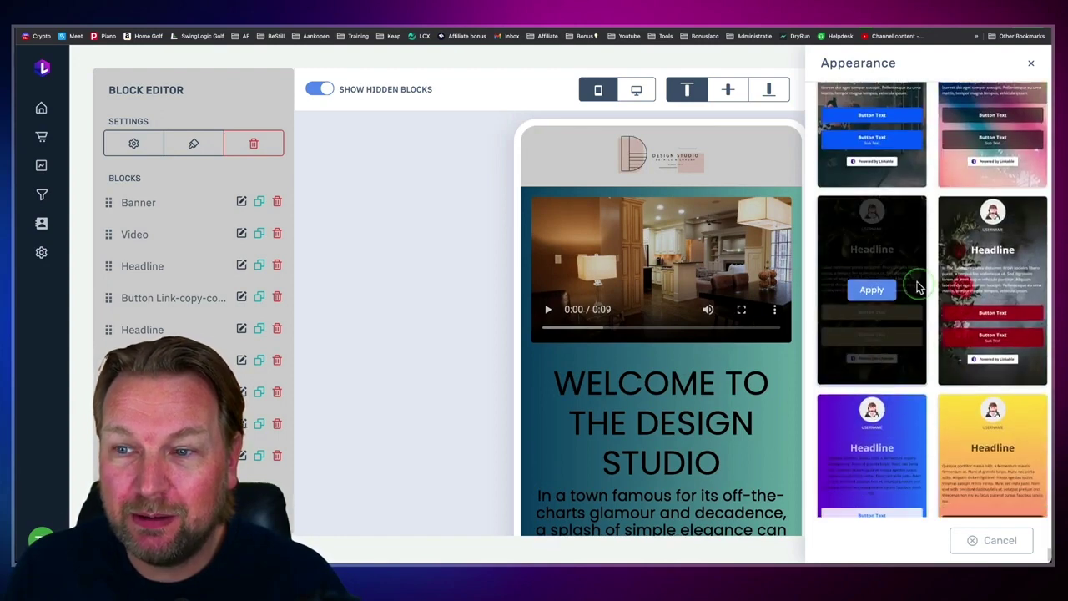
{"action": "left_click", "coordinate": [865, 307]}
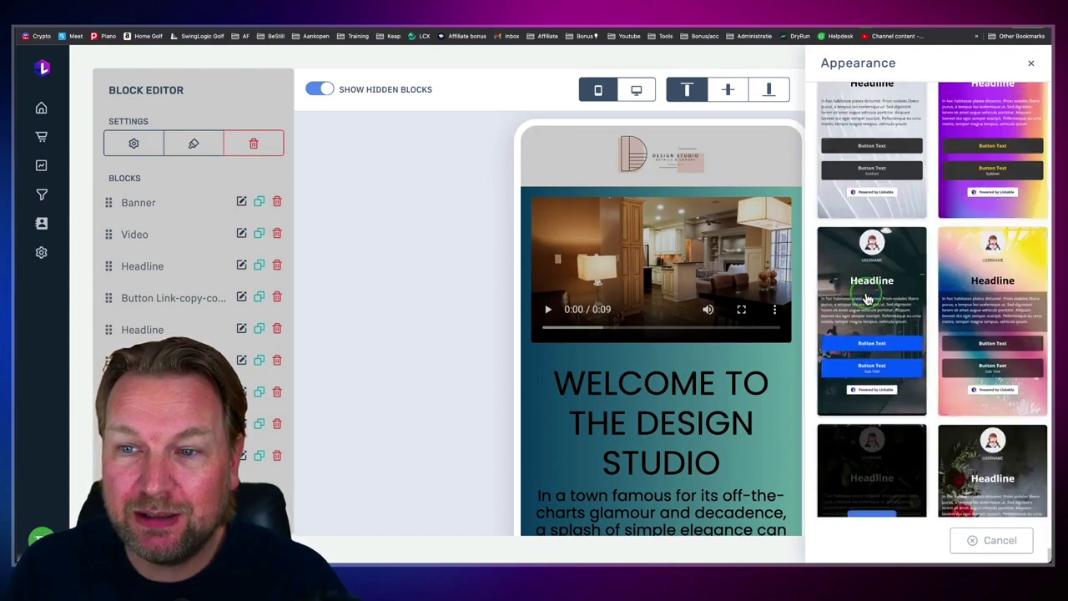
{"action": "left_click", "coordinate": [695, 336]}
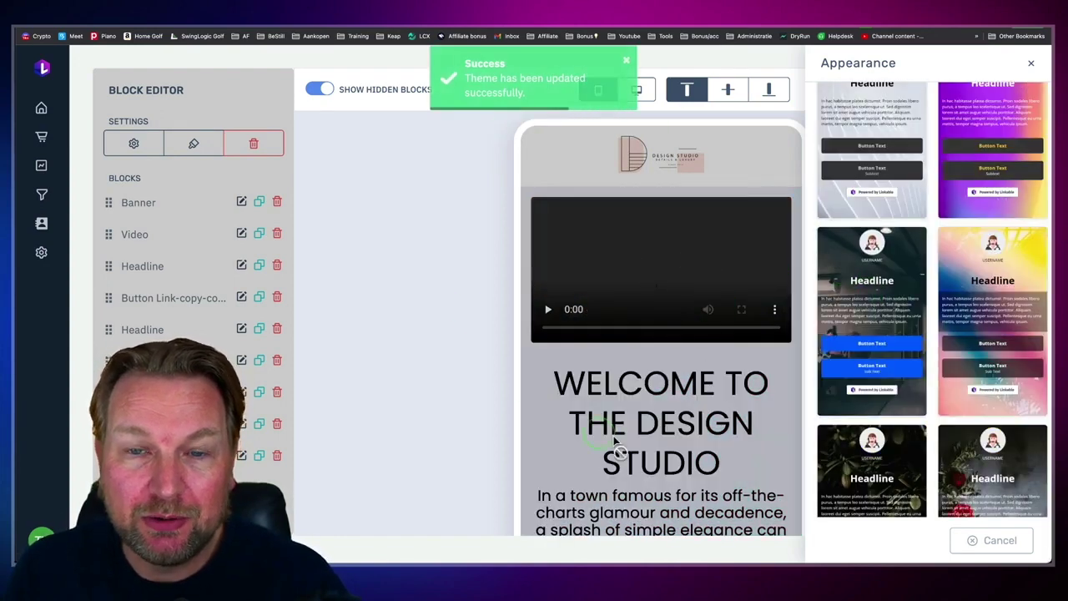
{"action": "left_click", "coordinate": [1030, 63]}
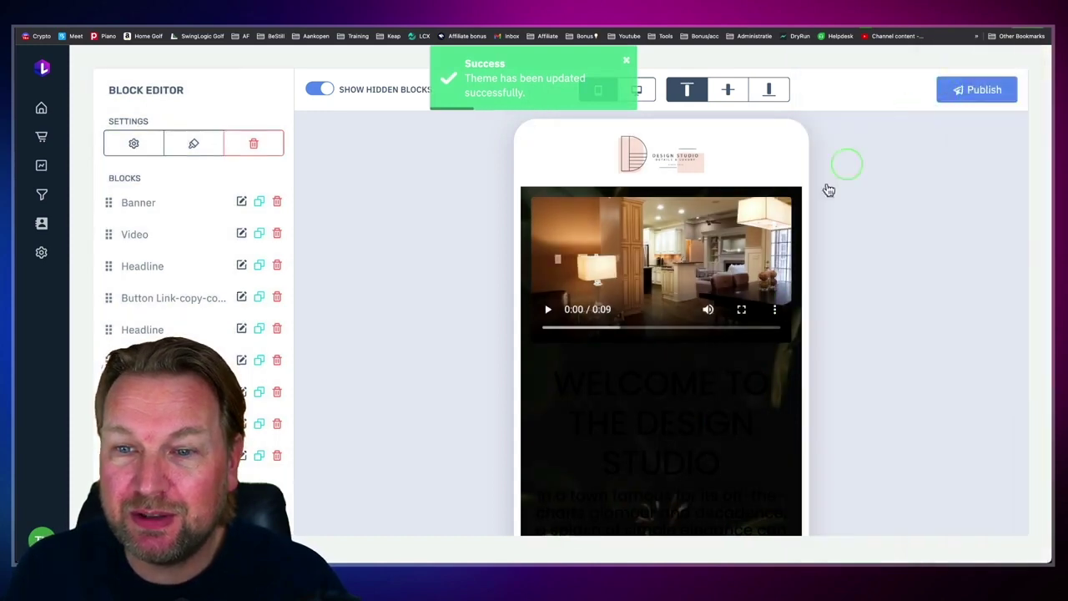
{"action": "scroll", "coordinate": [701, 339], "scroll_direction": "down", "scroll_amount": 5}
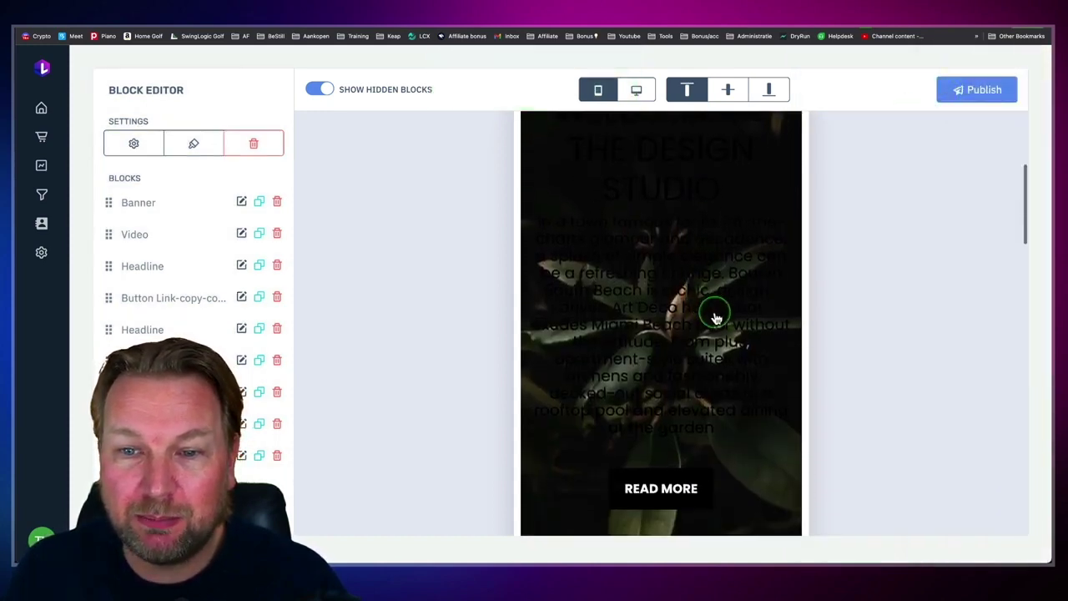
Step: Recolour the WELCOME TO THE DESIGN STUDIO headline to white and save it
{"action": "left_click", "coordinate": [653, 287]}
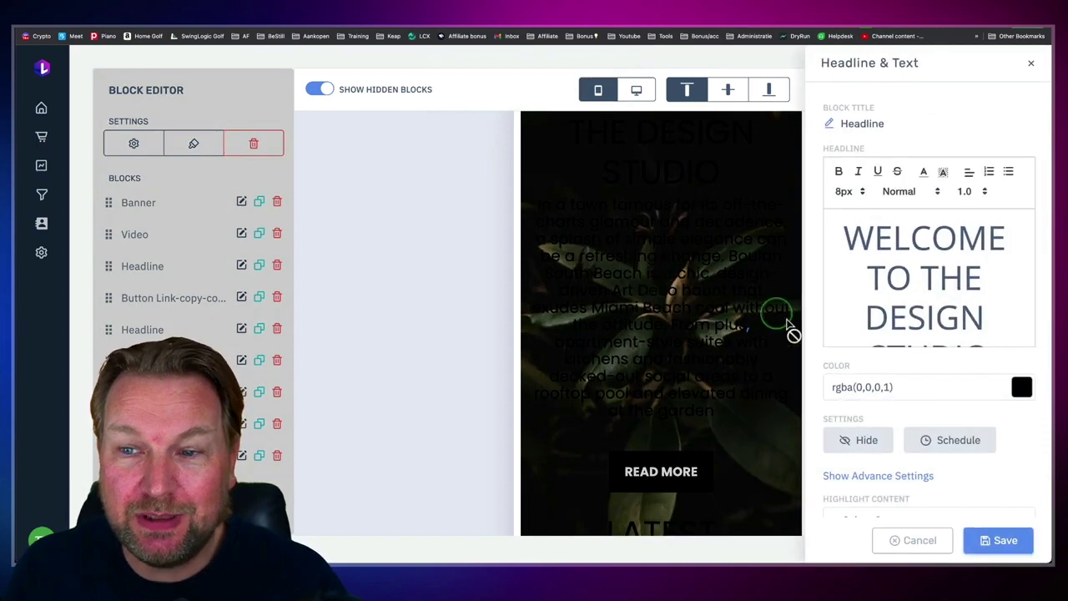
{"action": "left_click", "coordinate": [1020, 387]}
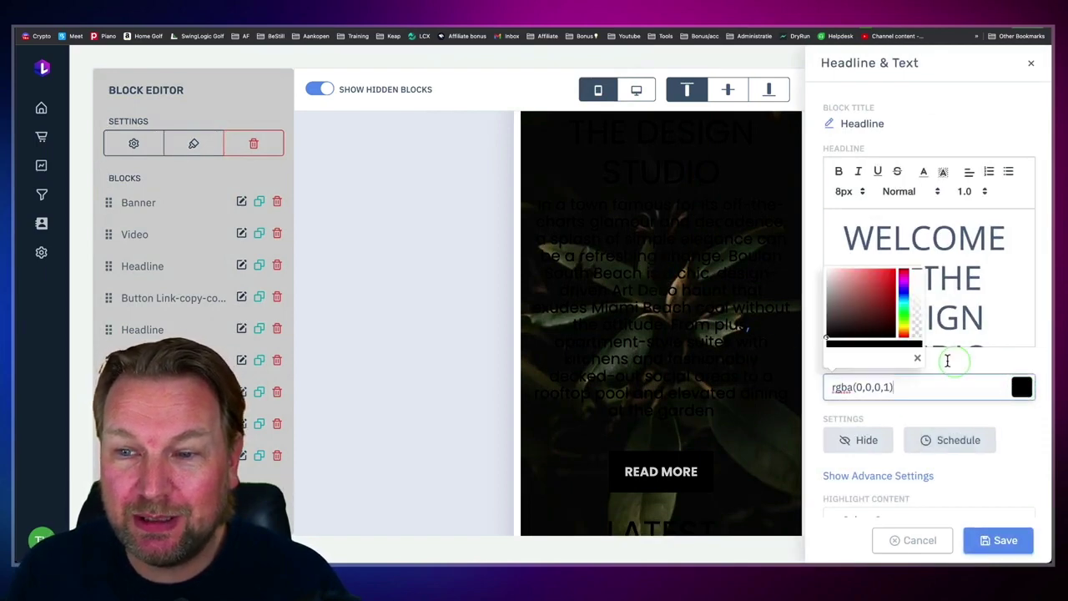
{"action": "left_click_drag", "start_coordinate": [845, 296], "coordinate": [826, 268]}
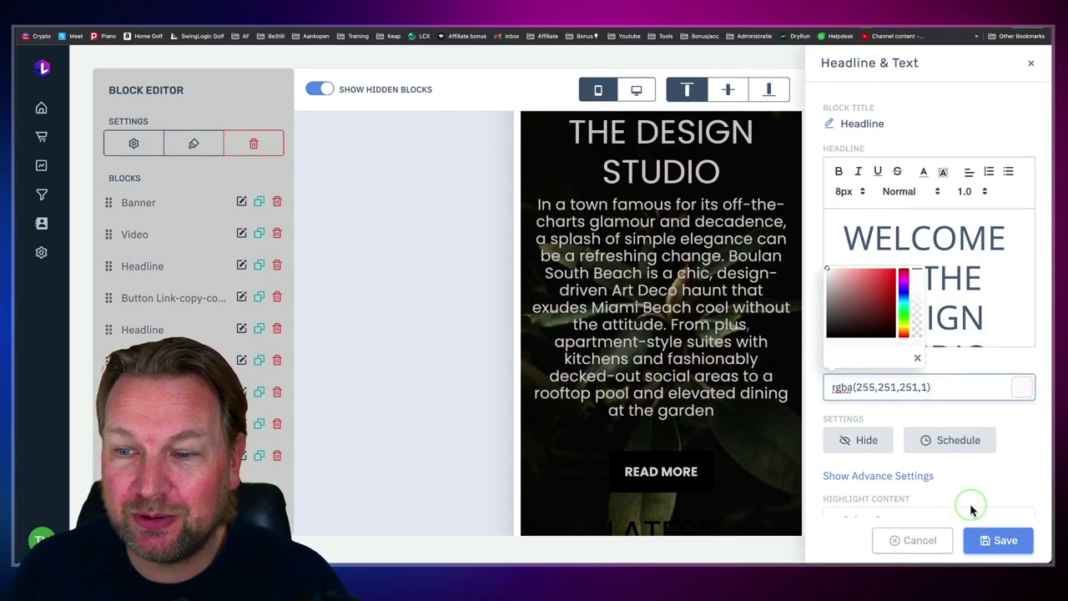
{"action": "left_click", "coordinate": [999, 541]}
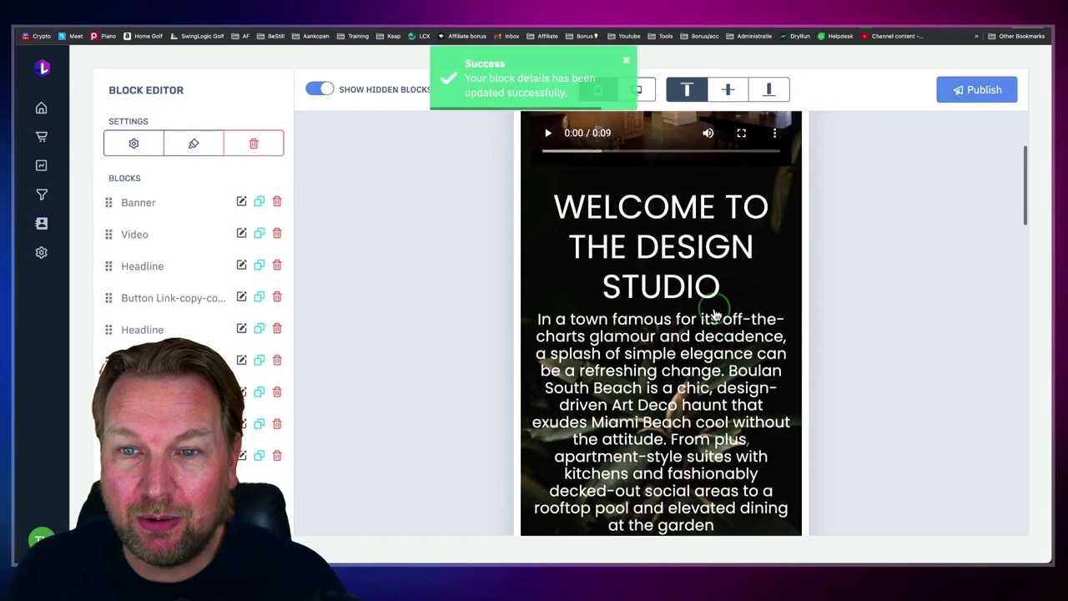
{"action": "scroll", "coordinate": [714, 313], "scroll_direction": "up", "scroll_amount": 2}
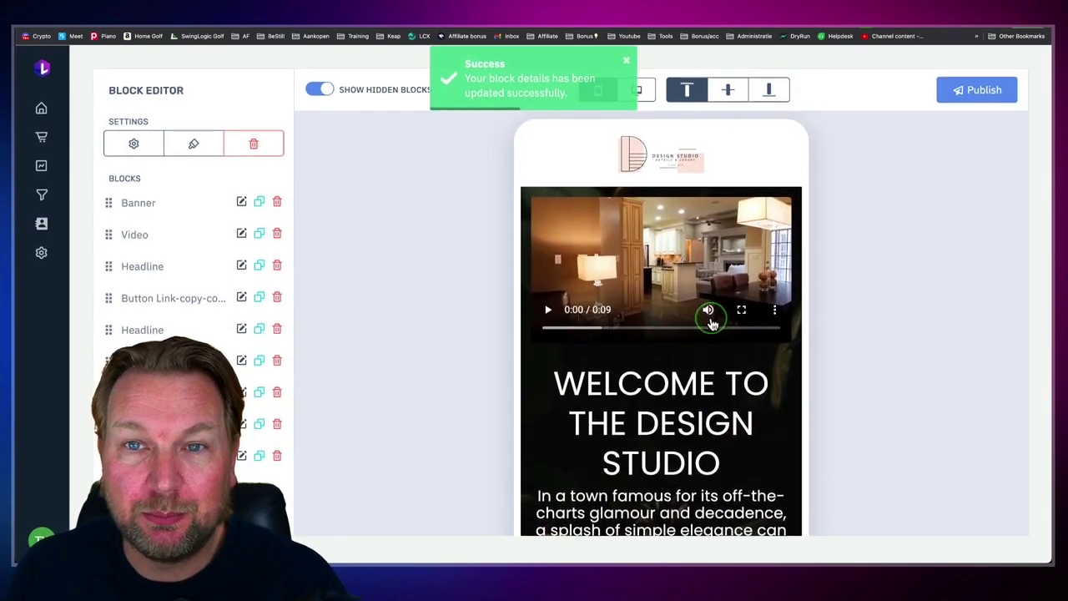
{"action": "scroll", "coordinate": [711, 324], "scroll_direction": "down", "scroll_amount": 2}
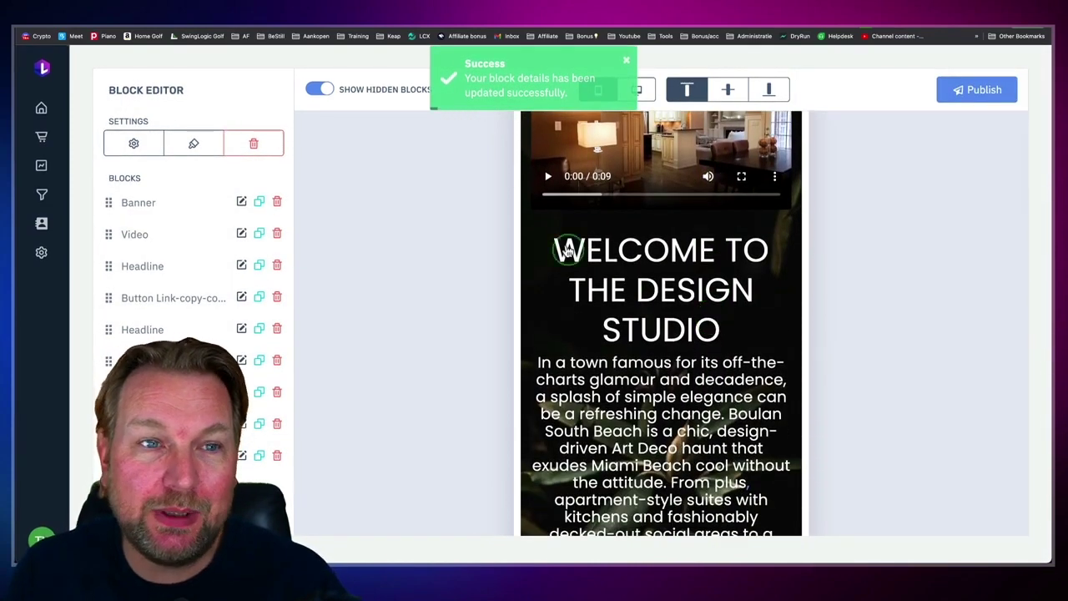
Step: Preview the page in the Desktop layout
{"action": "left_click", "coordinate": [636, 92]}
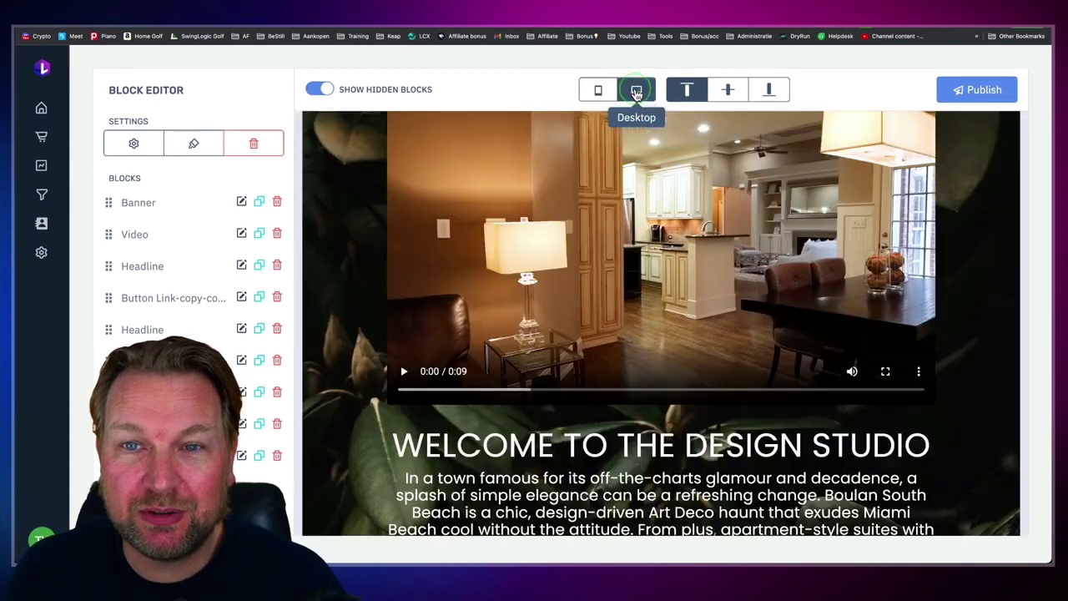
{"action": "scroll", "coordinate": [692, 264], "scroll_direction": "down", "scroll_amount": 2}
{"action": "scroll", "coordinate": [692, 265], "scroll_direction": "up", "scroll_amount": 3}
{"action": "scroll", "coordinate": [692, 266], "scroll_direction": "up", "scroll_amount": 2}
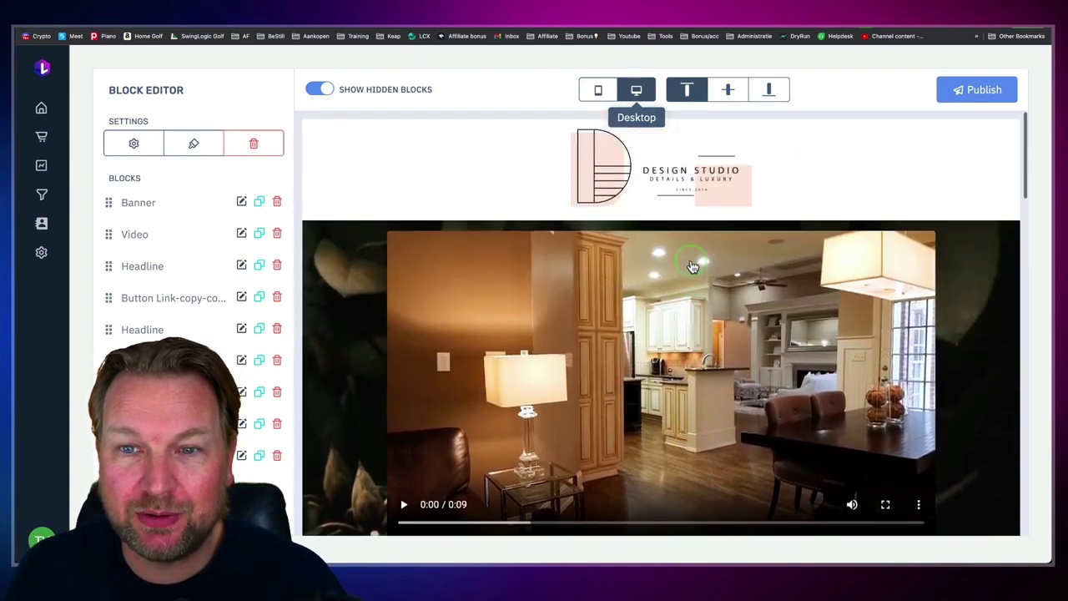
{"action": "scroll", "coordinate": [692, 265], "scroll_direction": "down", "scroll_amount": 1}
{"action": "scroll", "coordinate": [692, 265], "scroll_direction": "up", "scroll_amount": 1}
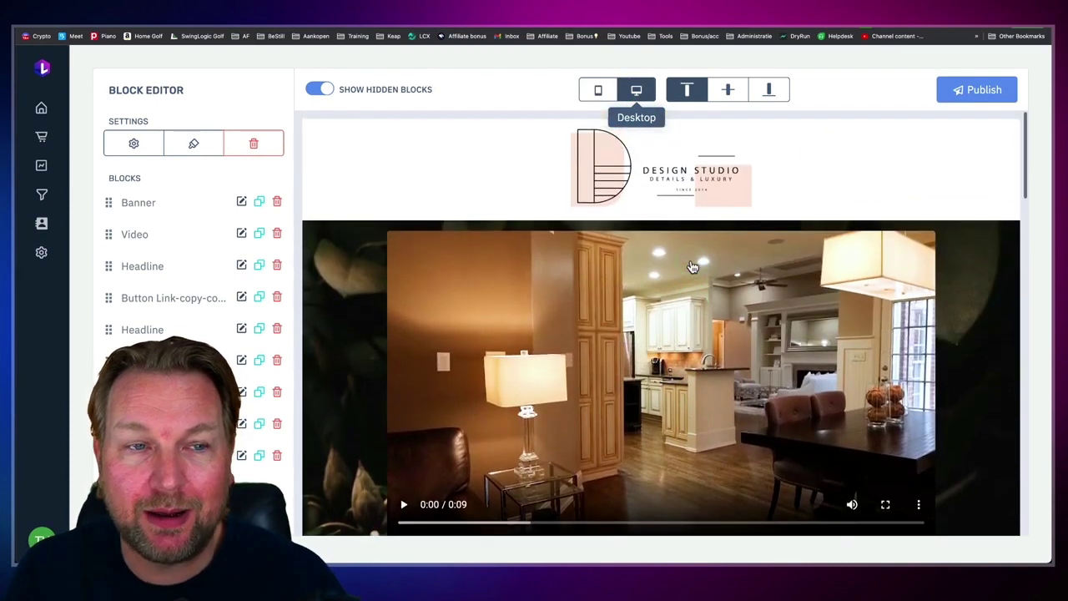
Step: Return to the Dashboard and open the Mini 8-Copy page's actions menu
{"action": "left_click", "coordinate": [41, 110]}
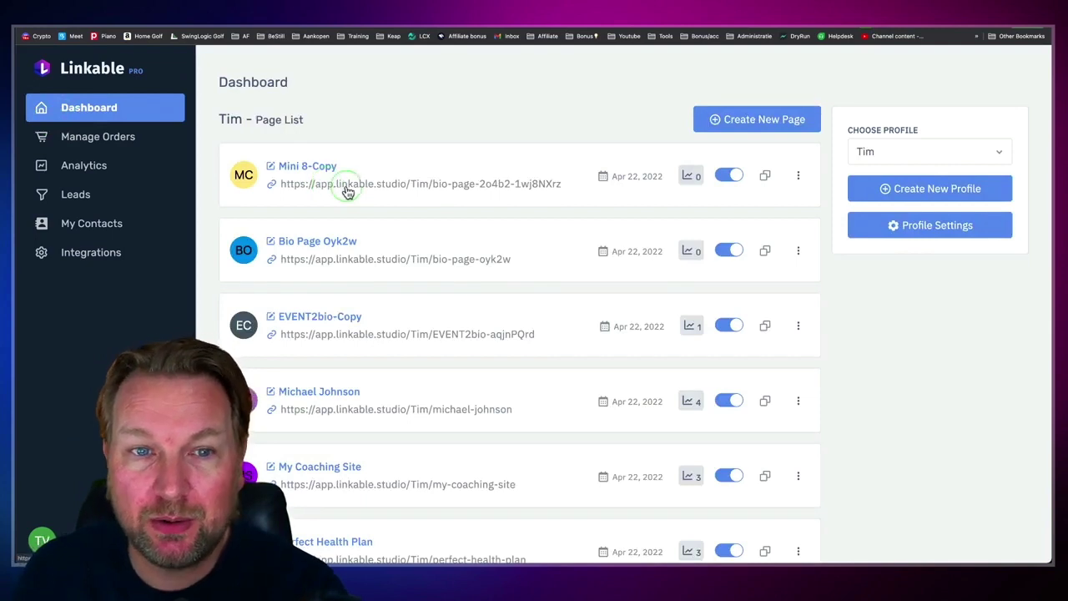
{"action": "left_click", "coordinate": [765, 178]}
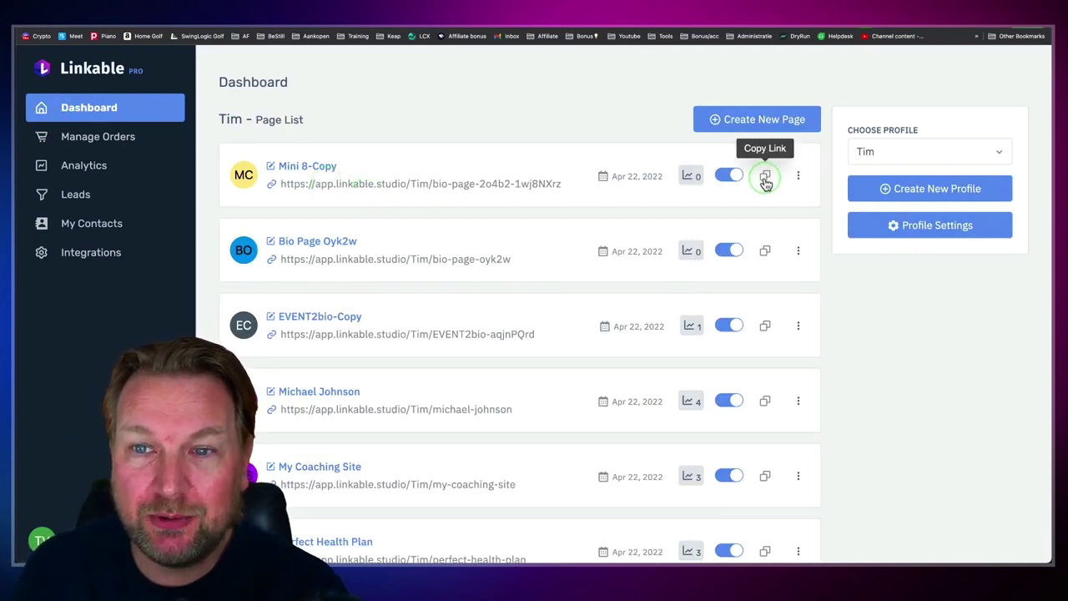
{"action": "left_click", "coordinate": [797, 176]}
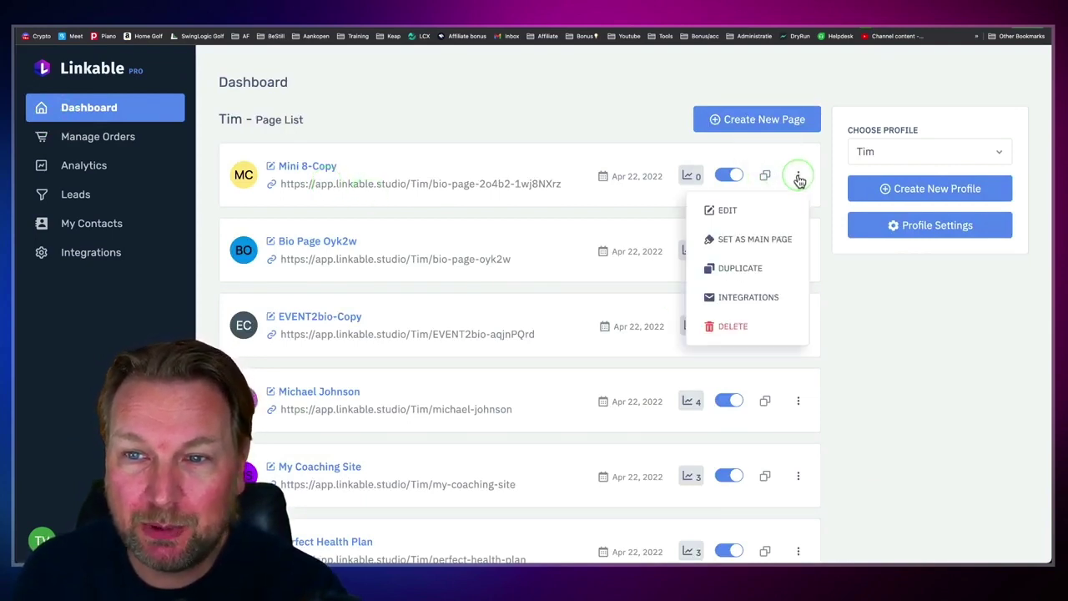